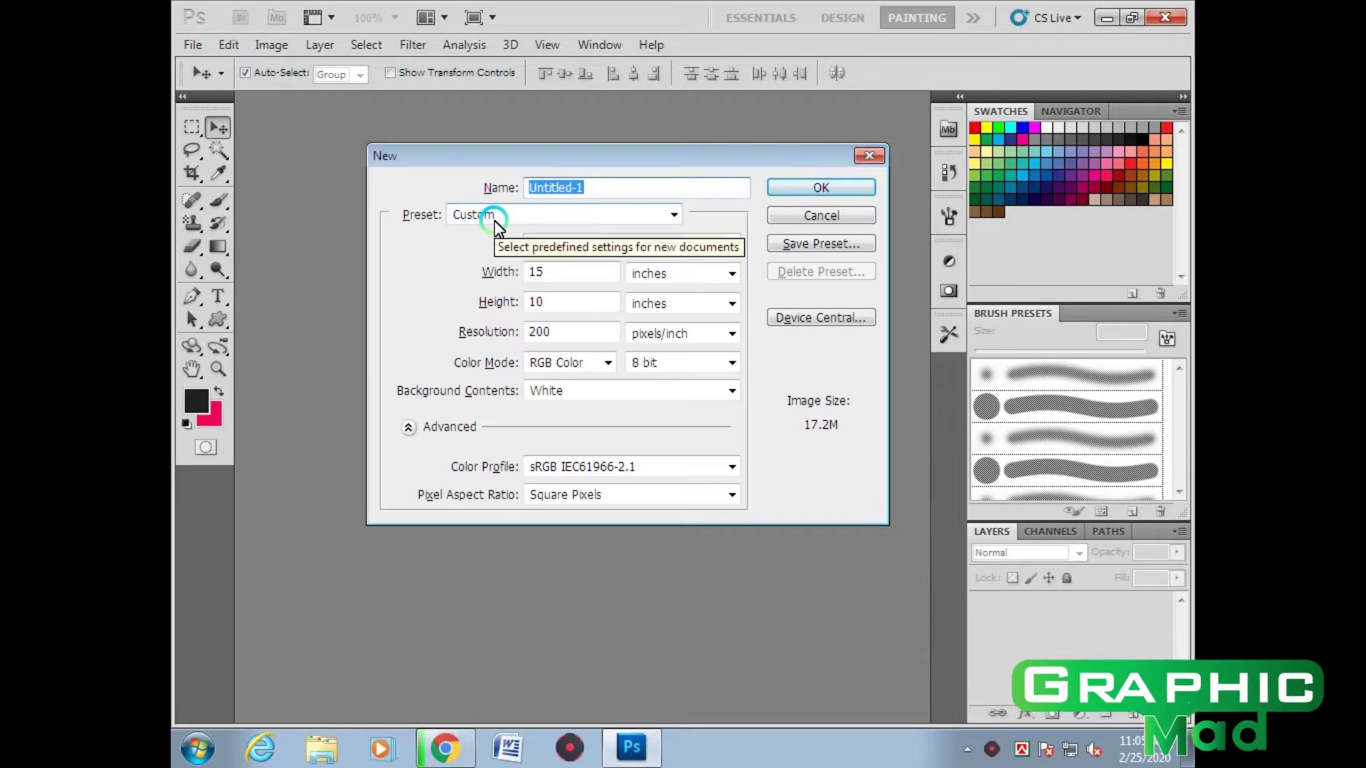
Create a 15×10 in, 200 ppi RGB white-background document named 'layer style'
key("BackSpace")
type("lair")
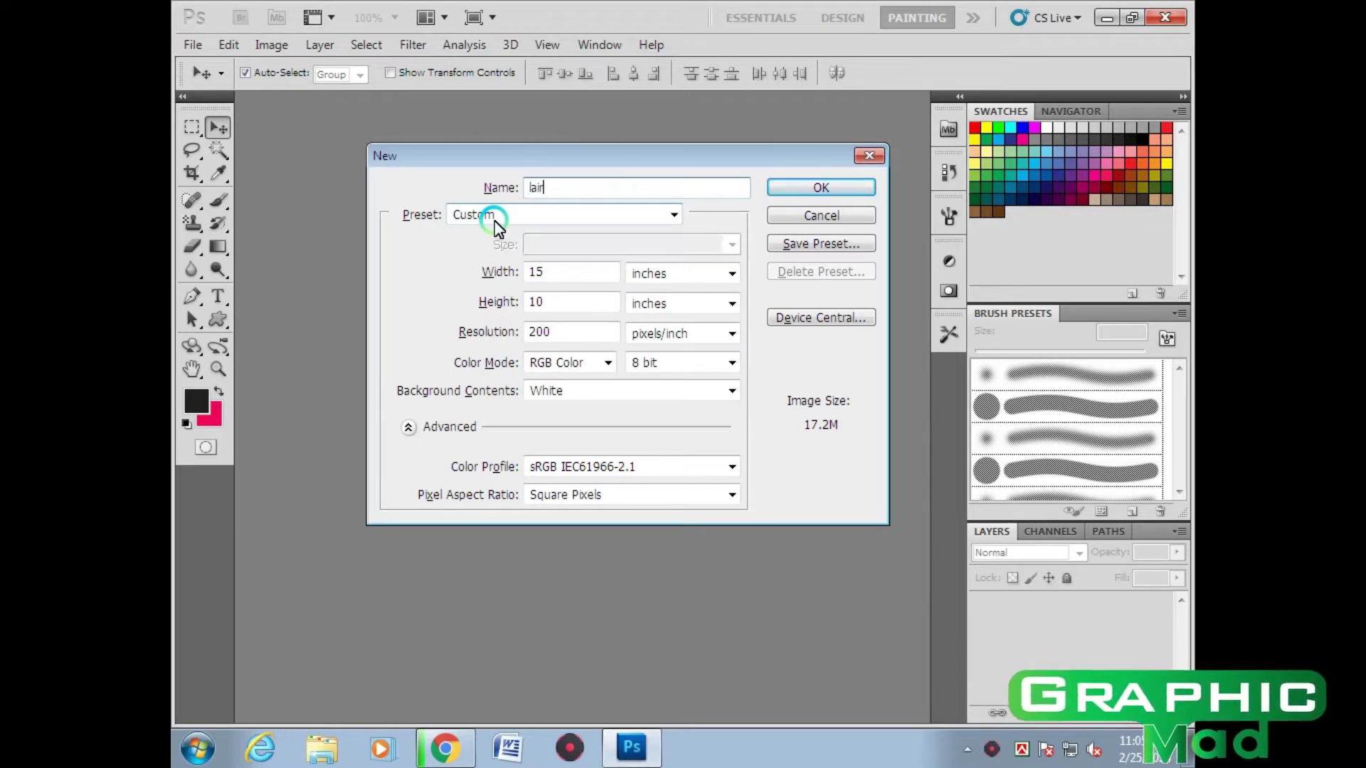
type("i")
key("BackSpace")
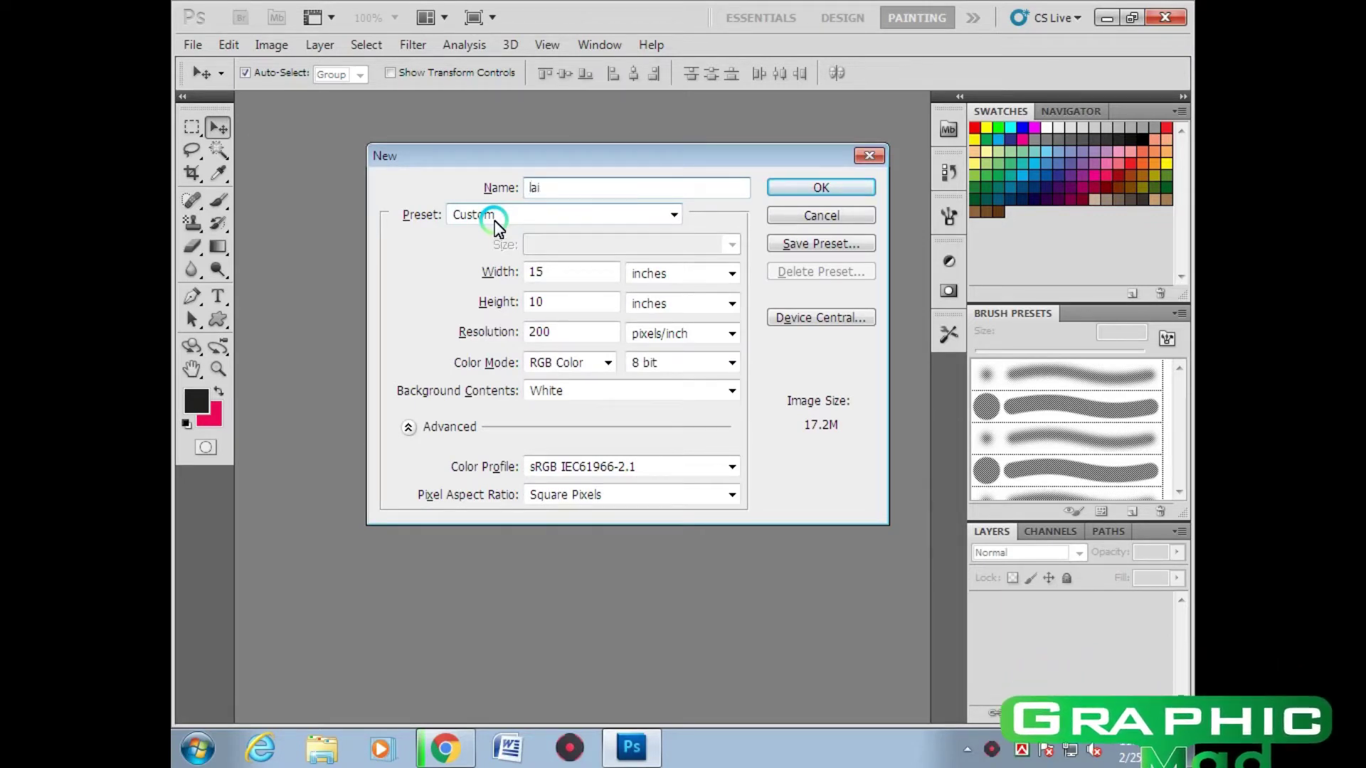
type("yer style")
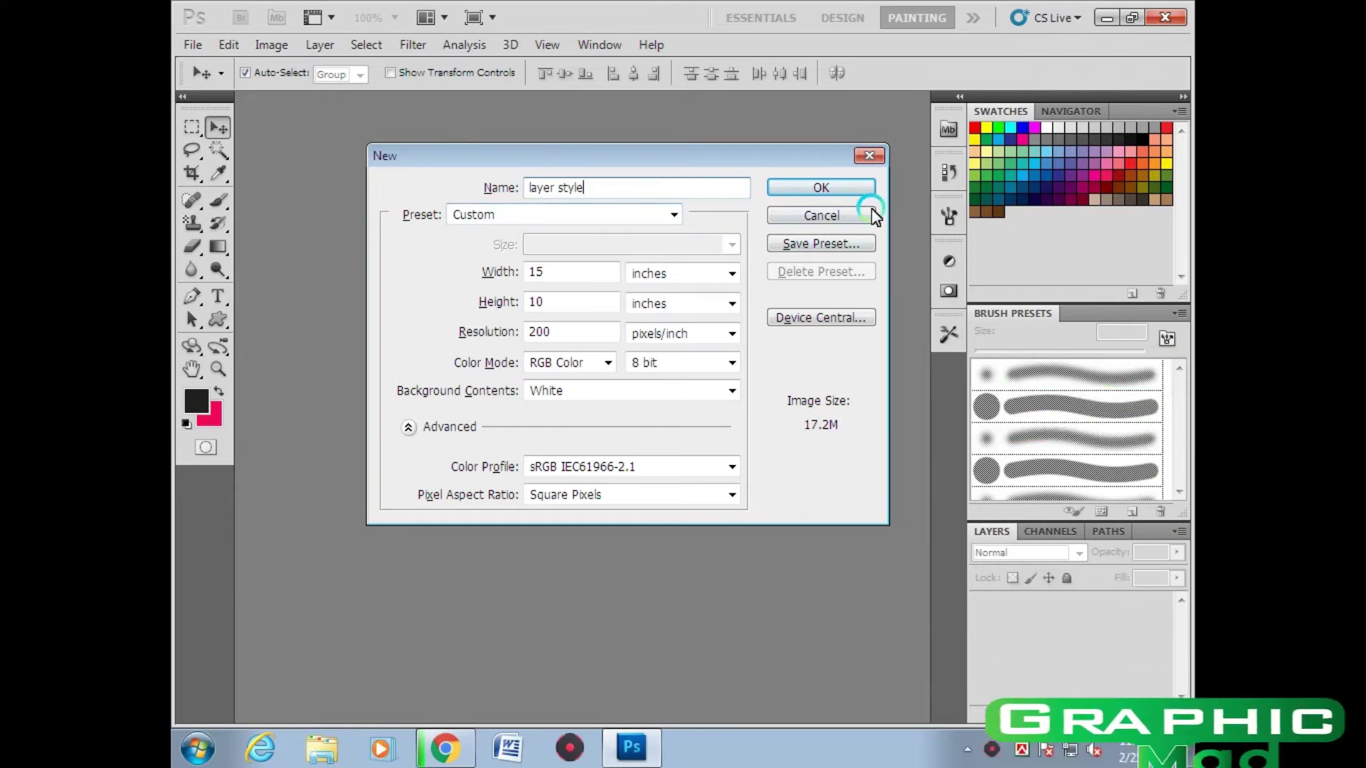
left_click(839, 186)
left_click(639, 400)
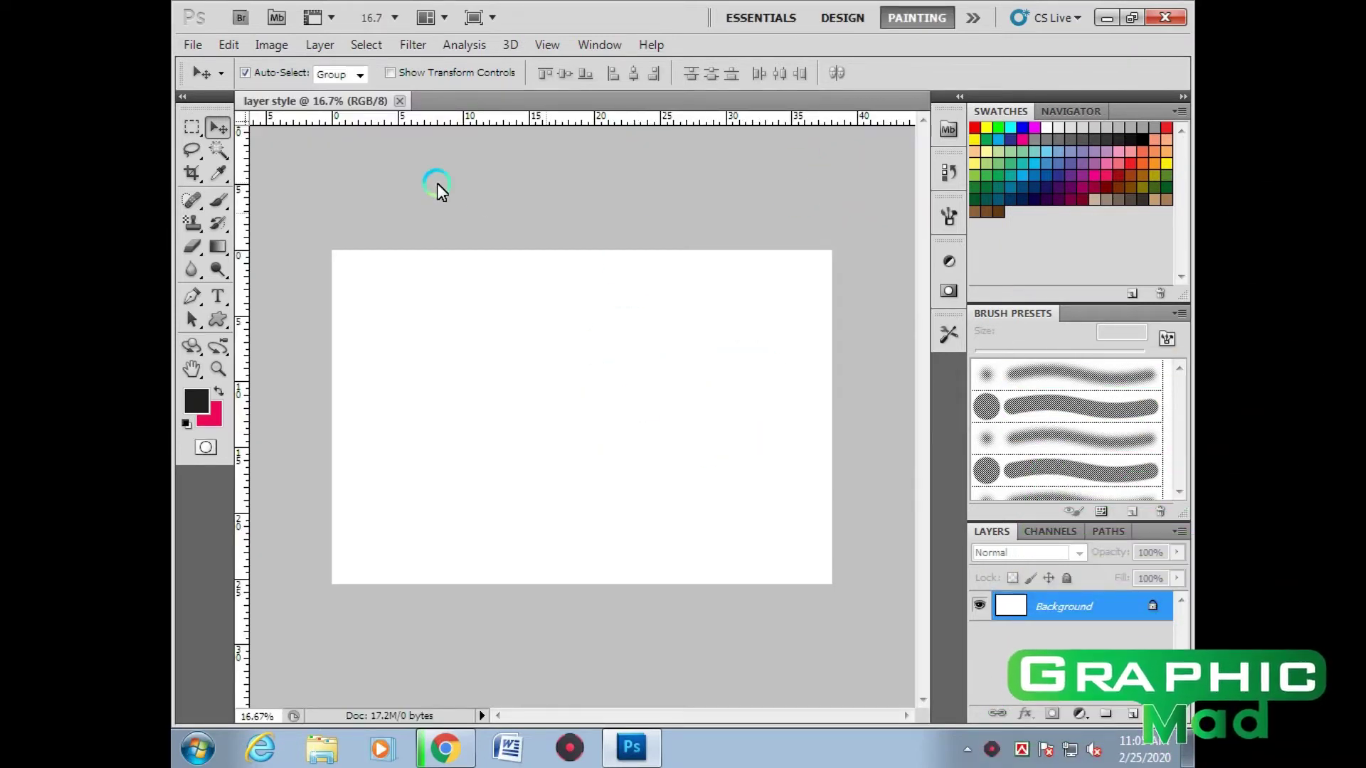
Unlock the Background as Layer 0 and start a horizontal text layer on the canvas
left_click(569, 740)
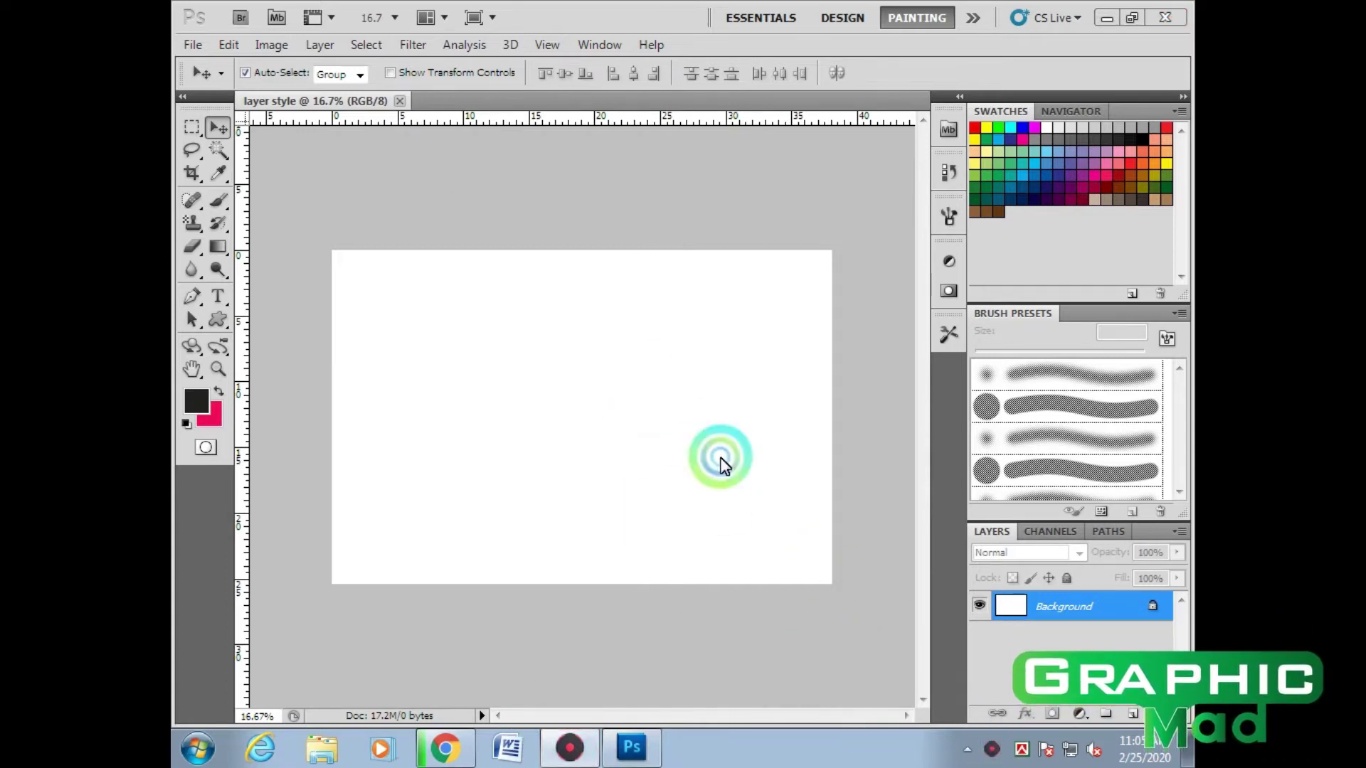
double_click(1102, 606)
left_click(835, 271)
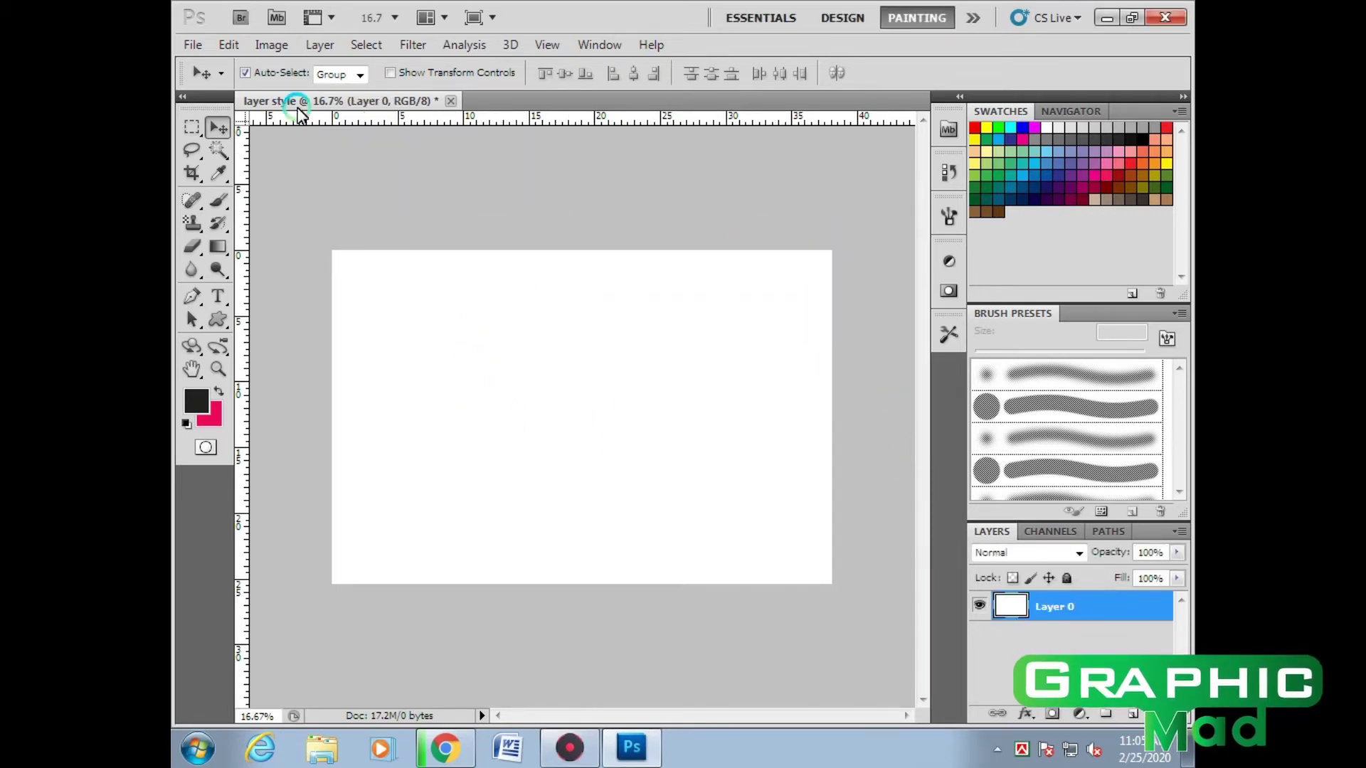
left_click(219, 298)
left_click(591, 303)
type("RAKIB")
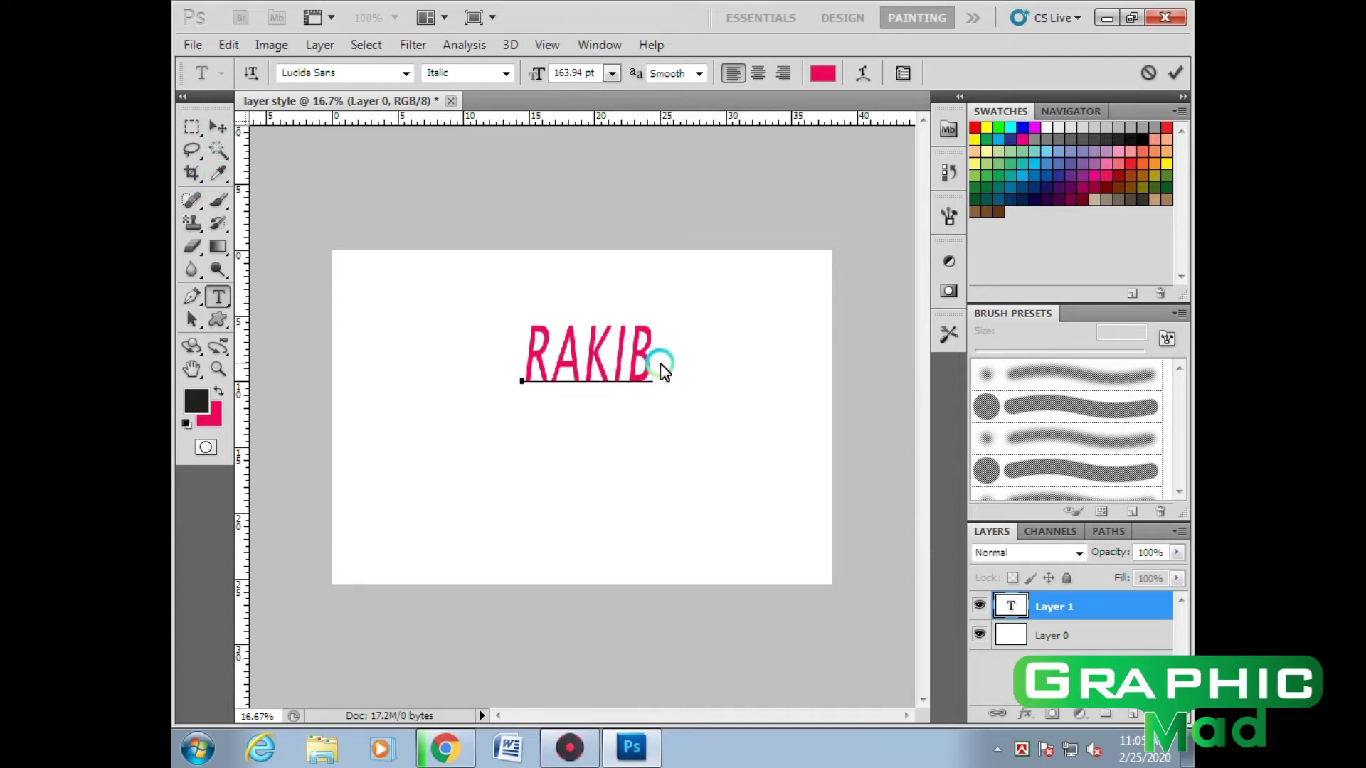
Restyle the word RAKIB in the Poplar Std Black font
left_click_drag(648, 366, 474, 393)
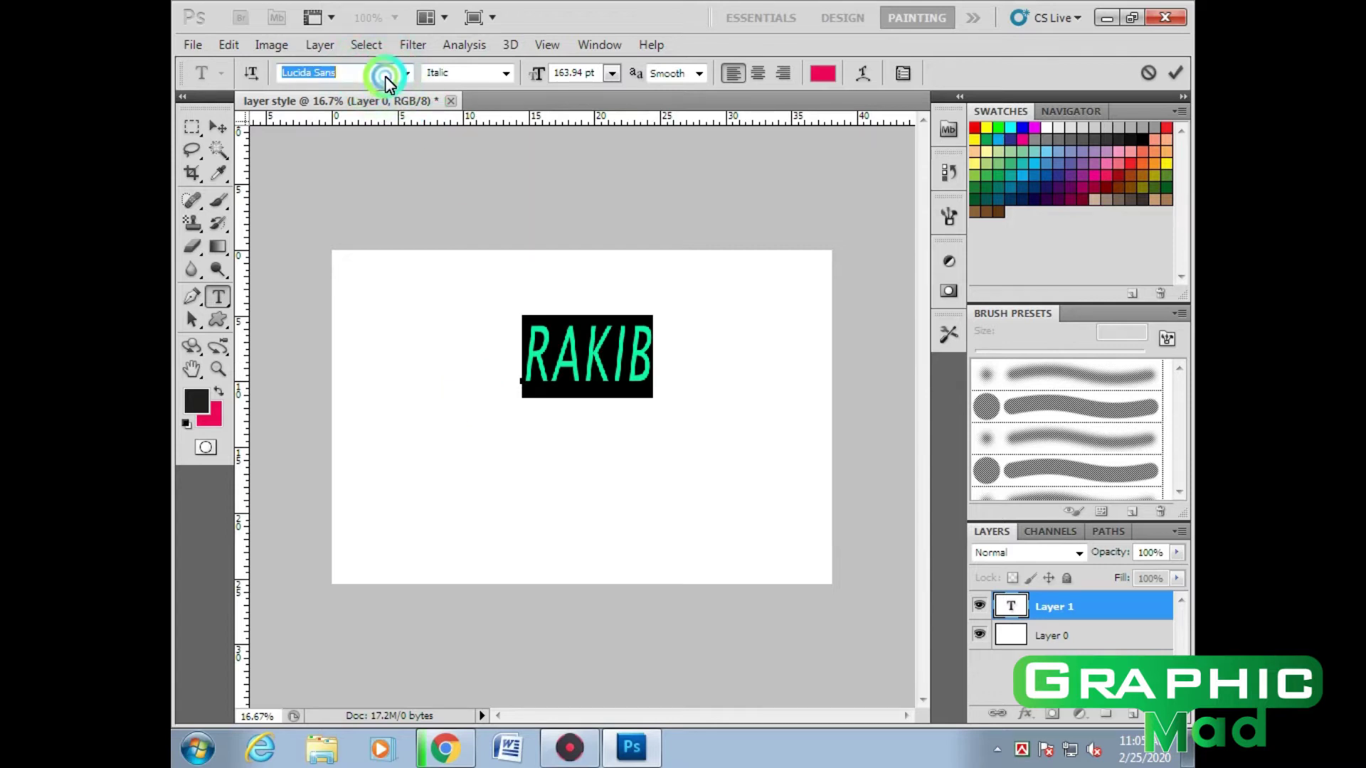
key("Down")
key("Down")
key("Down")
key("Down")
key("Down")
key("Down")
key("Down")
key("Down")
key("Down")
key("Down")
key("Down")
key("Down")
key("Down")
key("Down")
key("Down")
key("Down")
key("Down")
key("Down")
key("Down")
key("Down")
key("Down")
key("Down")
key("Down")
key("Down")
key("Down")
key("Down")
key("Down")
key("Down")
key("Down")
key("Down")
key("Down")
key("Down")
key("Down")
key("Down")
key("Down")
key("Down")
key("Down")
key("Down")
key("Down")
key("Down")
key("Down")
key("Down")
key("Down")
key("Down")
key("Down")
key("Down")
key("Down")
key("Down")
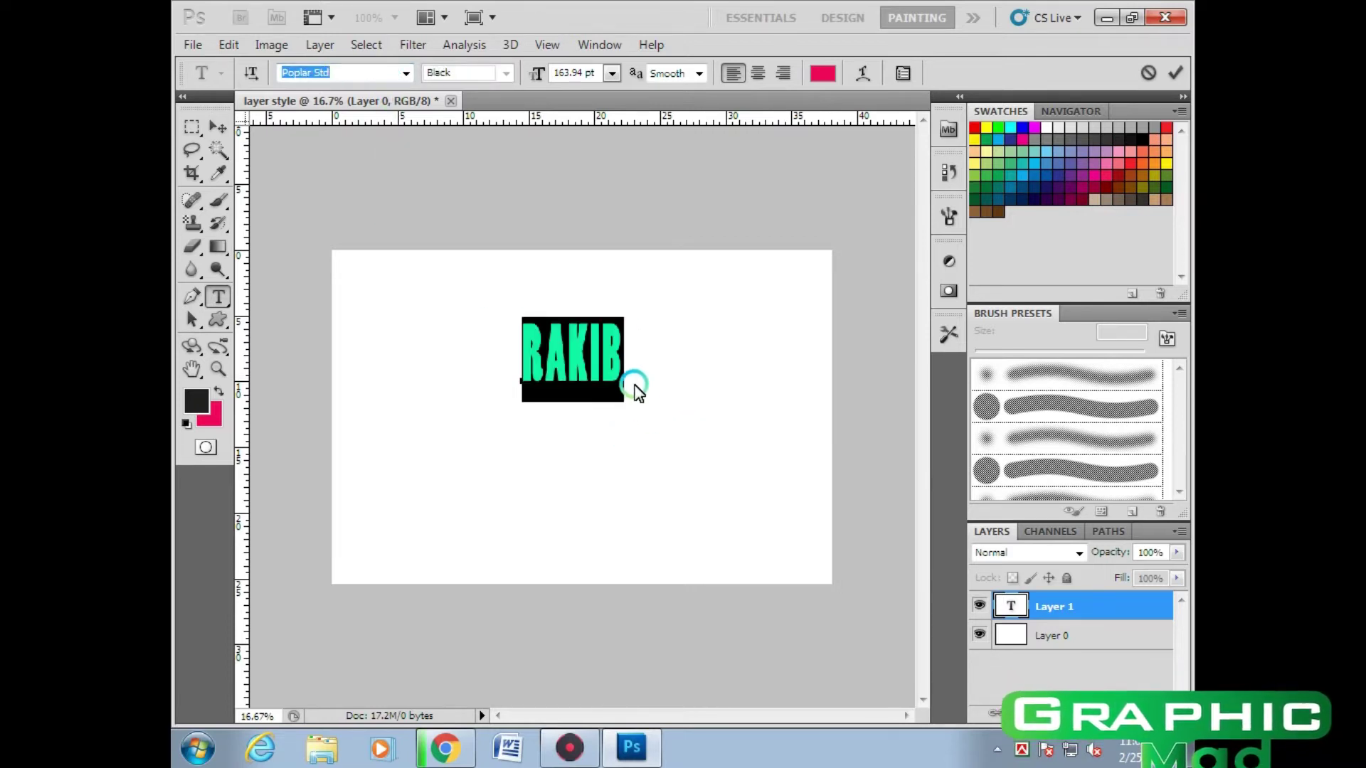
left_click(624, 370)
Move RAKIB toward the canvas centre and scale it up to about 283%
left_click(218, 126)
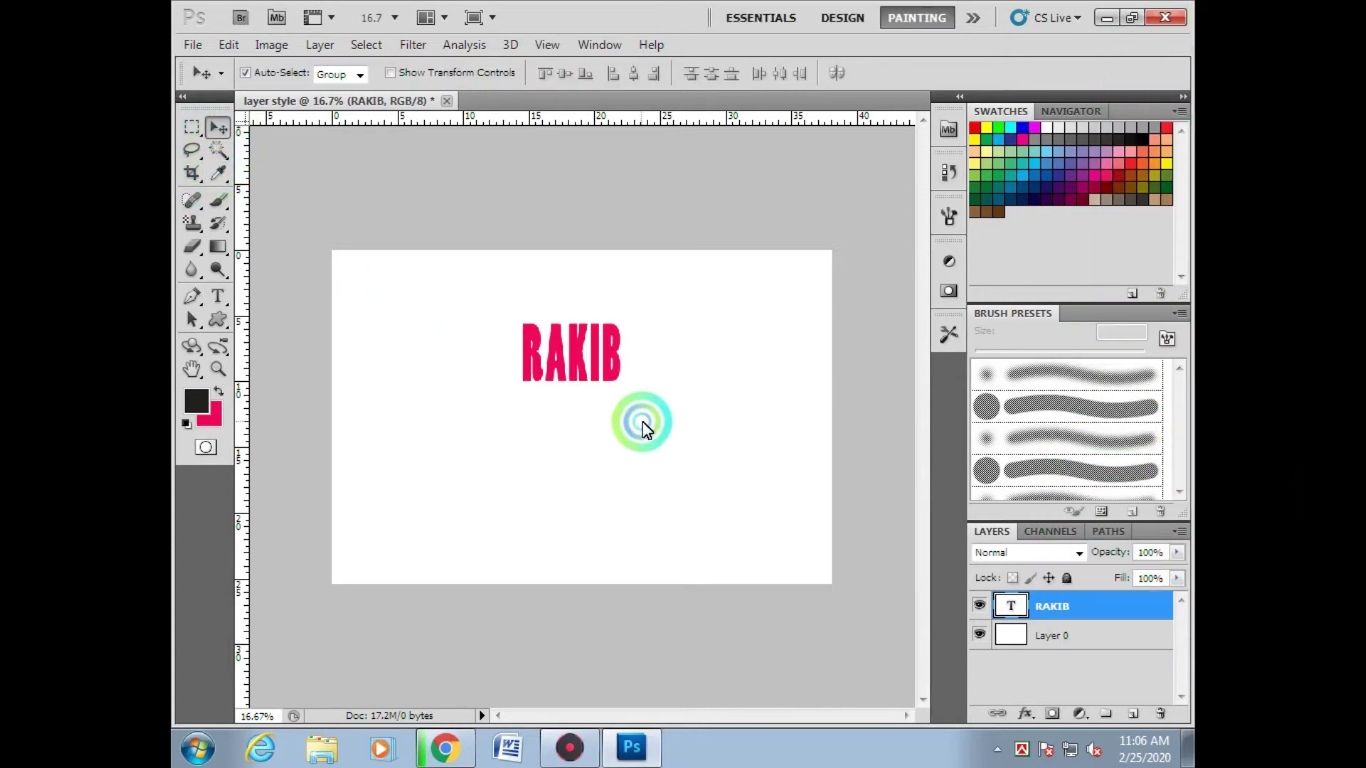
left_click_drag(596, 358, 575, 416)
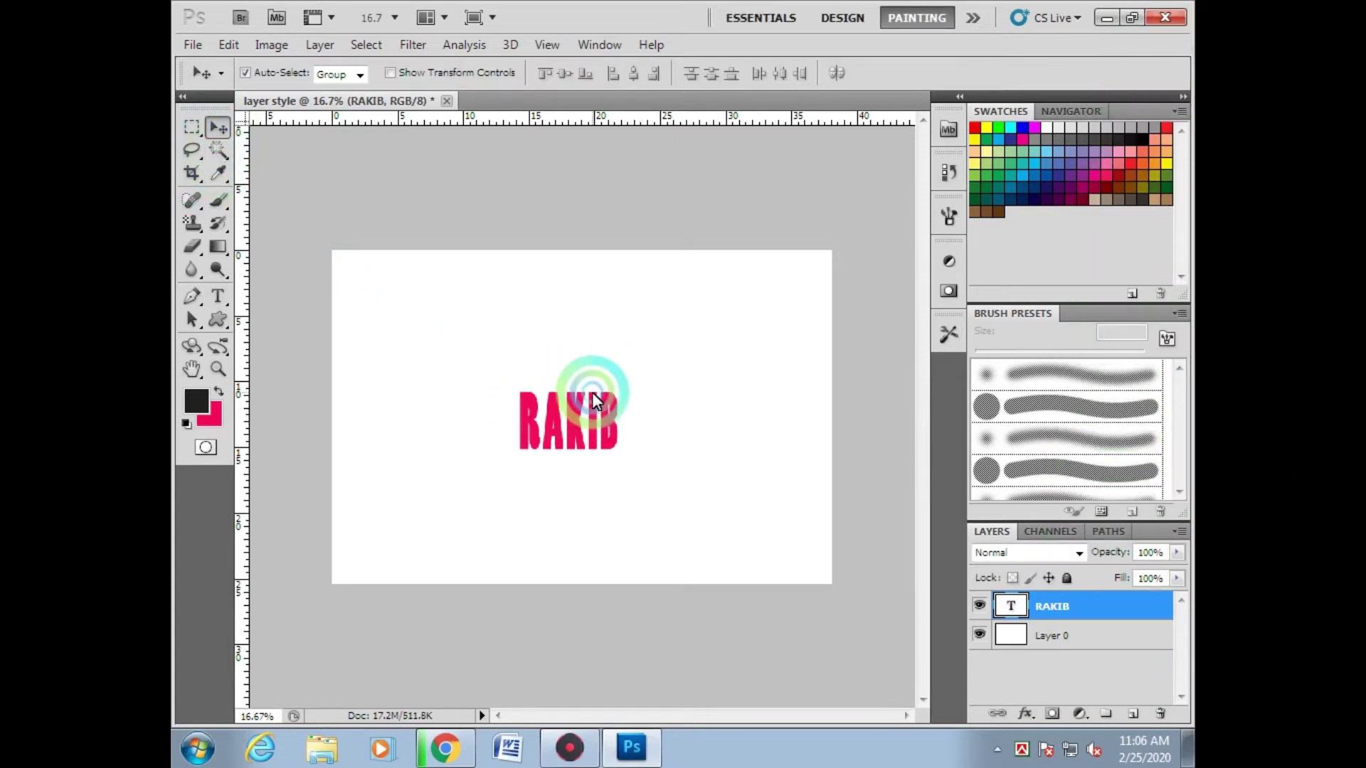
key("ctrl+t")
left_click_drag(624, 394, 740, 346)
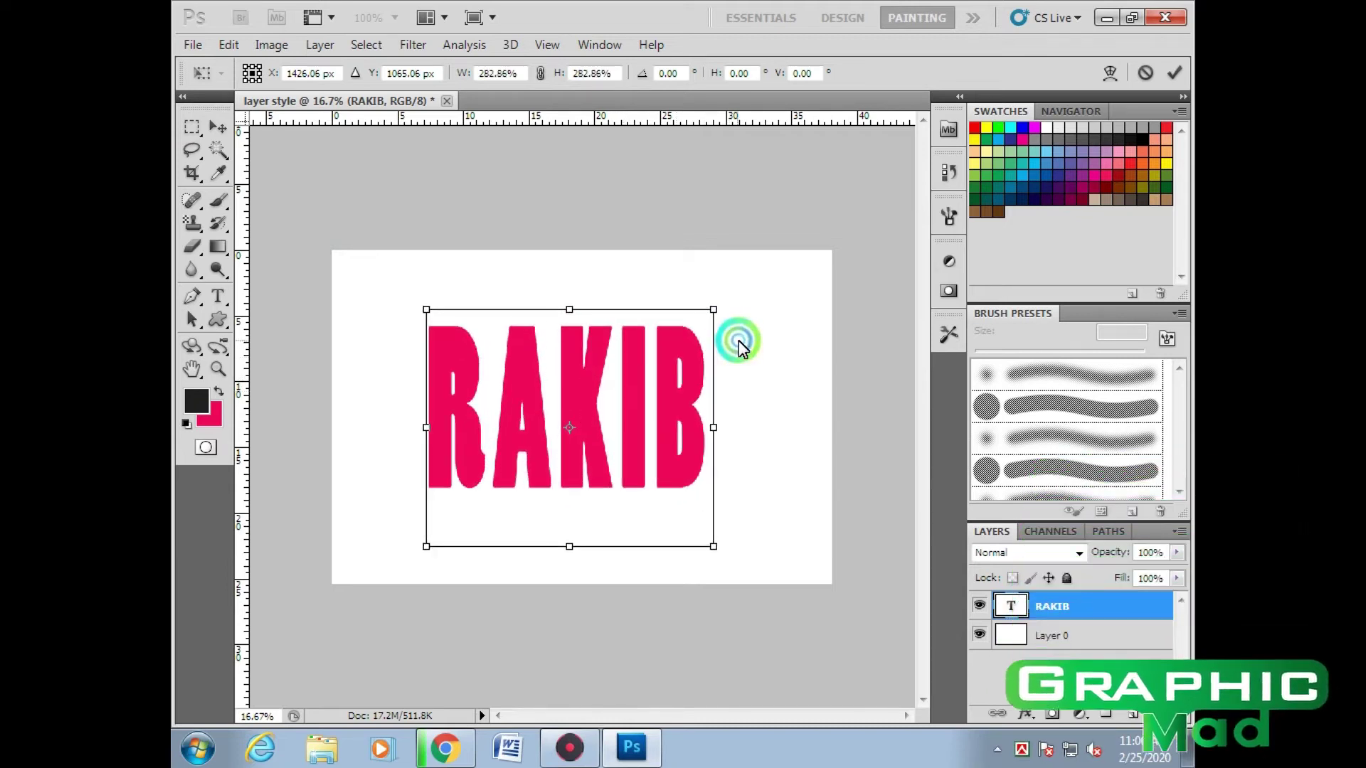
left_click_drag(641, 427, 653, 424)
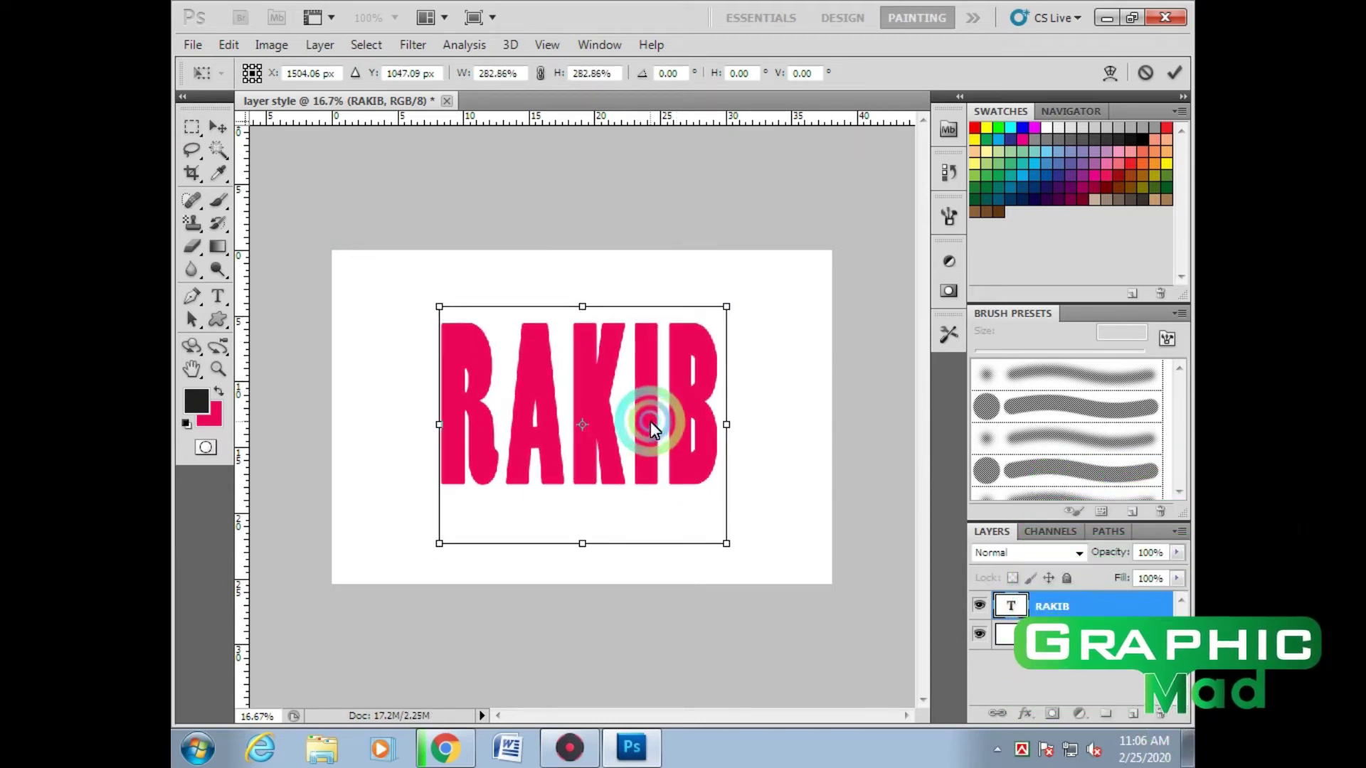
double_click(650, 421)
Browse the Layer menu's new-layer and layer-style options, and nudge RAKIB slightly upward
left_click(320, 45)
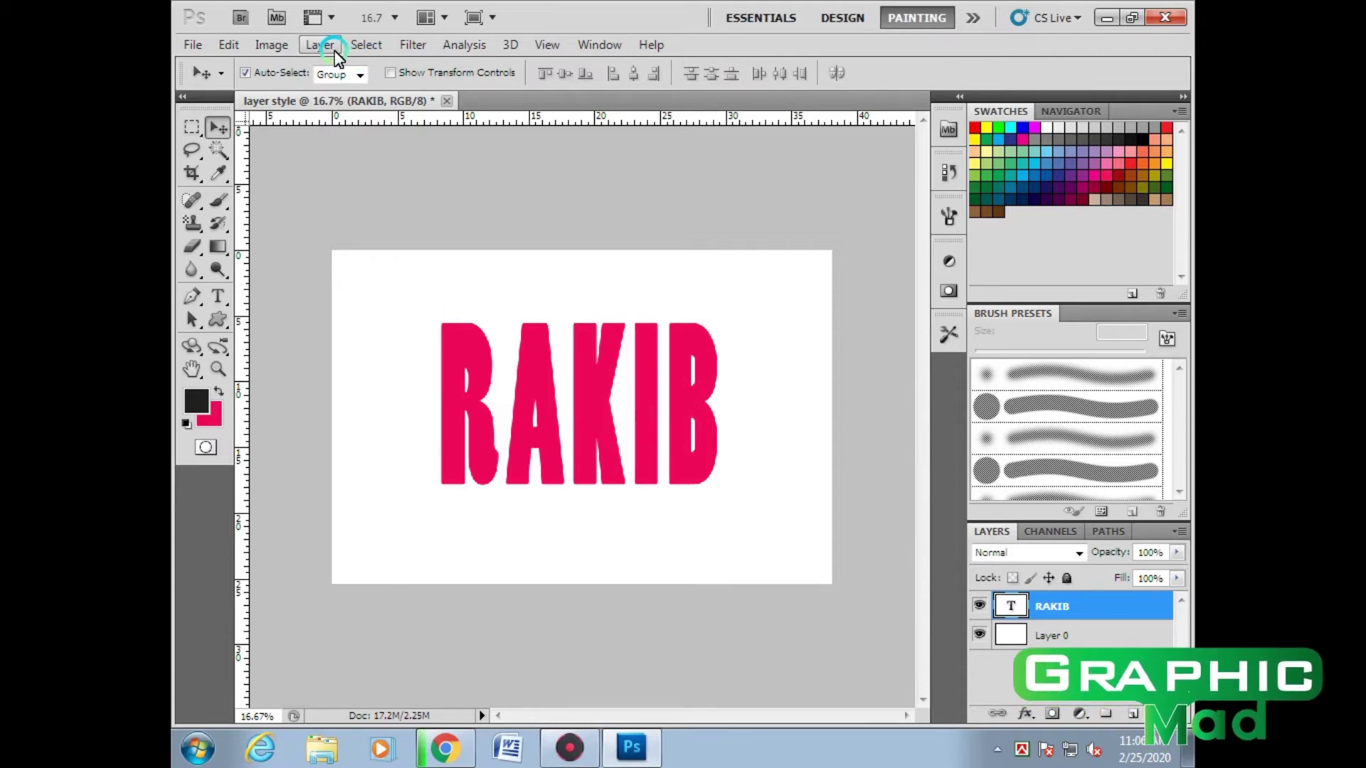
left_click(425, 59)
mouse_move(375, 58)
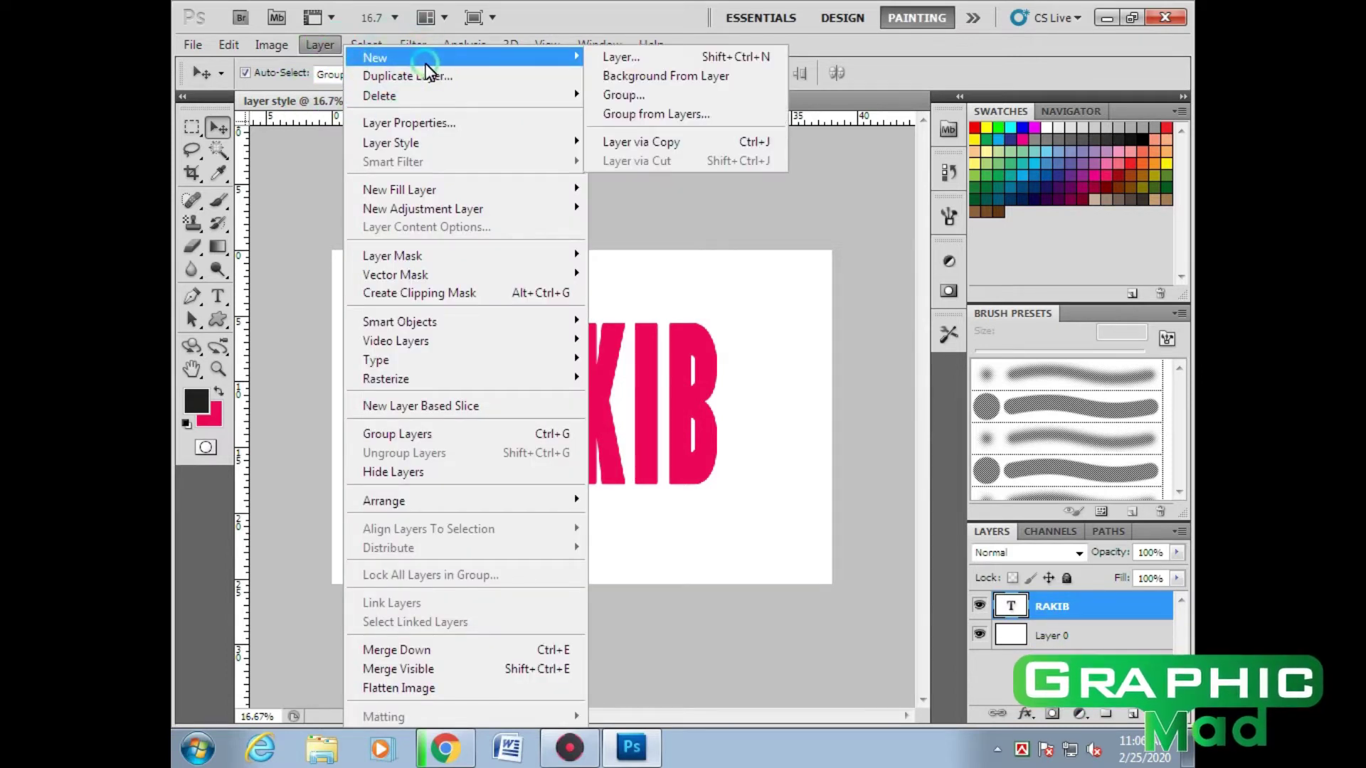
left_click(417, 60)
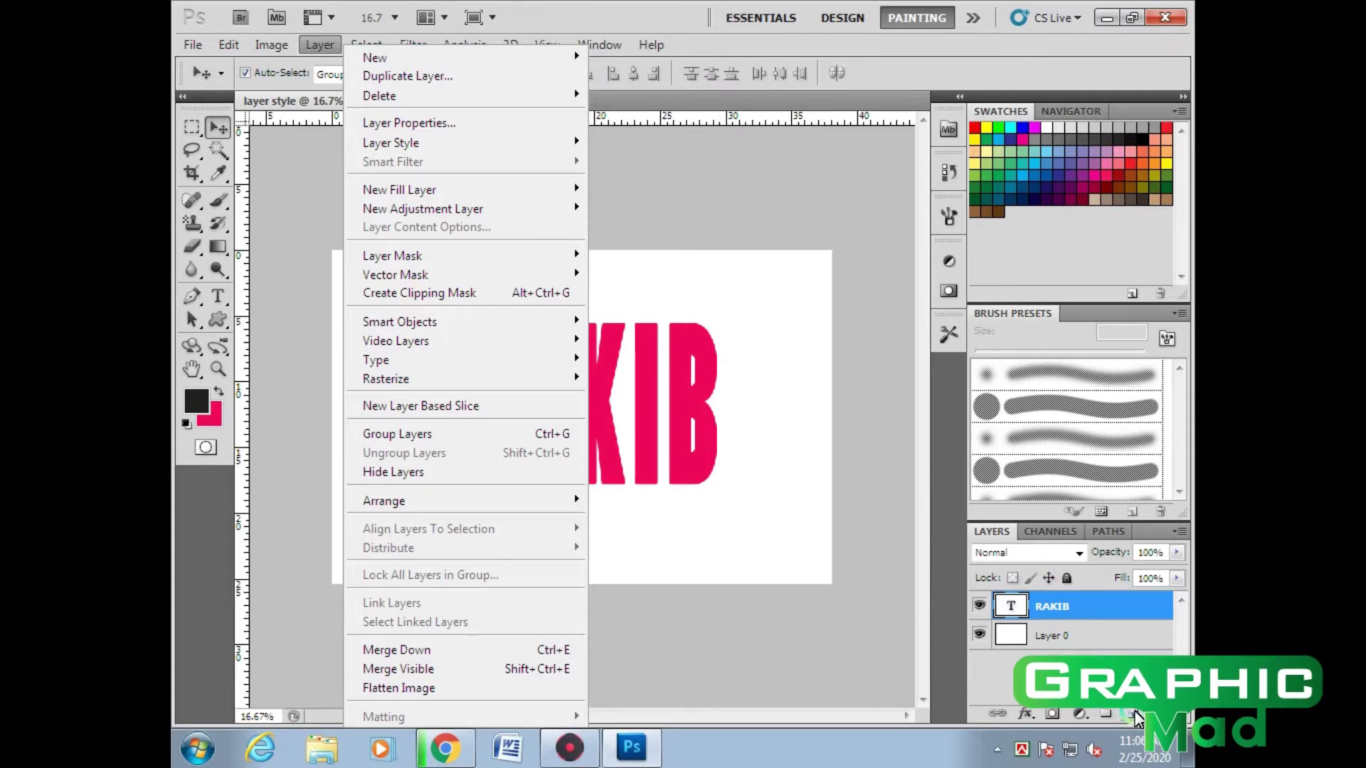
left_click(394, 77)
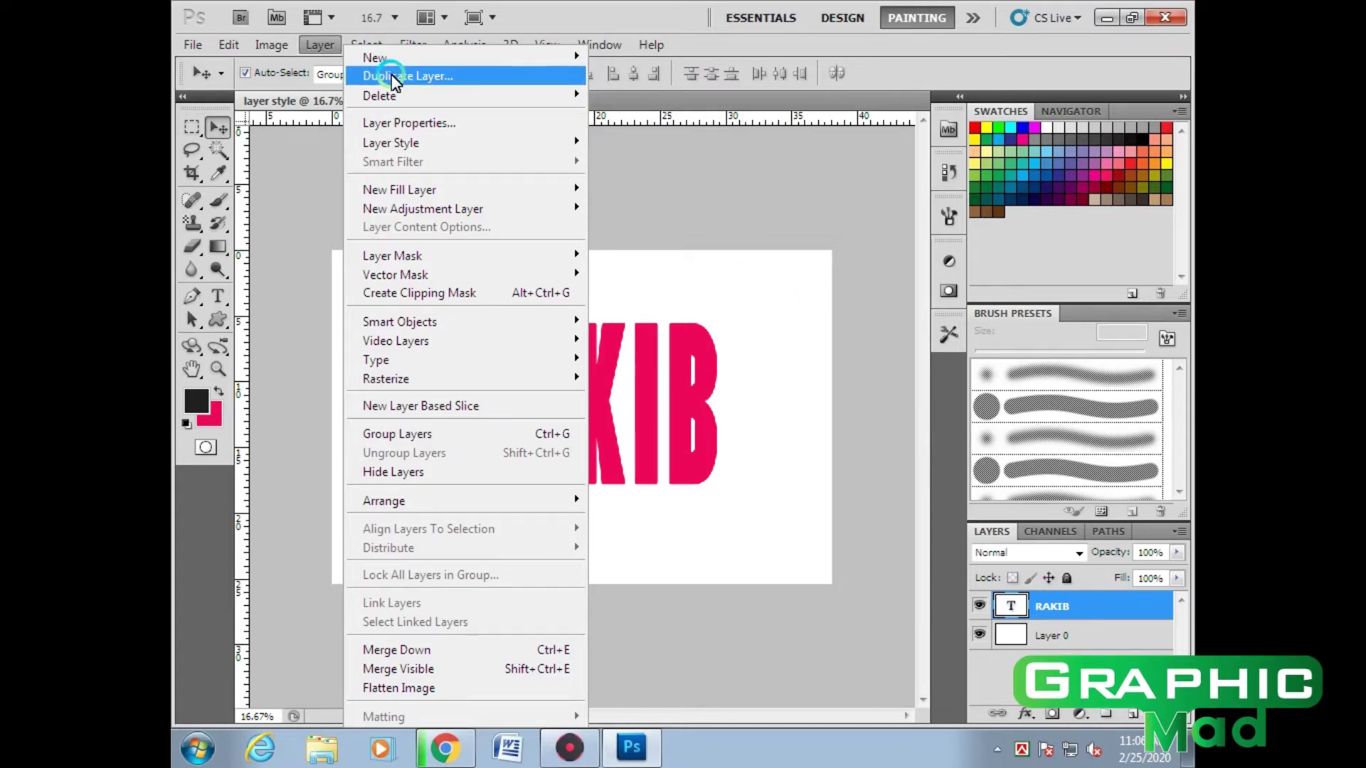
right_click(1121, 612)
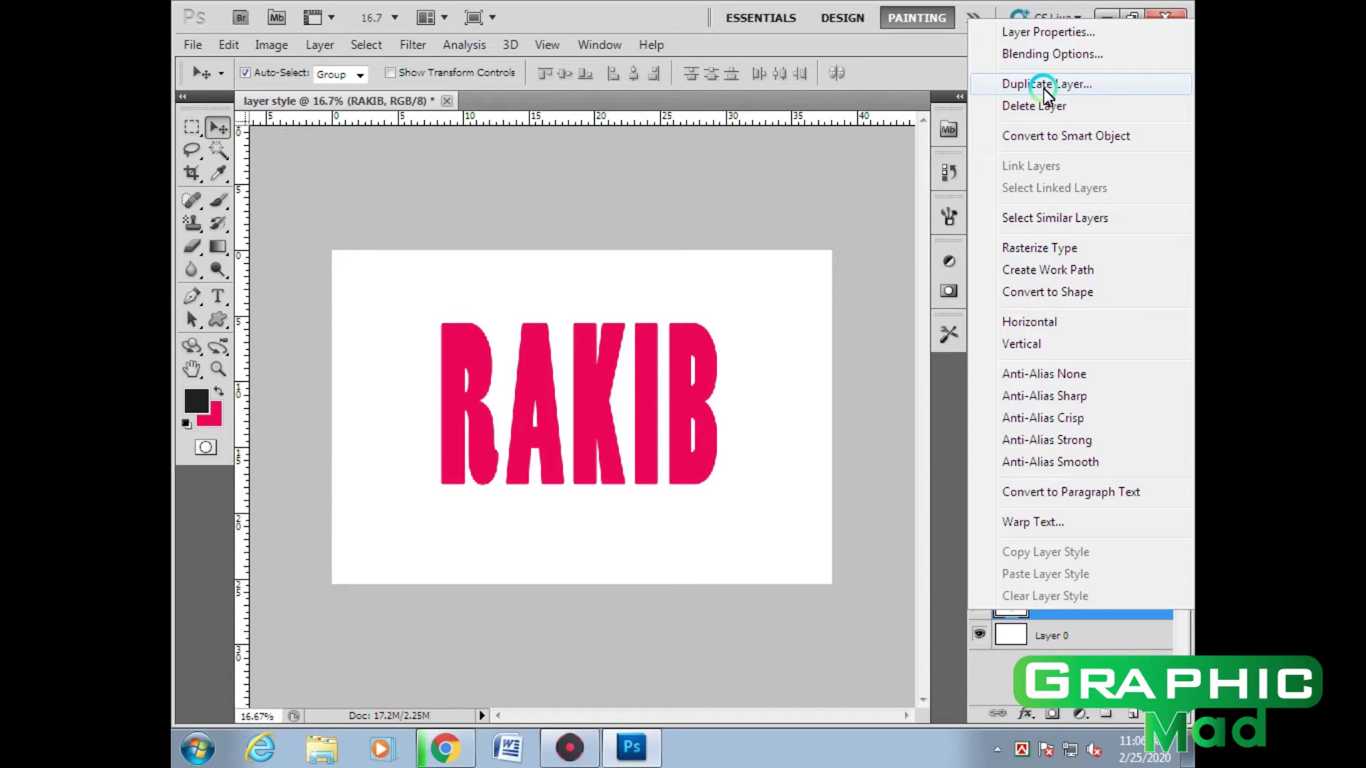
left_click(318, 39)
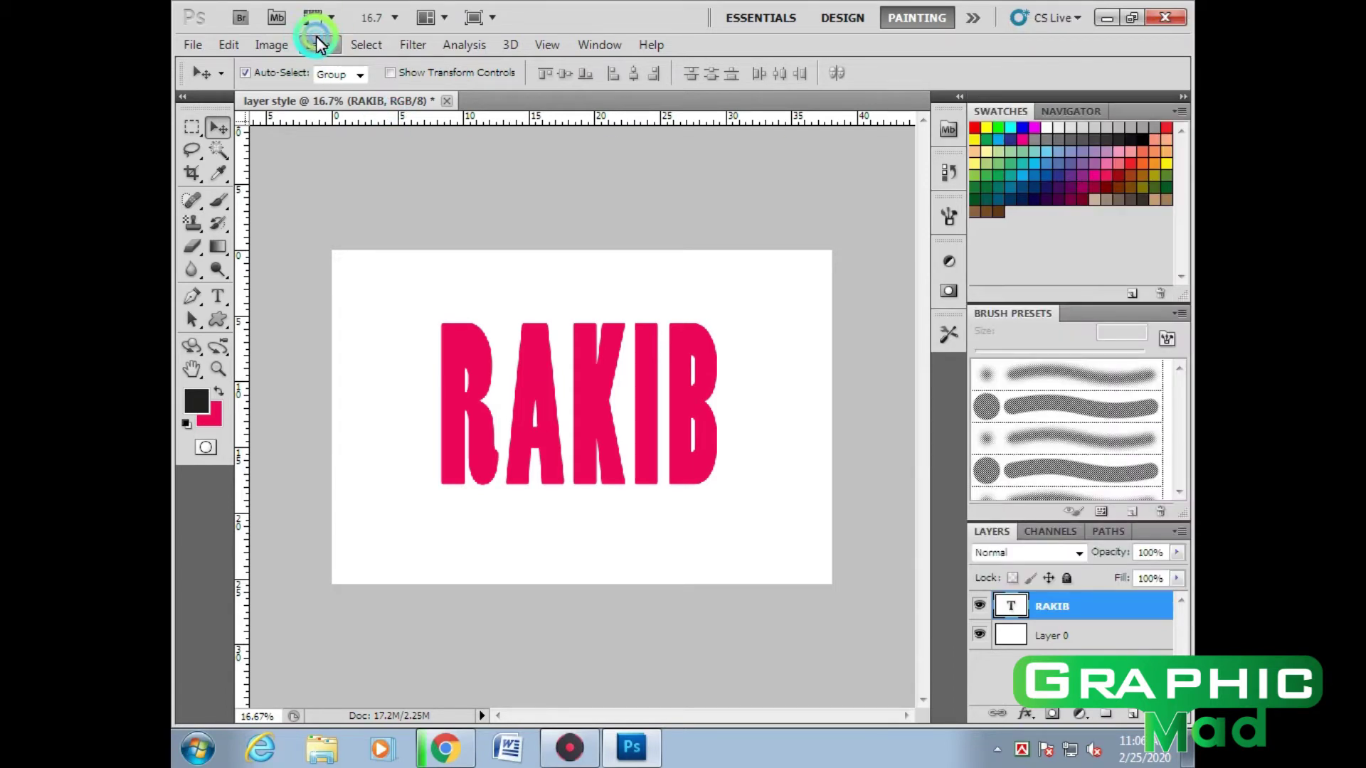
left_click(386, 123)
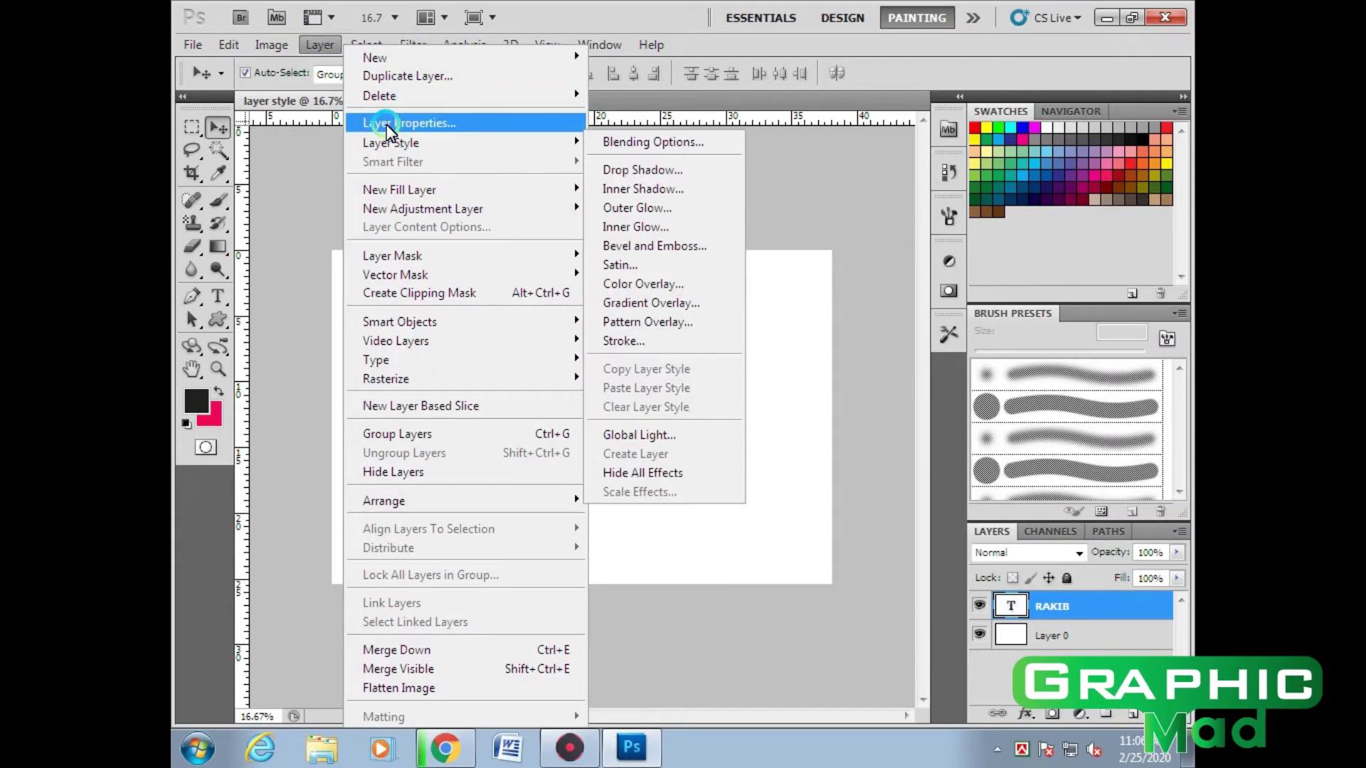
left_click(420, 140)
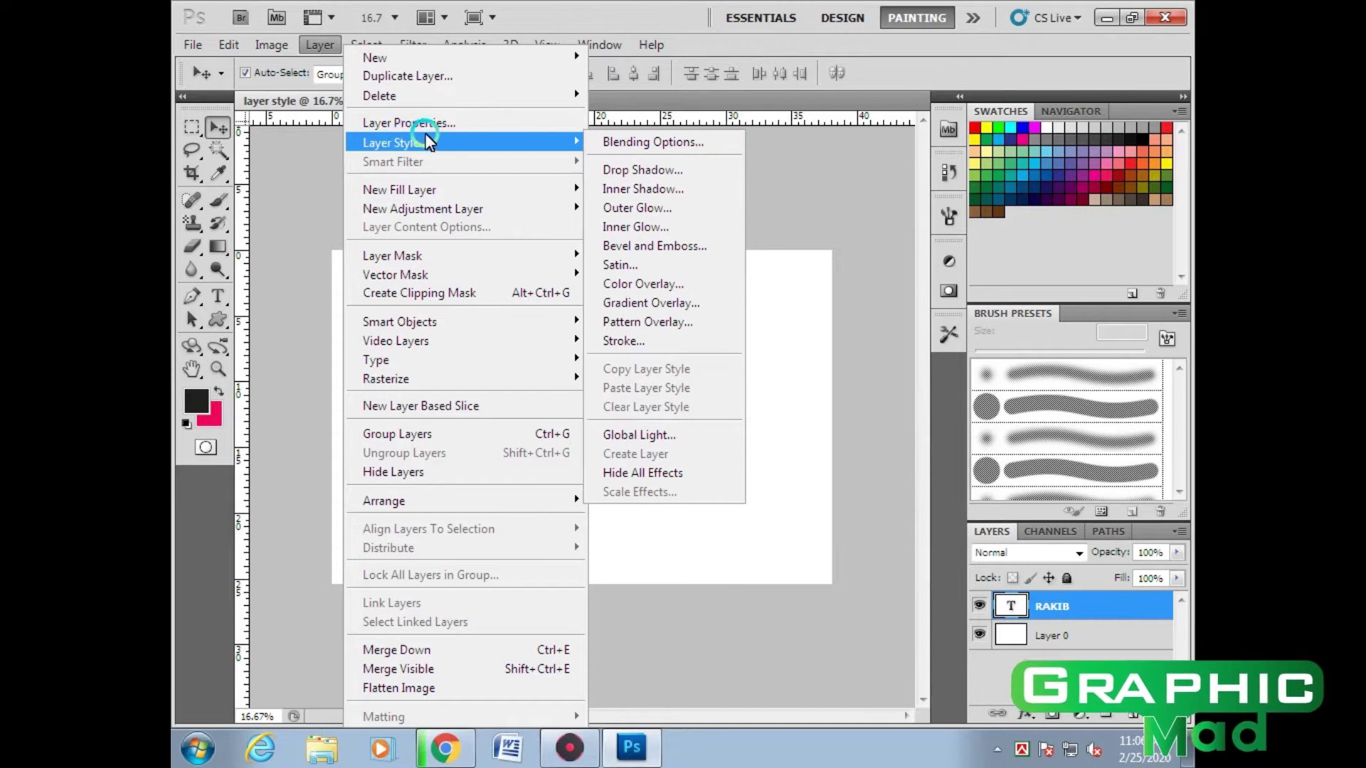
left_click(762, 370)
left_click_drag(612, 464, 613, 452)
Target the RAKIB layer and reach Layer > Layer Style > Blending Options
left_click(1107, 606)
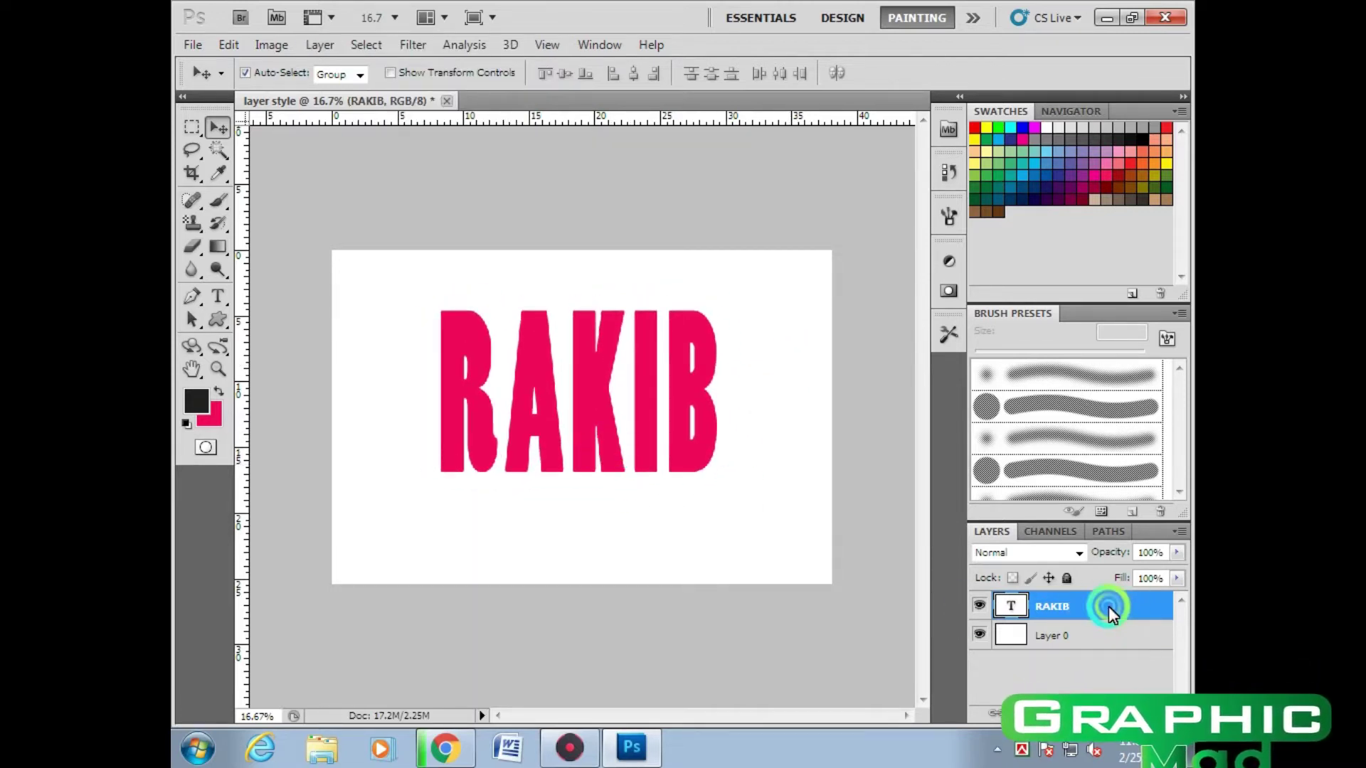
left_click(357, 41)
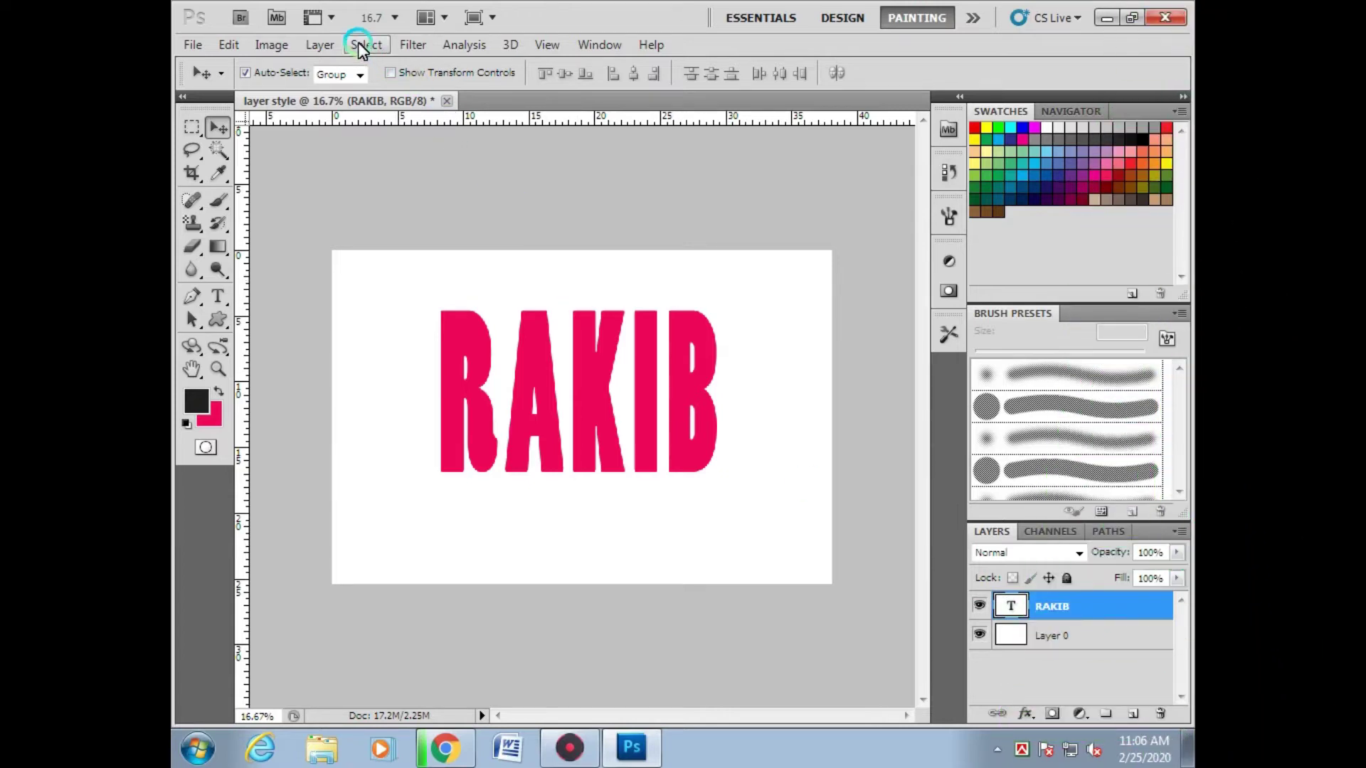
left_click(321, 45)
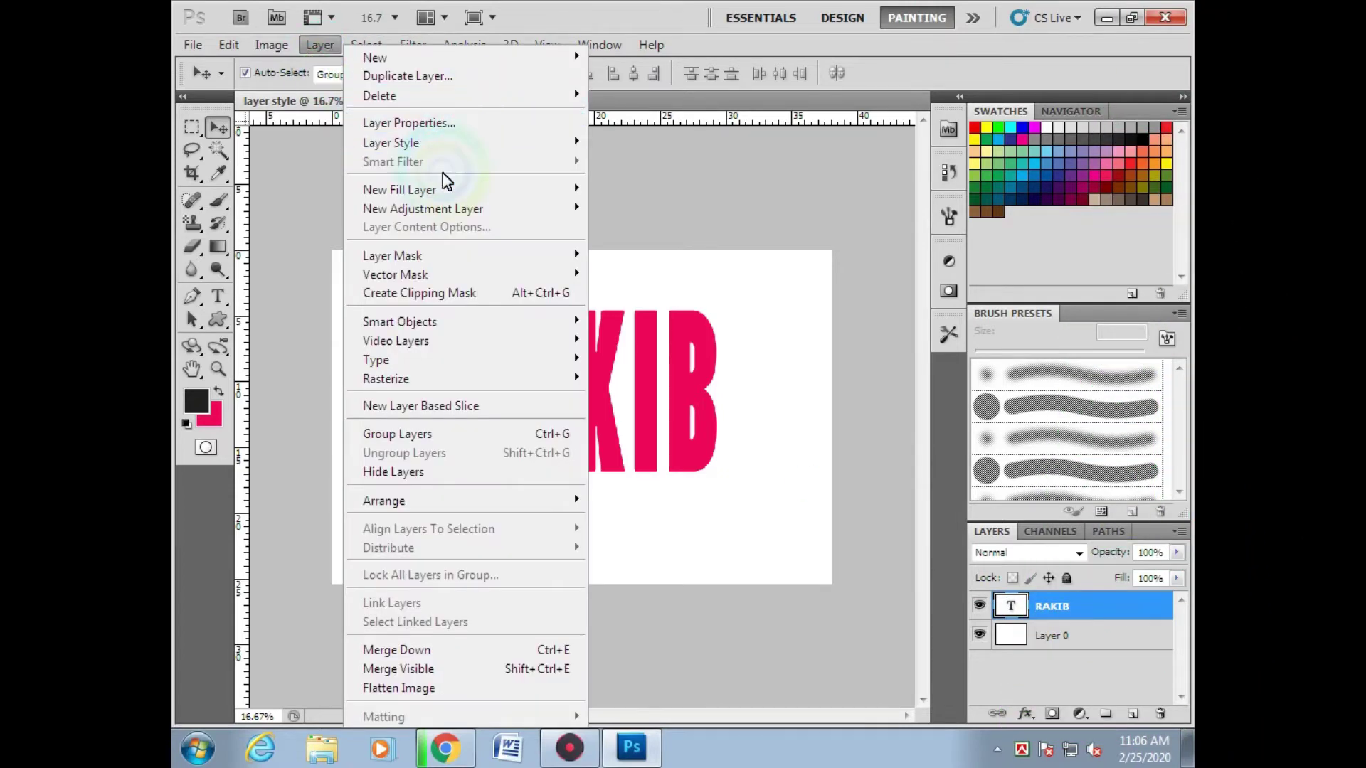
left_click(416, 143)
left_click(632, 146)
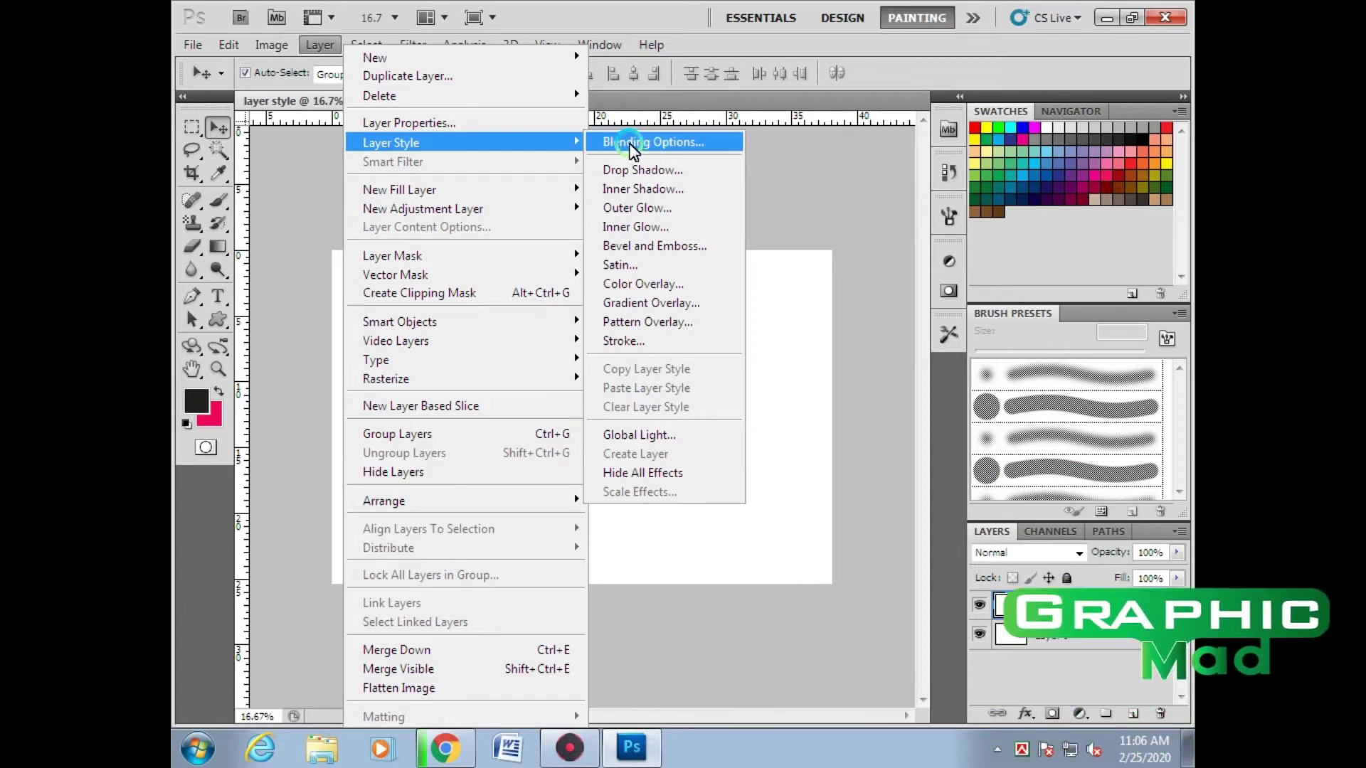
Open the RAKIB layer style dialog and close it again, twice, without changes
left_click(659, 141)
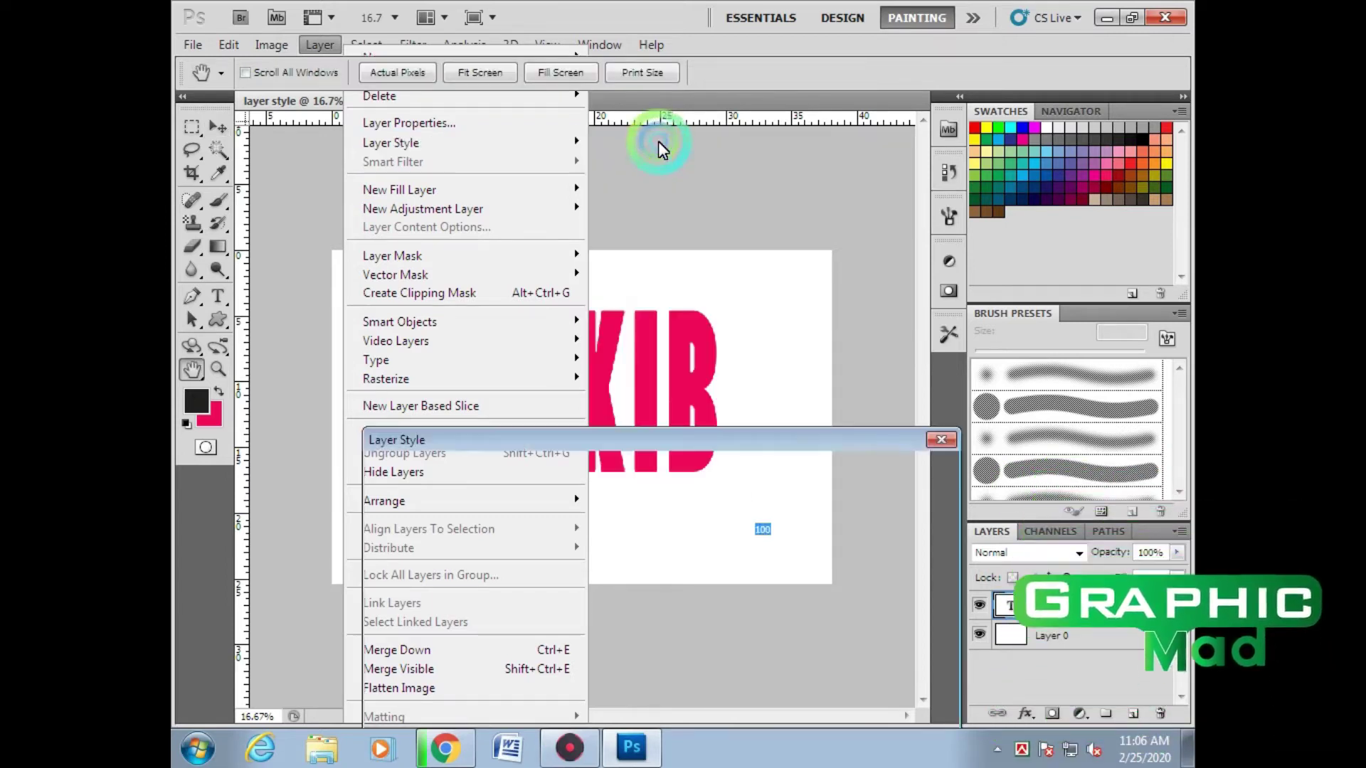
mouse_move(669, 437)
left_mouse_down()
mouse_move(642, 146)
mouse_move(610, 186)
left_mouse_up()
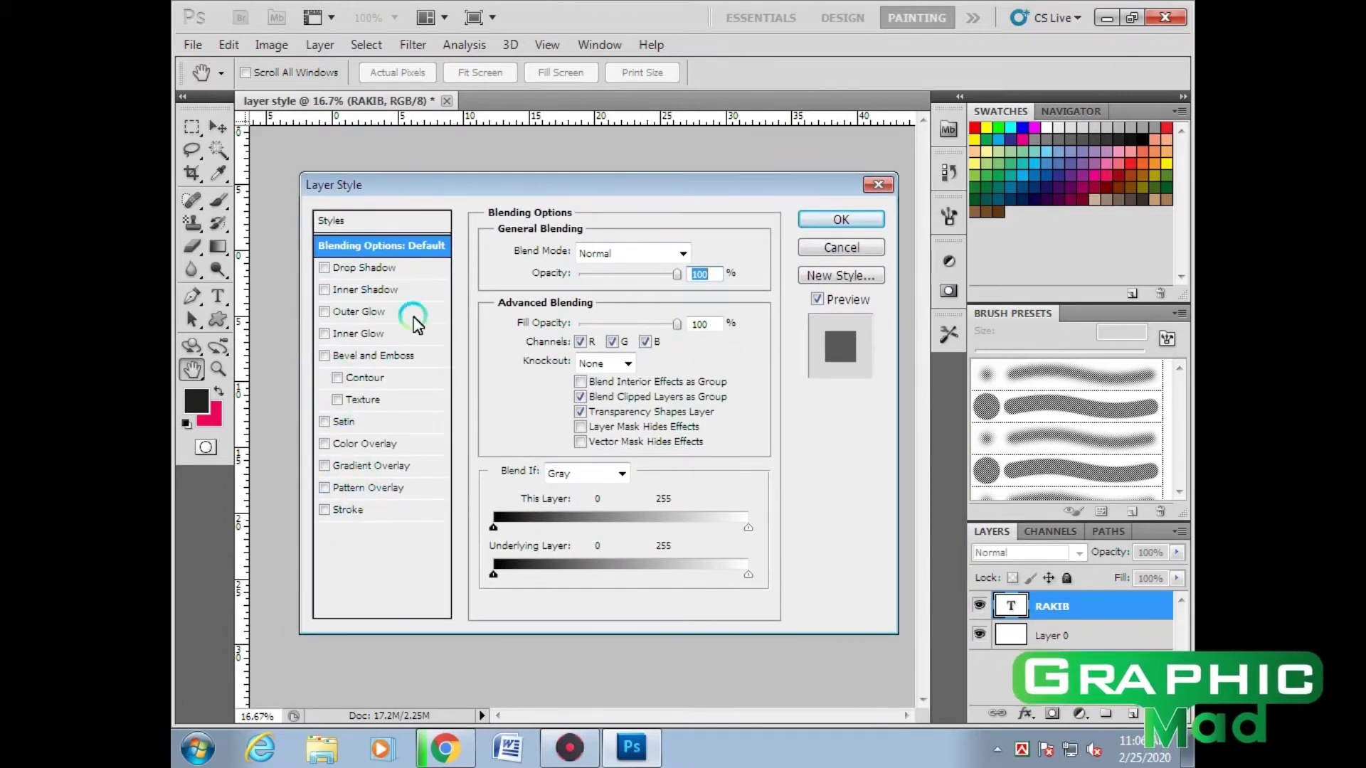
left_click(841, 219)
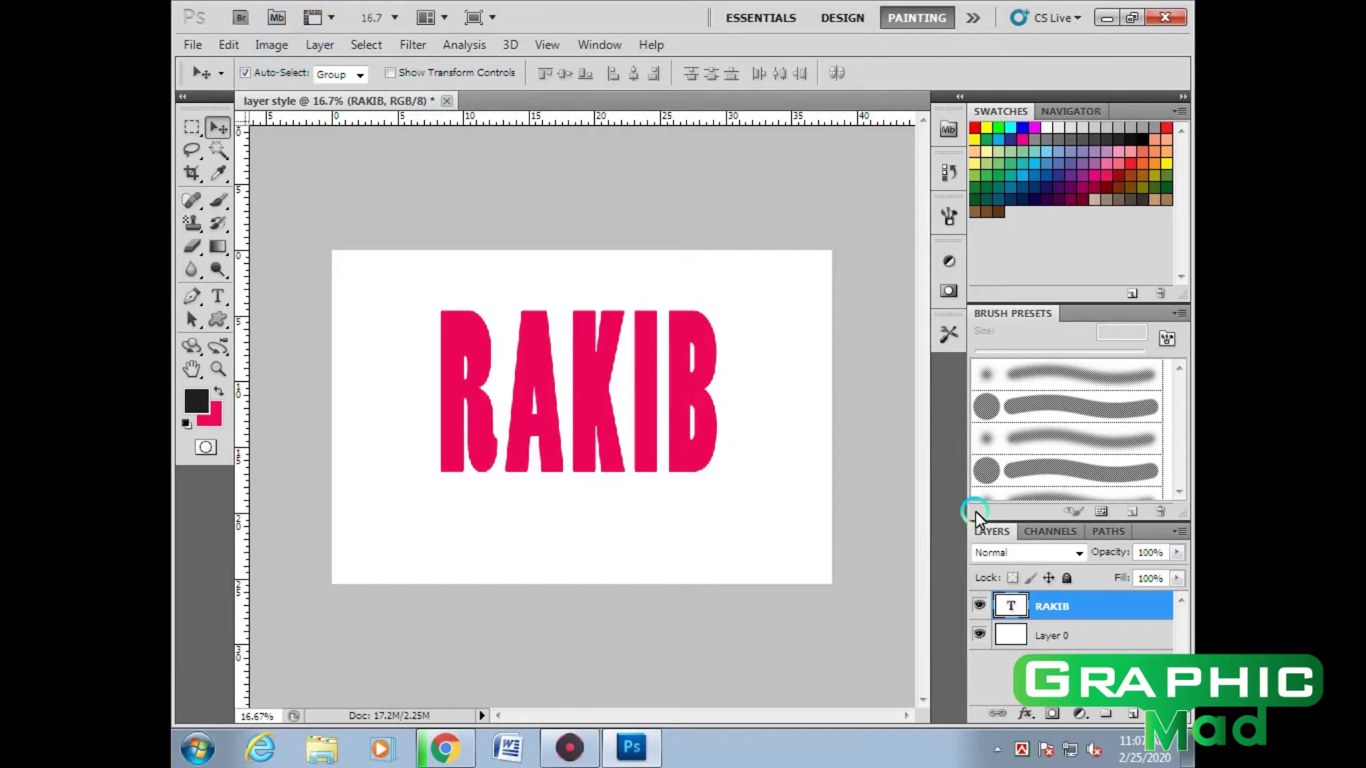
double_click(1094, 609)
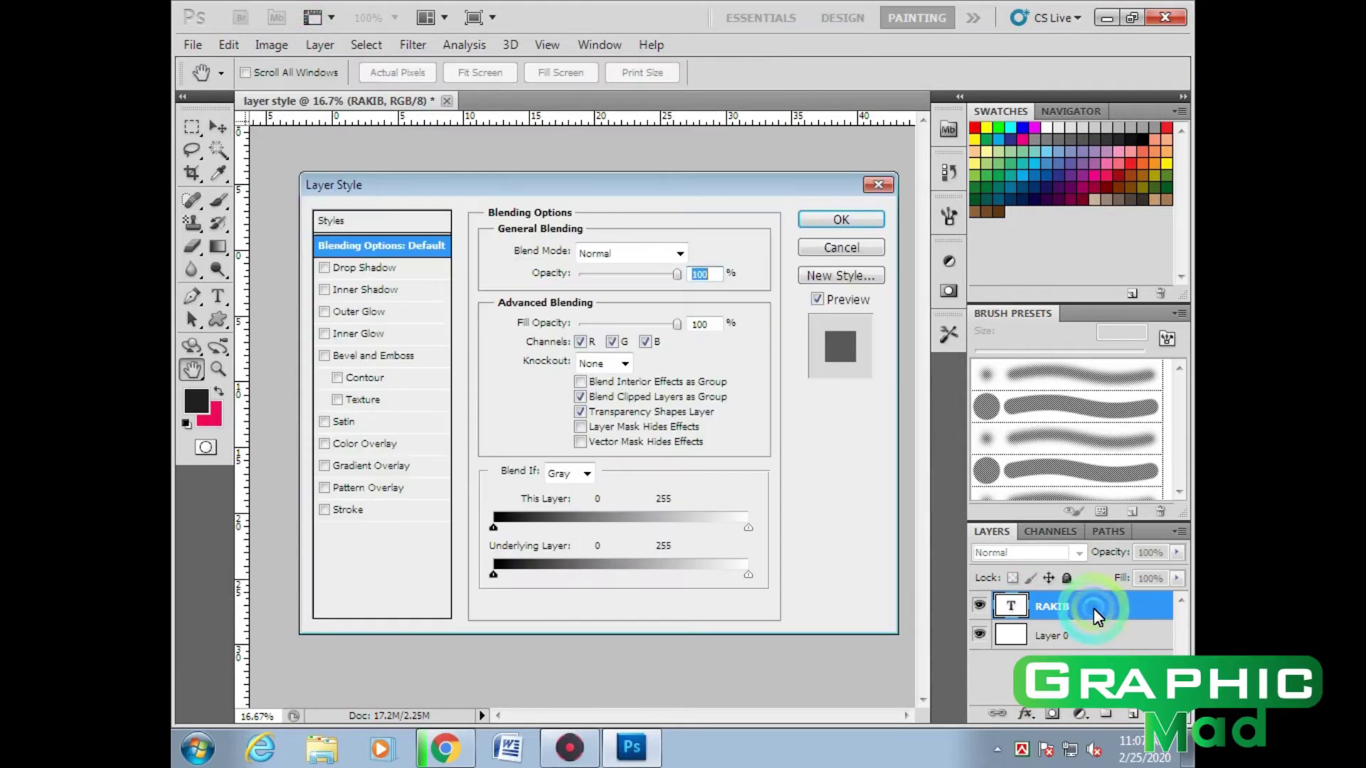
left_click_drag(698, 195, 711, 202)
left_click(887, 193)
Reopen Layer Style for RAKIB, park it below the text, and enable Drop Shadow
left_click(1112, 612)
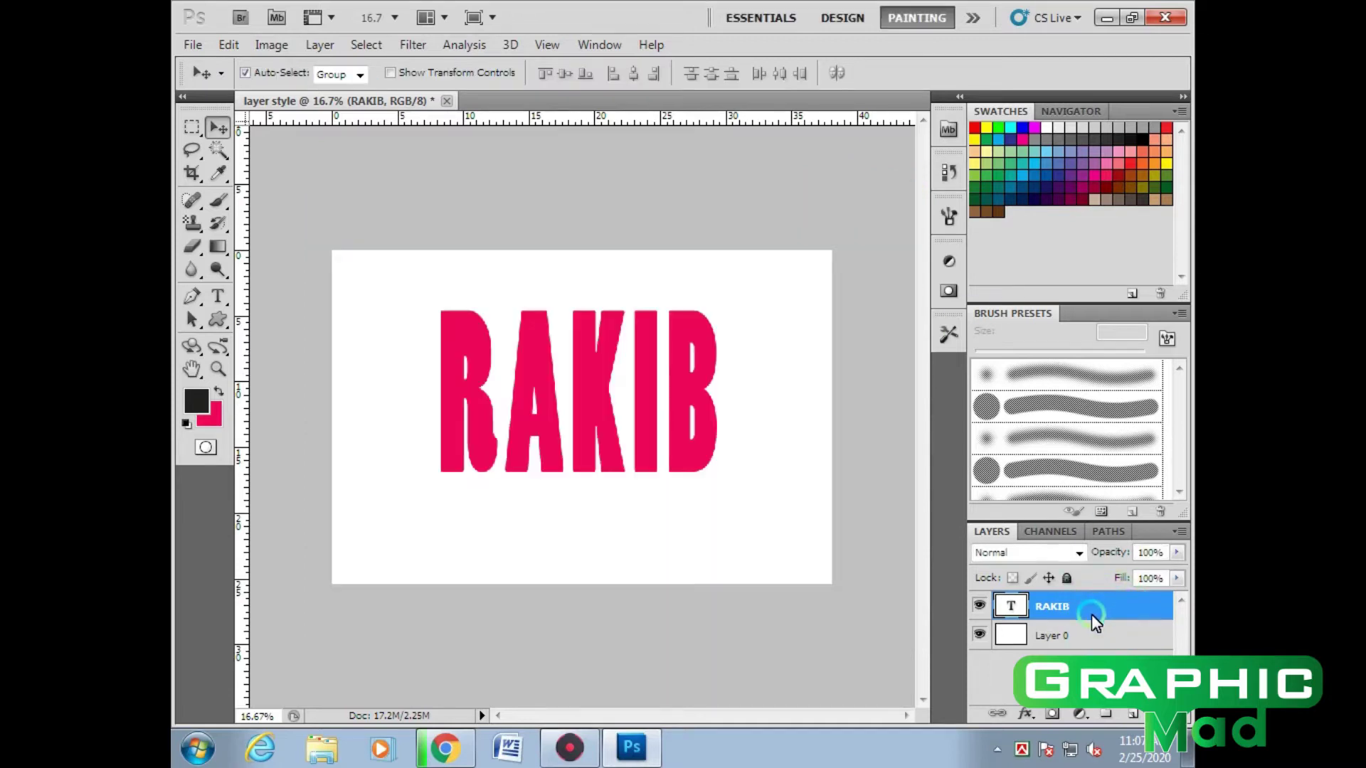
double_click(1099, 606)
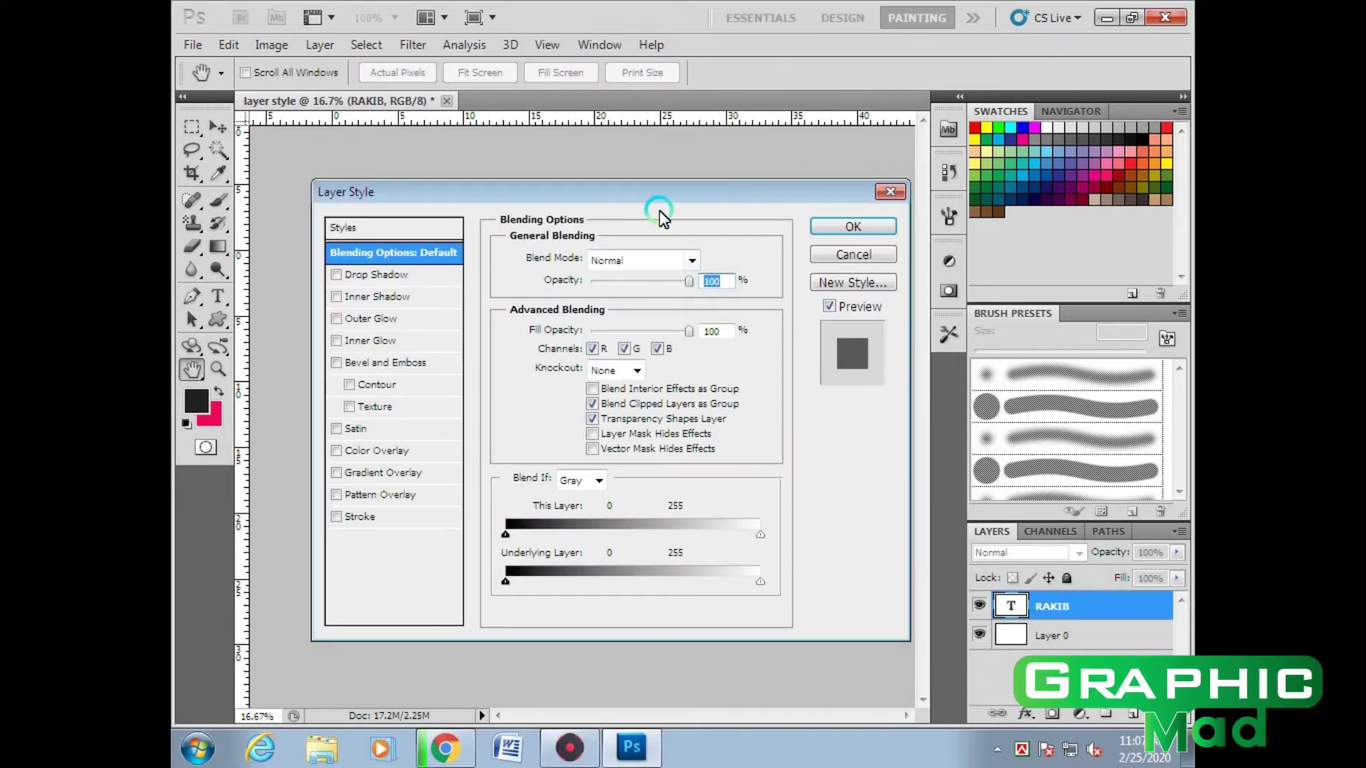
left_click_drag(660, 212, 641, 168)
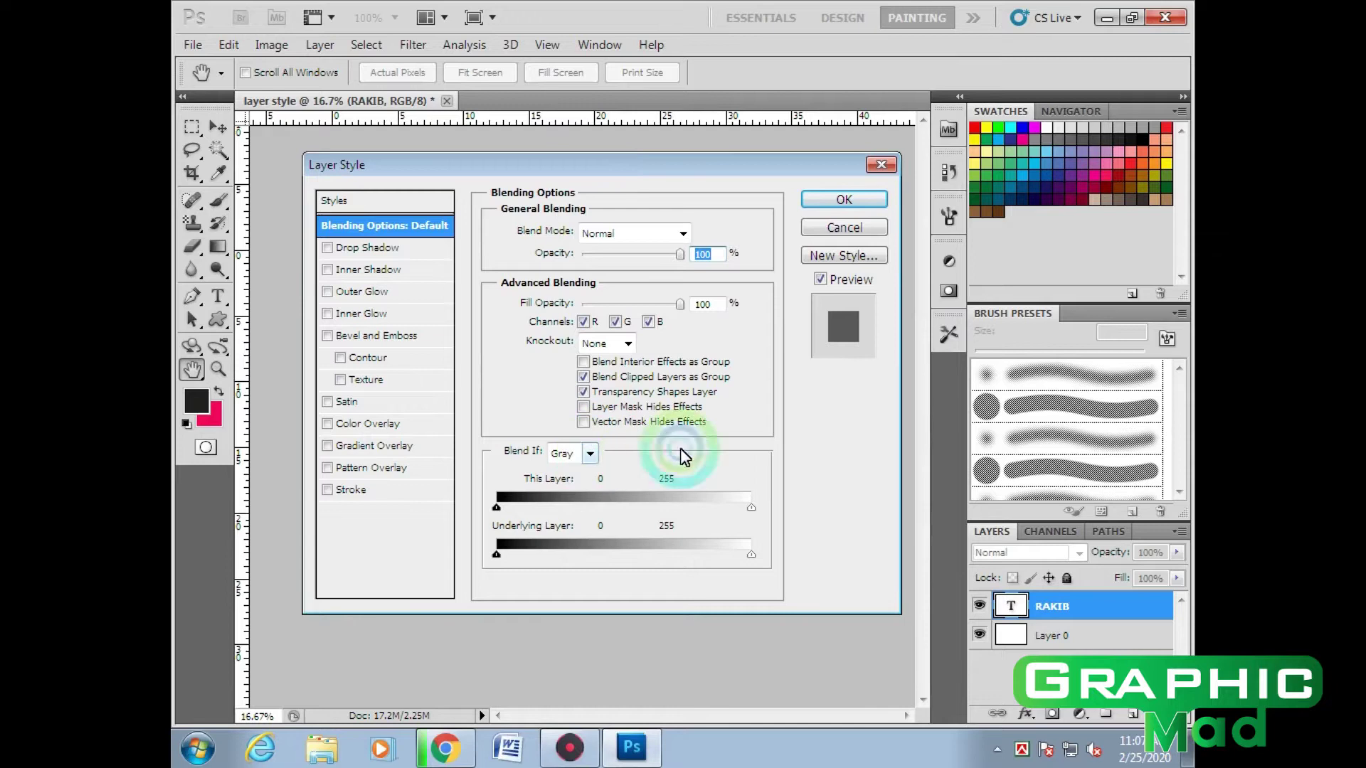
mouse_move(473, 171)
left_mouse_down()
mouse_move(885, 177)
mouse_move(655, 419)
mouse_move(586, 530)
mouse_move(527, 531)
left_mouse_up()
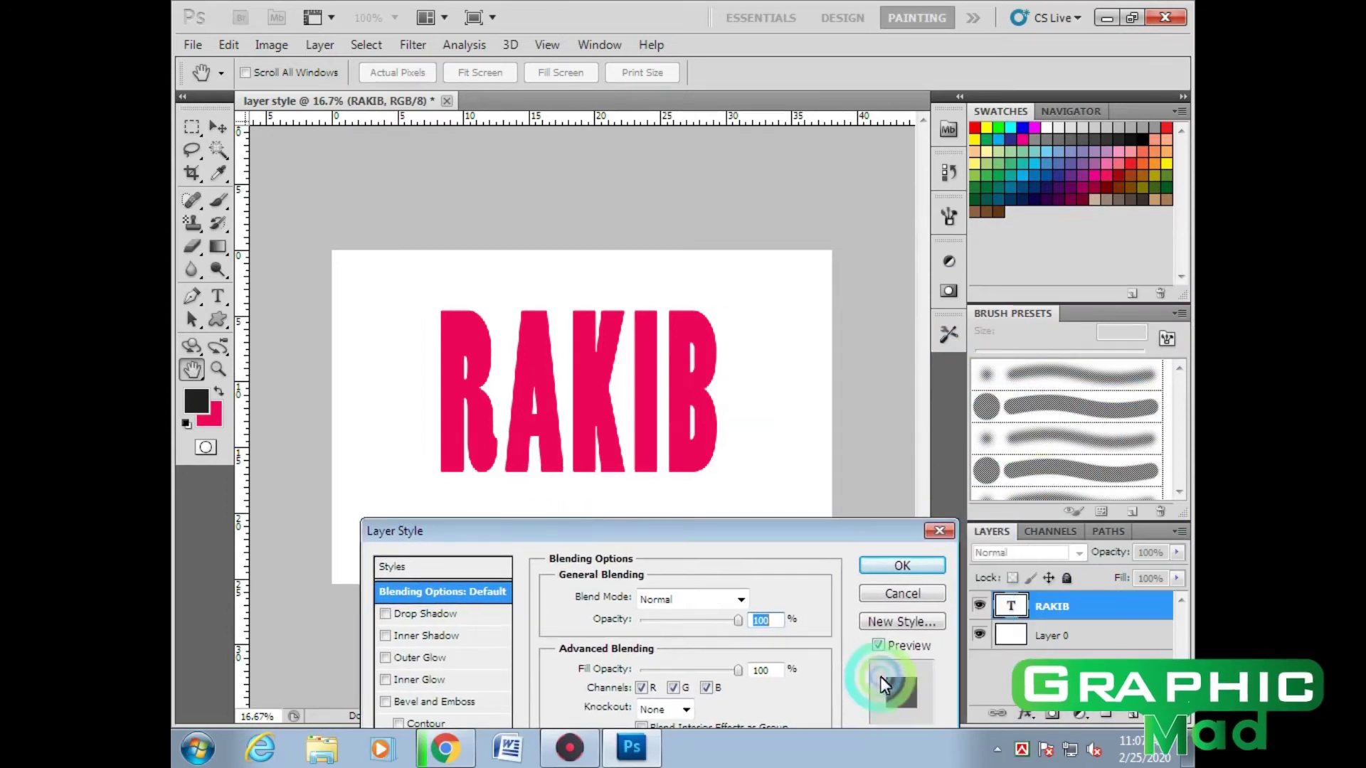
left_click_drag(782, 532, 701, 505)
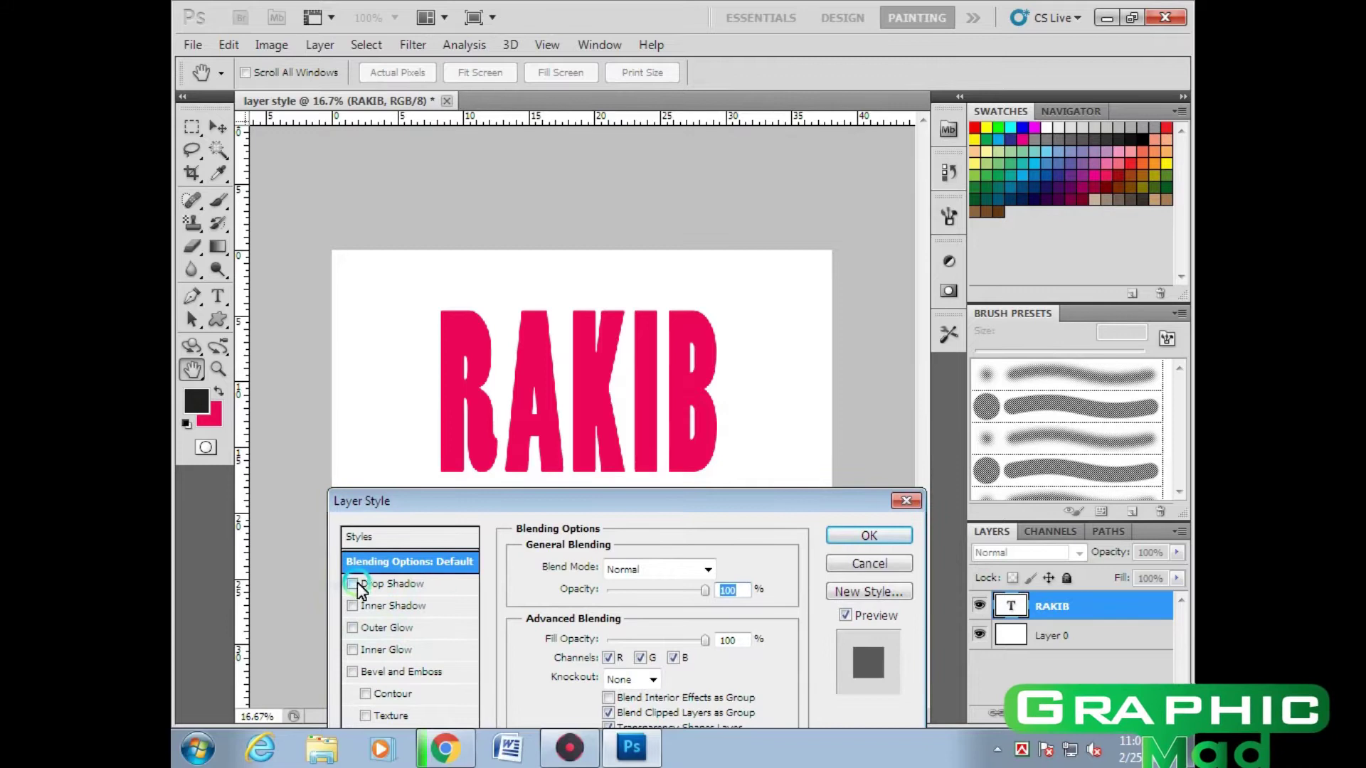
mouse_move(508, 500)
left_mouse_down()
mouse_move(459, 541)
mouse_move(567, 554)
left_mouse_up()
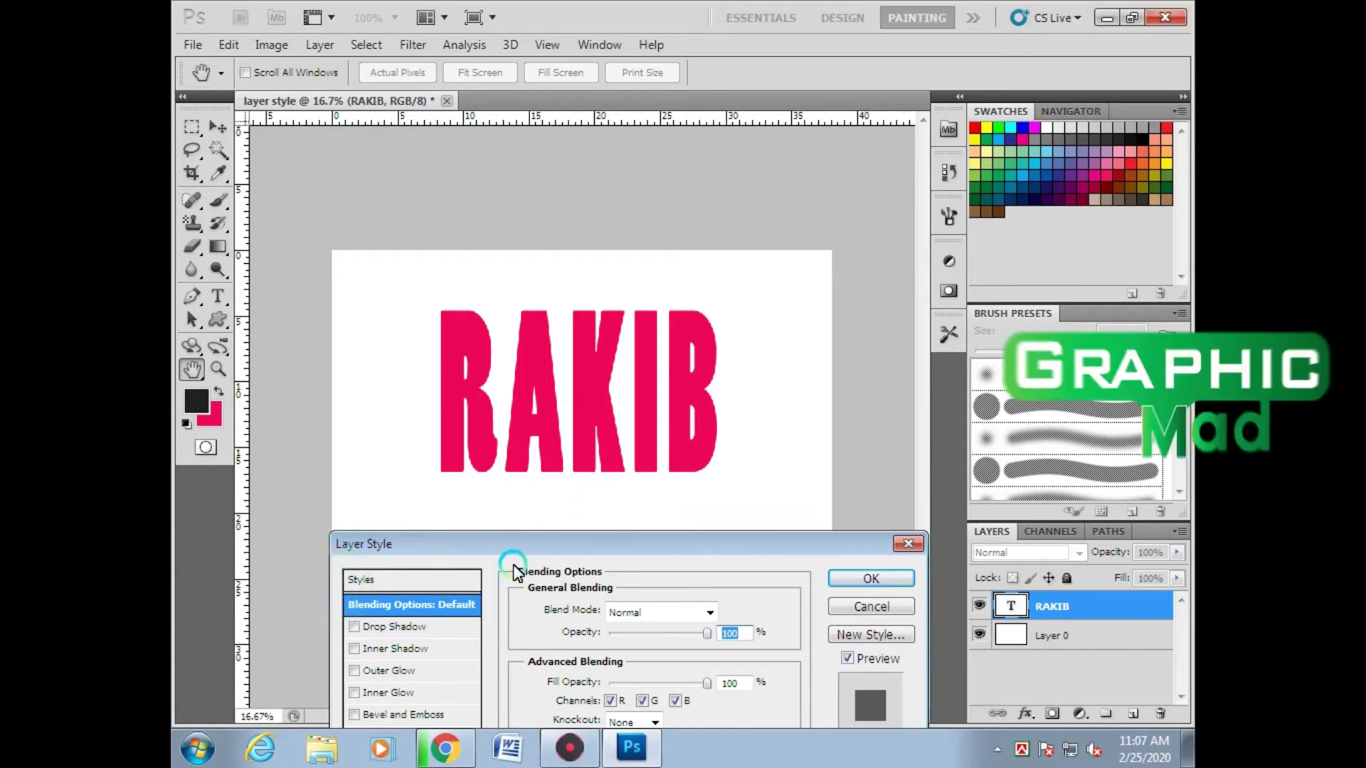
left_click(356, 627)
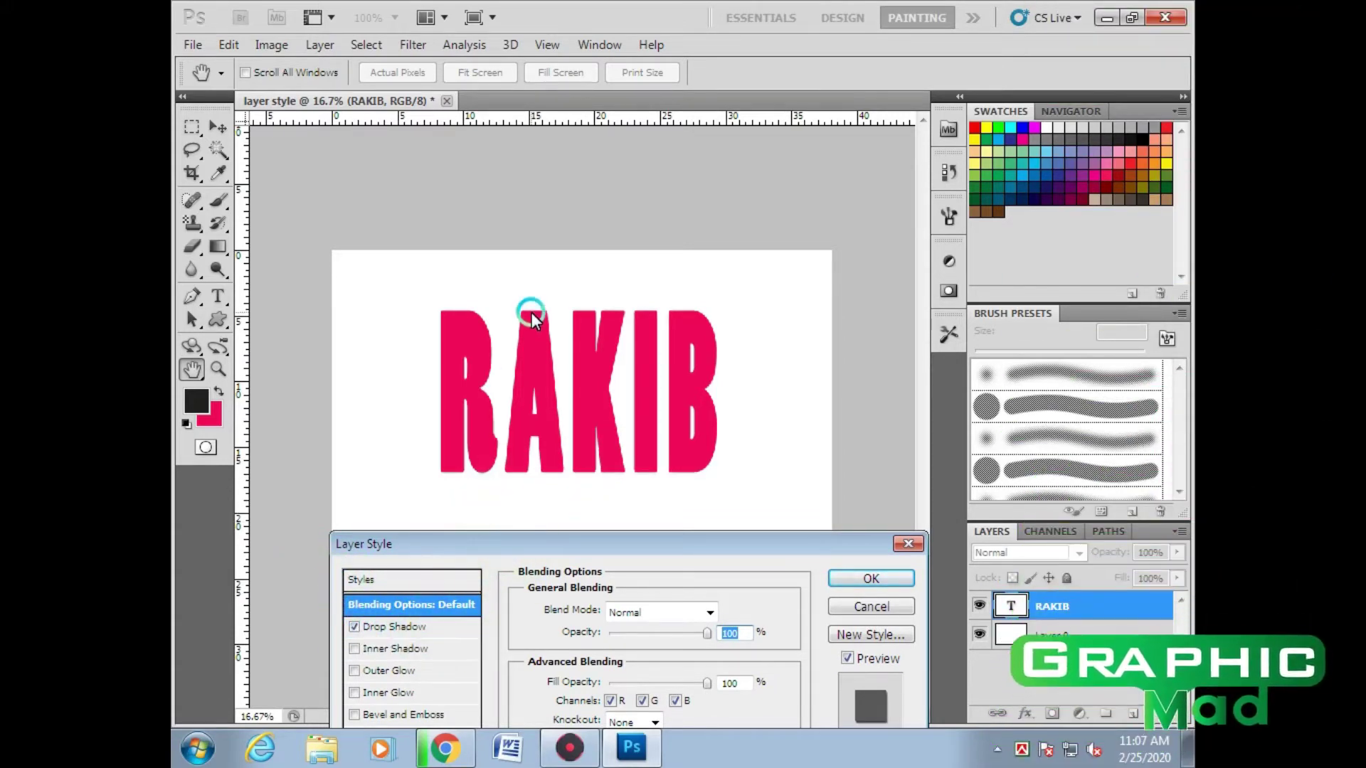
Set the drop shadow to 61 px distance, 55% spread and 21 px size
left_click(395, 626)
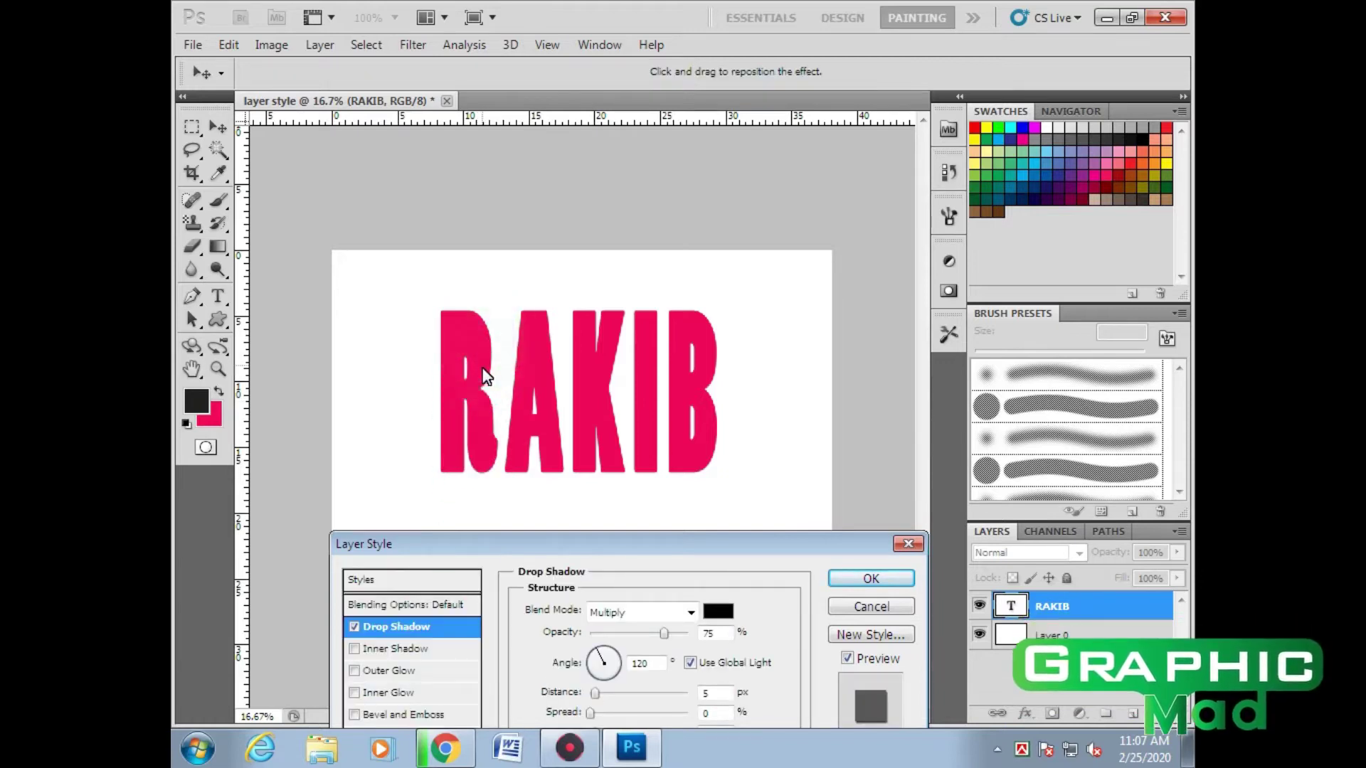
left_click(352, 626)
left_click(377, 626)
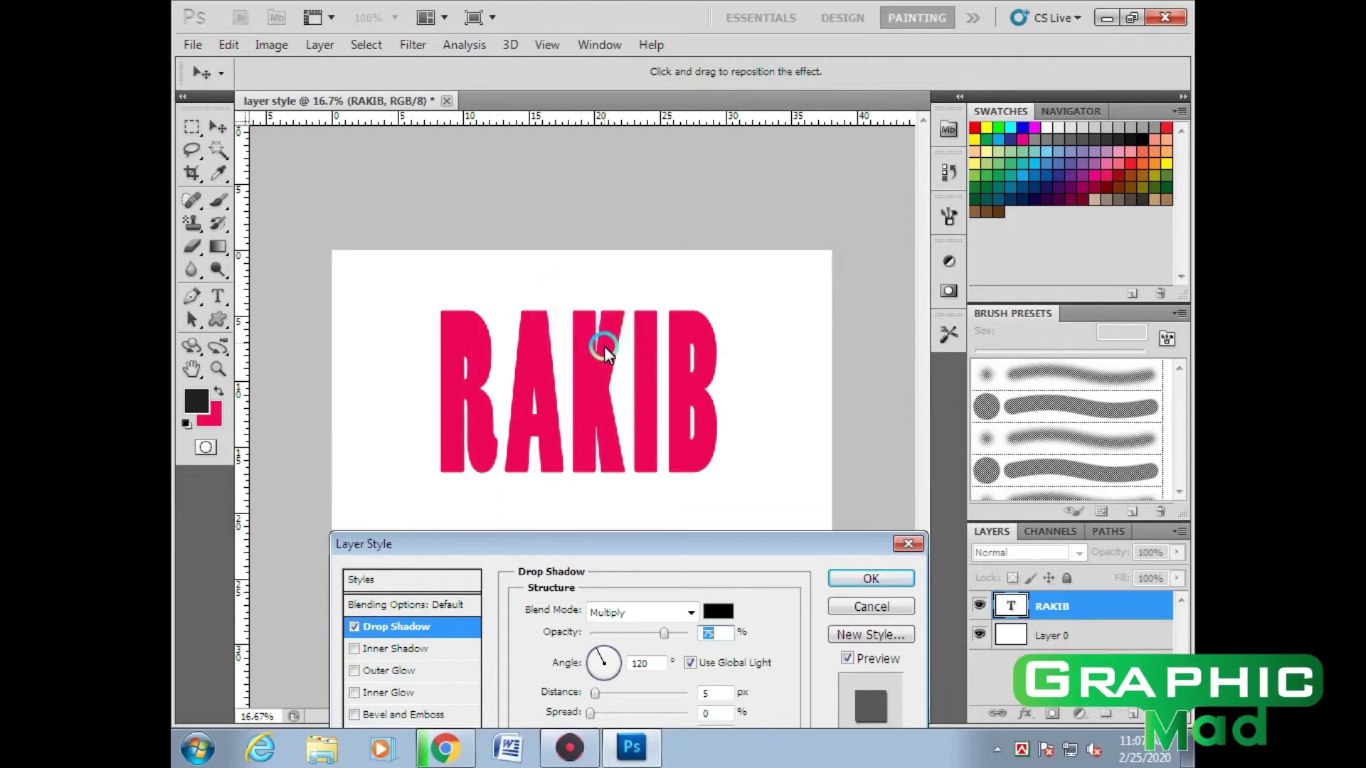
left_click_drag(661, 557, 613, 531)
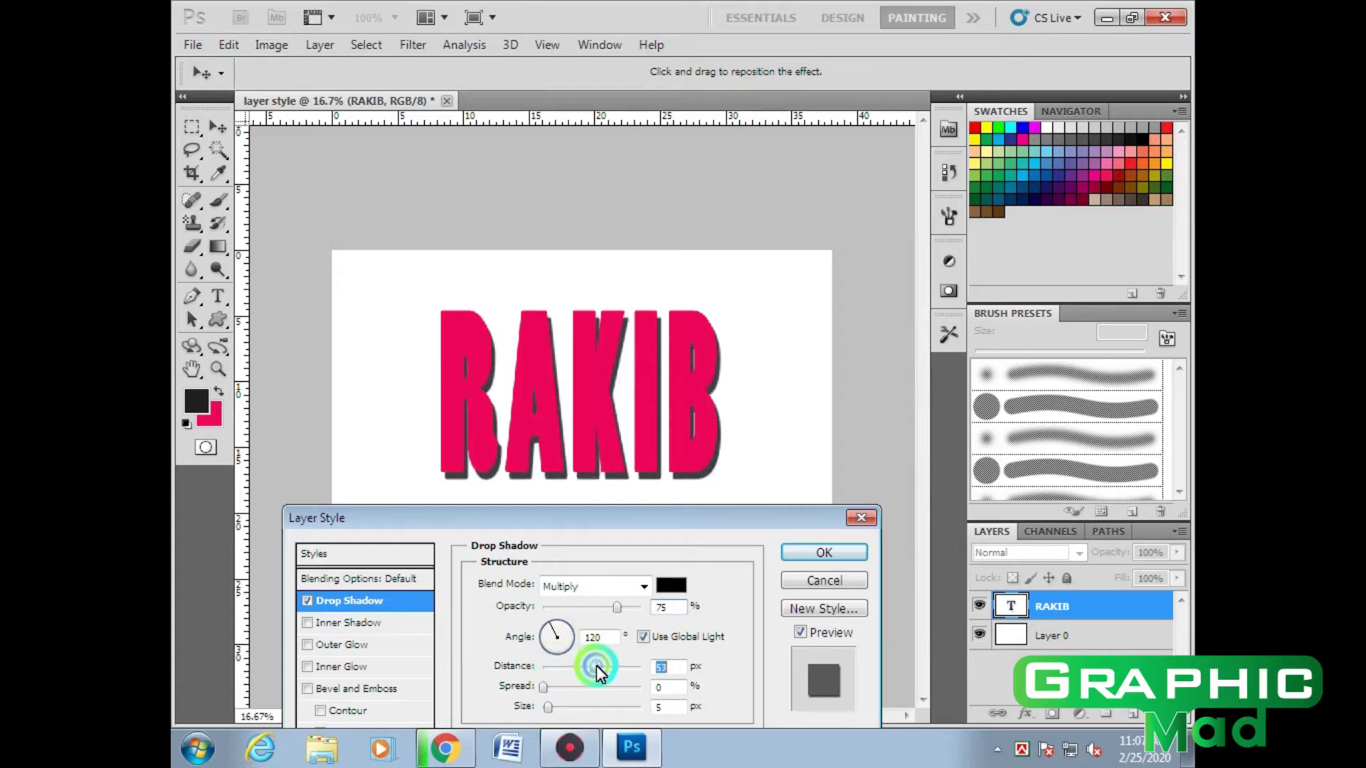
left_click_drag(613, 667, 601, 668)
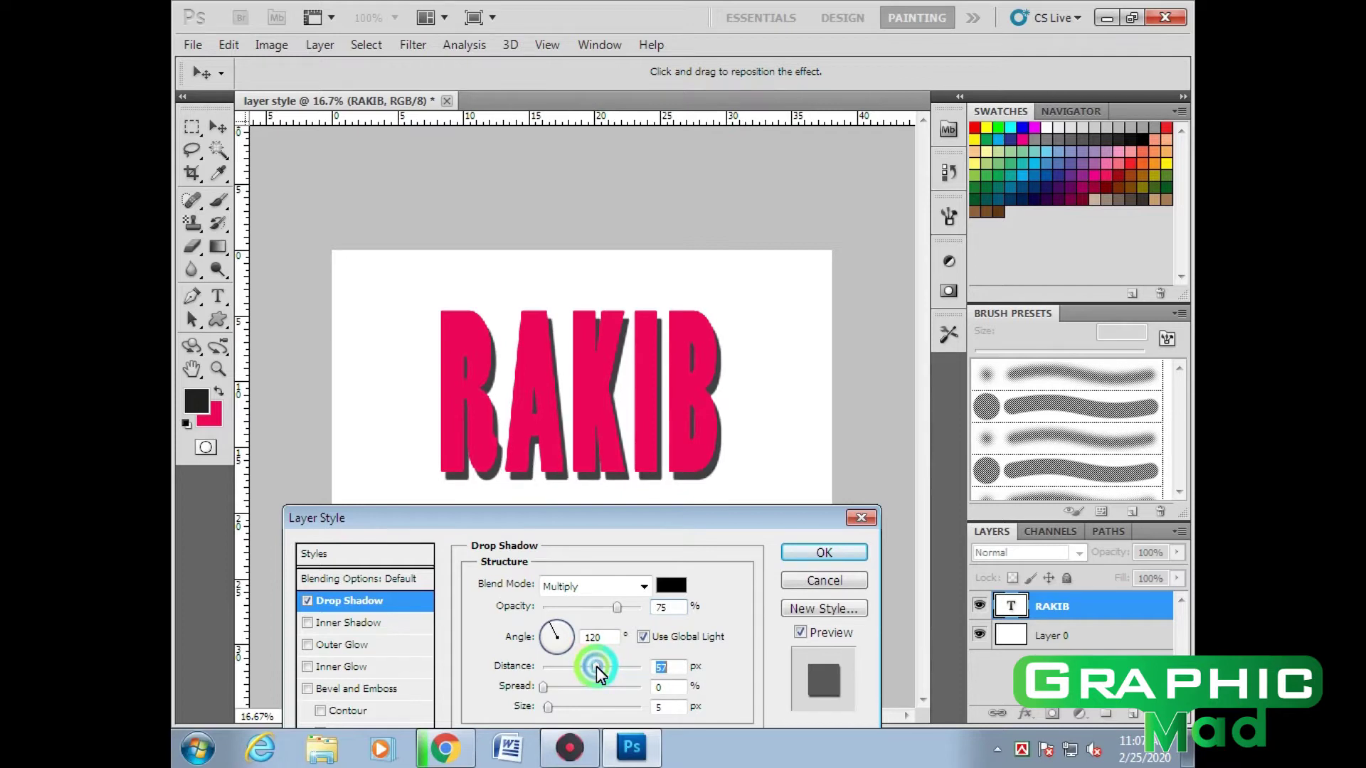
left_click_drag(600, 668, 596, 668)
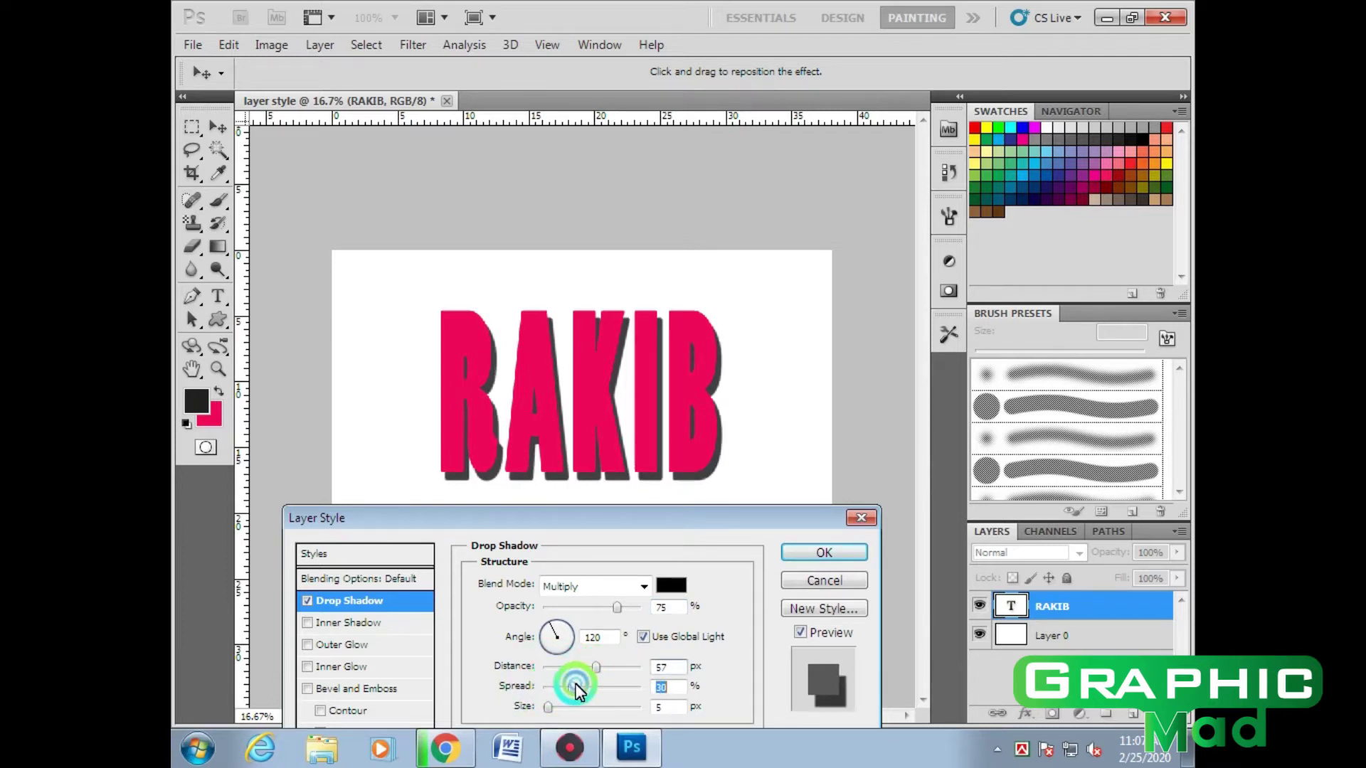
mouse_move(611, 687)
left_mouse_down()
mouse_move(574, 687)
mouse_move(557, 710)
mouse_move(582, 667)
mouse_move(597, 688)
mouse_move(598, 667)
left_mouse_up()
left_click(549, 708)
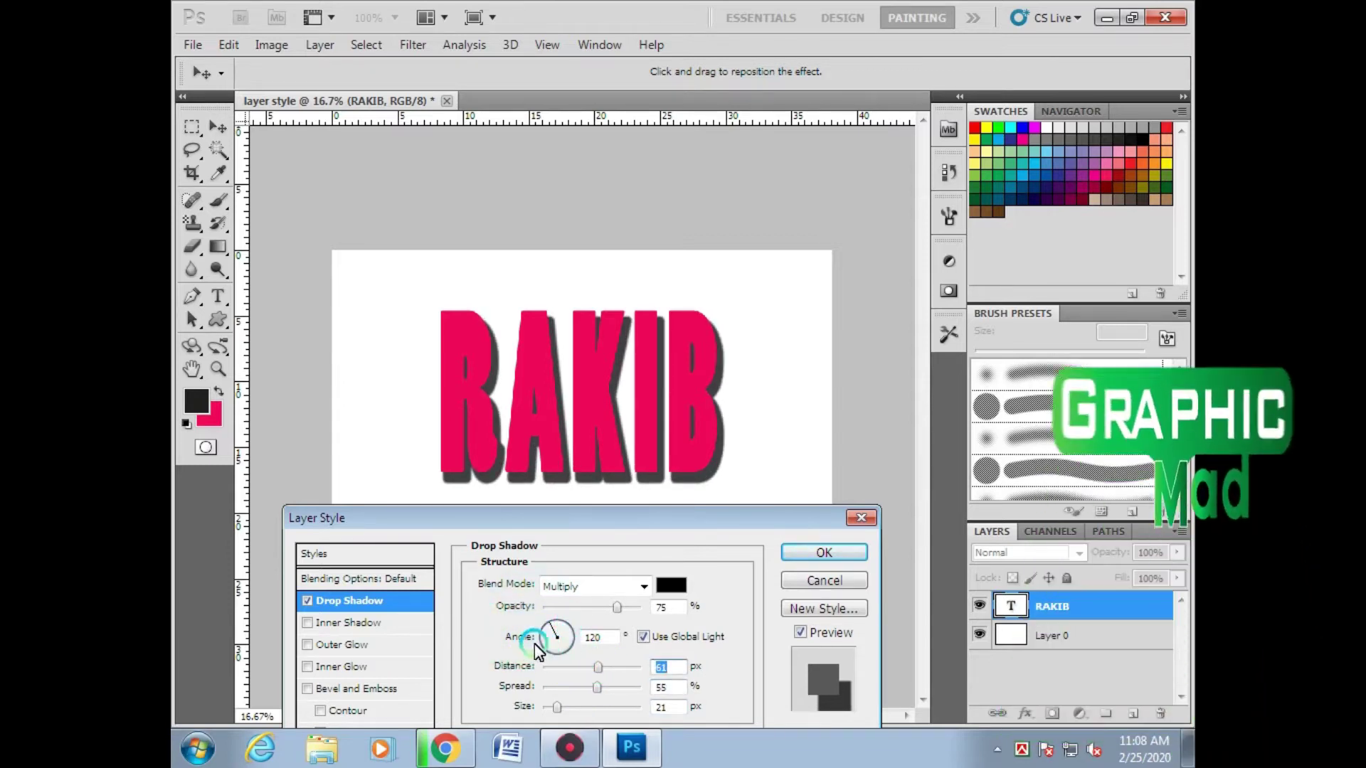
Set the drop shadow angle to 121°
left_click(560, 631)
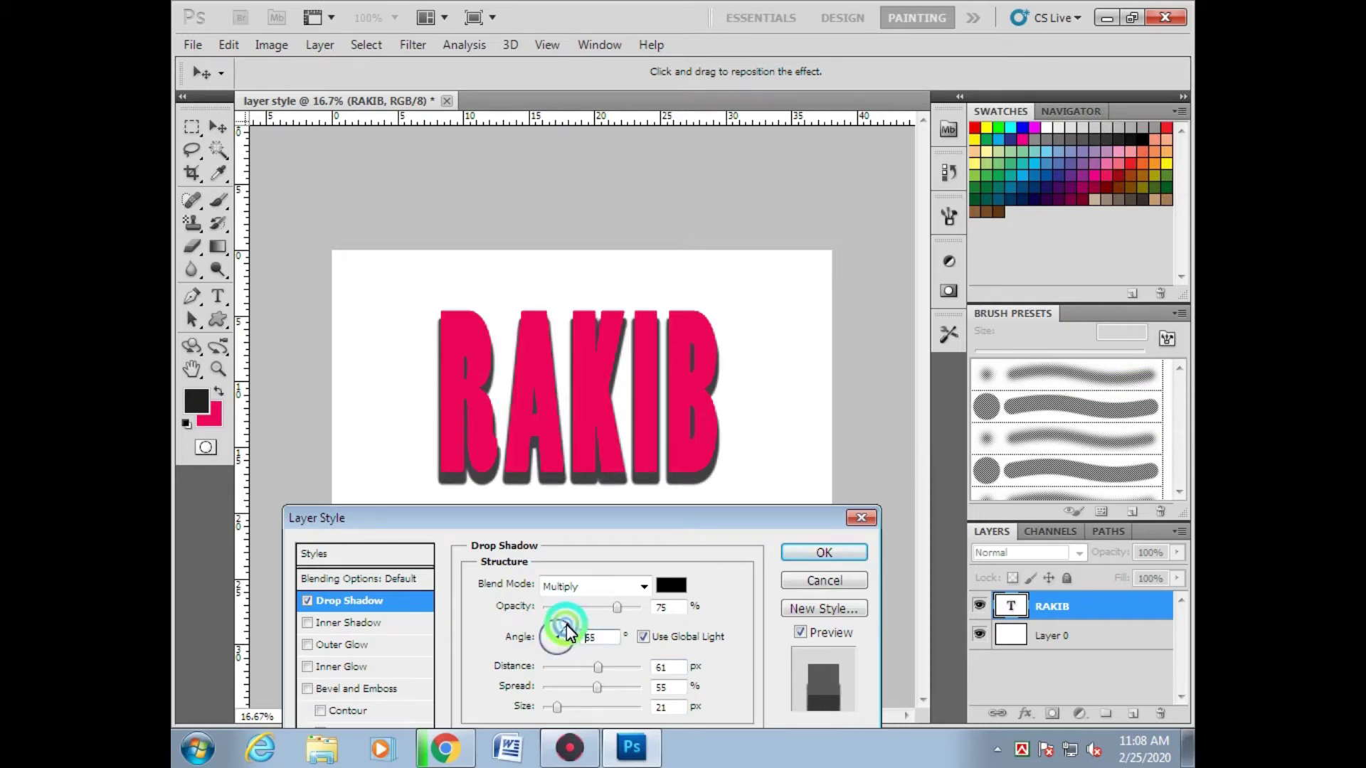
left_click(567, 632)
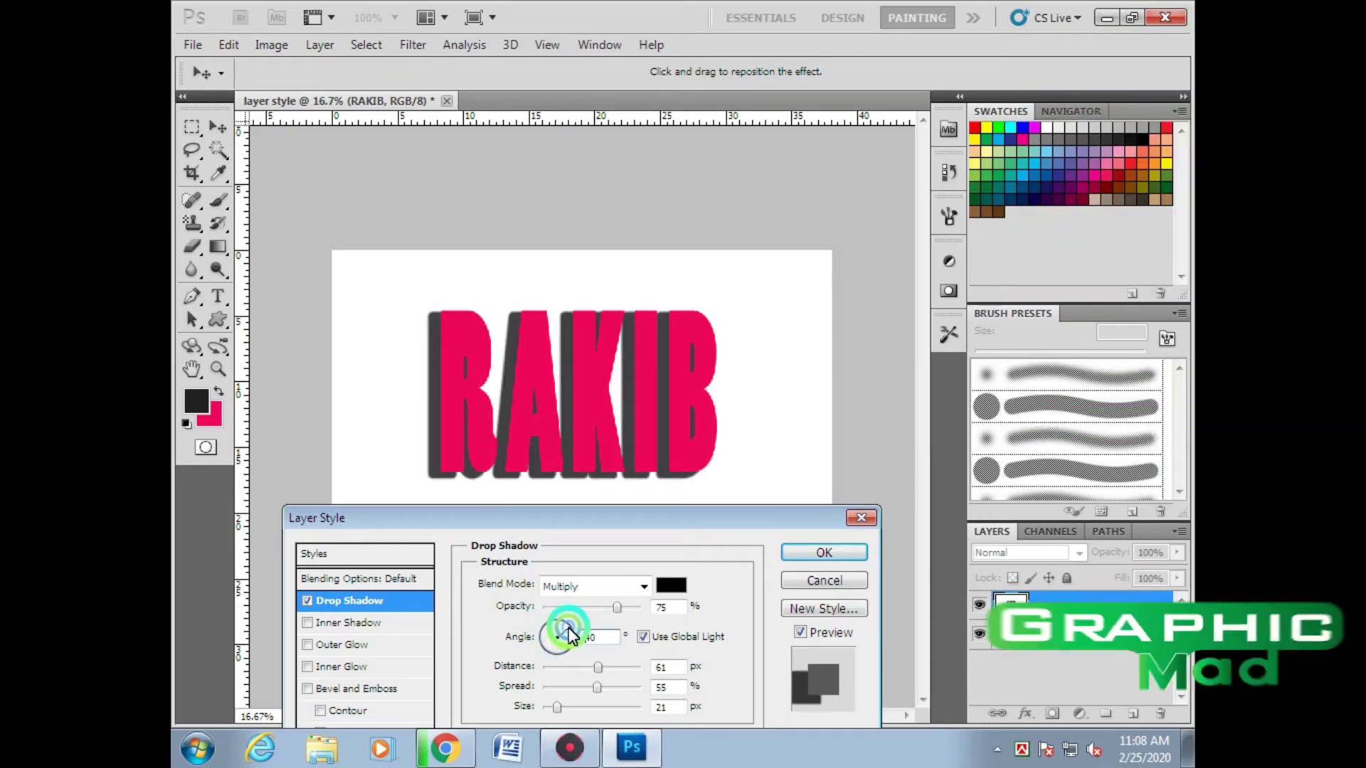
left_click(562, 630)
left_click(554, 629)
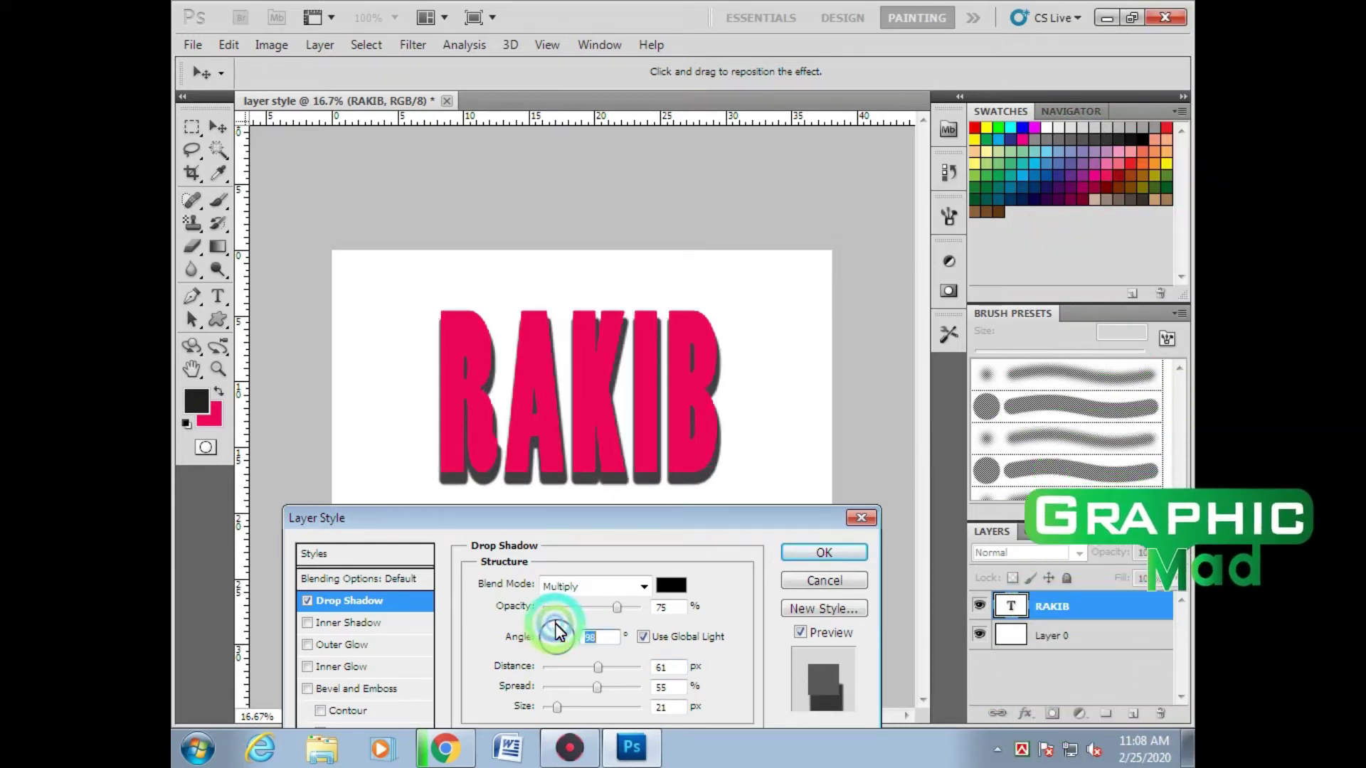
left_click(549, 625)
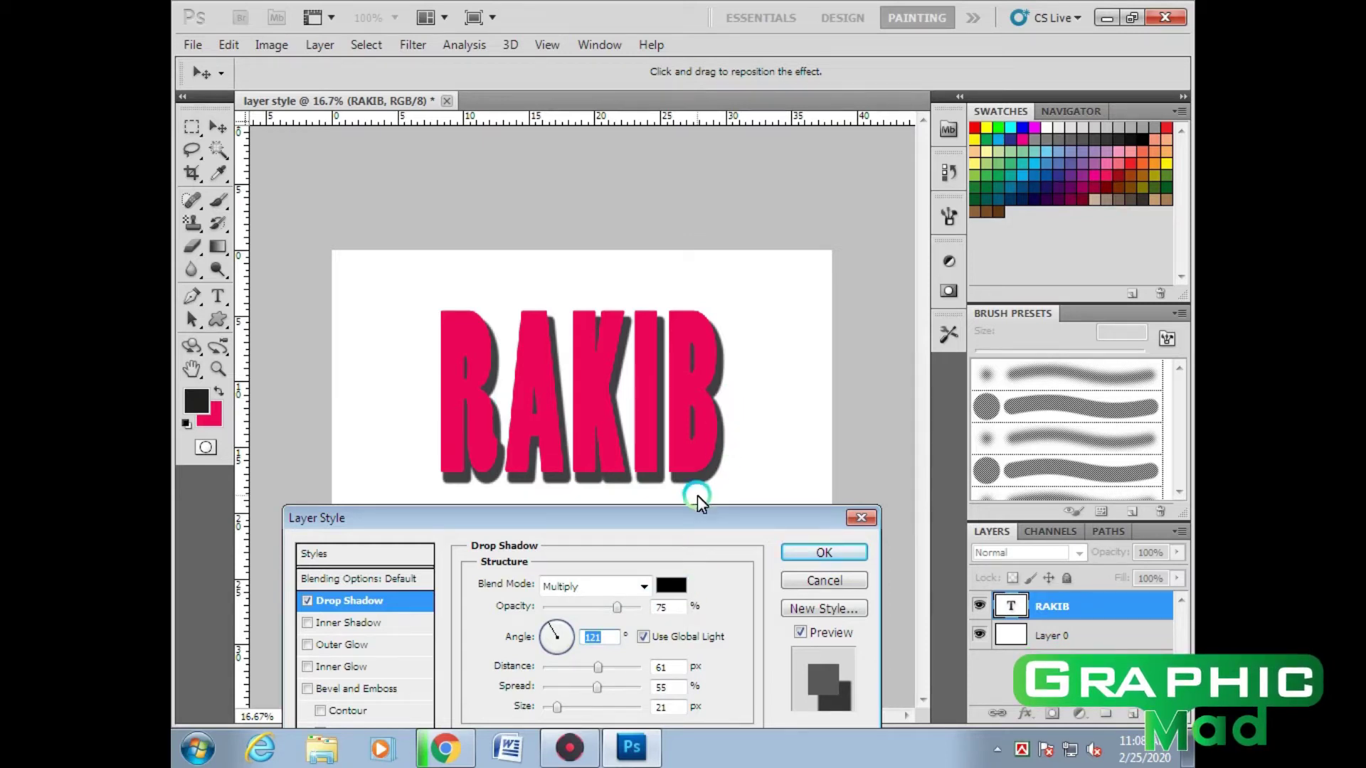
Try pink, olive and beige shadow colours, then set the drop shadow to near-black 040404
left_click(671, 586)
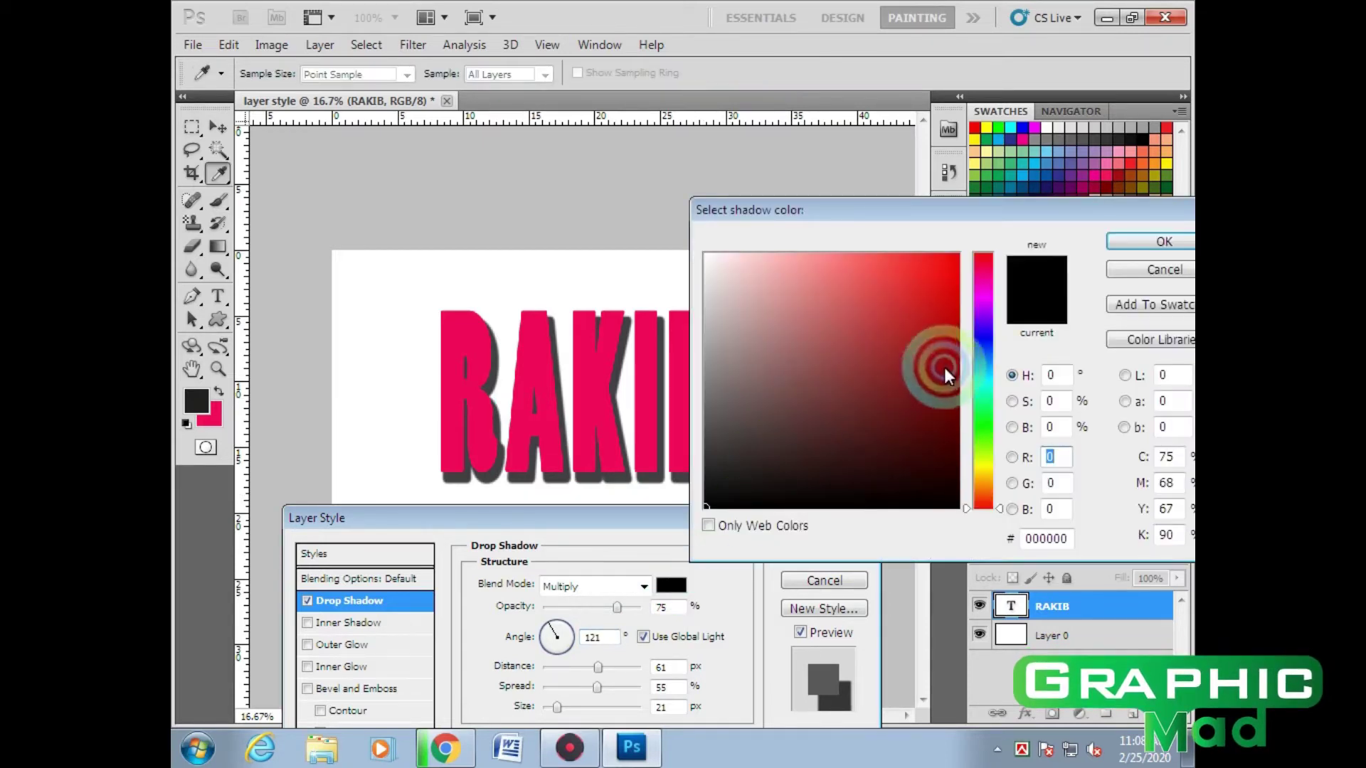
left_click(923, 267)
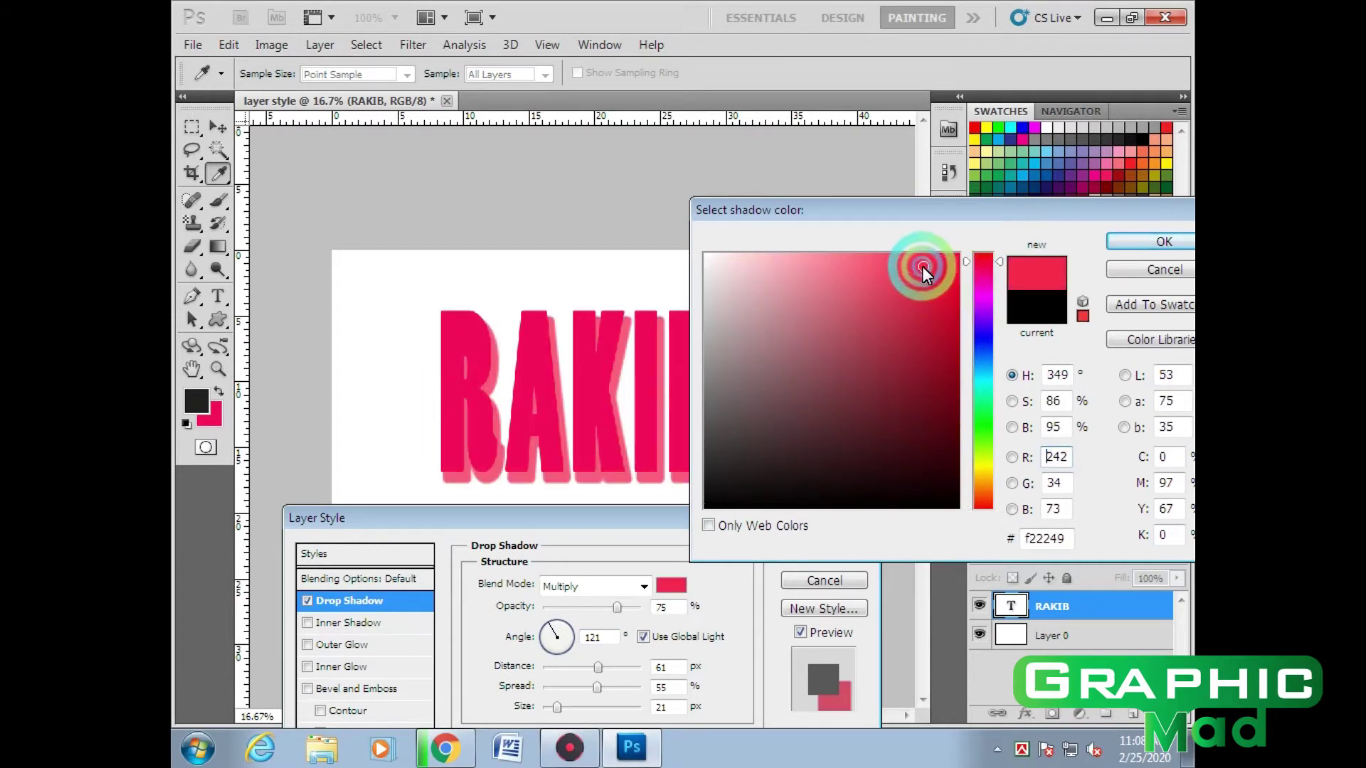
left_click(885, 390)
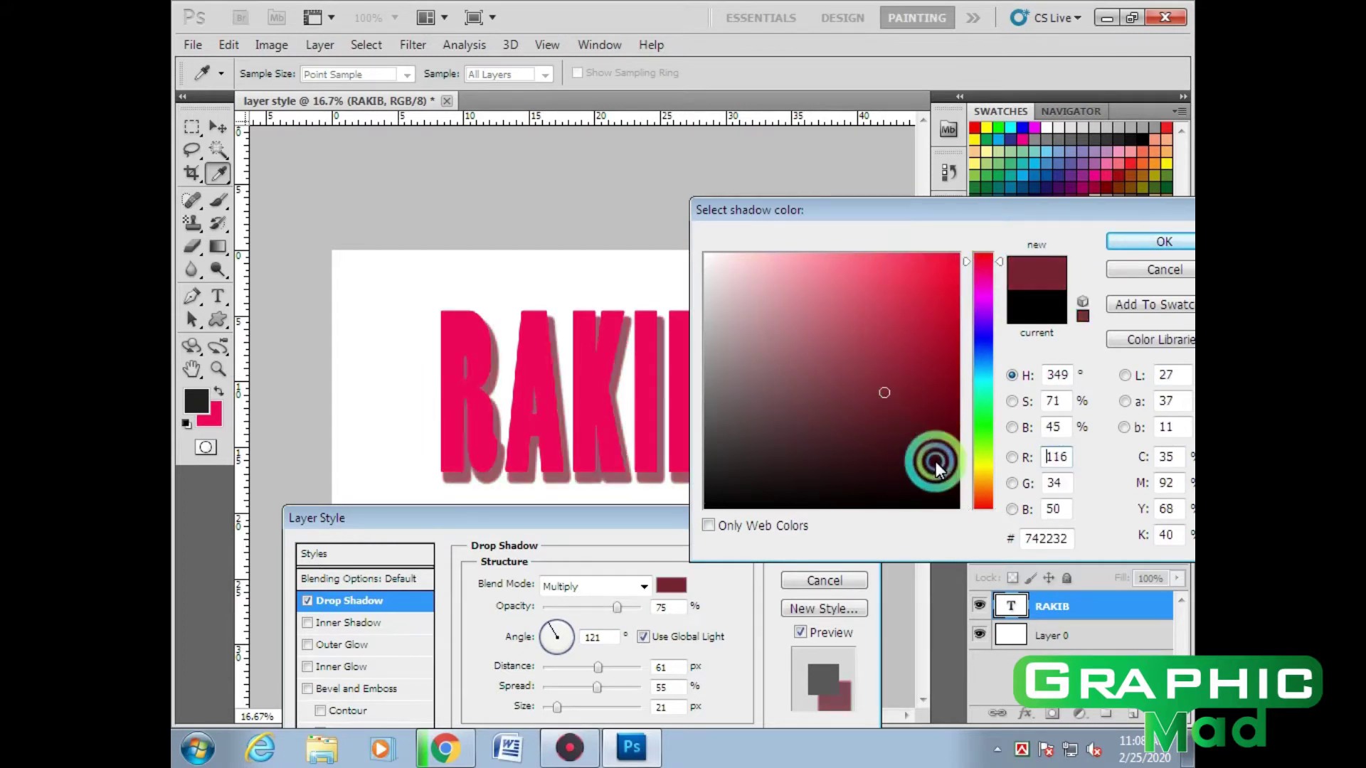
left_click(973, 467)
left_click_drag(934, 286, 897, 414)
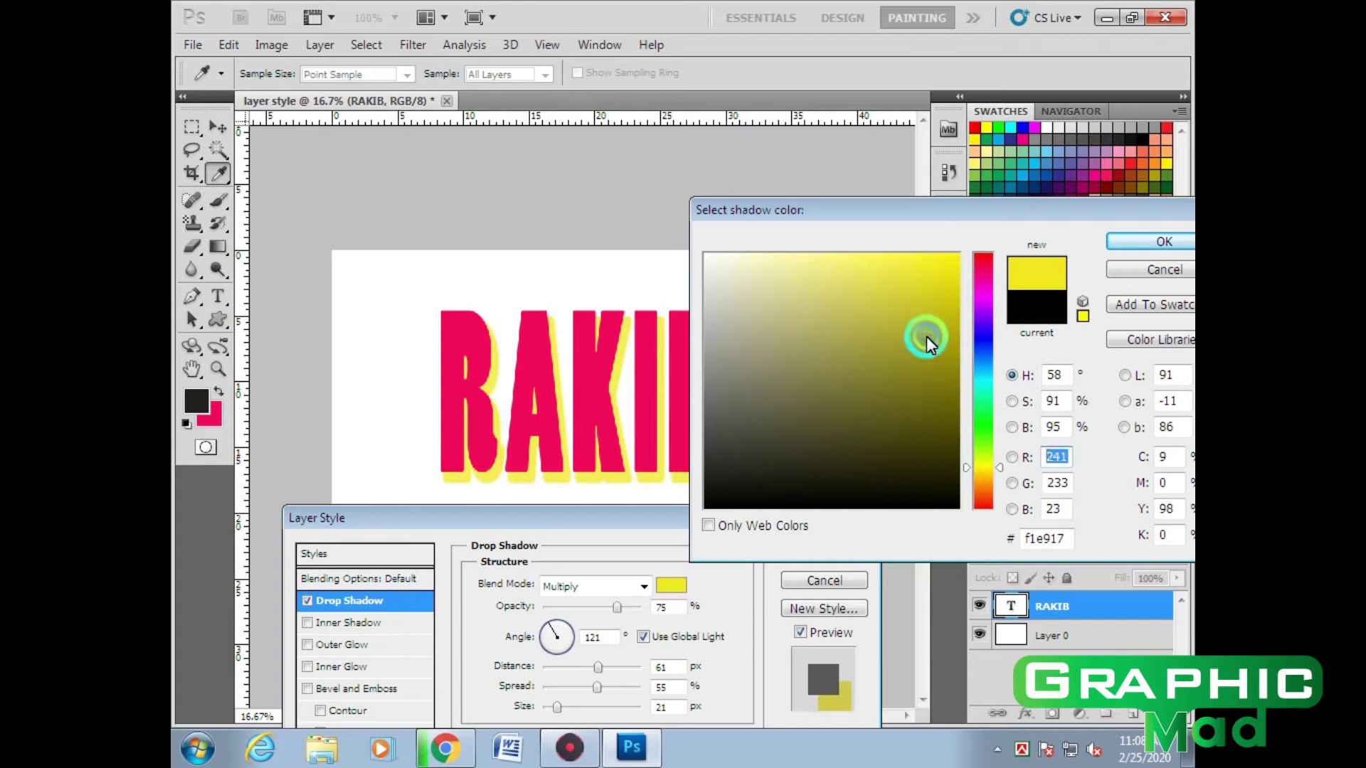
left_click(638, 418)
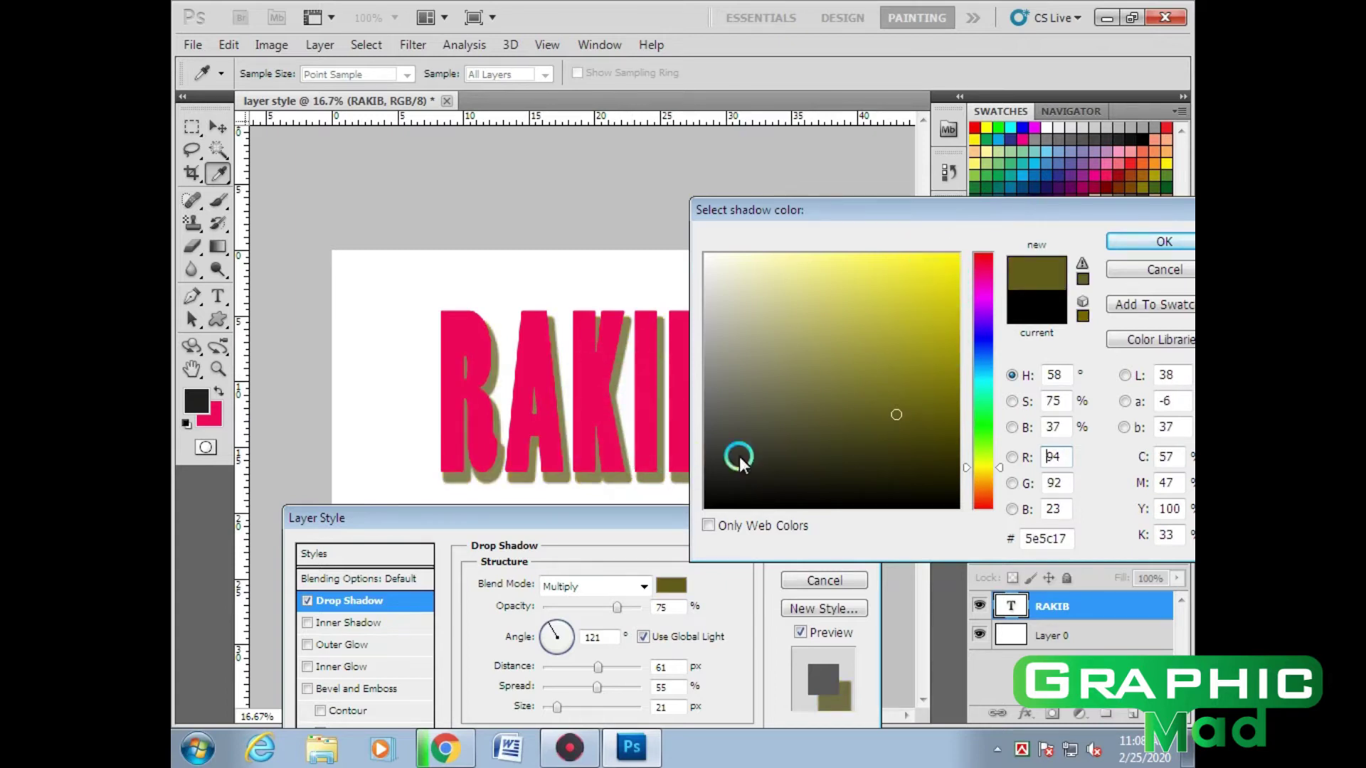
left_click_drag(808, 441, 740, 301)
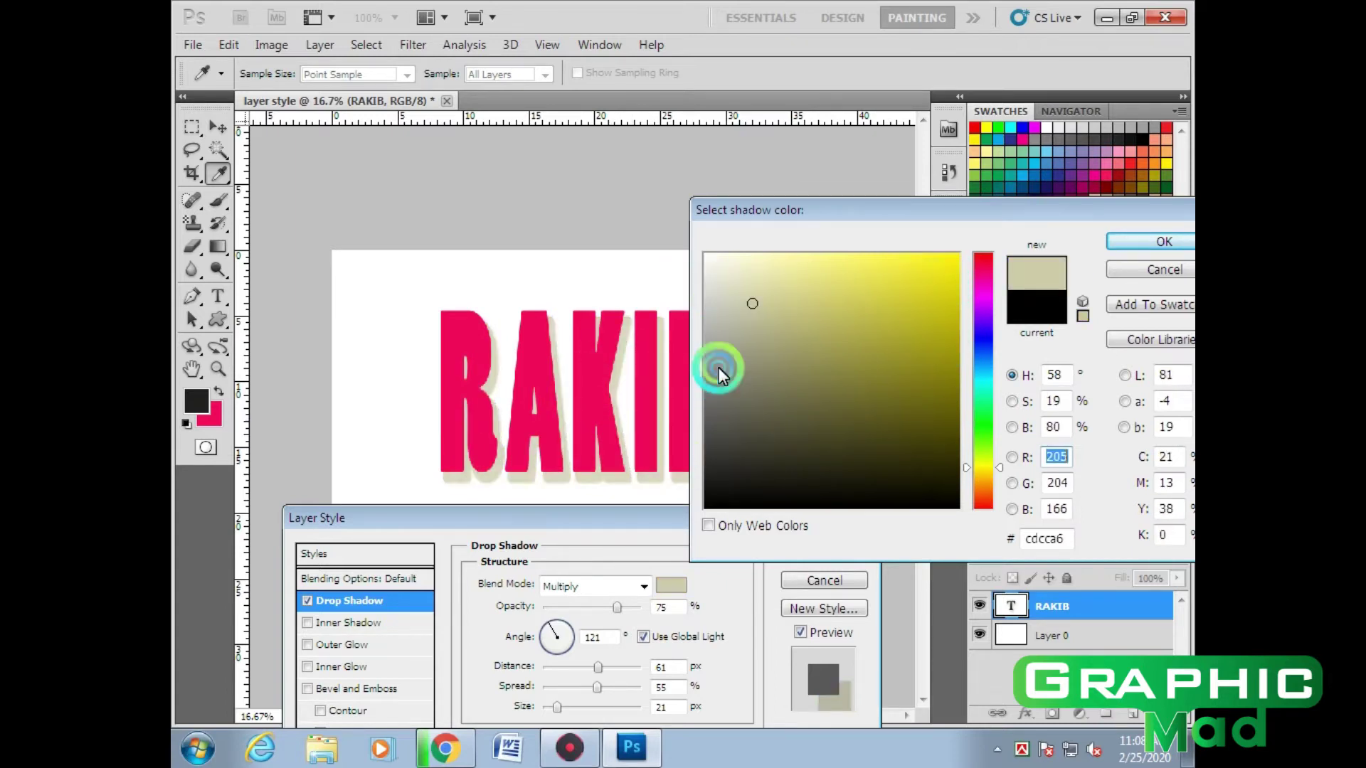
left_click_drag(718, 367, 719, 504)
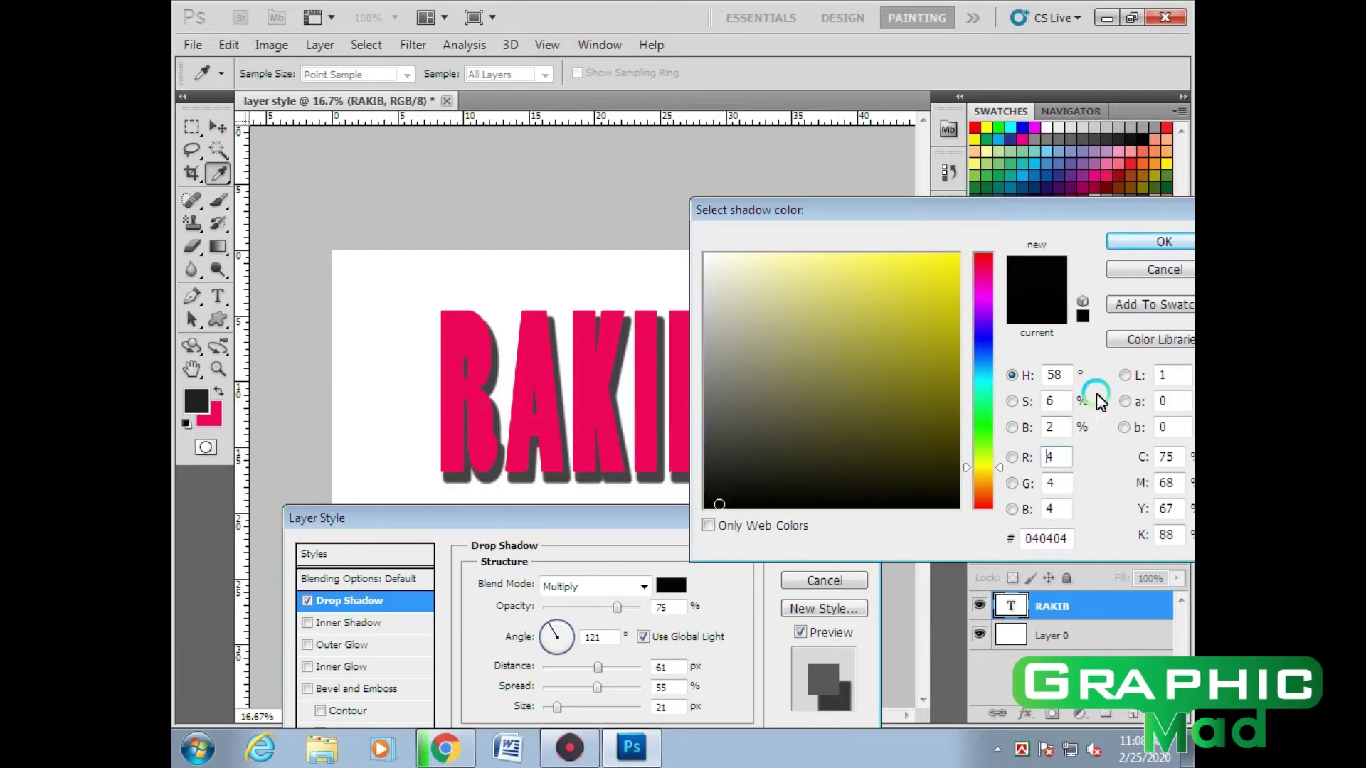
left_click(1161, 244)
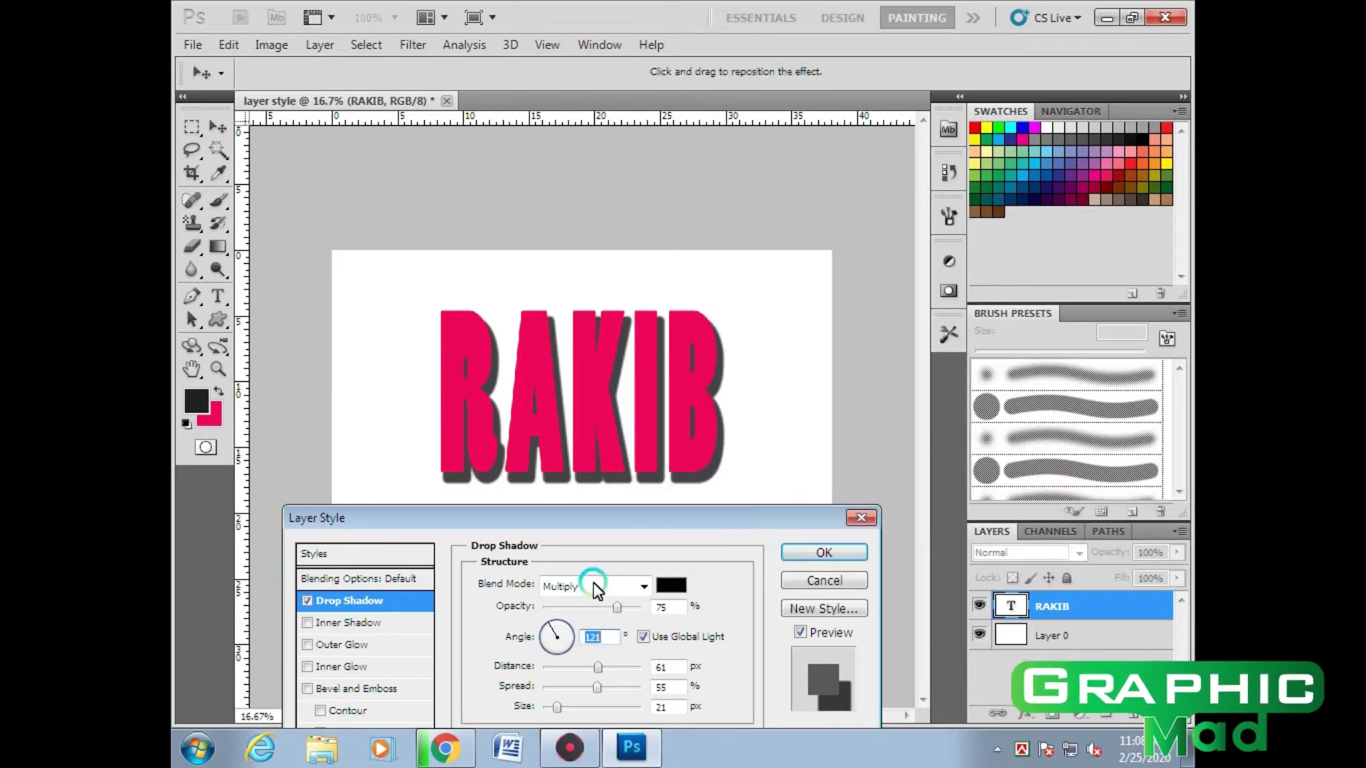
Cycle the shadow blend mode through Exclusion, Hard Light and others, settling on Luminosity
left_click(642, 586)
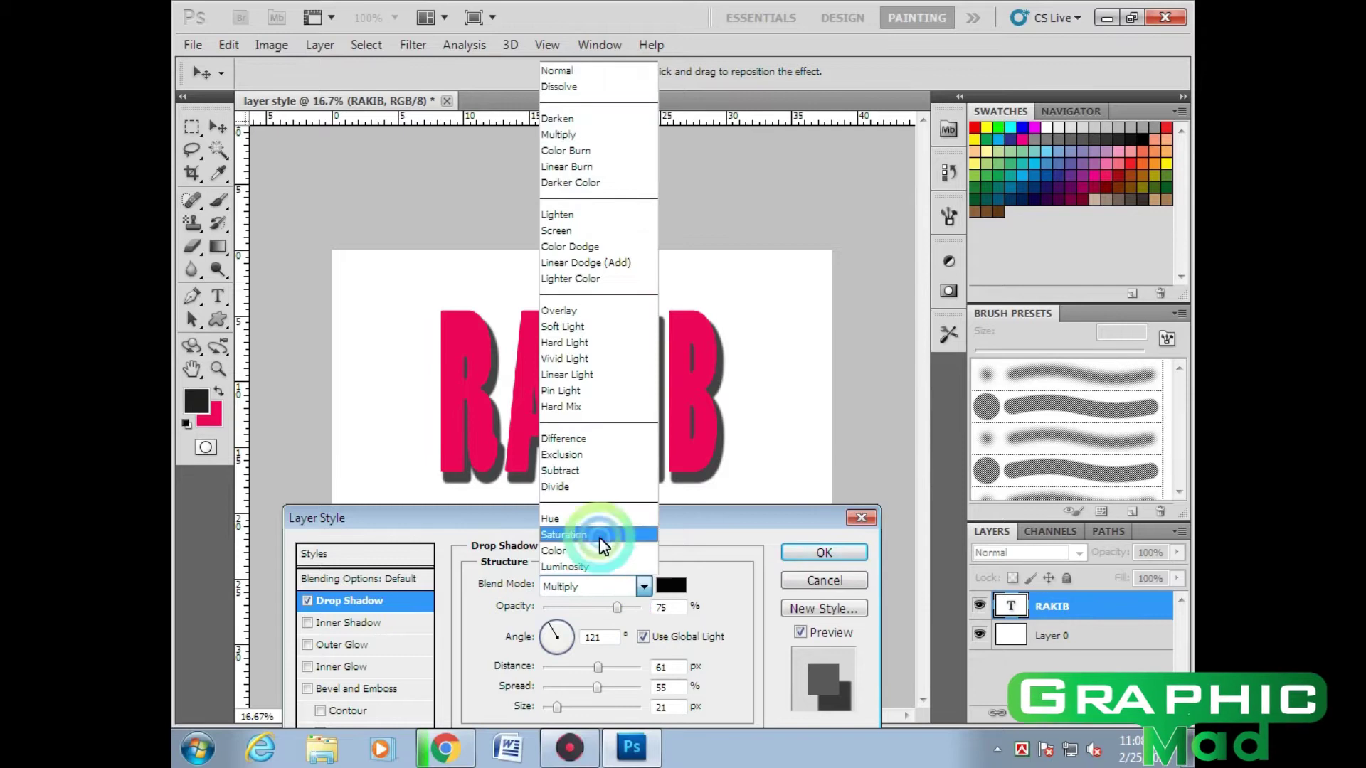
left_click(582, 458)
left_click(644, 586)
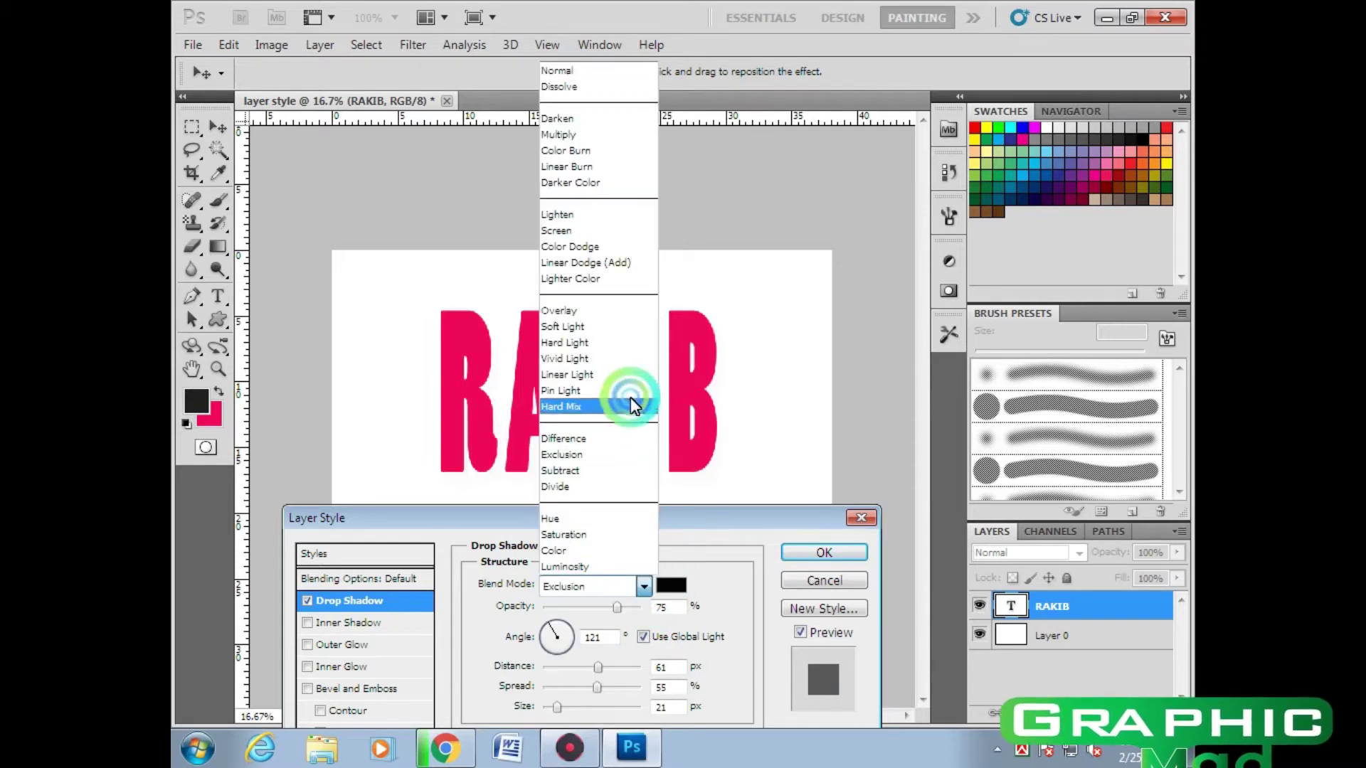
left_click(616, 344)
left_click(598, 586)
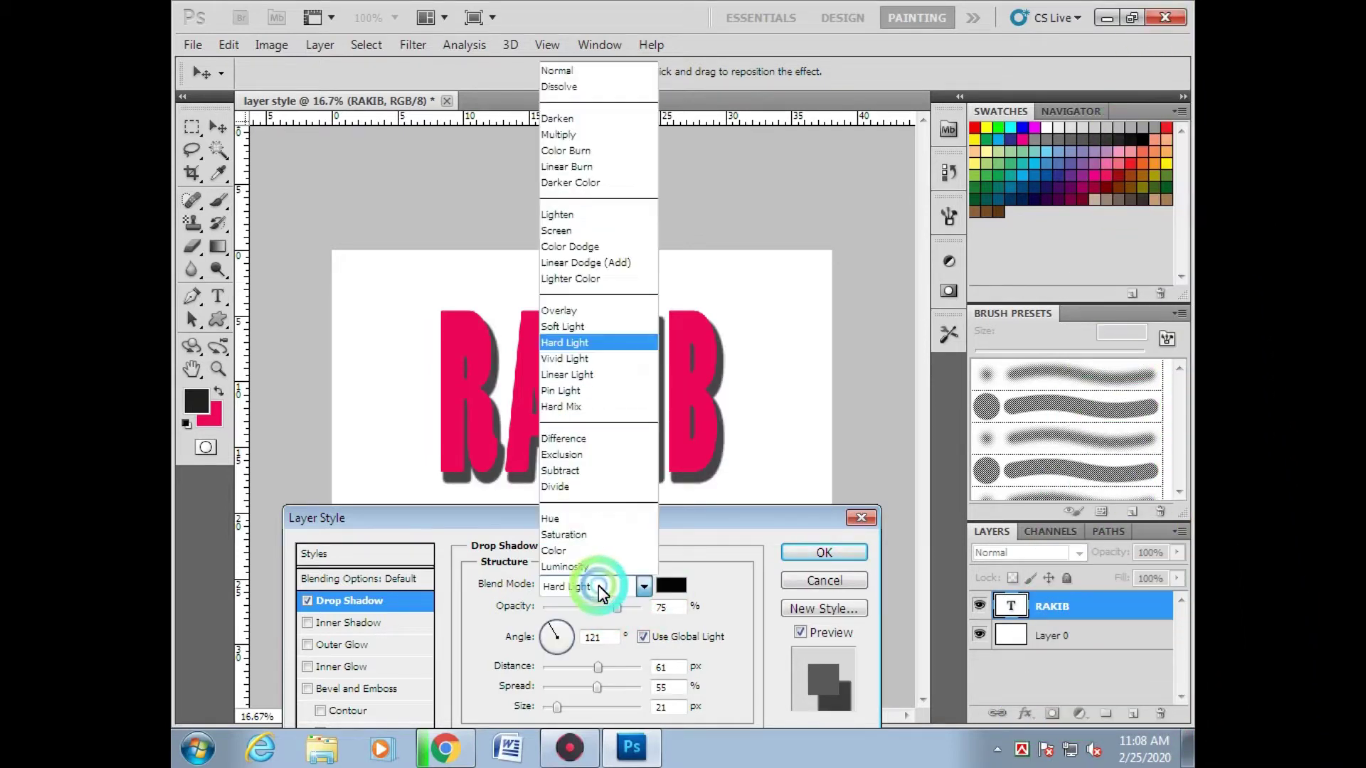
key("Up")
key("Up")
key("Up")
key("Down")
key("Down")
key("Down")
key("Down")
key("Down")
key("Down")
key("Down")
key("Down")
key("Down")
key("Down")
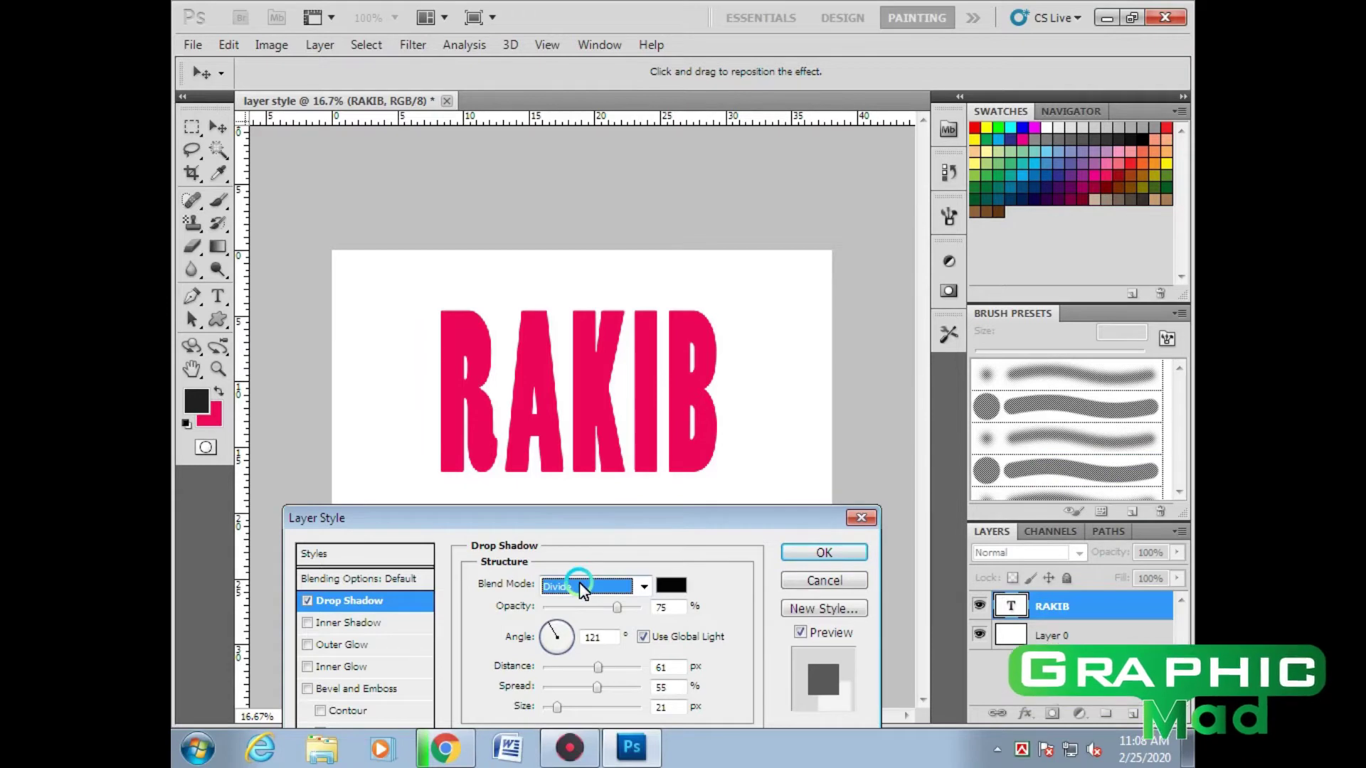
key("Down")
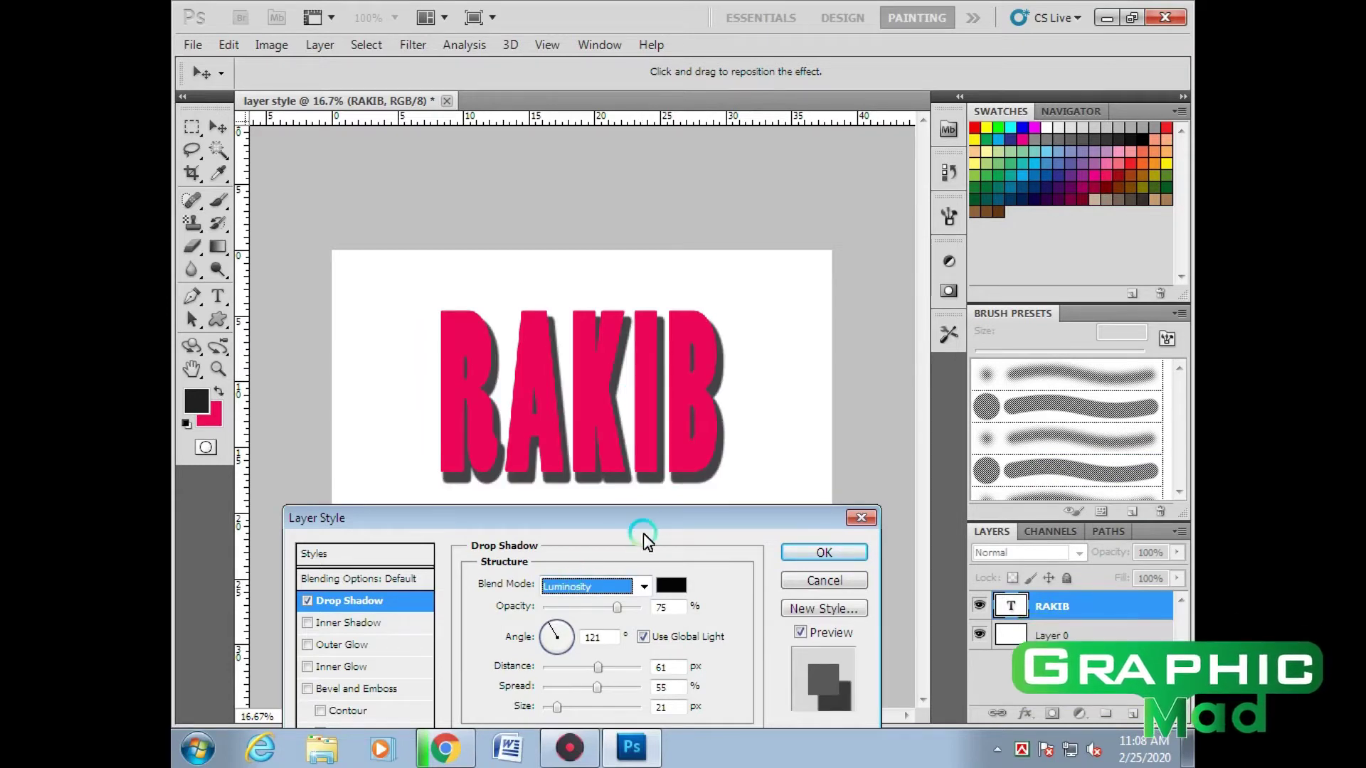
left_click_drag(627, 532, 652, 468)
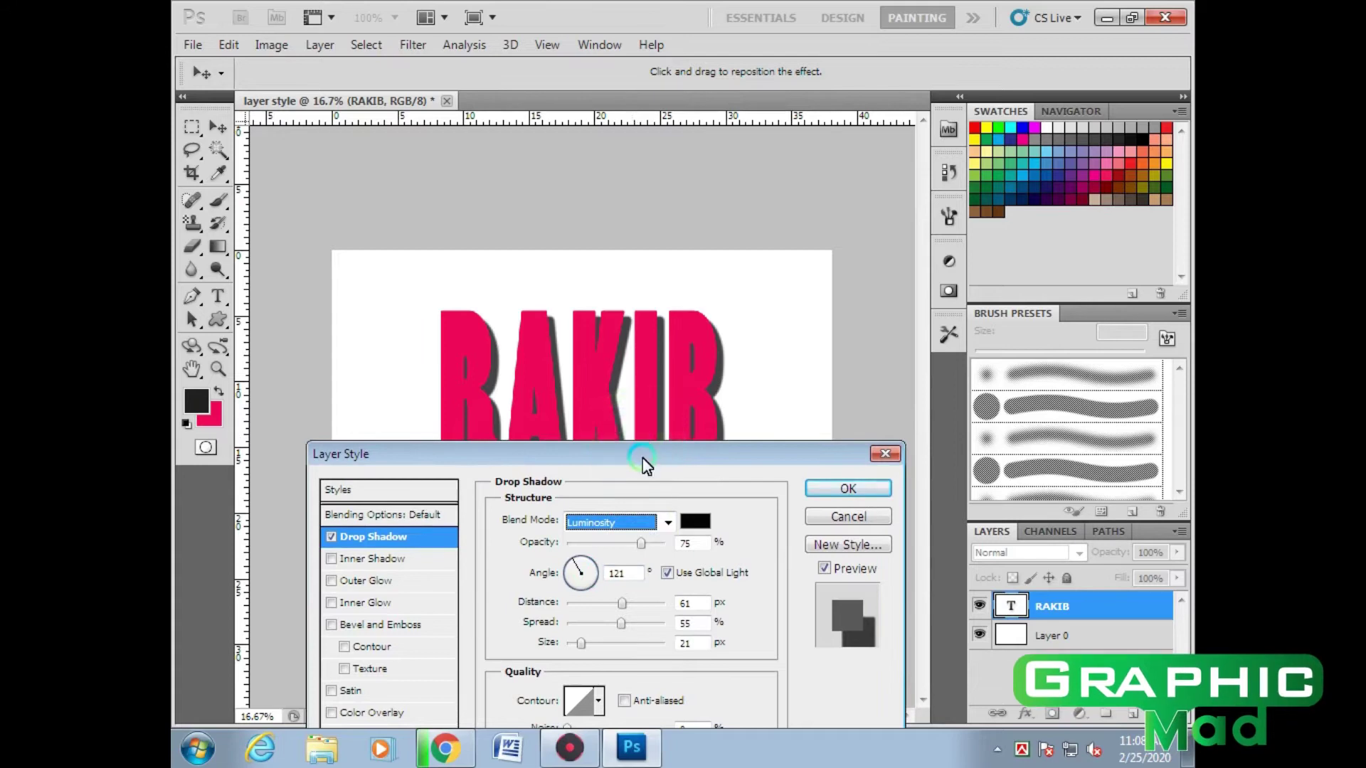
left_click_drag(644, 463, 984, 203)
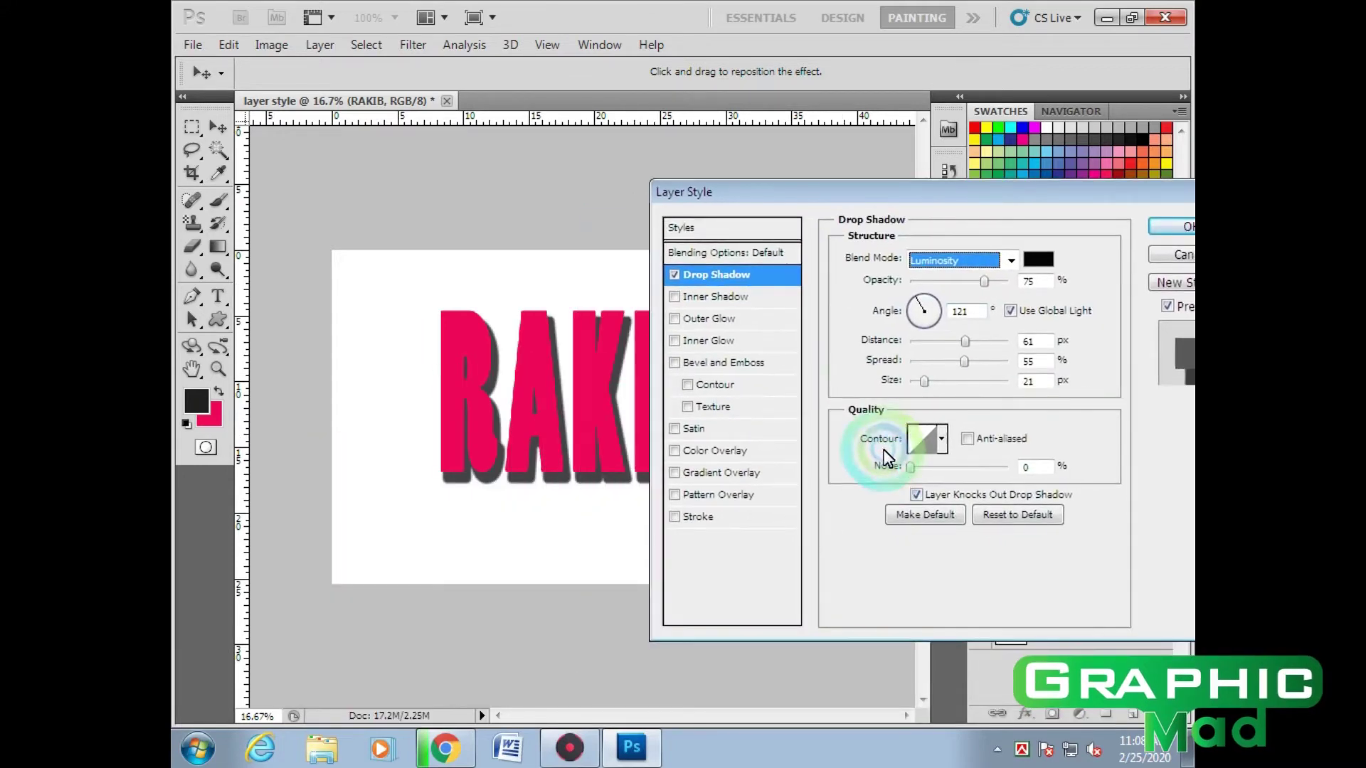
left_click(941, 443)
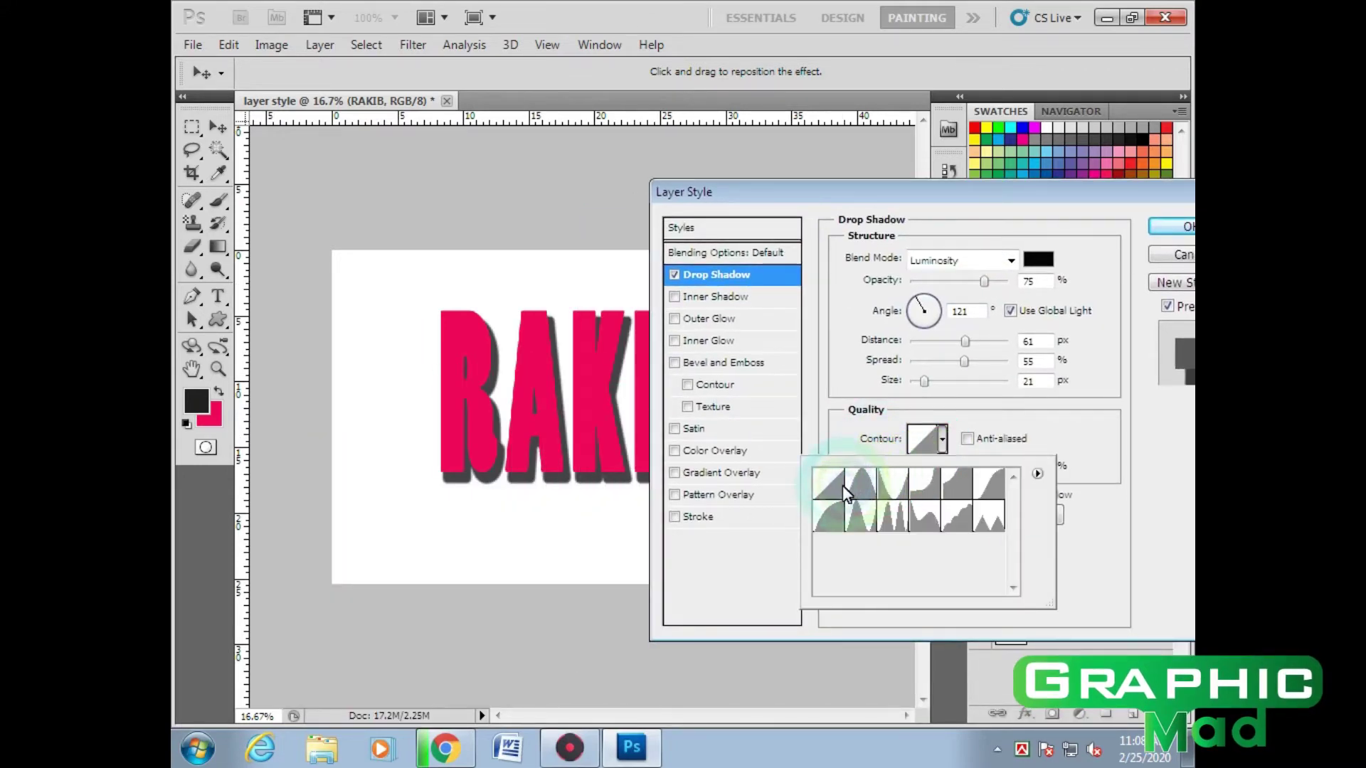
left_click(893, 485)
left_click(921, 489)
left_click(985, 518)
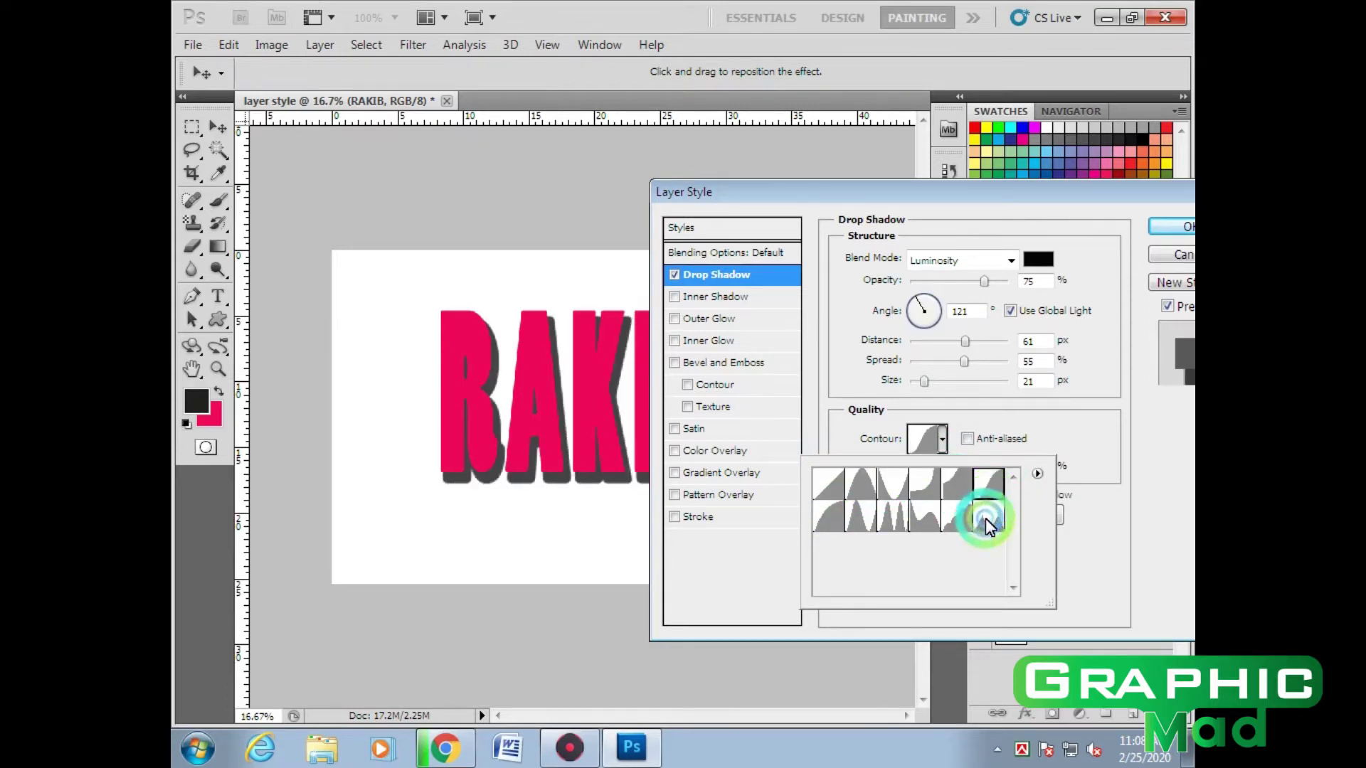
left_click(879, 523)
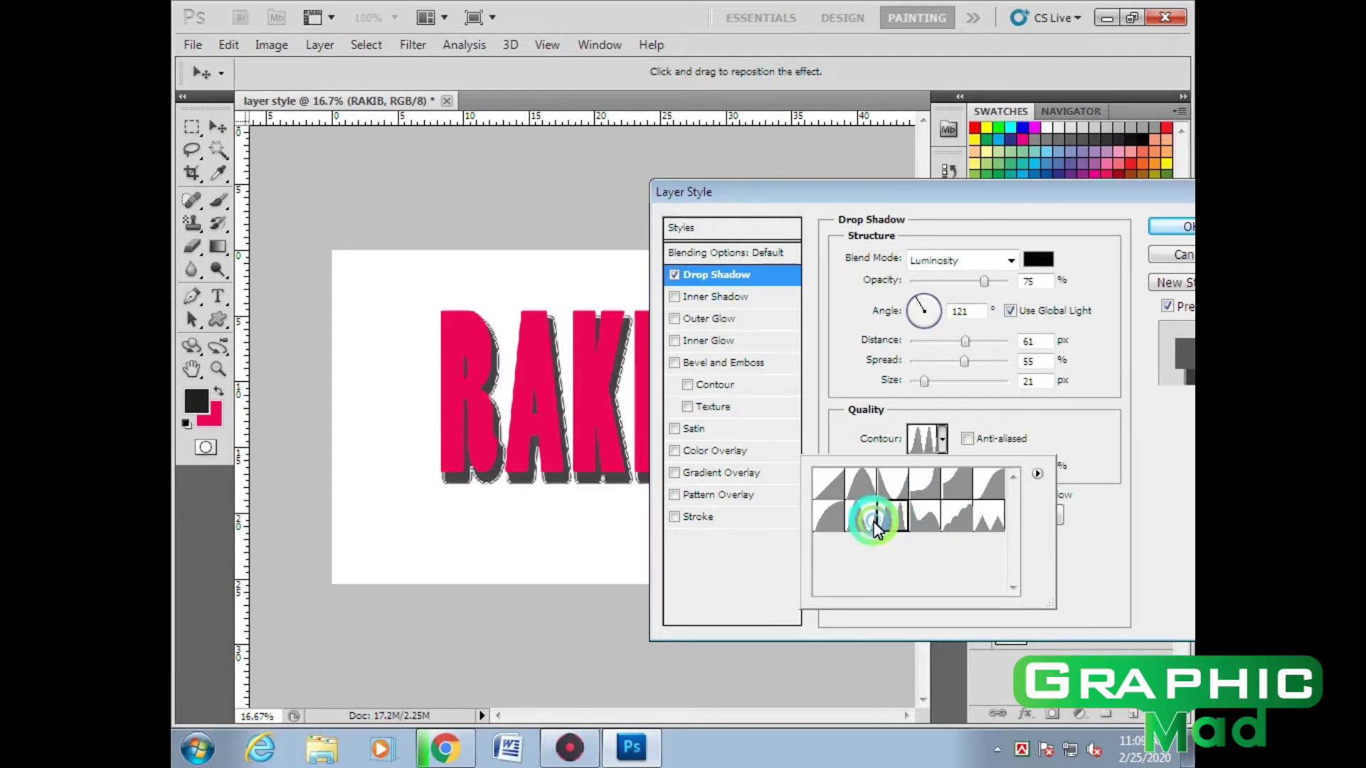
left_click(837, 526)
left_click(834, 490)
left_click(831, 483)
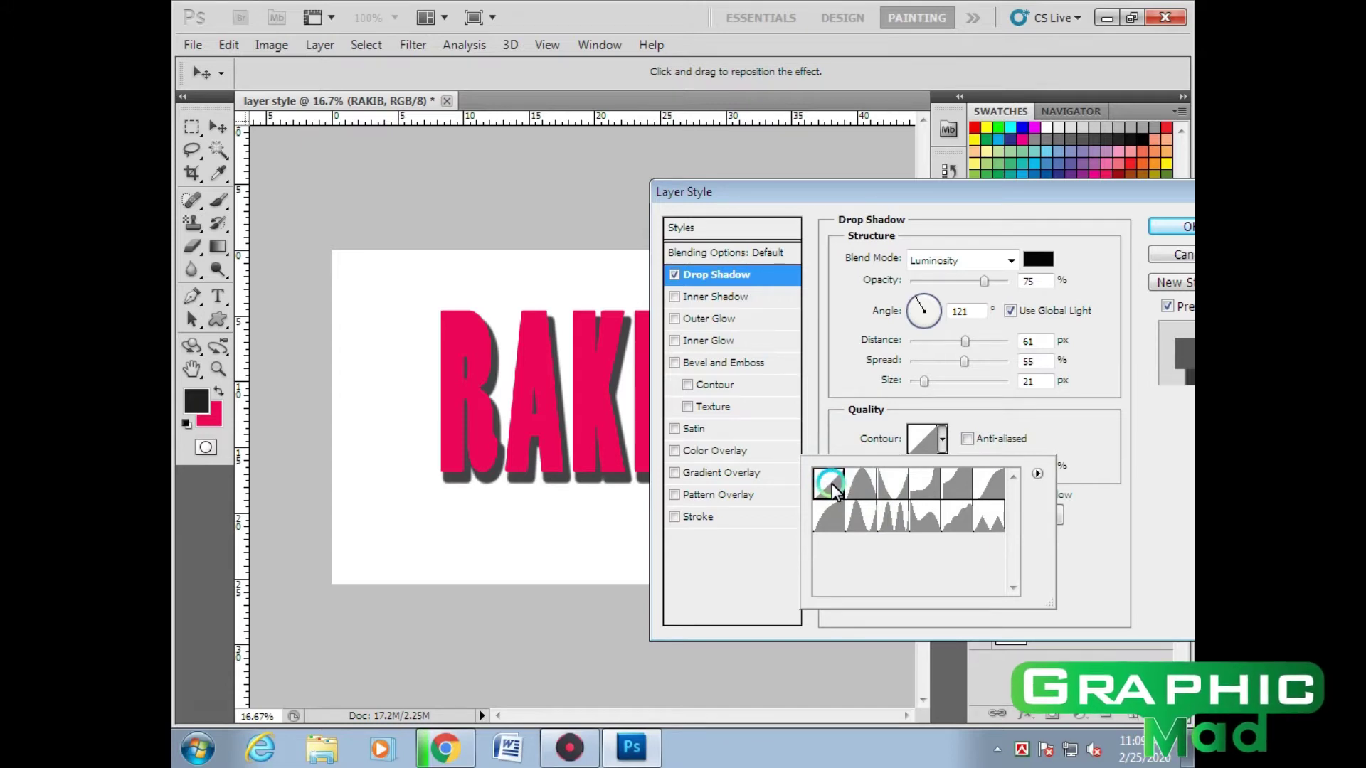
double_click(830, 484)
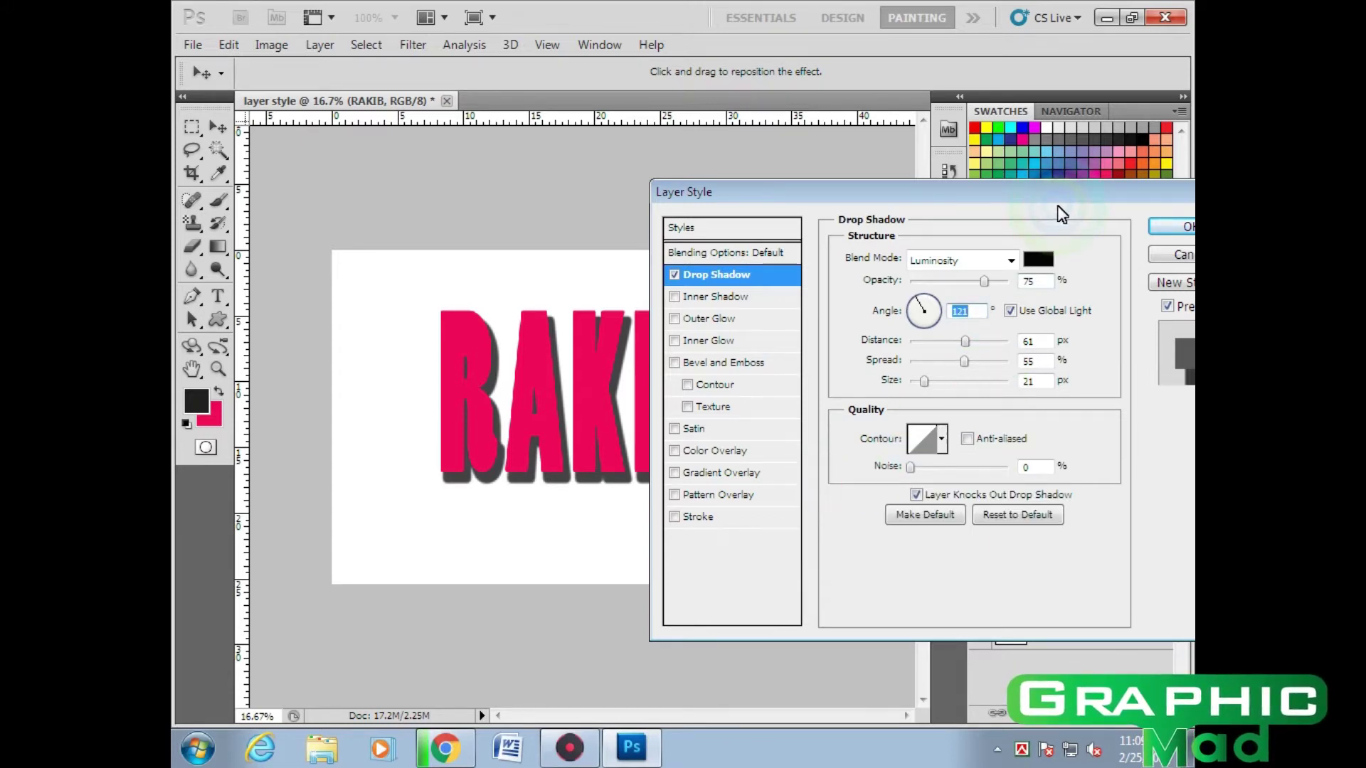
left_click_drag(1058, 207, 824, 349)
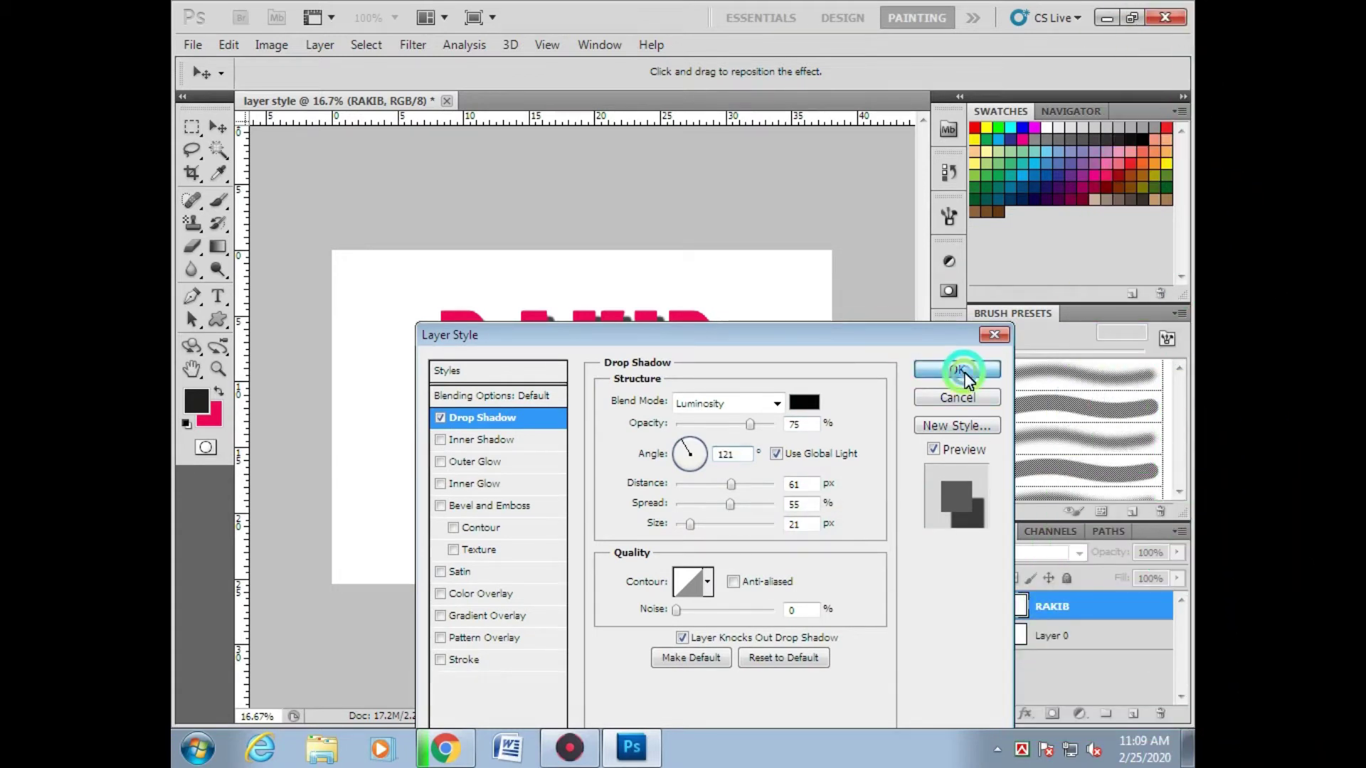
Apply the style, then swap RAKIB's drop shadow for an inner shadow
left_click(958, 370)
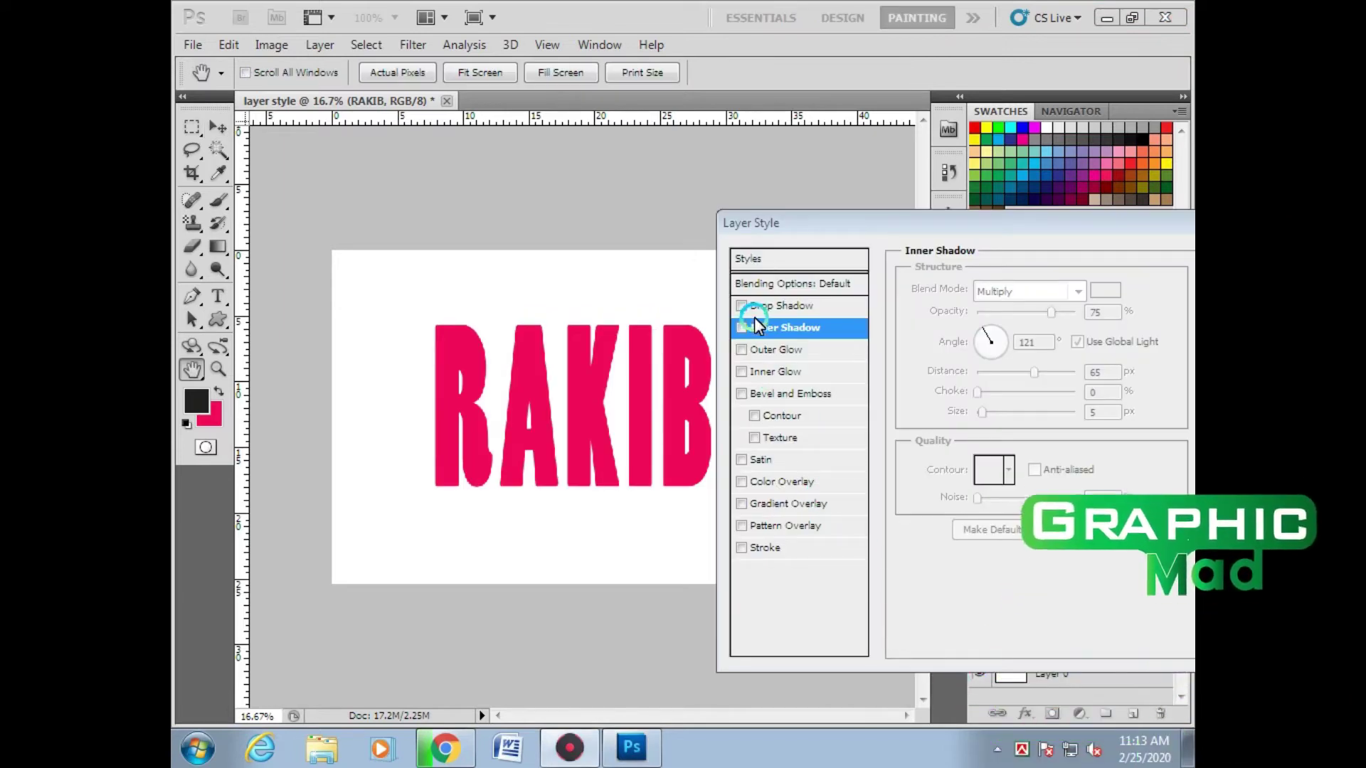
left_click(742, 328)
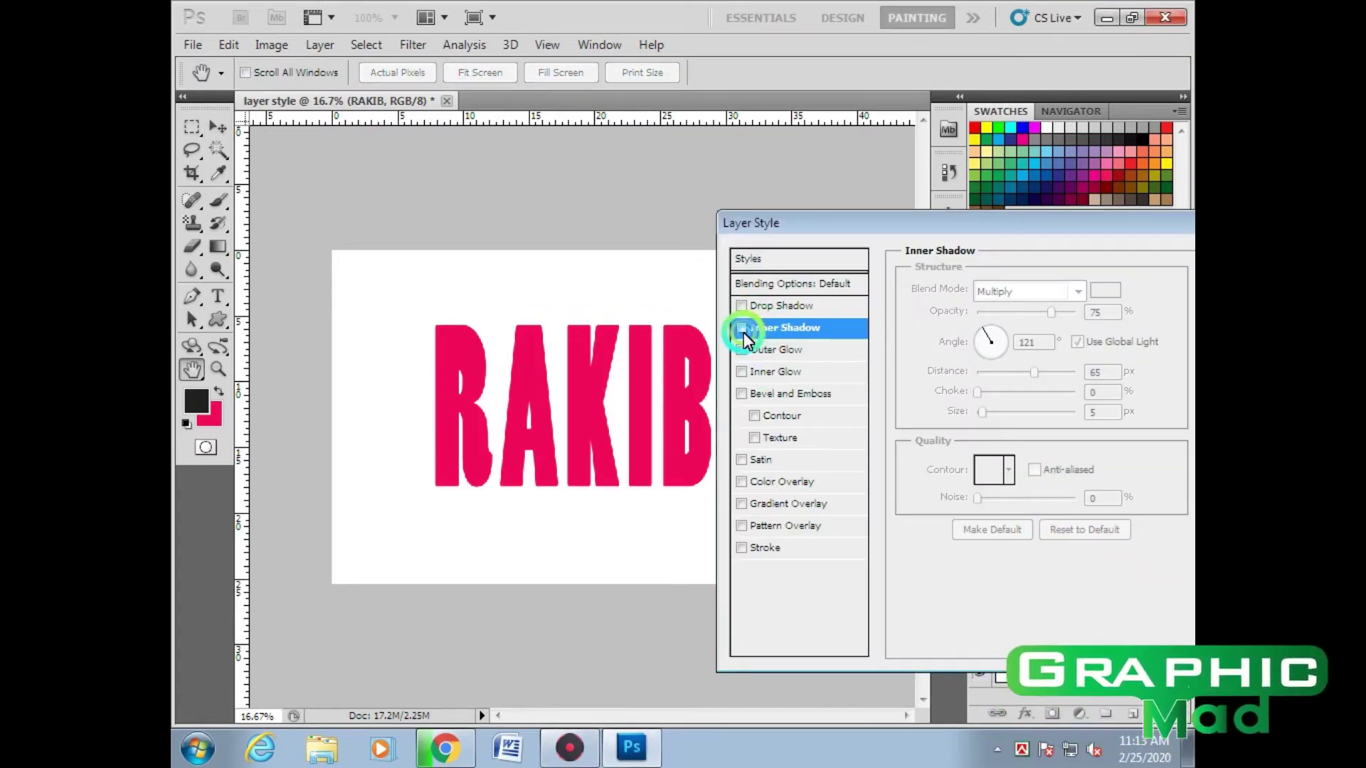
left_click(979, 390)
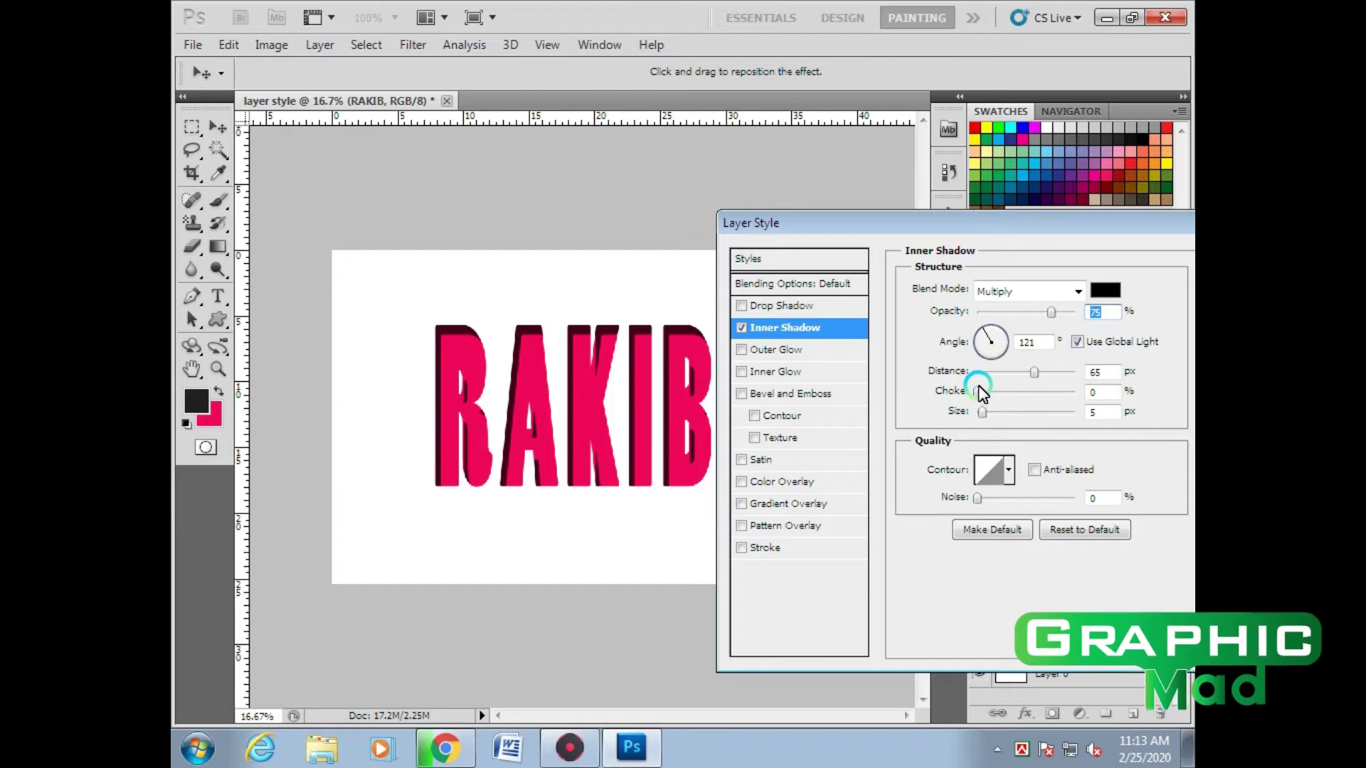
left_click(757, 306)
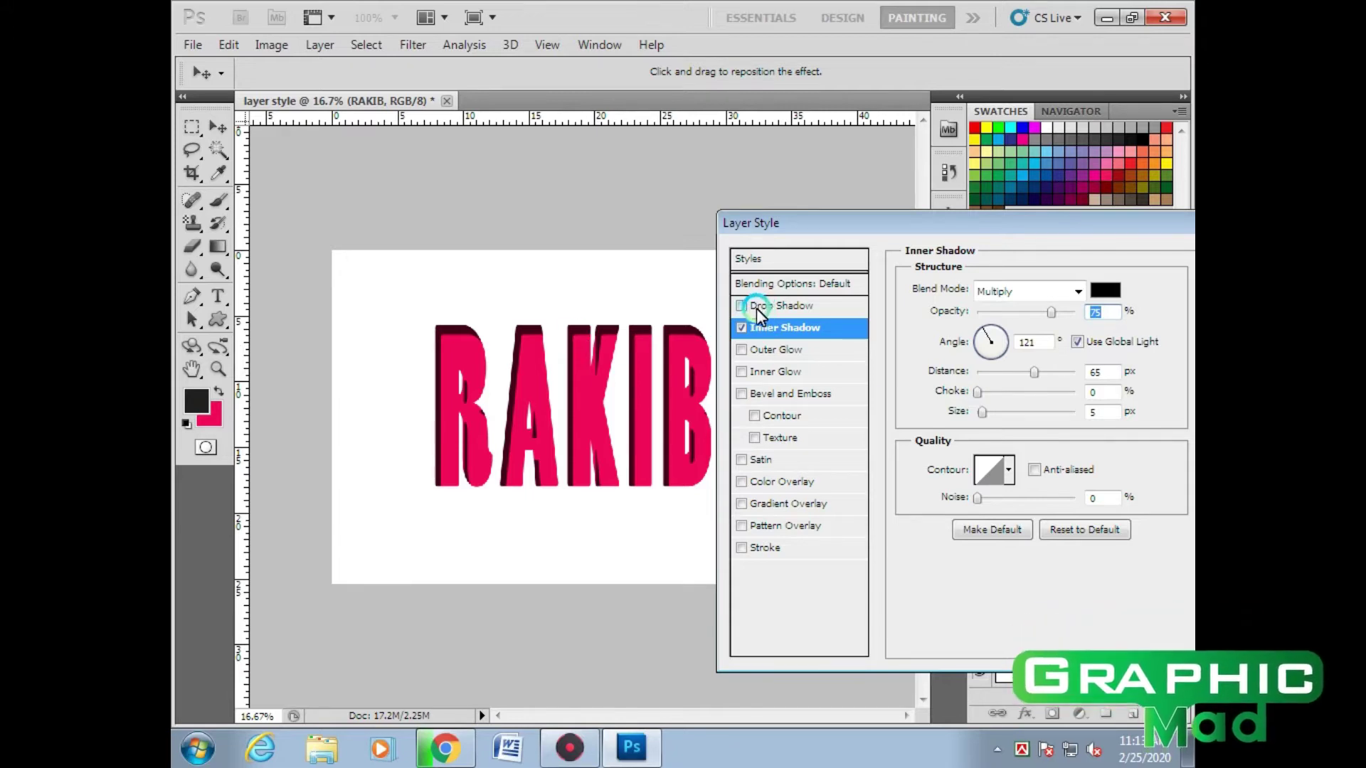
left_click(741, 328)
left_click(669, 343)
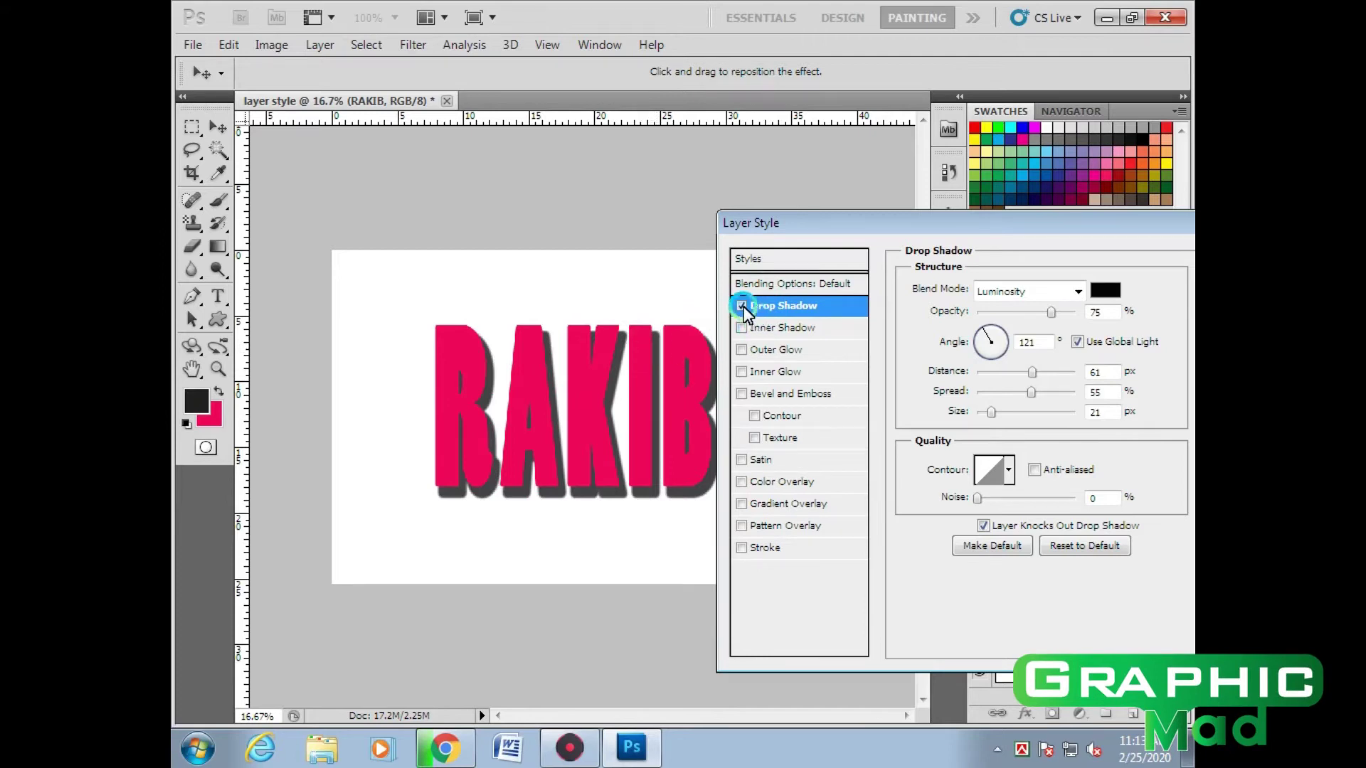
left_click(742, 307)
left_click(653, 364)
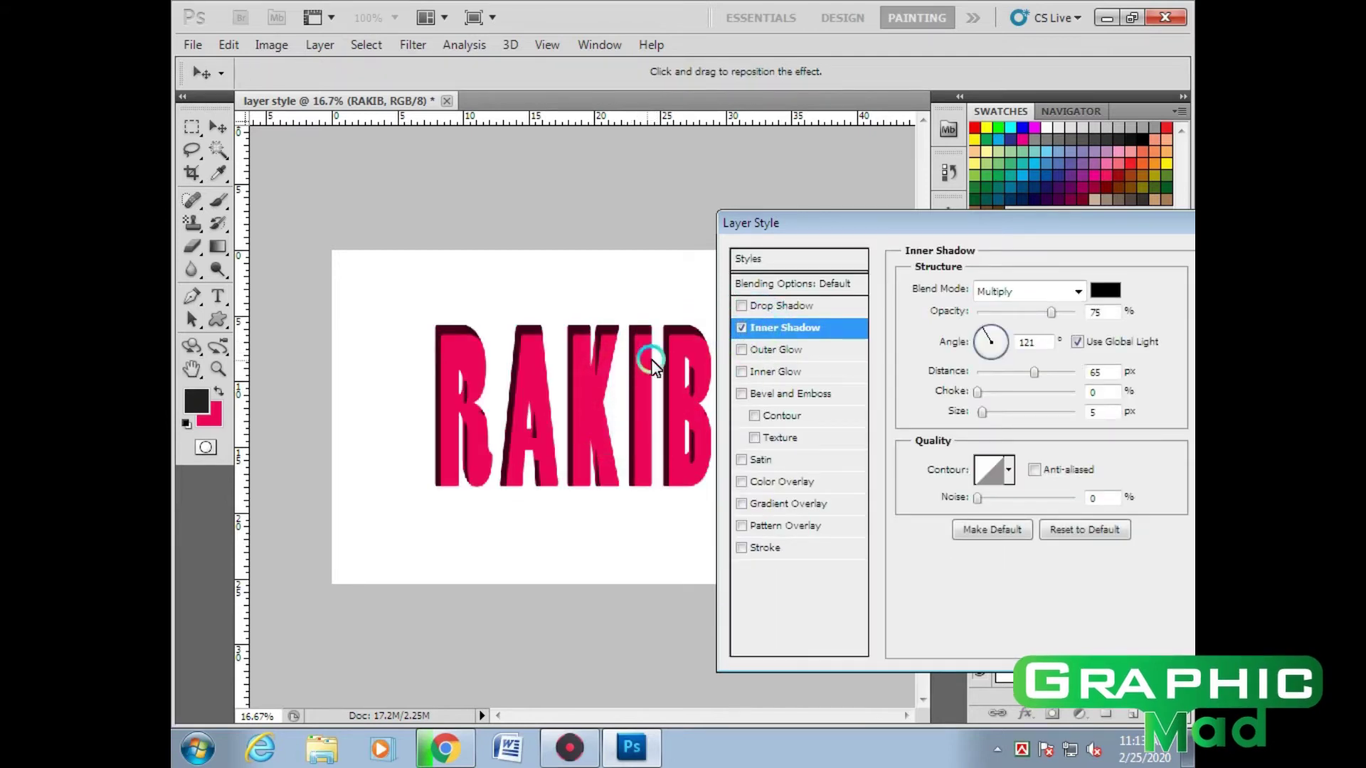
left_click(938, 381)
Set the inner shadow to 33% opacity, 25 px distance and 79% choke
mouse_move(978, 391)
left_mouse_down()
mouse_move(1008, 393)
mouse_move(1010, 419)
mouse_move(1049, 396)
left_mouse_up()
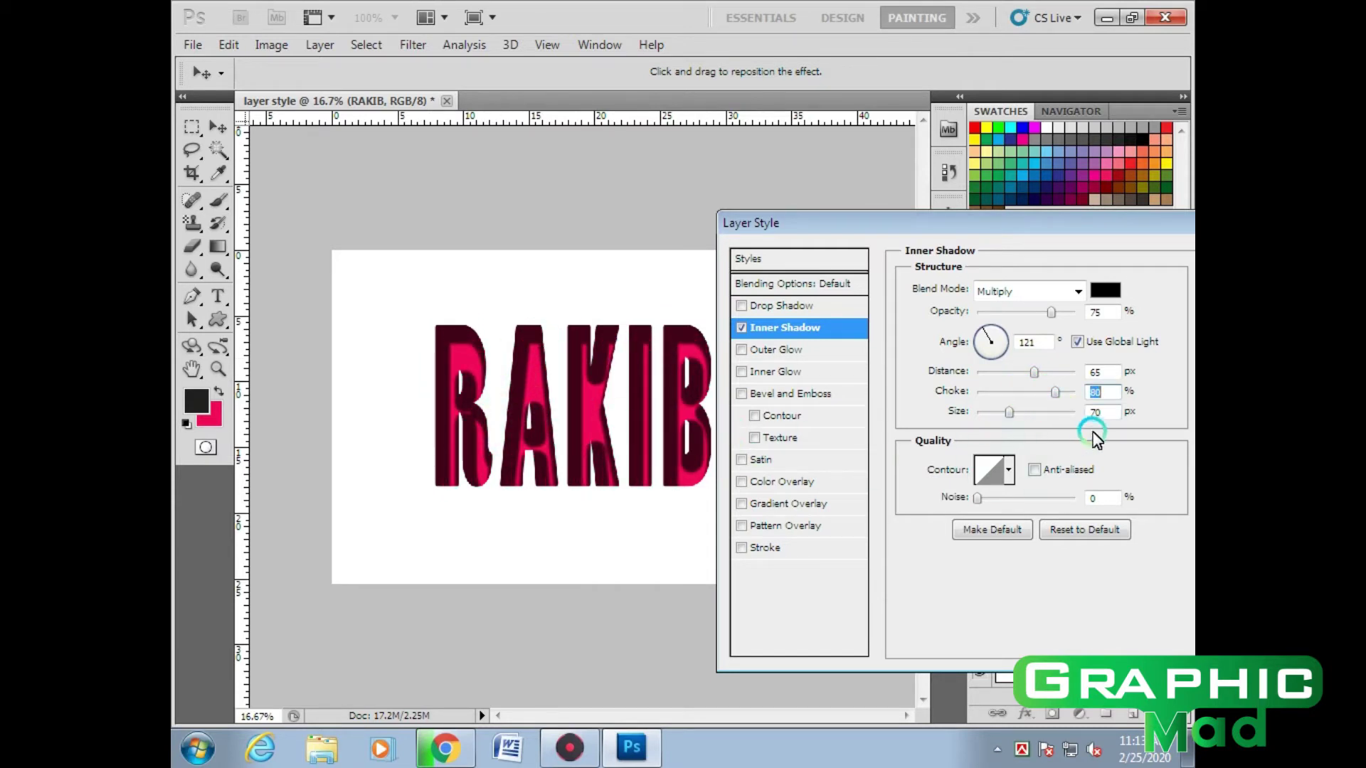
mouse_move(1019, 380)
left_mouse_down()
mouse_move(983, 387)
mouse_move(1034, 393)
mouse_move(1009, 416)
left_mouse_up()
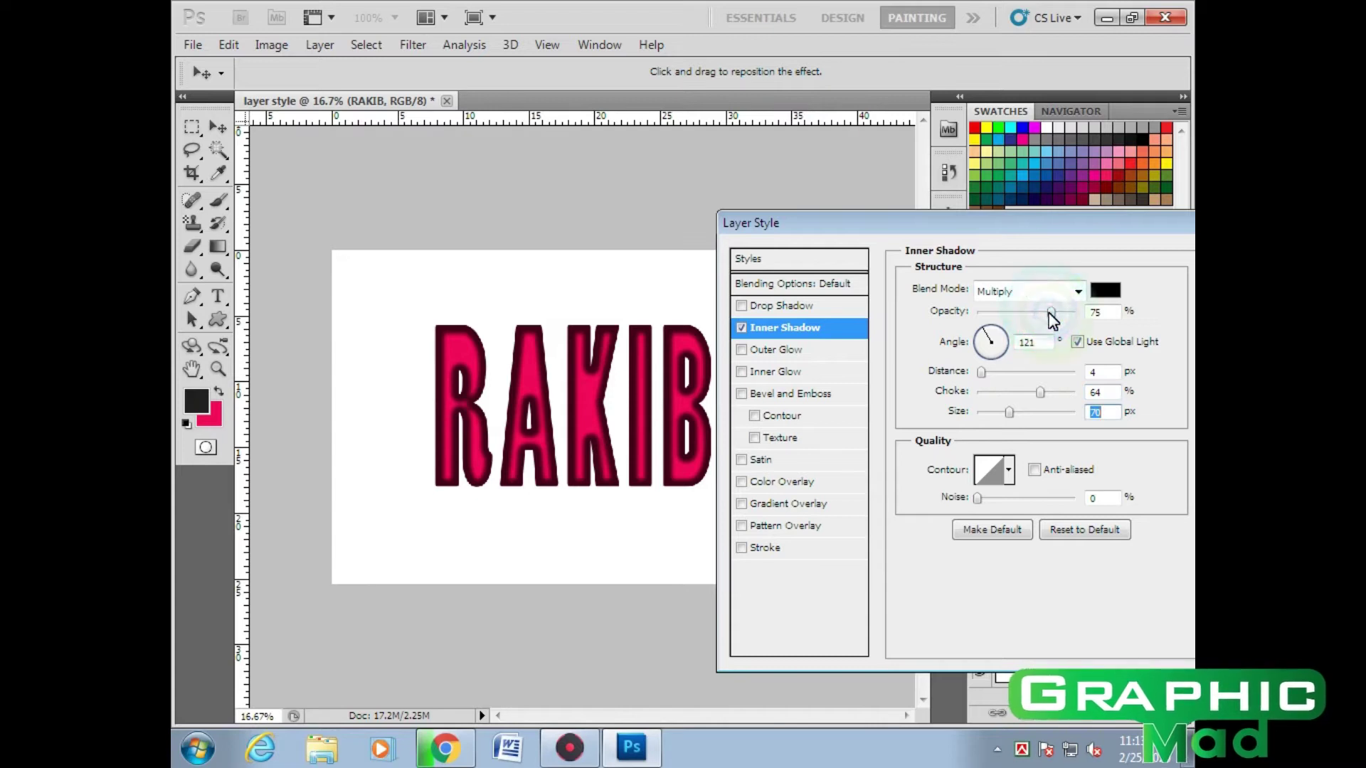
left_click_drag(1051, 315, 1019, 313)
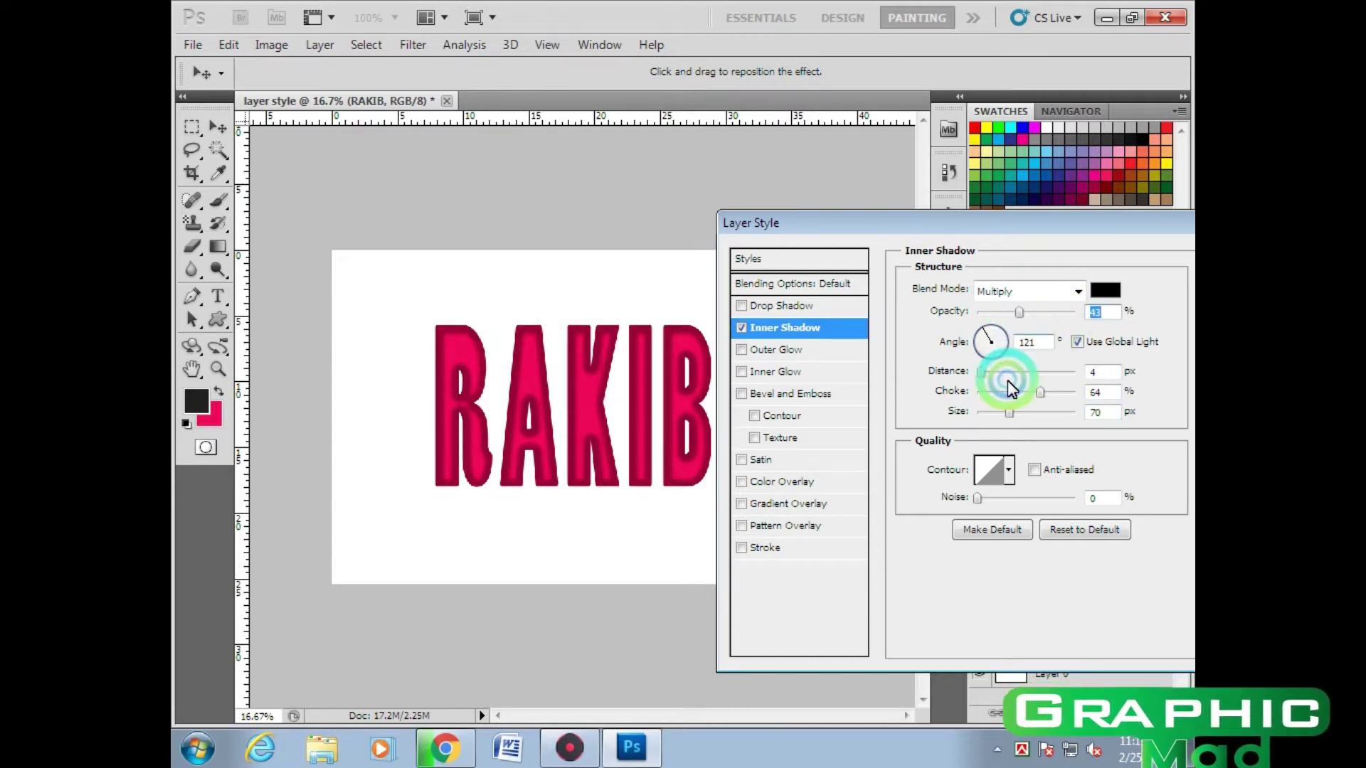
left_click_drag(981, 371, 986, 371)
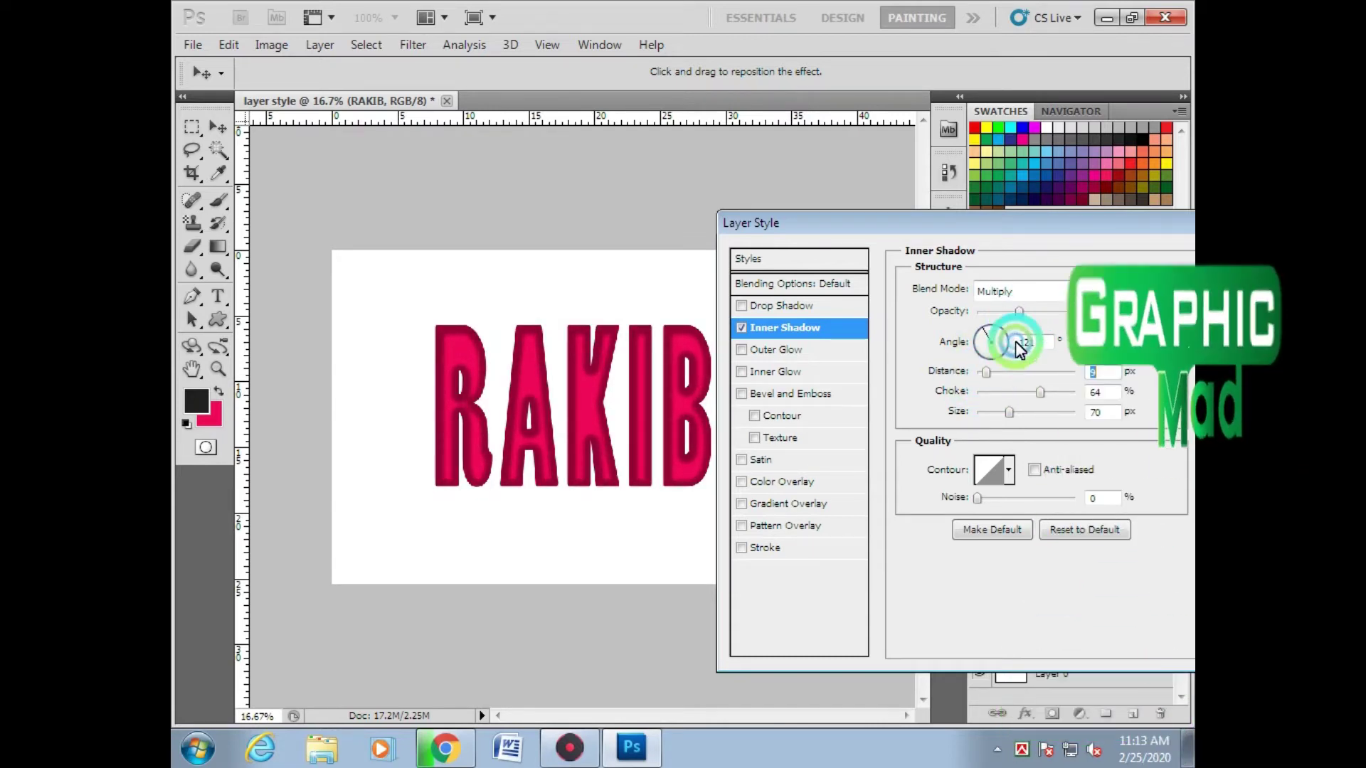
left_click_drag(1018, 322, 1008, 328)
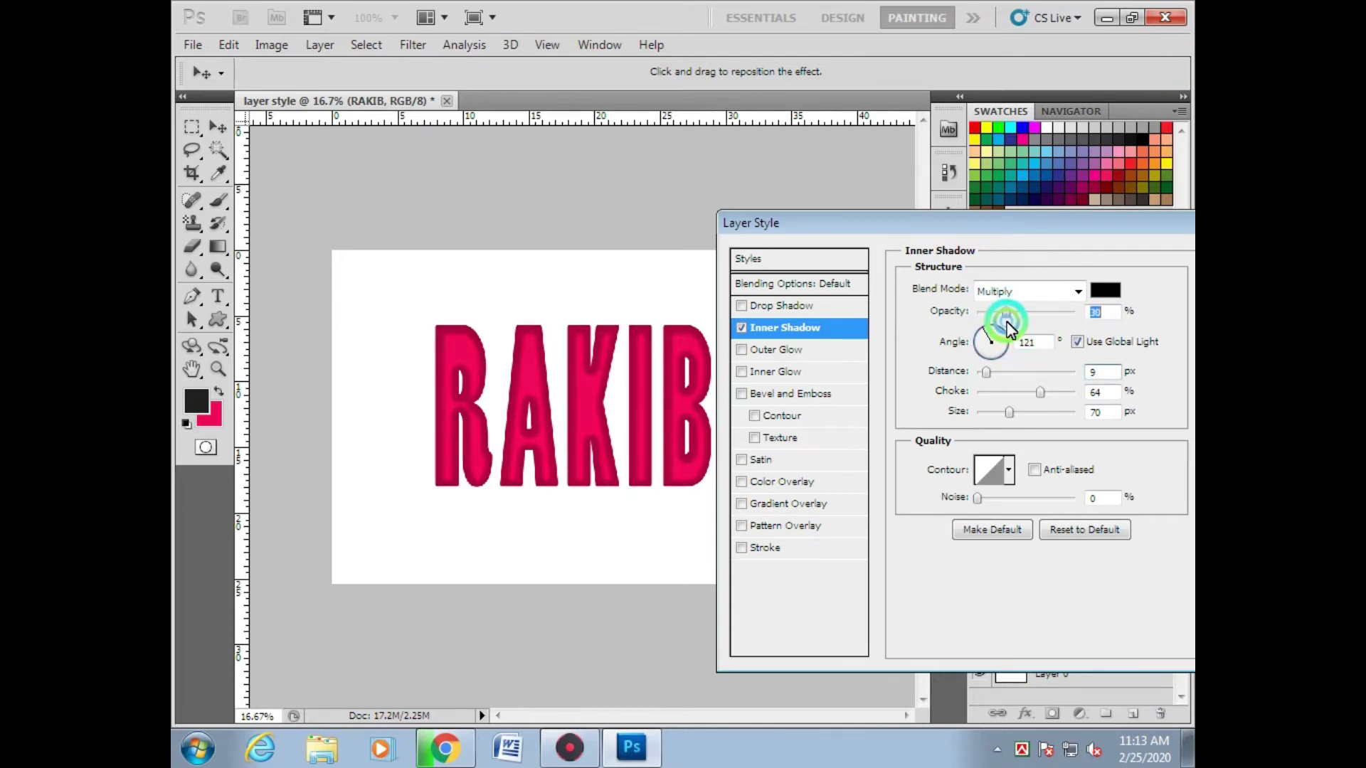
mouse_move(1051, 395)
left_mouse_down()
mouse_move(1005, 371)
mouse_move(1006, 414)
left_mouse_up()
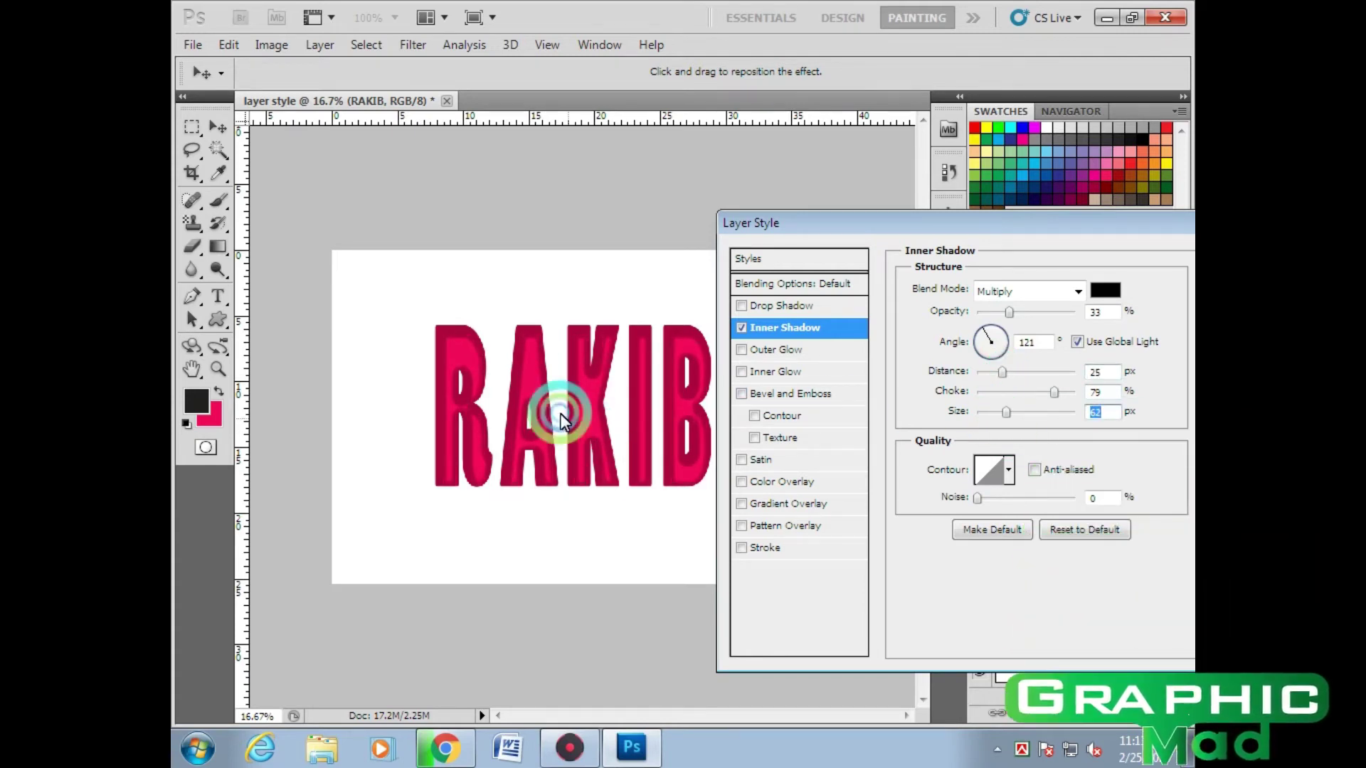
Try light, blue, green and other inner shadow colours in the colour picker
left_click(1107, 292)
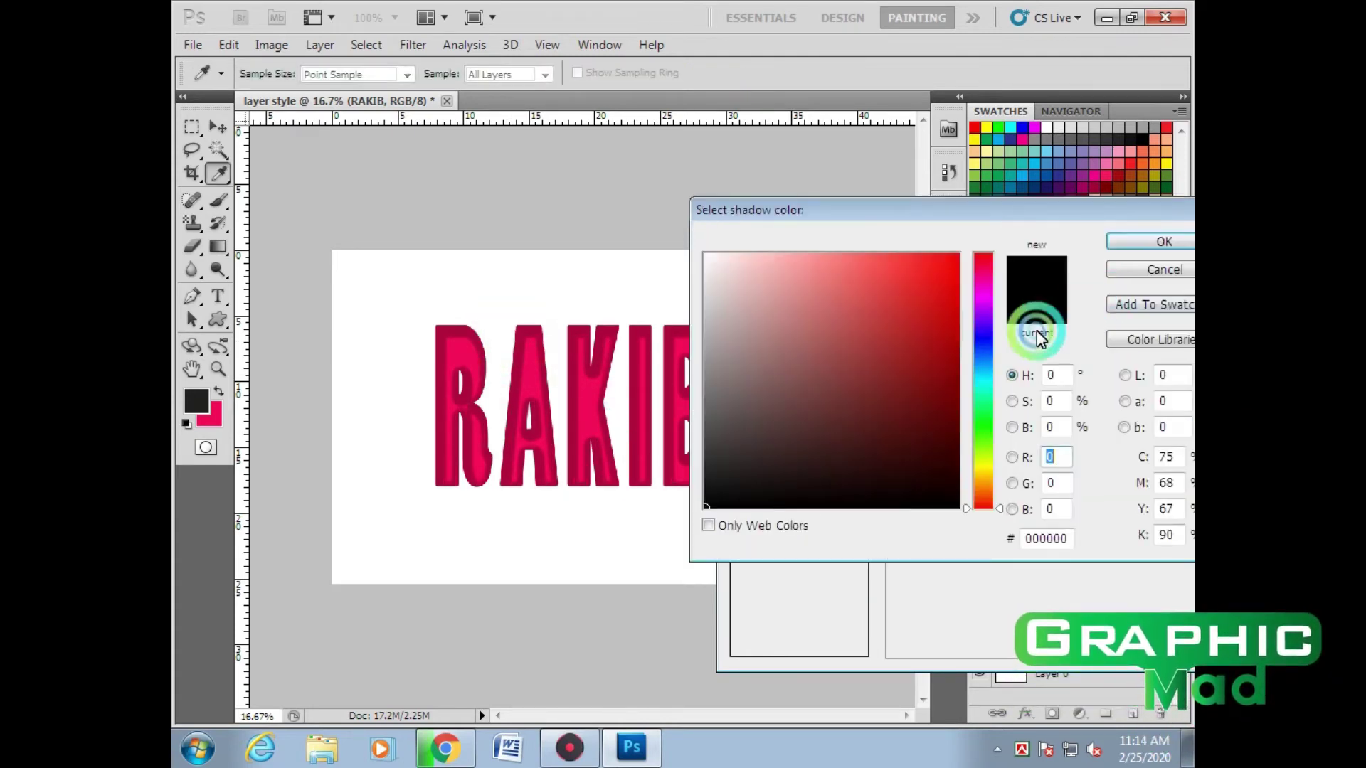
left_click(742, 287)
left_click(986, 337)
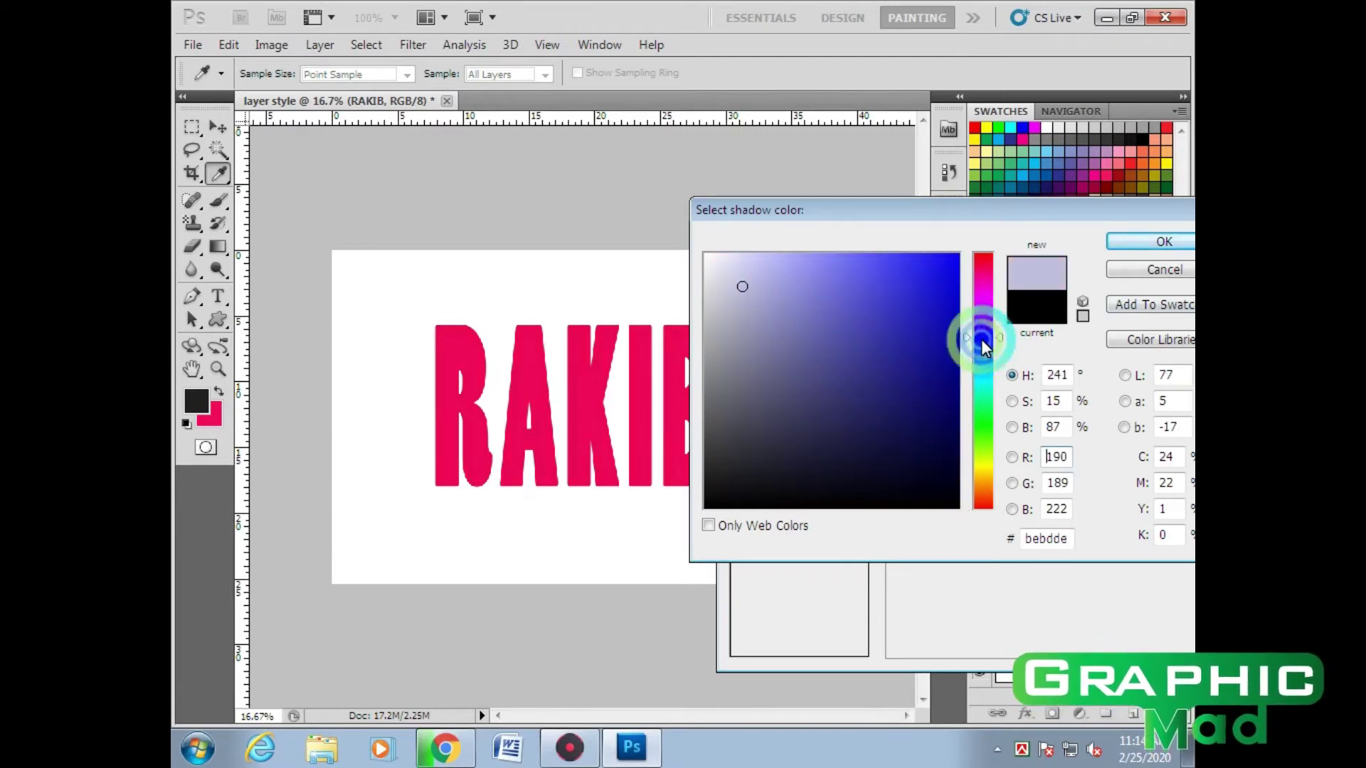
left_click(950, 266)
left_click(899, 392)
left_click(980, 434)
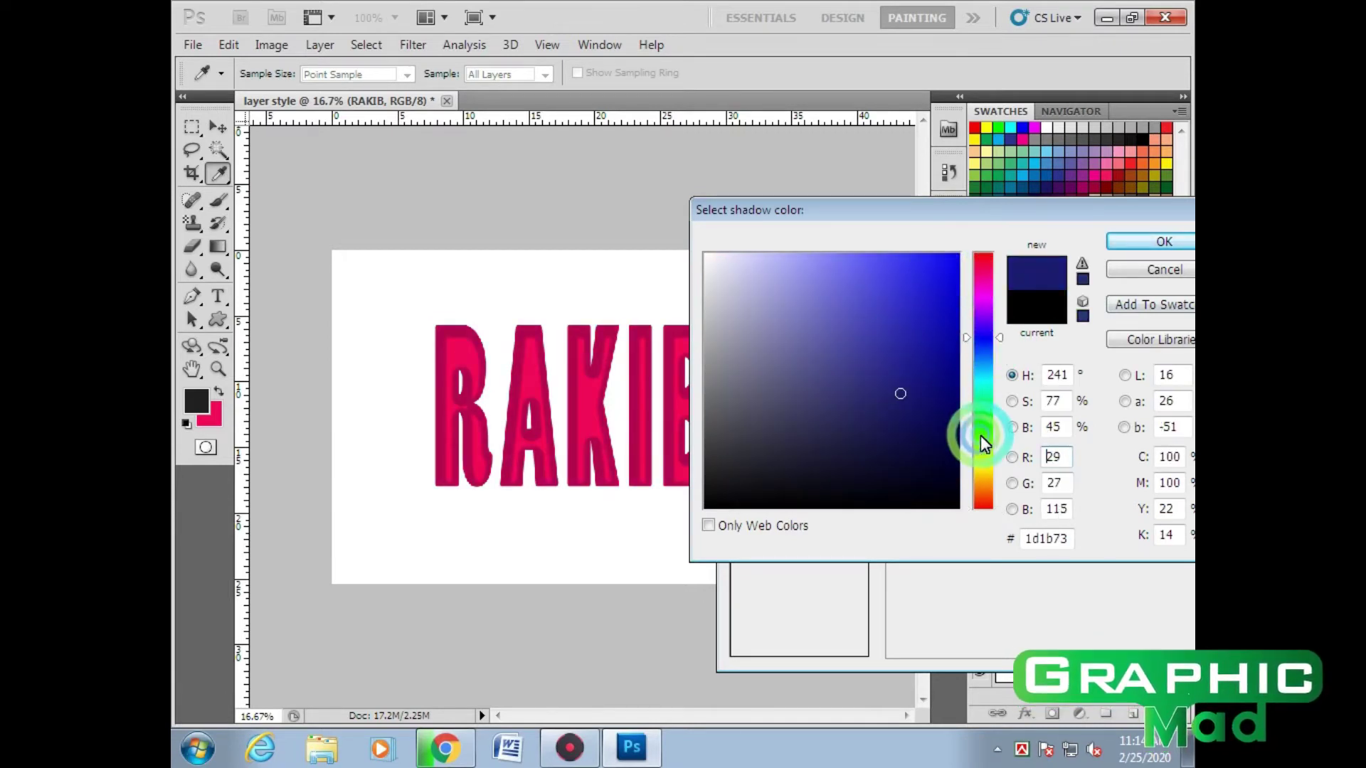
left_click(915, 308)
left_click(845, 282)
left_click(793, 278)
left_click(741, 343)
left_click(893, 314)
left_click(982, 277)
left_click(740, 500)
Keep the inner shadow black and increase its distance to 32 px
left_click(1153, 273)
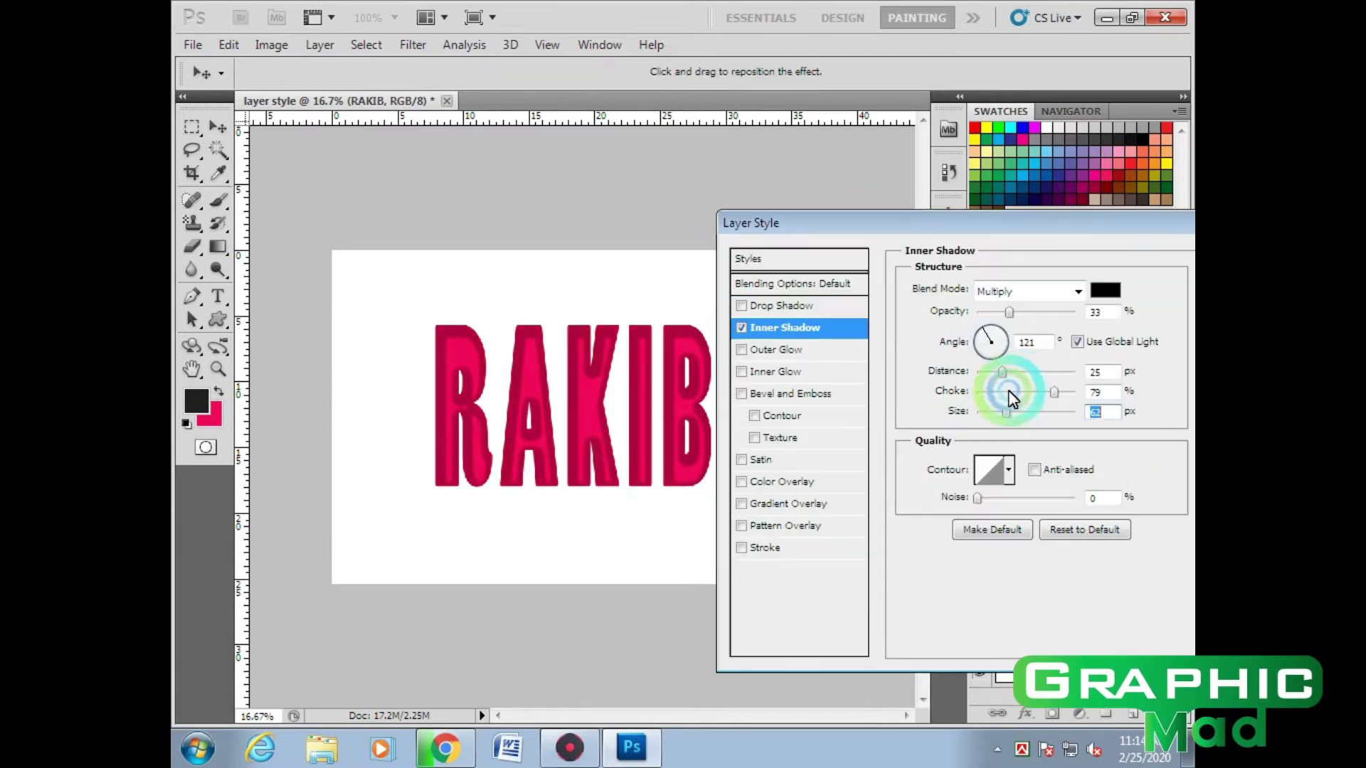
left_click(1005, 411)
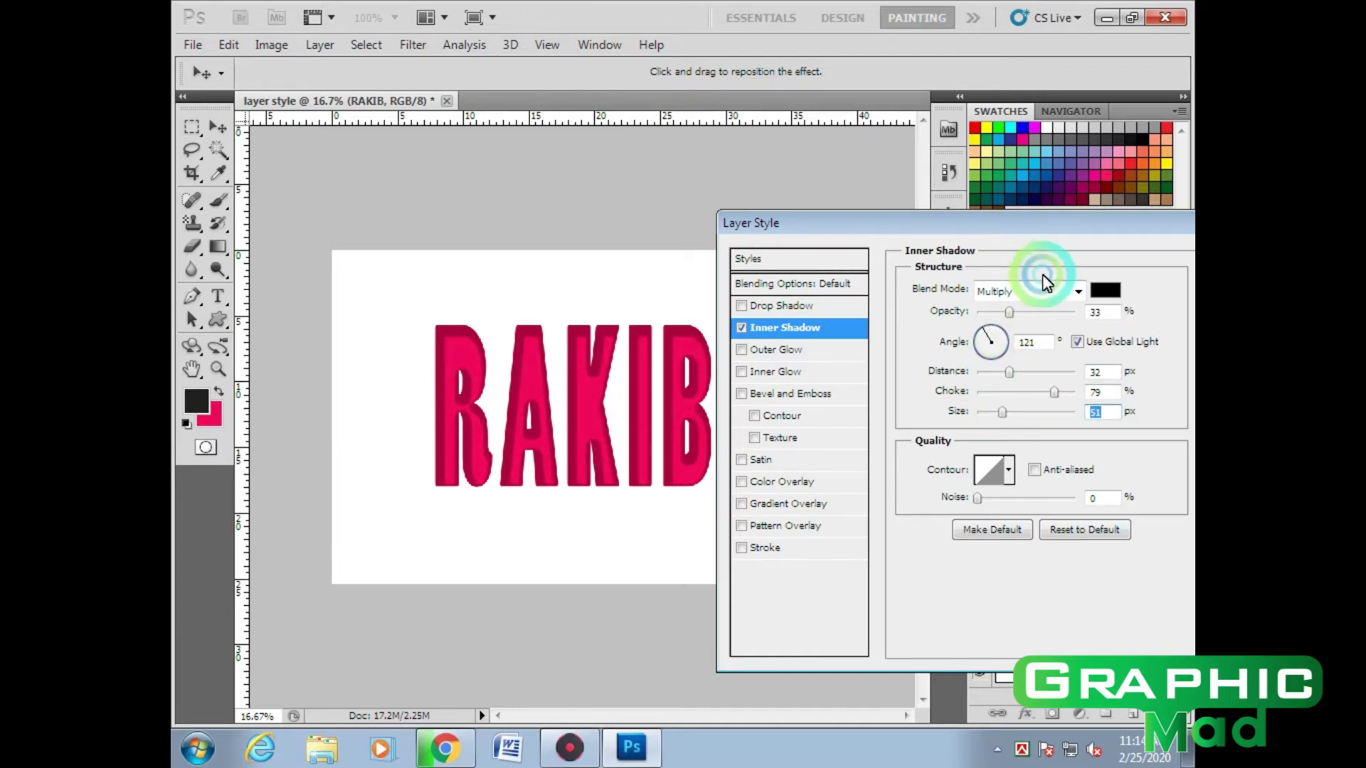
mouse_move(1052, 225)
left_mouse_down()
mouse_move(988, 335)
mouse_move(967, 254)
left_mouse_up()
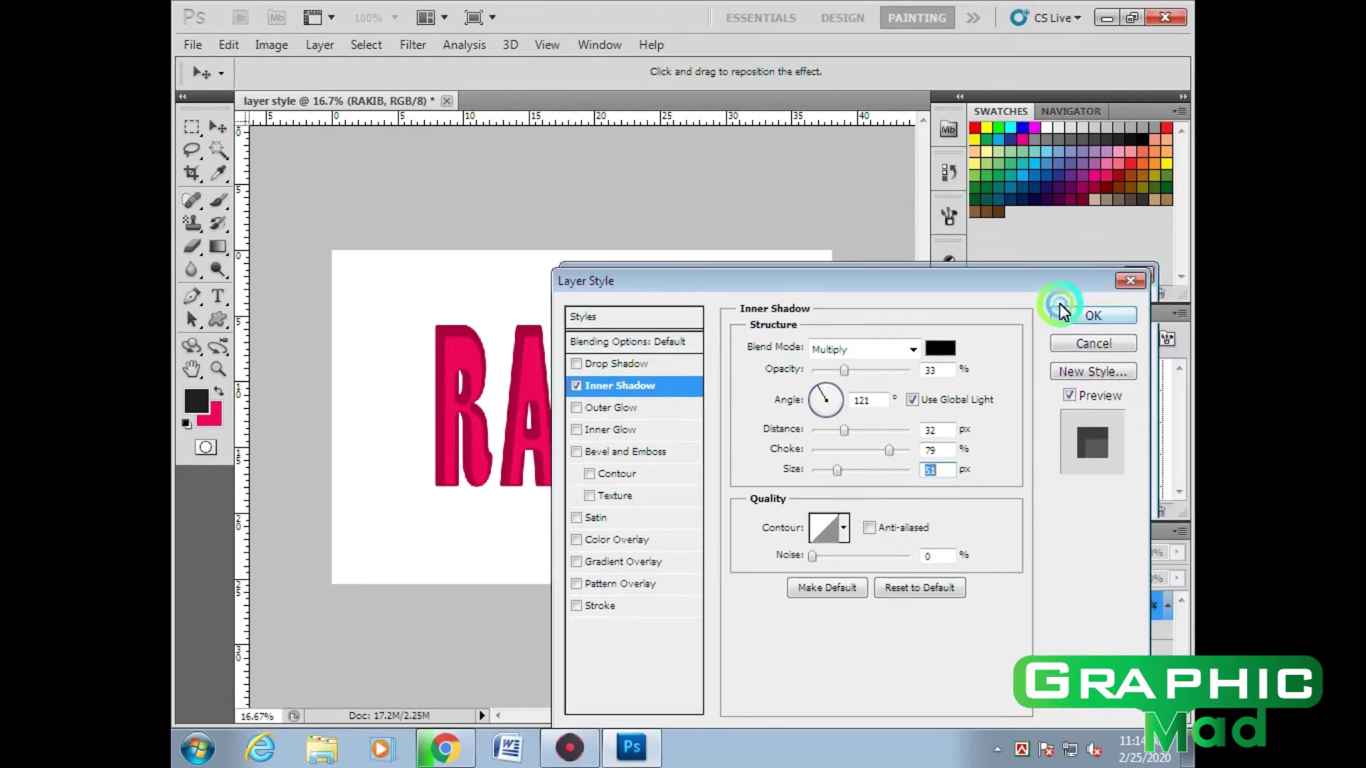
Apply the inner shadow, then reopen RAKIB's layer style and uncheck Inner Shadow
left_click(1078, 315)
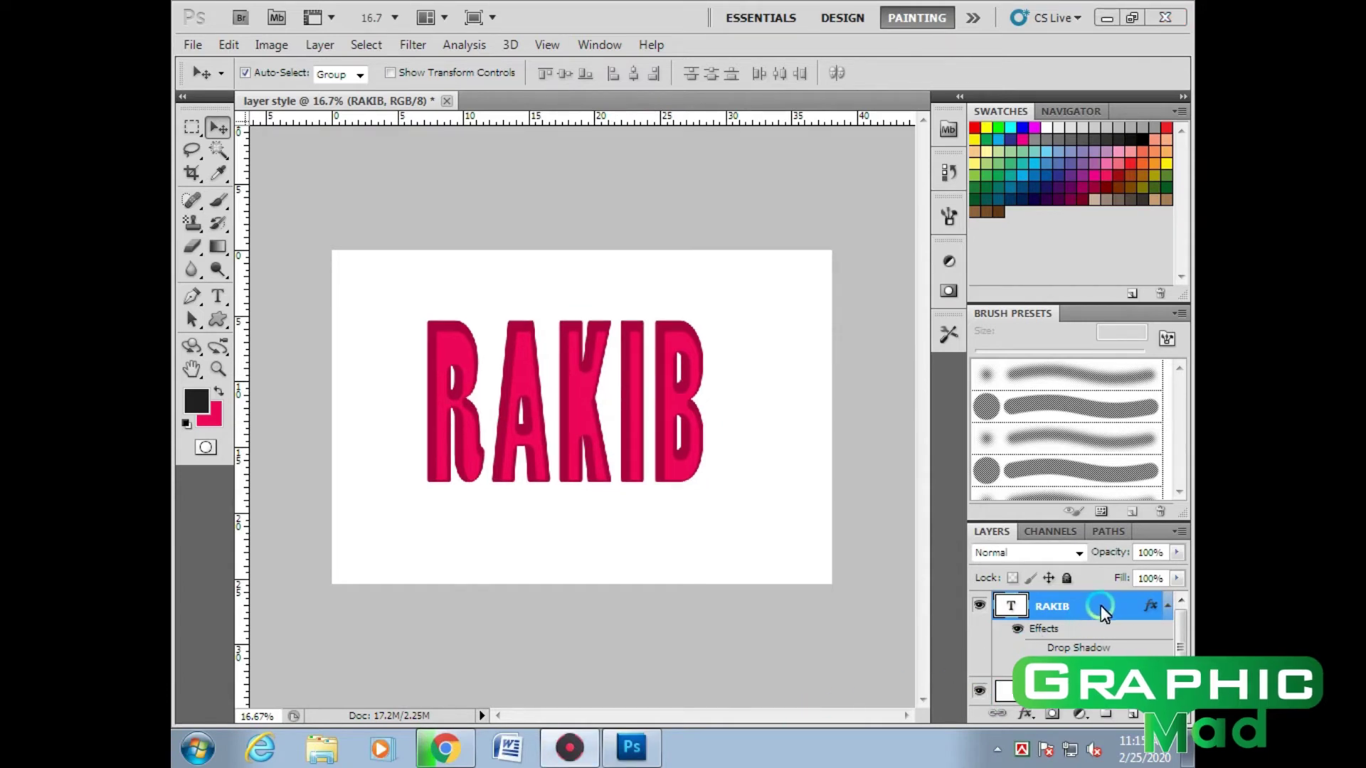
double_click(1081, 609)
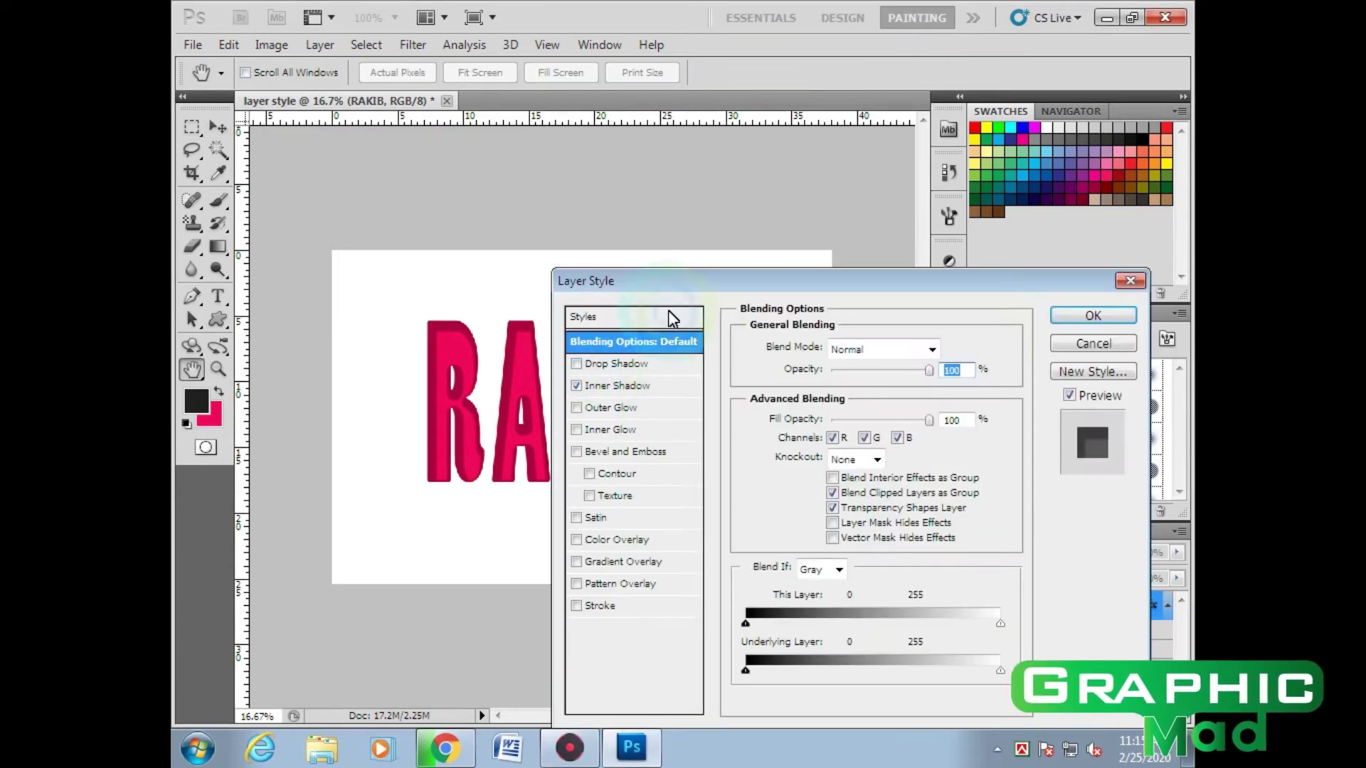
left_click_drag(680, 281, 765, 231)
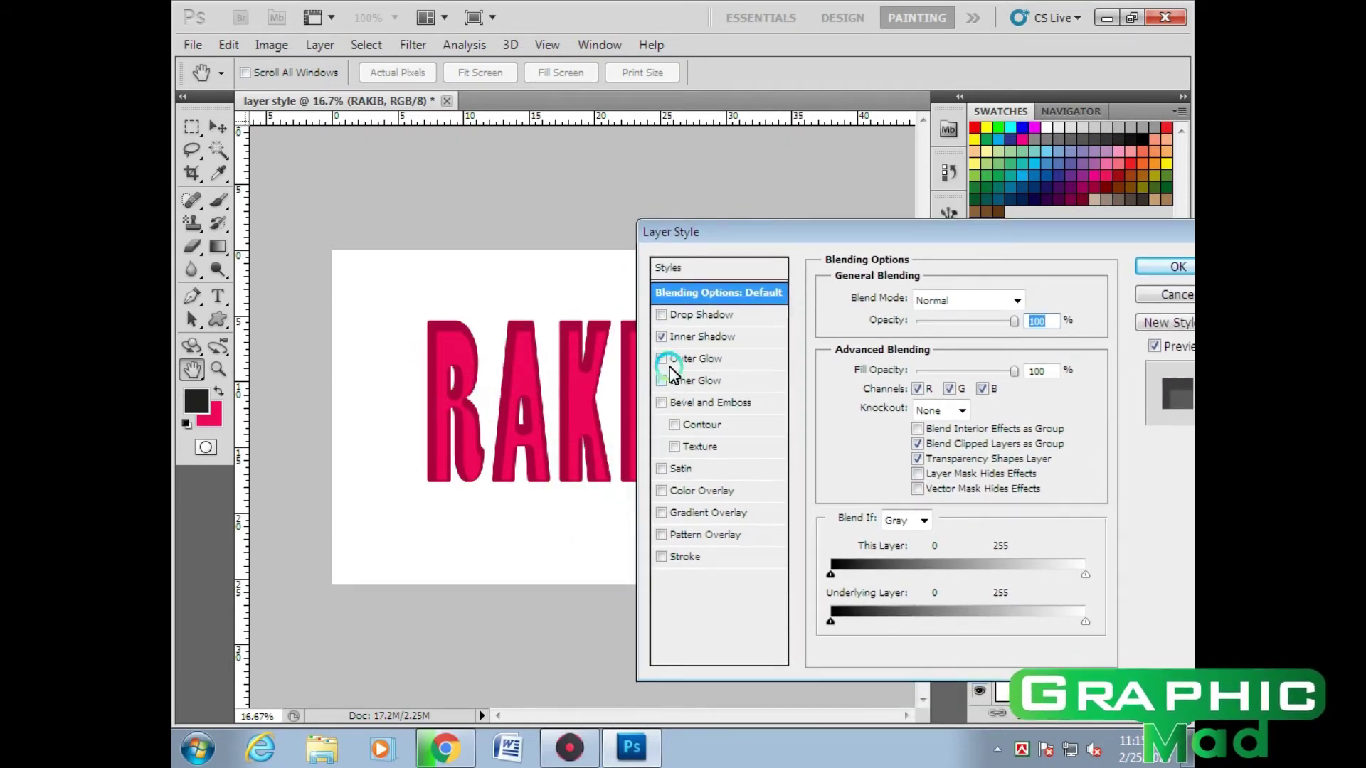
left_click(661, 336)
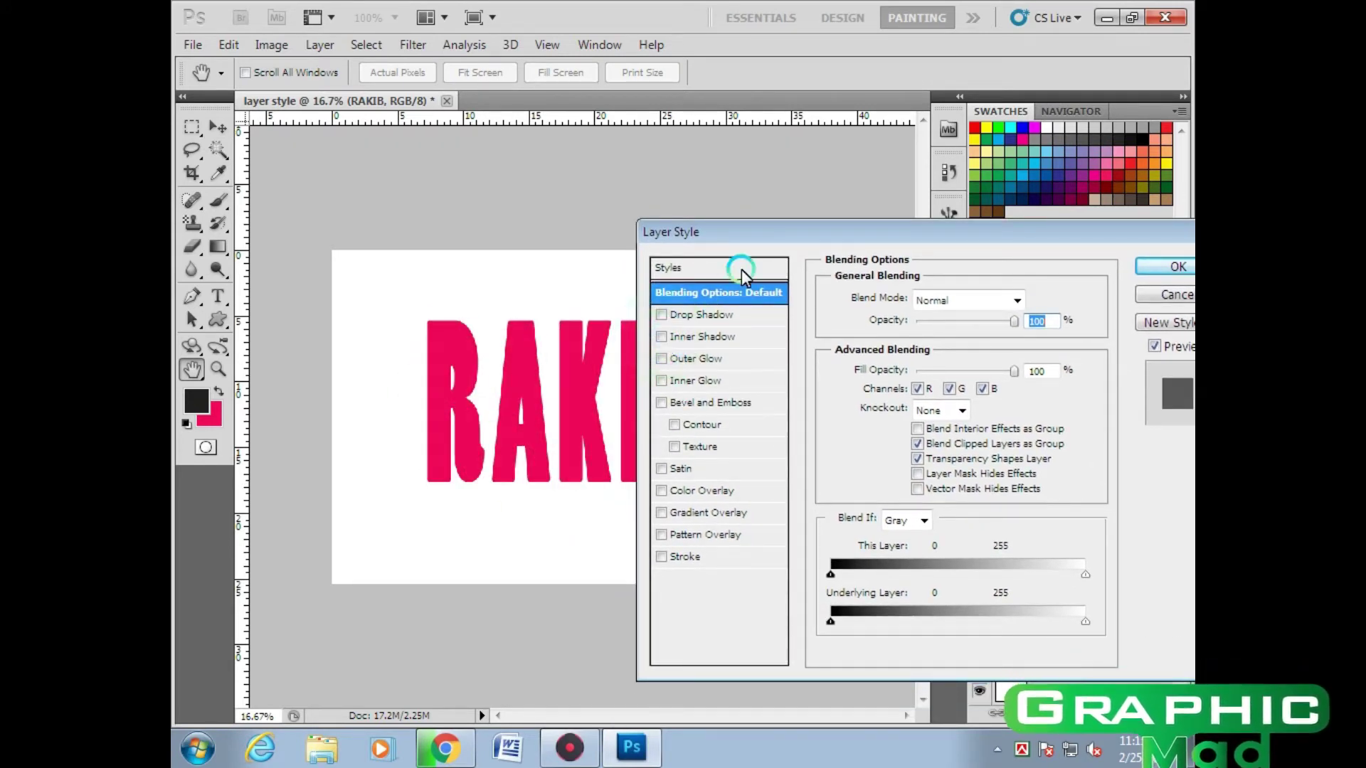
left_click_drag(796, 238, 817, 232)
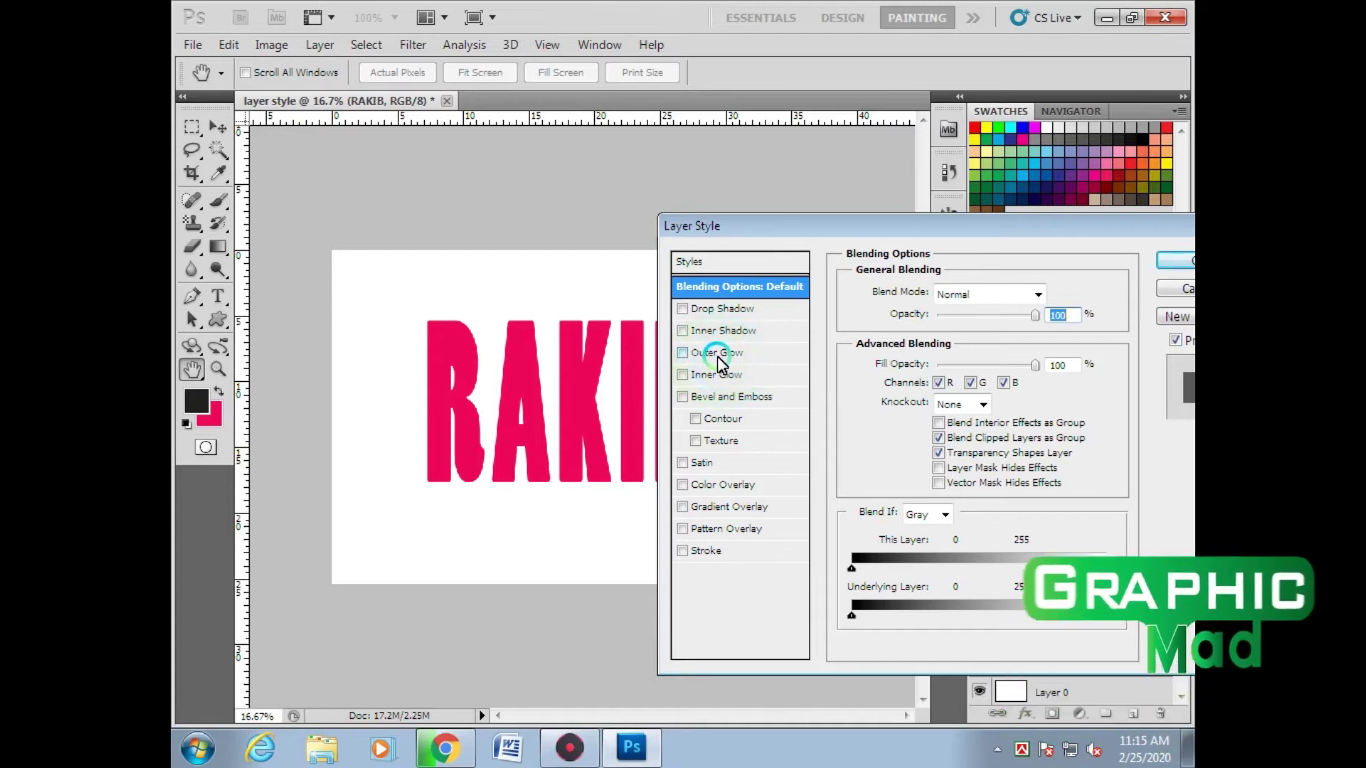
Try a 98 px outer glow, then cancel to discard the glow changes
left_click(708, 354)
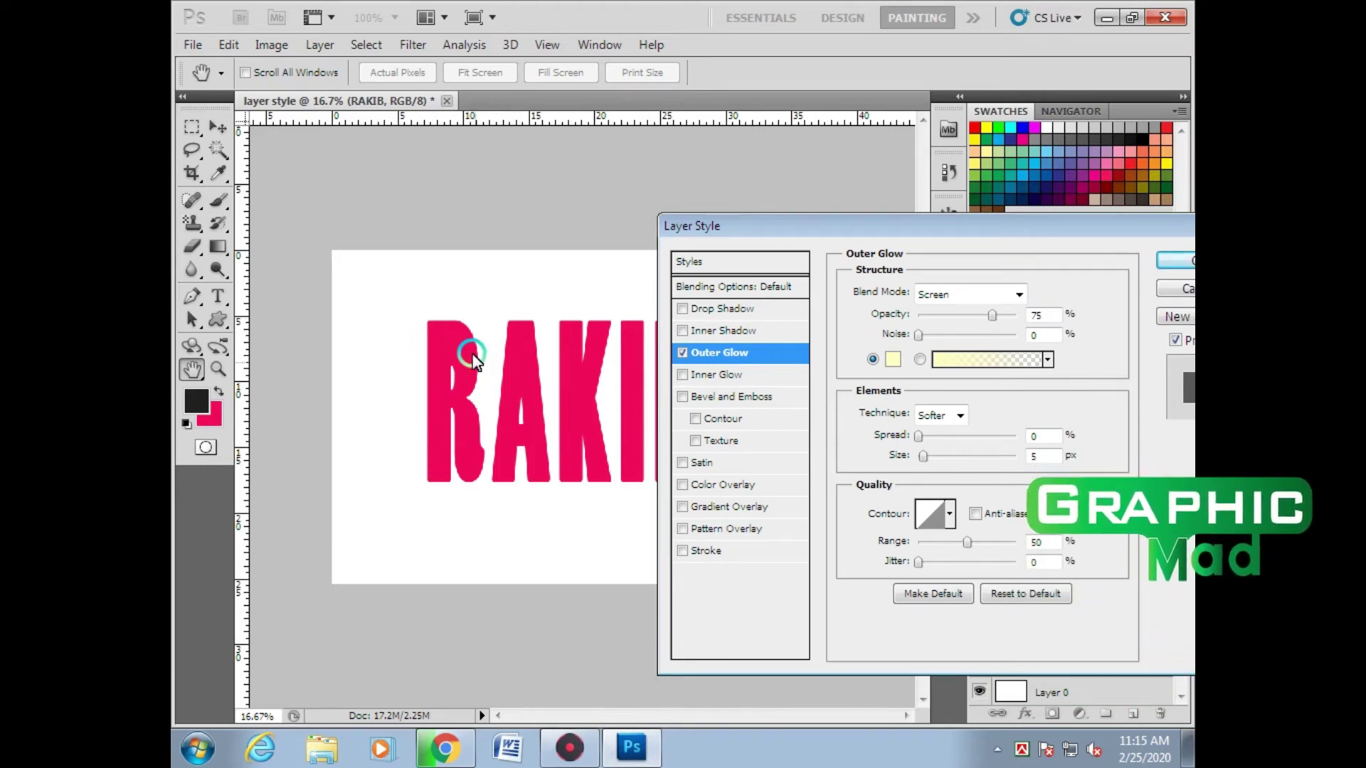
left_click_drag(1031, 240, 1006, 253)
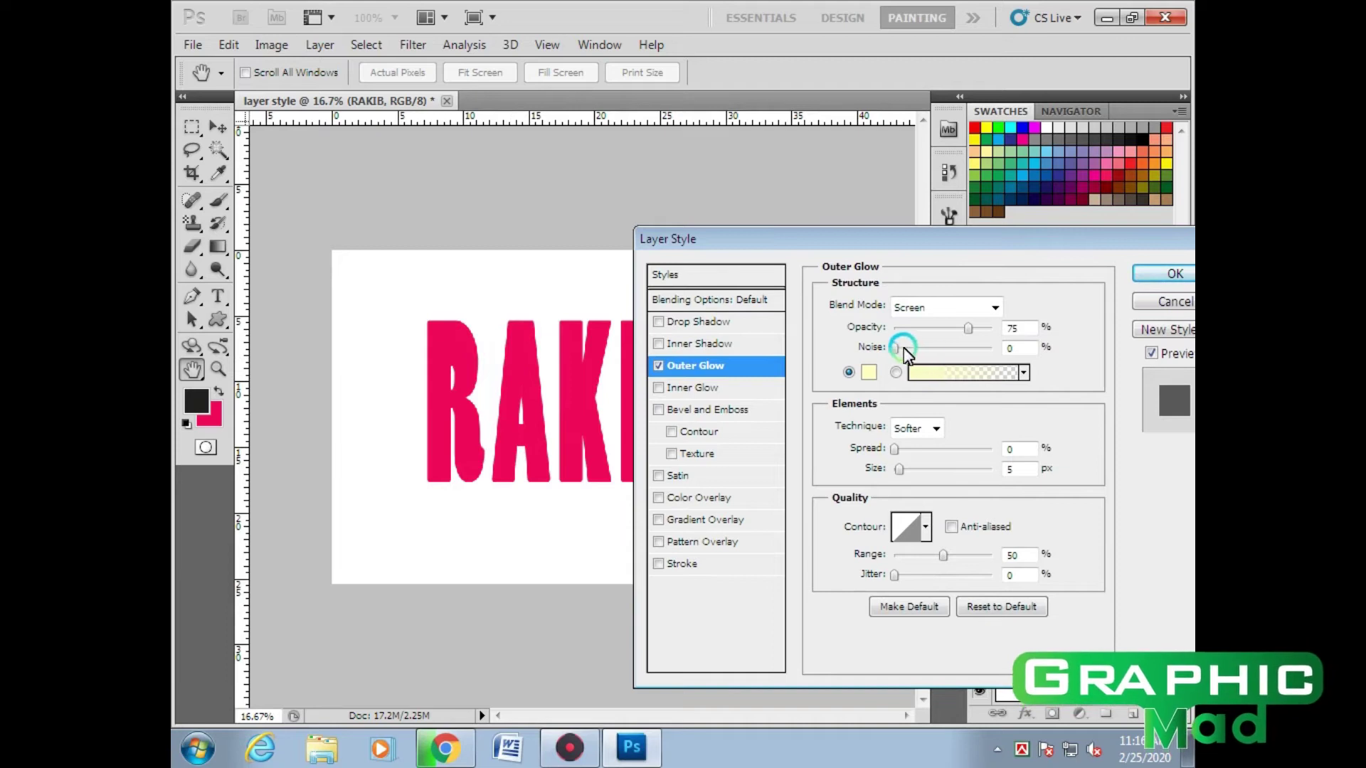
left_click_drag(896, 469, 936, 470)
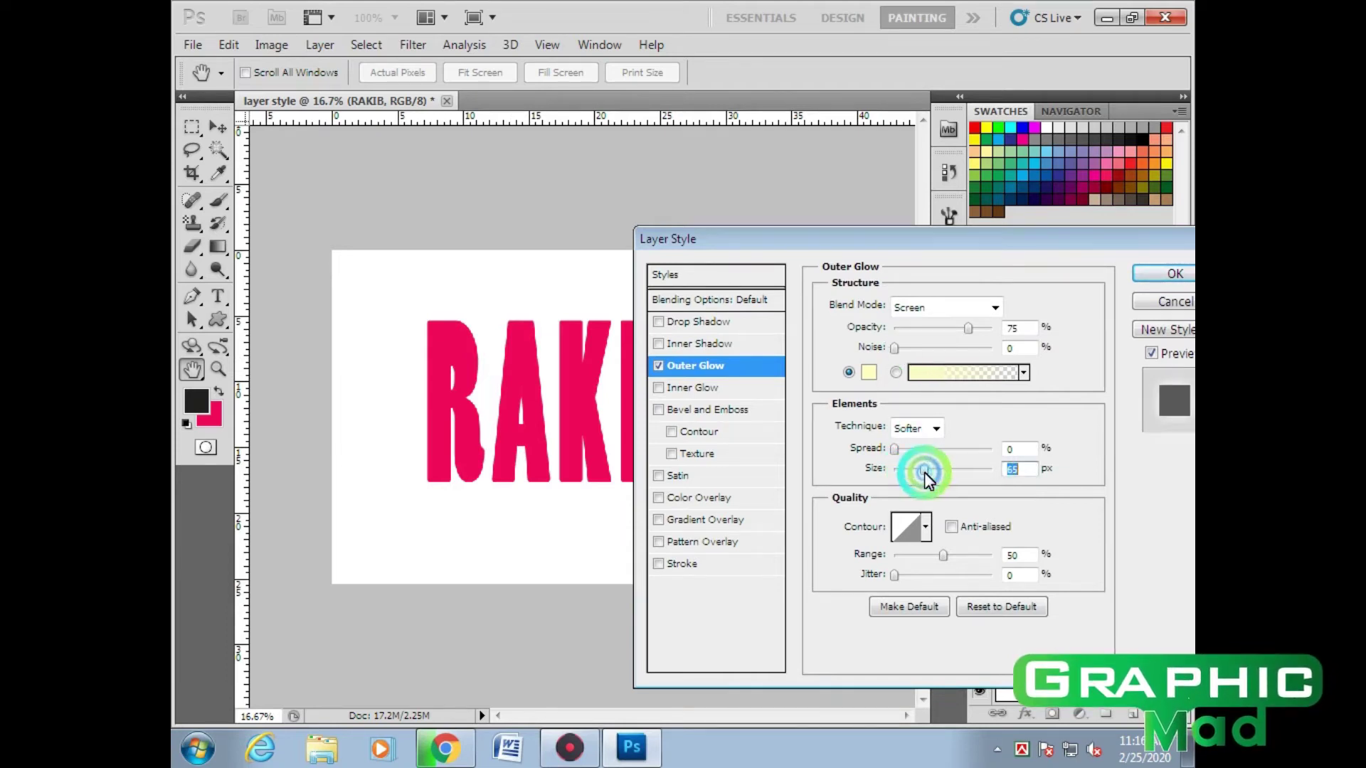
left_click(498, 492)
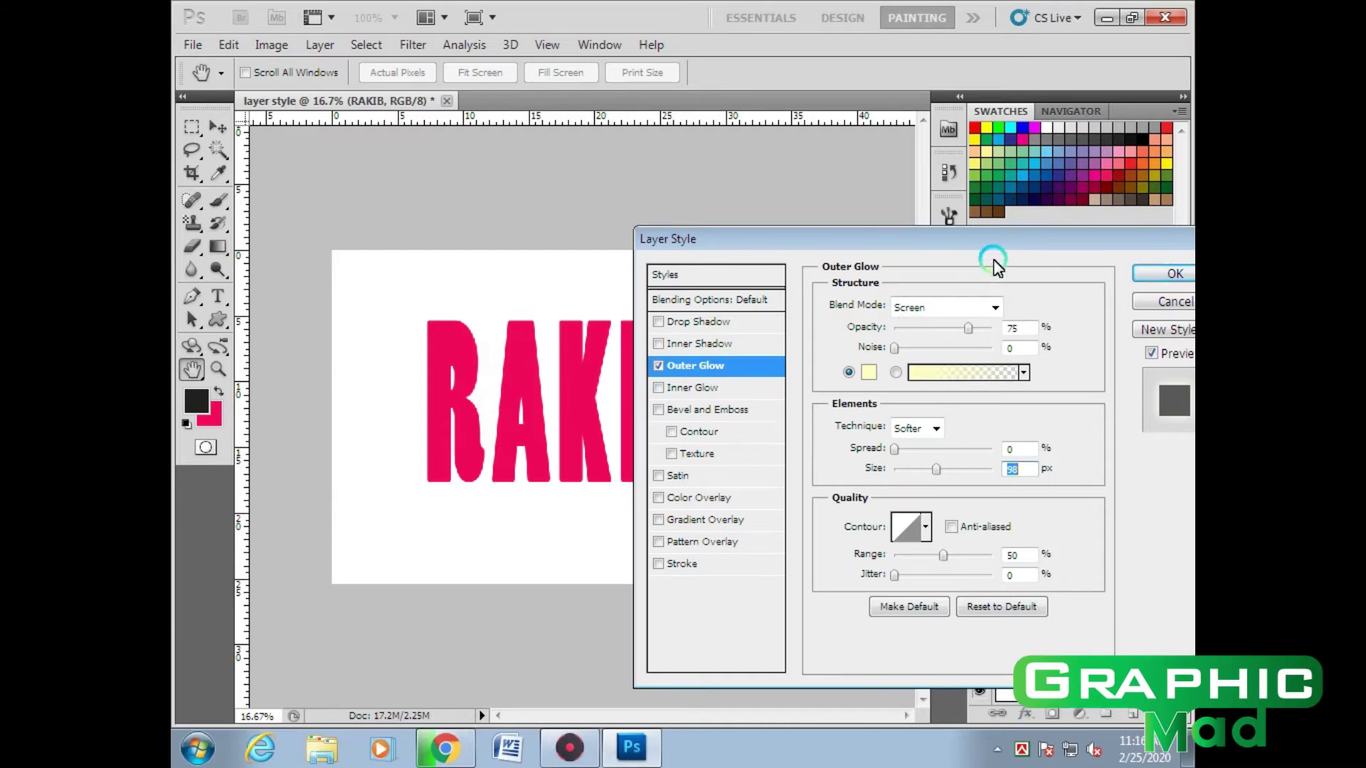
left_click_drag(993, 263, 899, 300)
left_click(1071, 340)
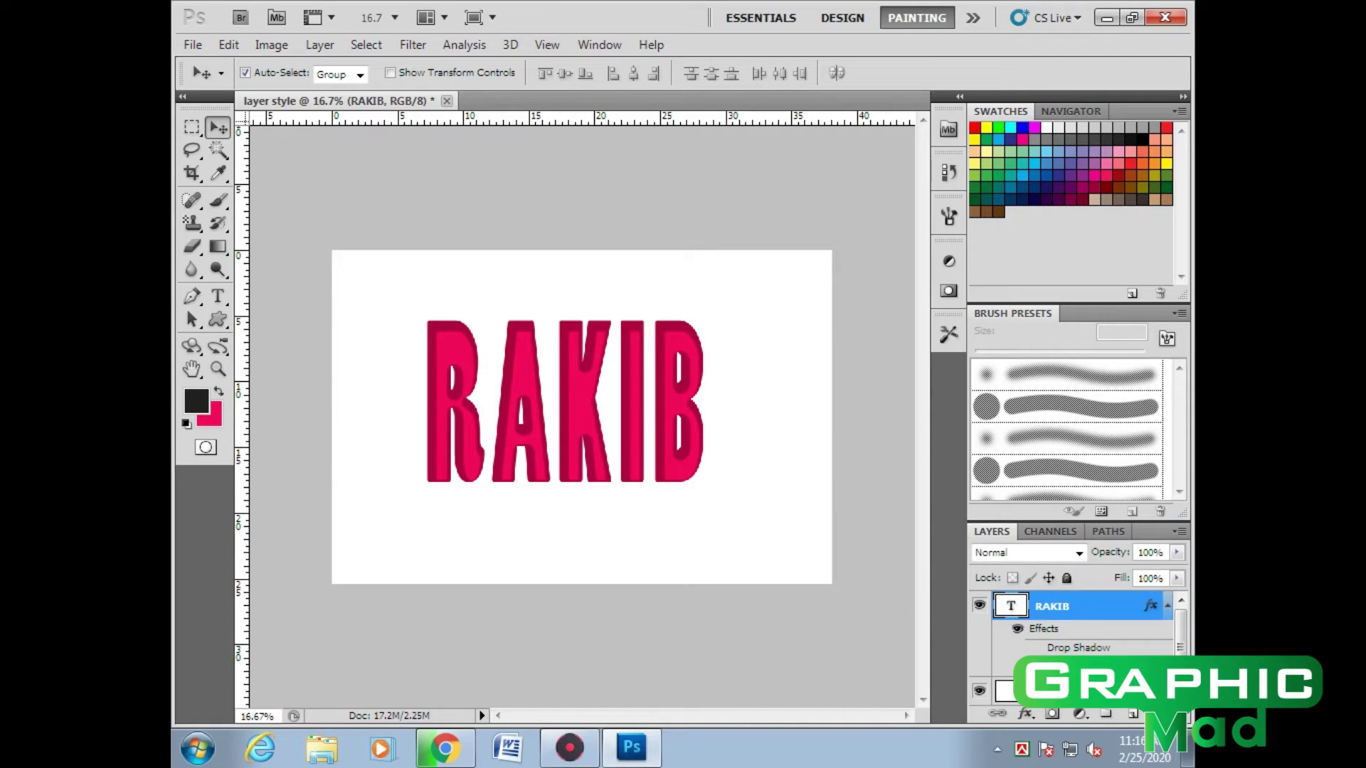
Fill Layer 0 near-black, then replace RAKIB's inner shadow with a 35%-spread outer glow
left_click(1006, 690)
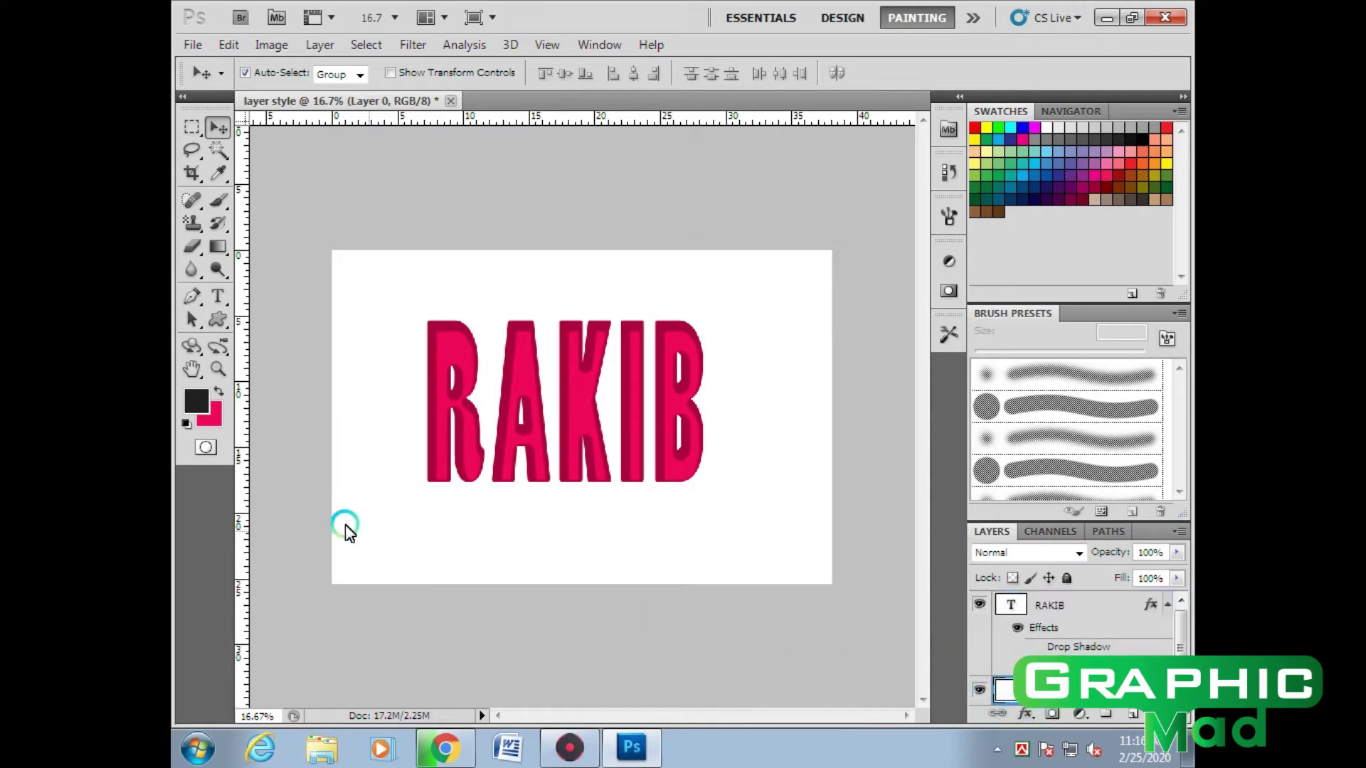
key("alt+BackSpace")
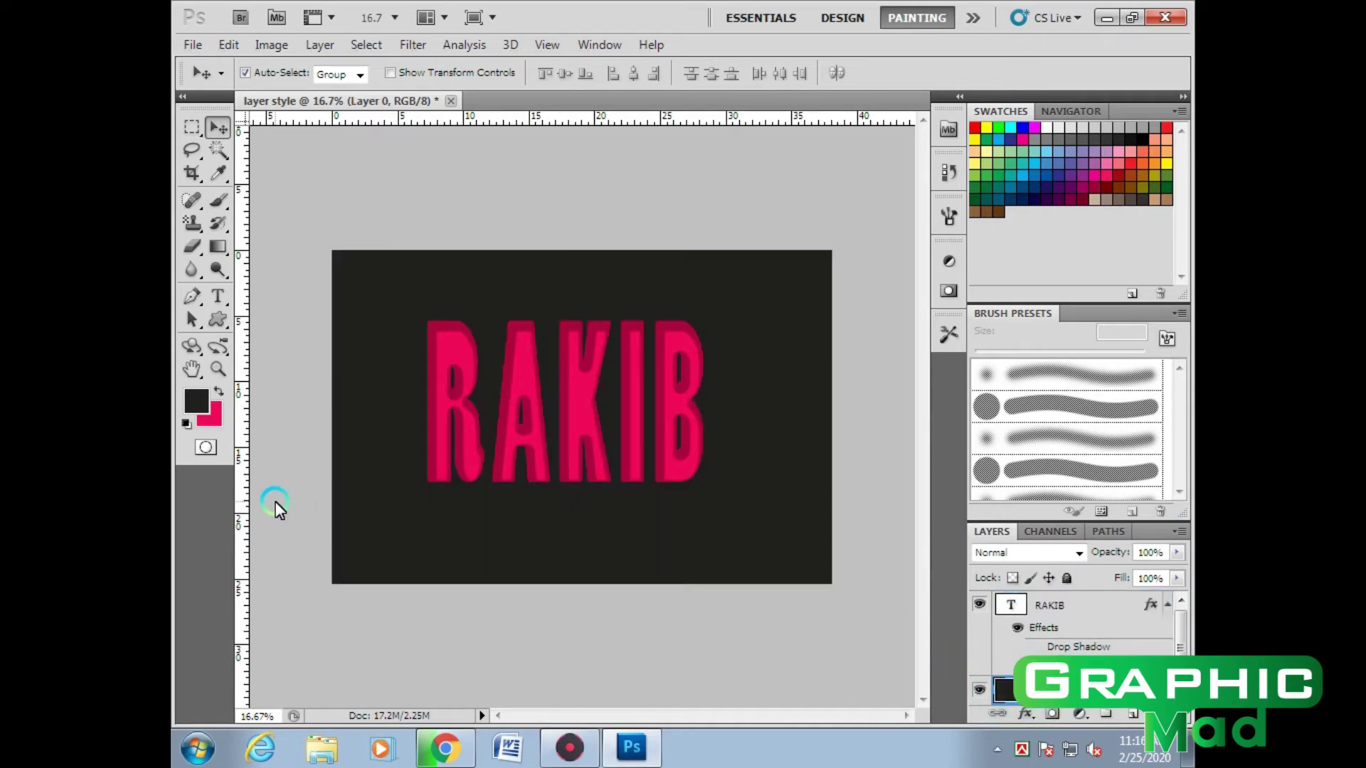
double_click(1096, 610)
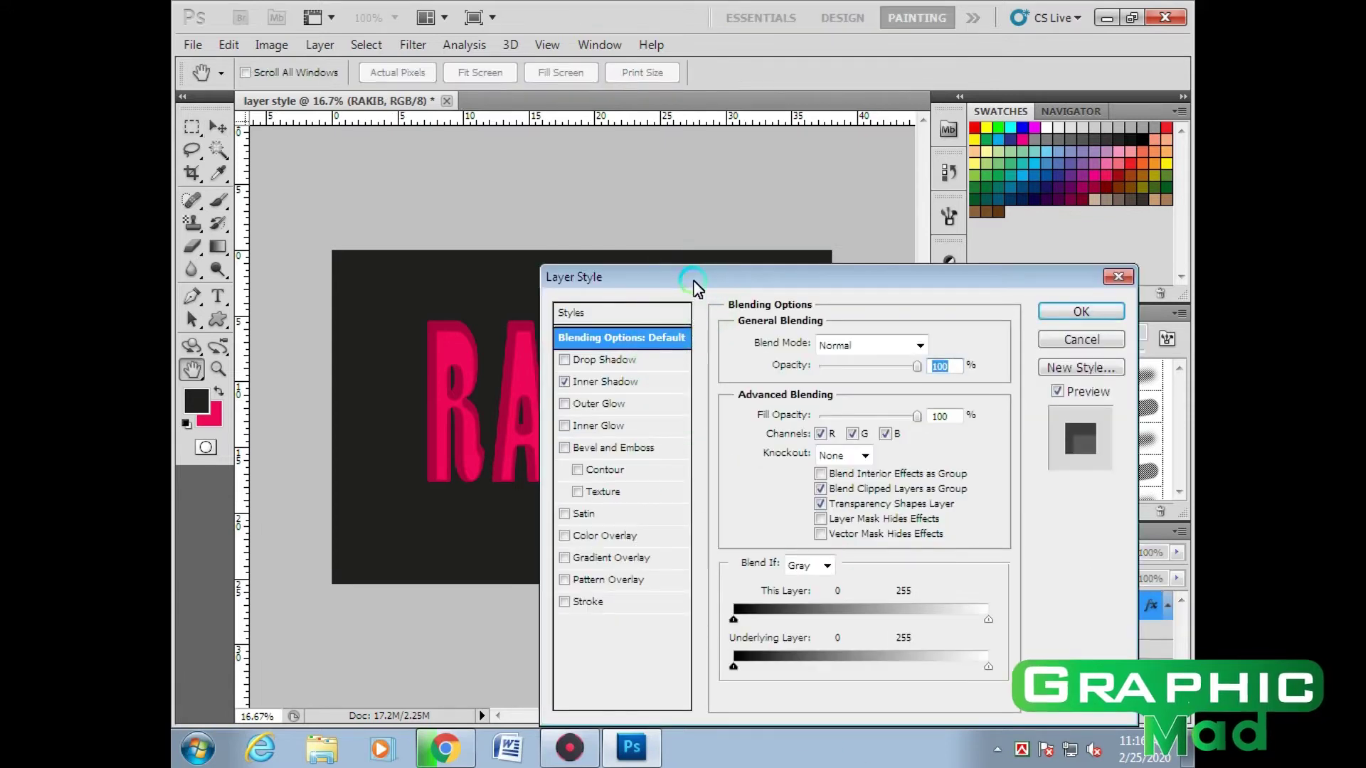
left_click_drag(693, 287, 822, 238)
left_click(717, 334)
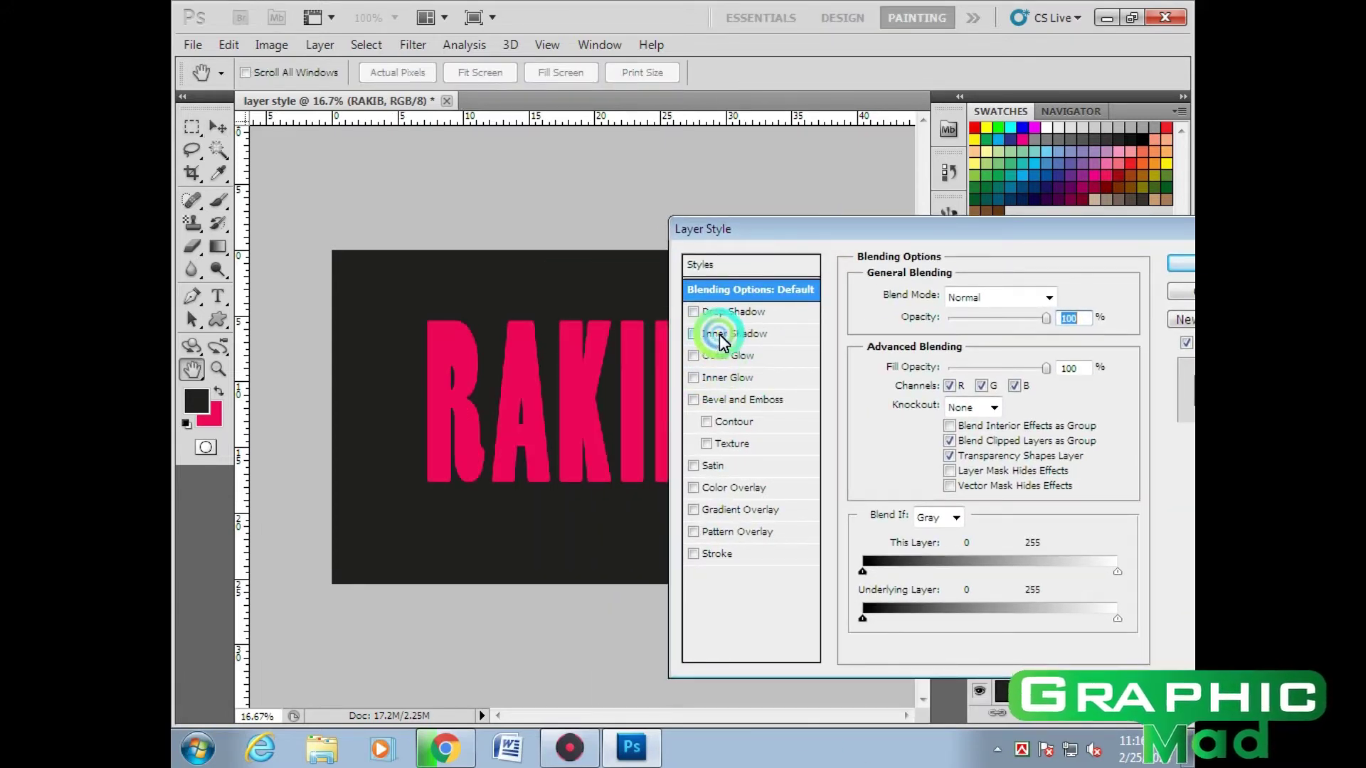
left_click(727, 357)
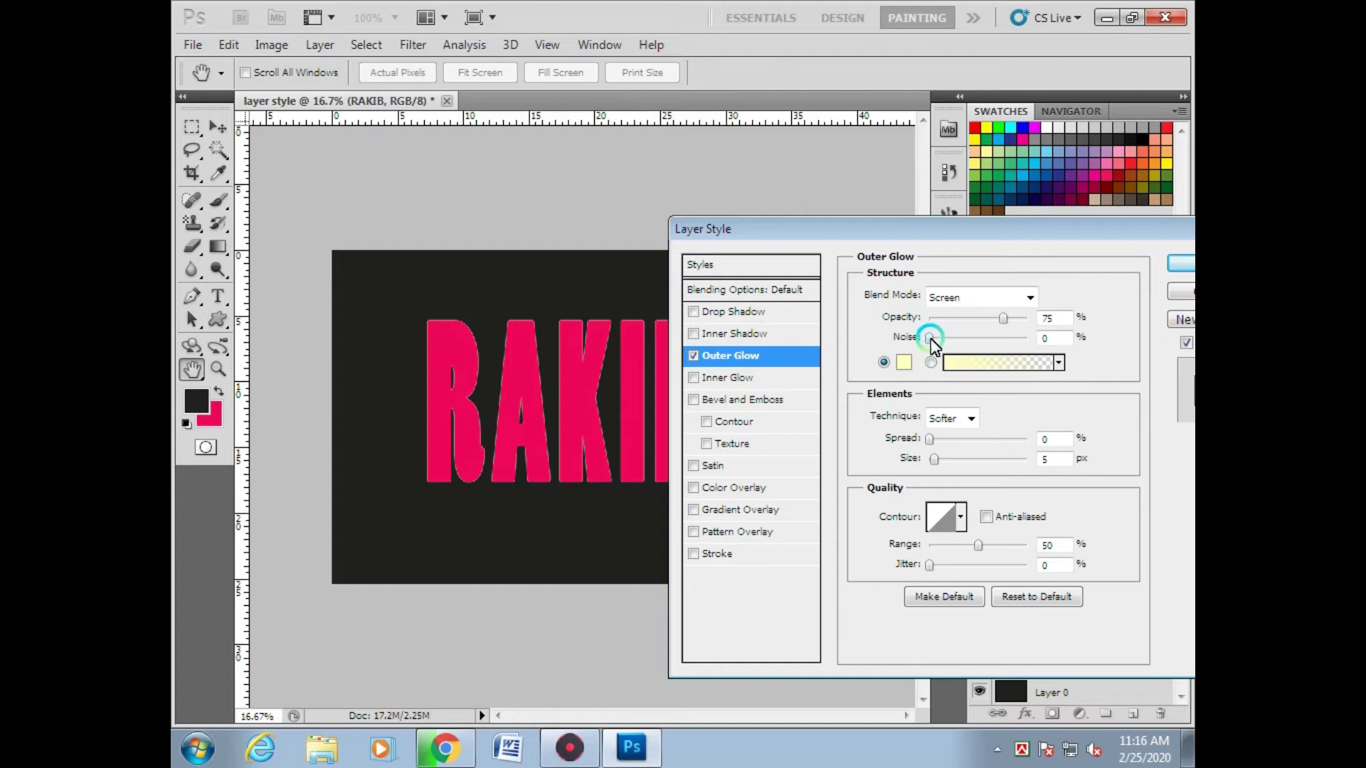
mouse_move(932, 439)
left_mouse_down()
mouse_move(963, 438)
mouse_move(944, 463)
left_mouse_up()
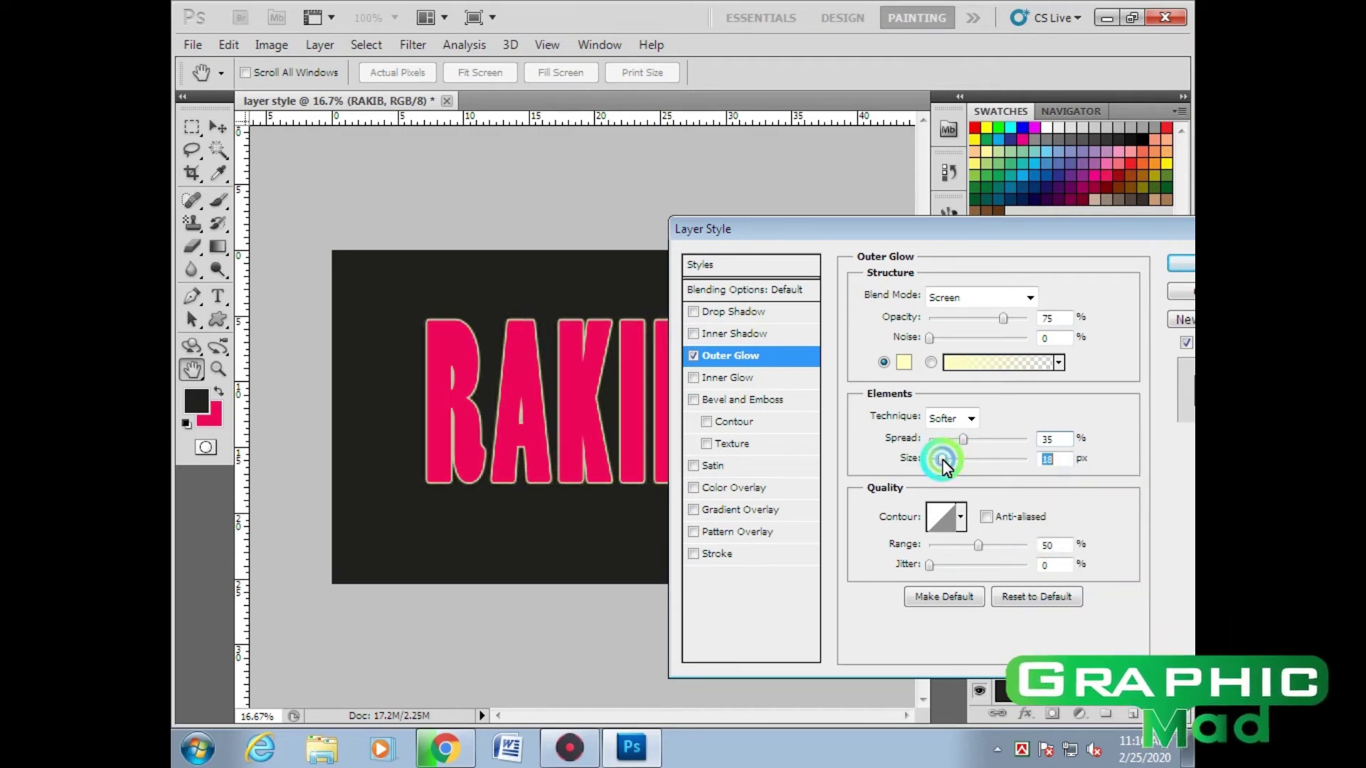
mouse_move(793, 230)
left_mouse_down()
mouse_move(1027, 447)
mouse_move(795, 233)
left_mouse_up()
Make RAKIB's outer glow bright green with 42% spread and 38 px size
left_click(924, 373)
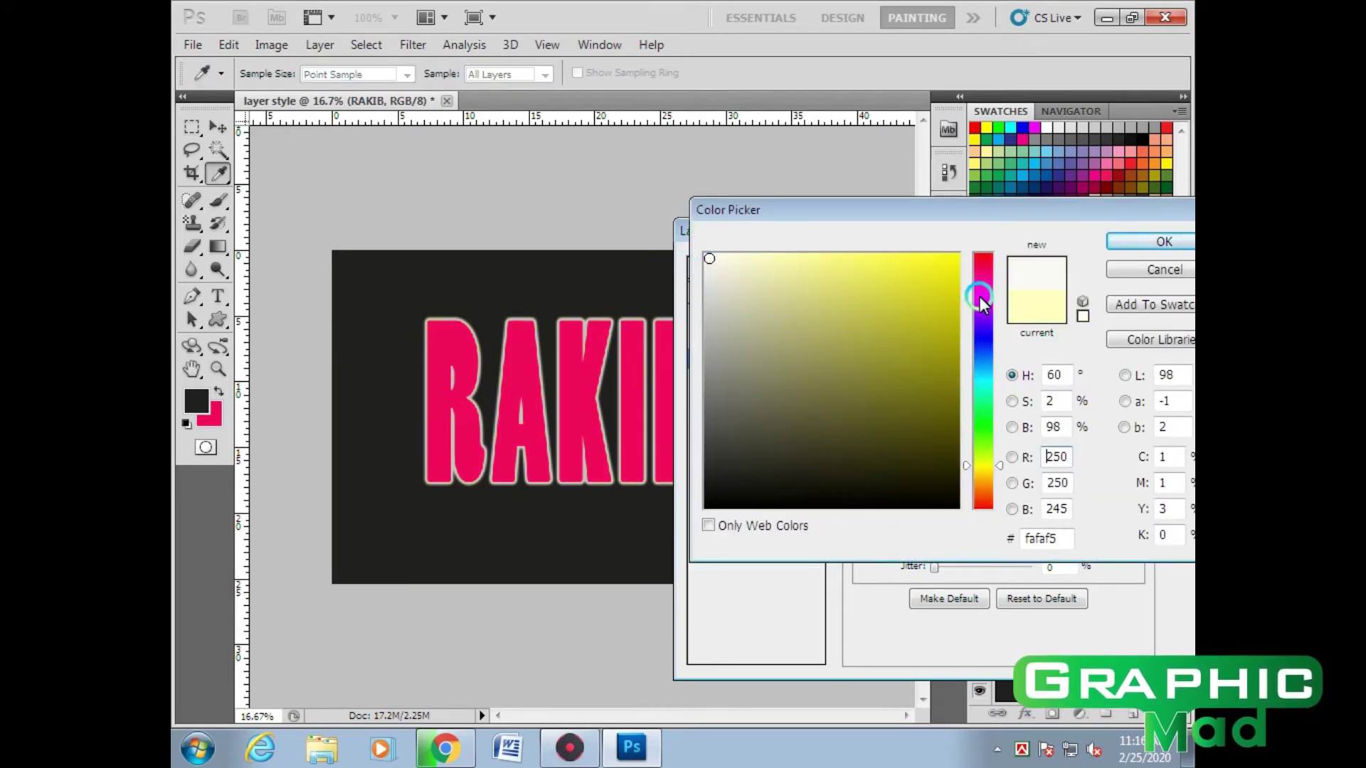
left_click(985, 411)
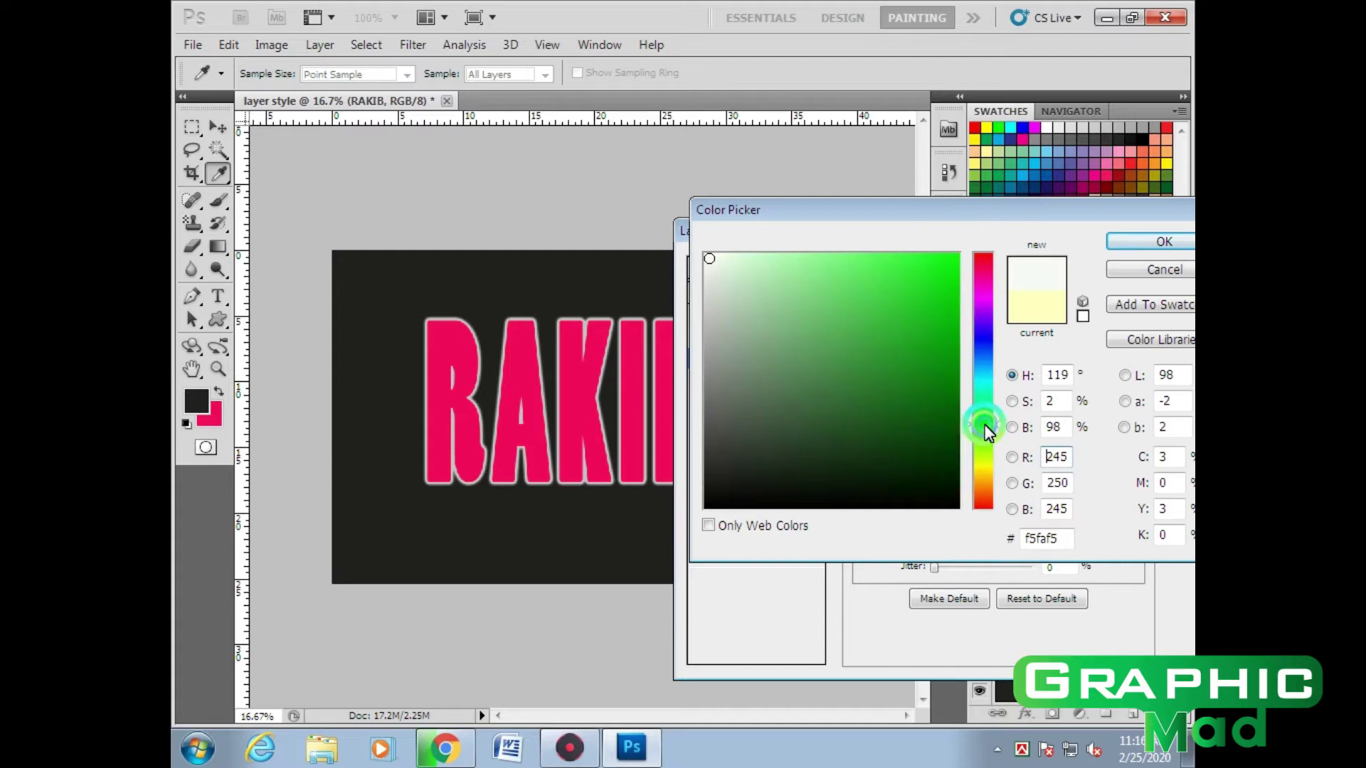
left_click(953, 257)
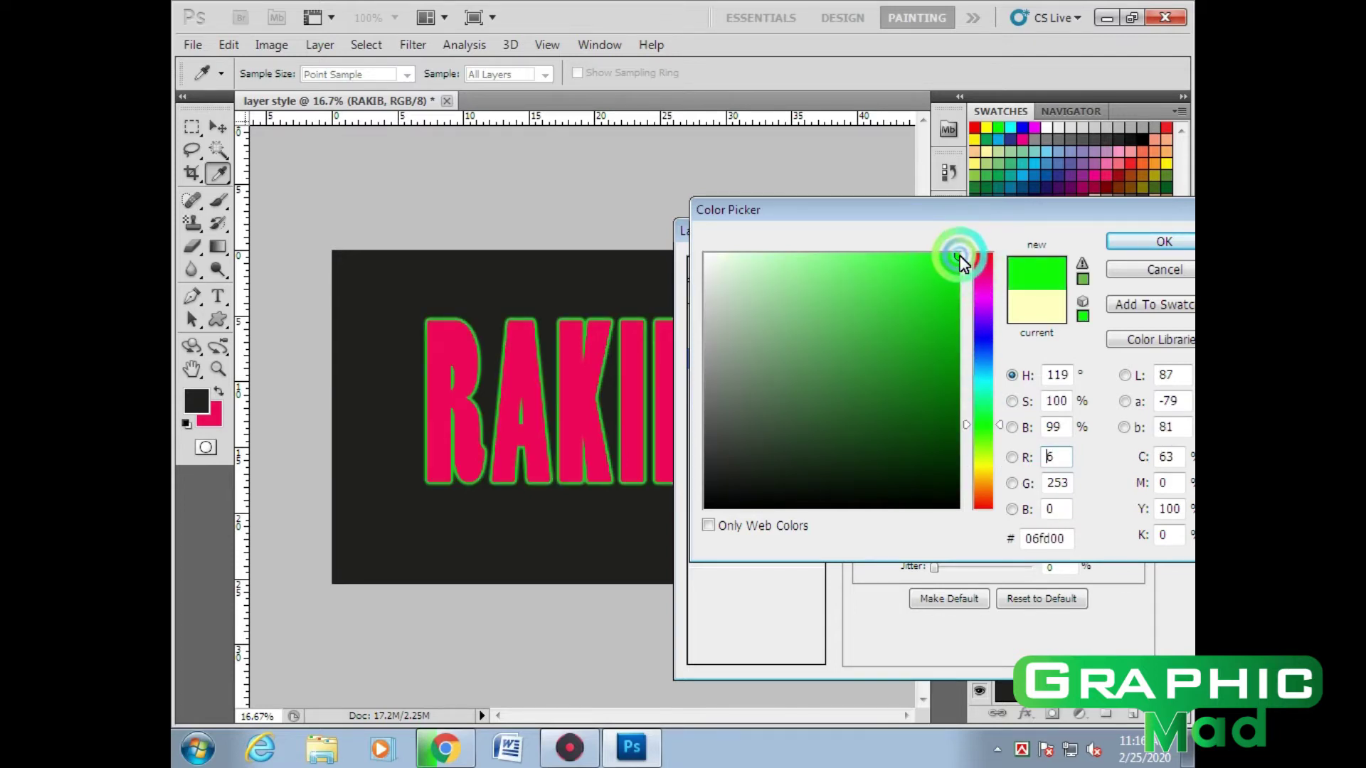
left_click(1074, 366)
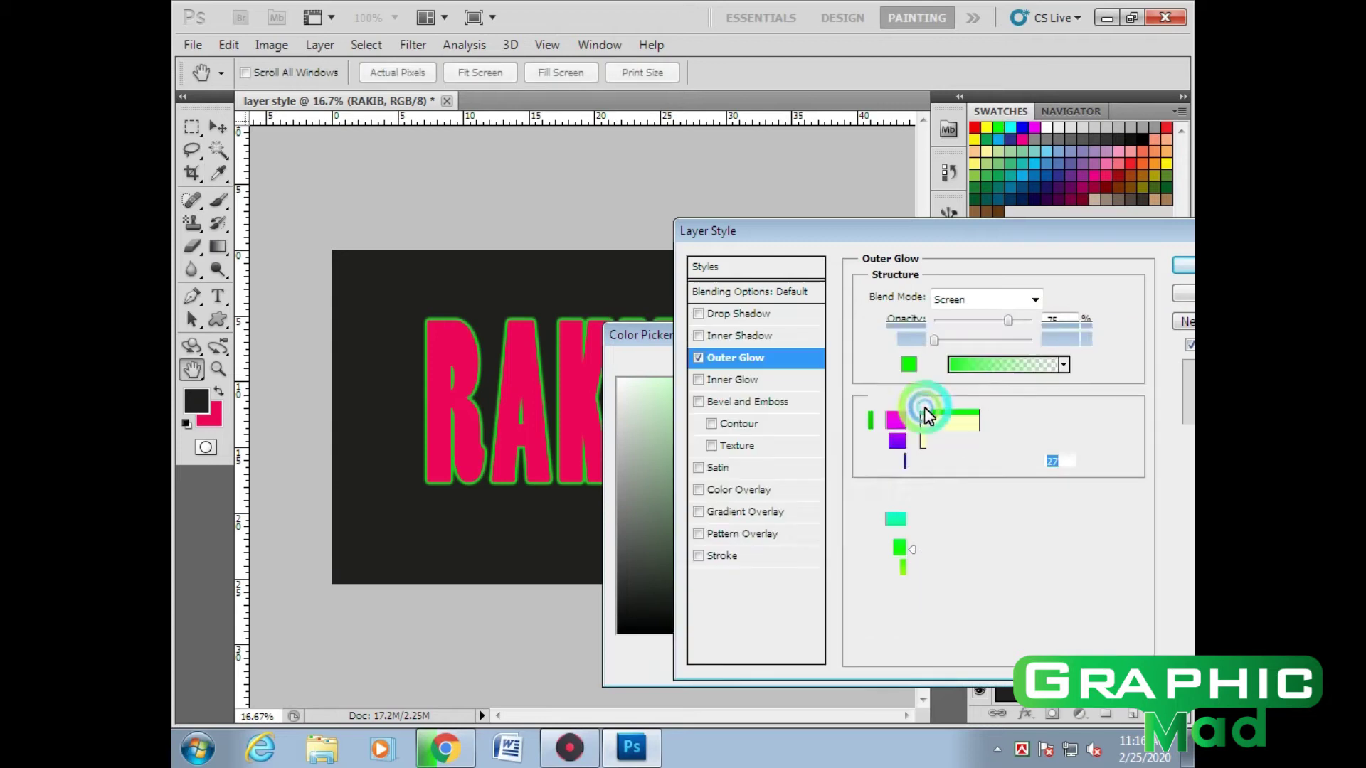
left_click_drag(953, 461, 956, 464)
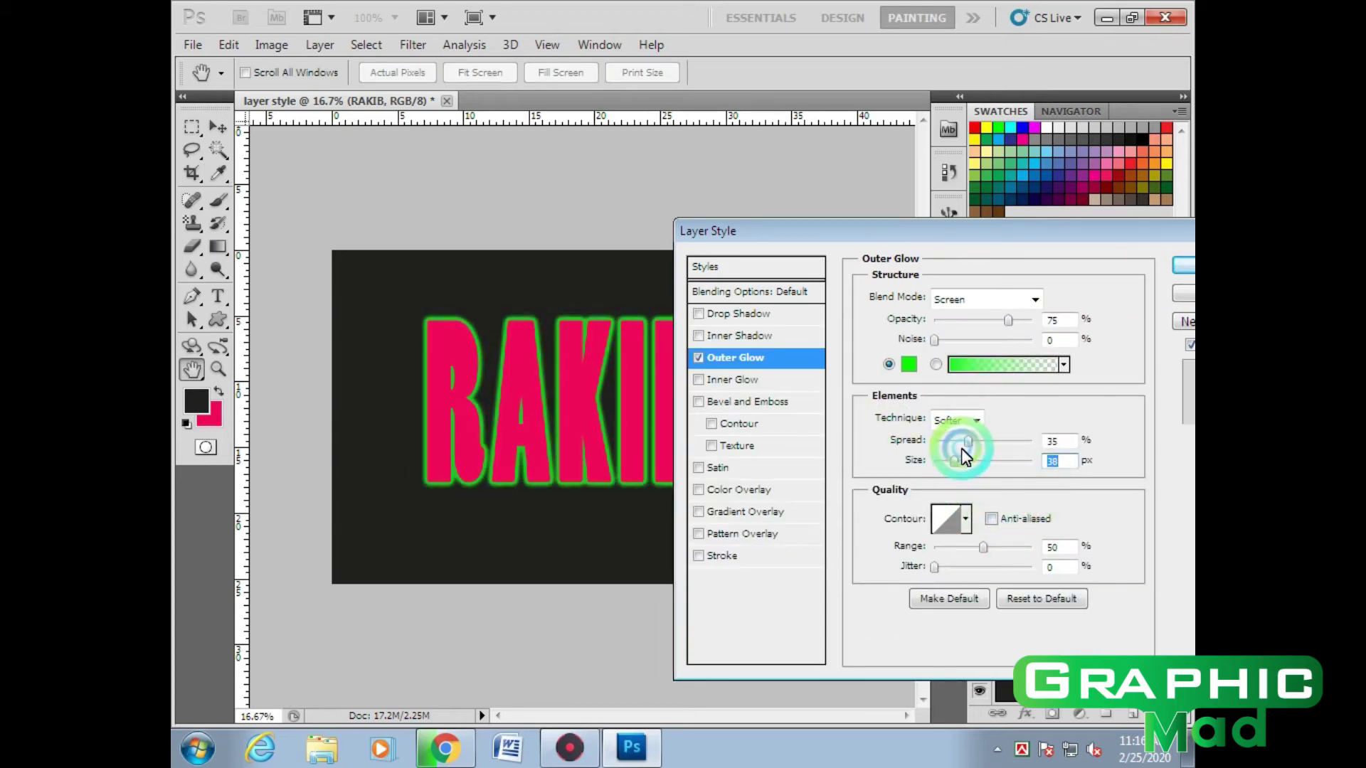
left_click_drag(979, 441, 997, 441)
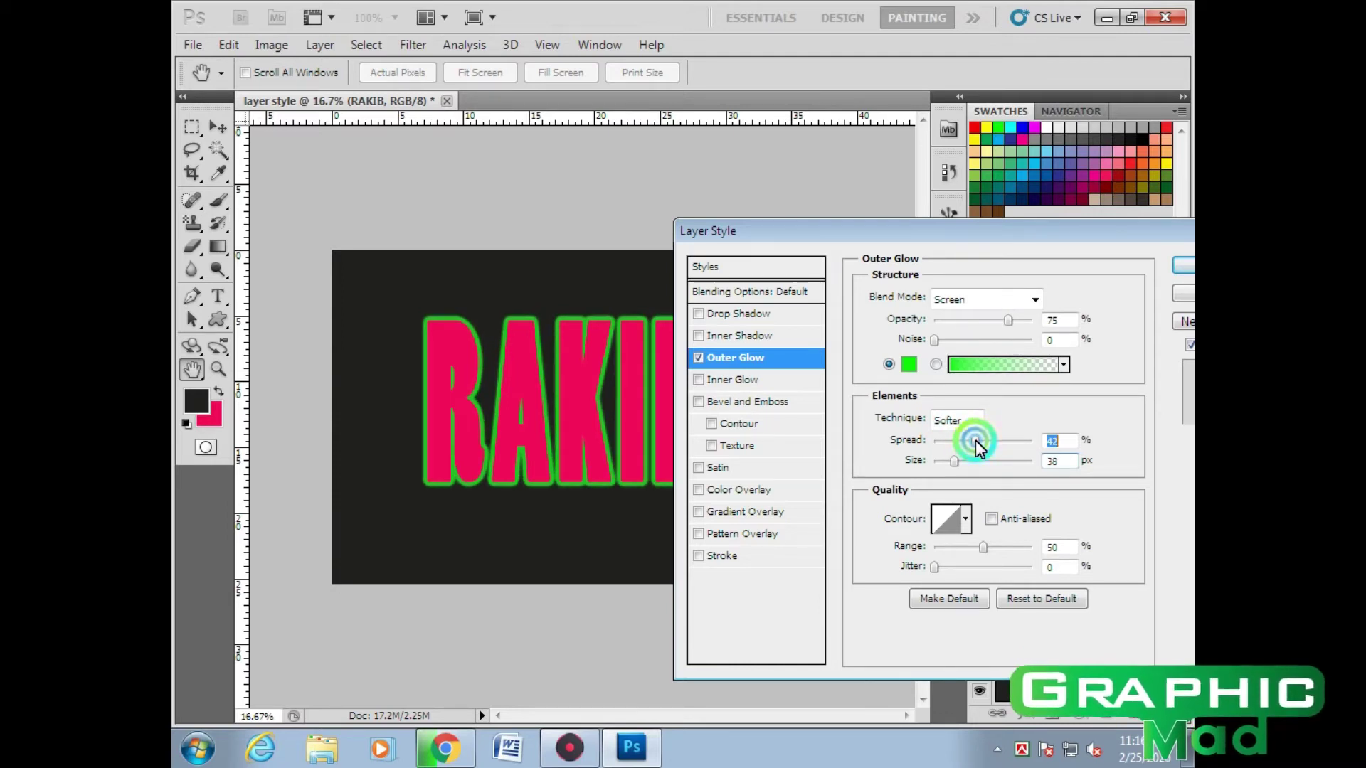
mouse_move(942, 230)
left_mouse_down()
mouse_move(1175, 471)
mouse_move(1014, 192)
left_mouse_up()
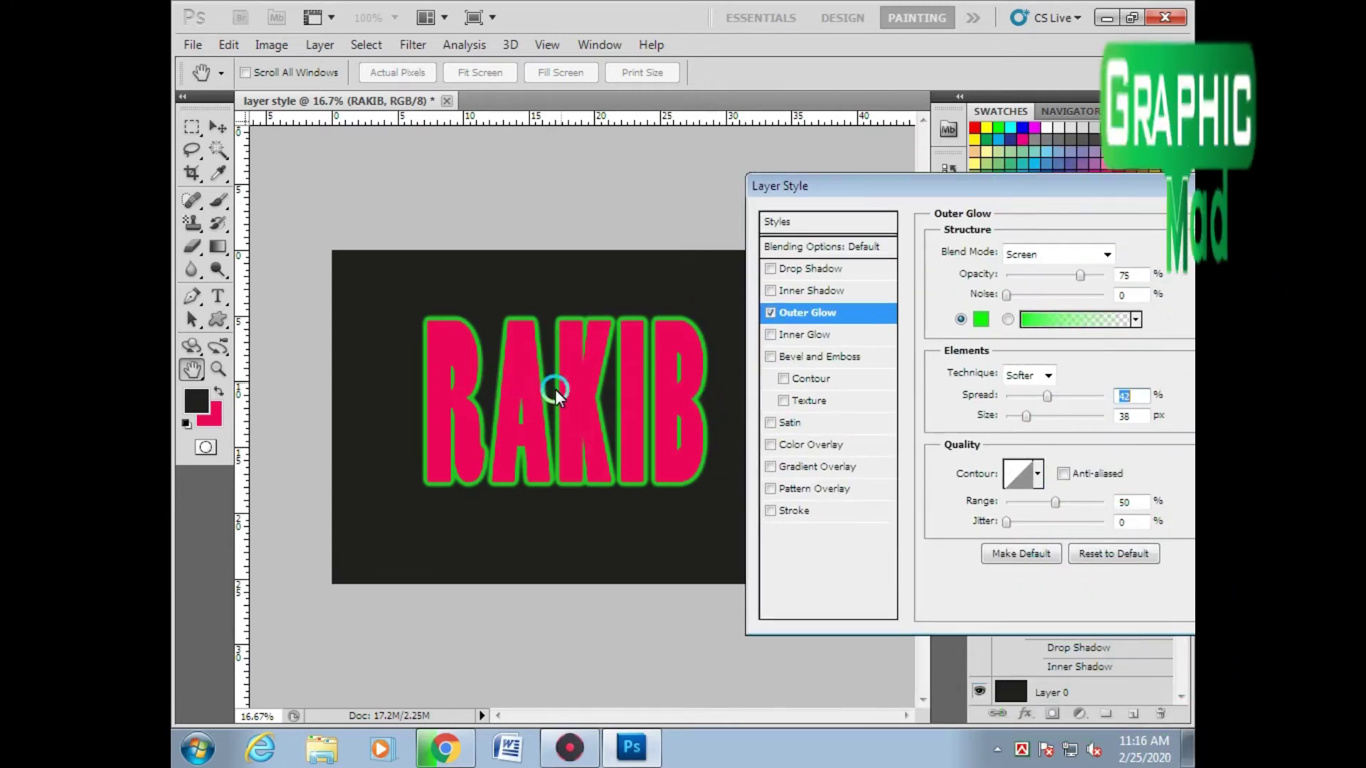
Preview several glow contour presets, settle on Linear, and thin the glow to about 21 px
left_click(1039, 475)
left_click(961, 518)
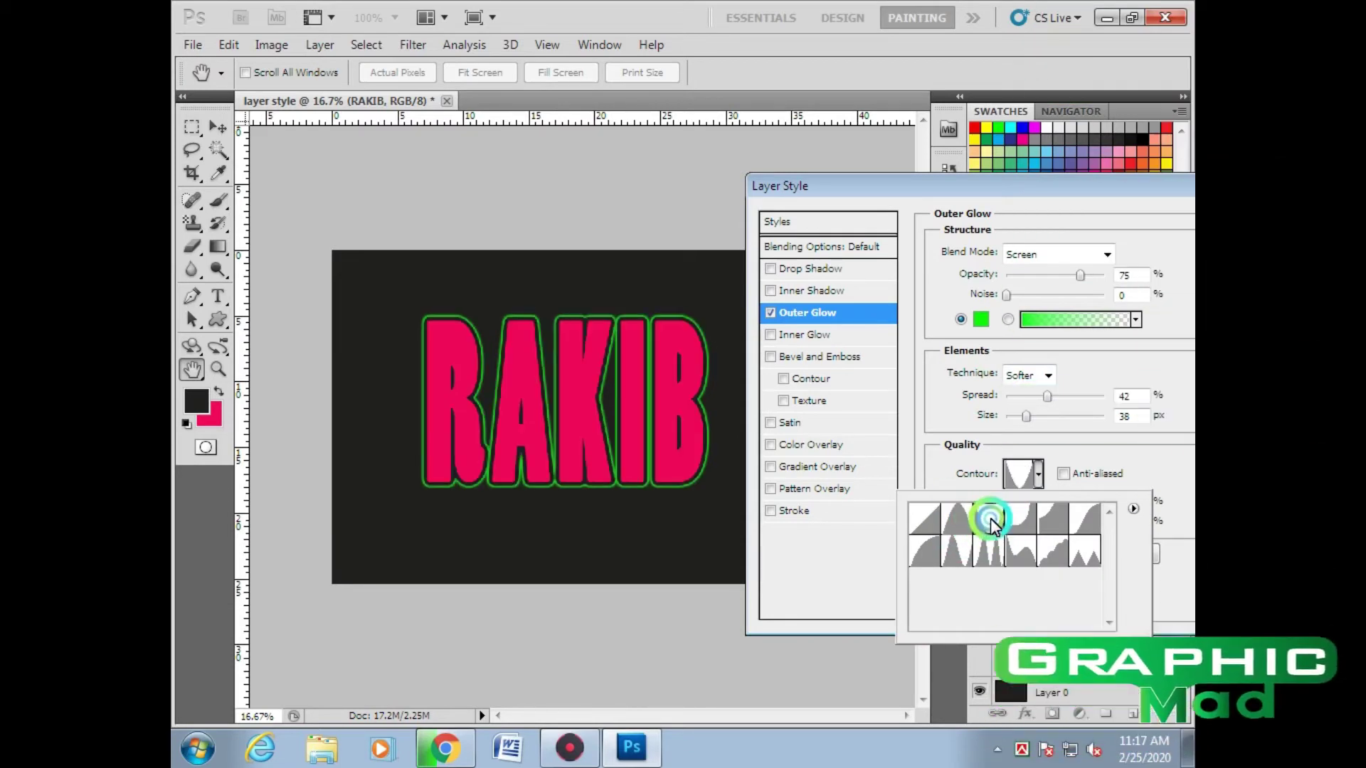
left_click(1015, 526)
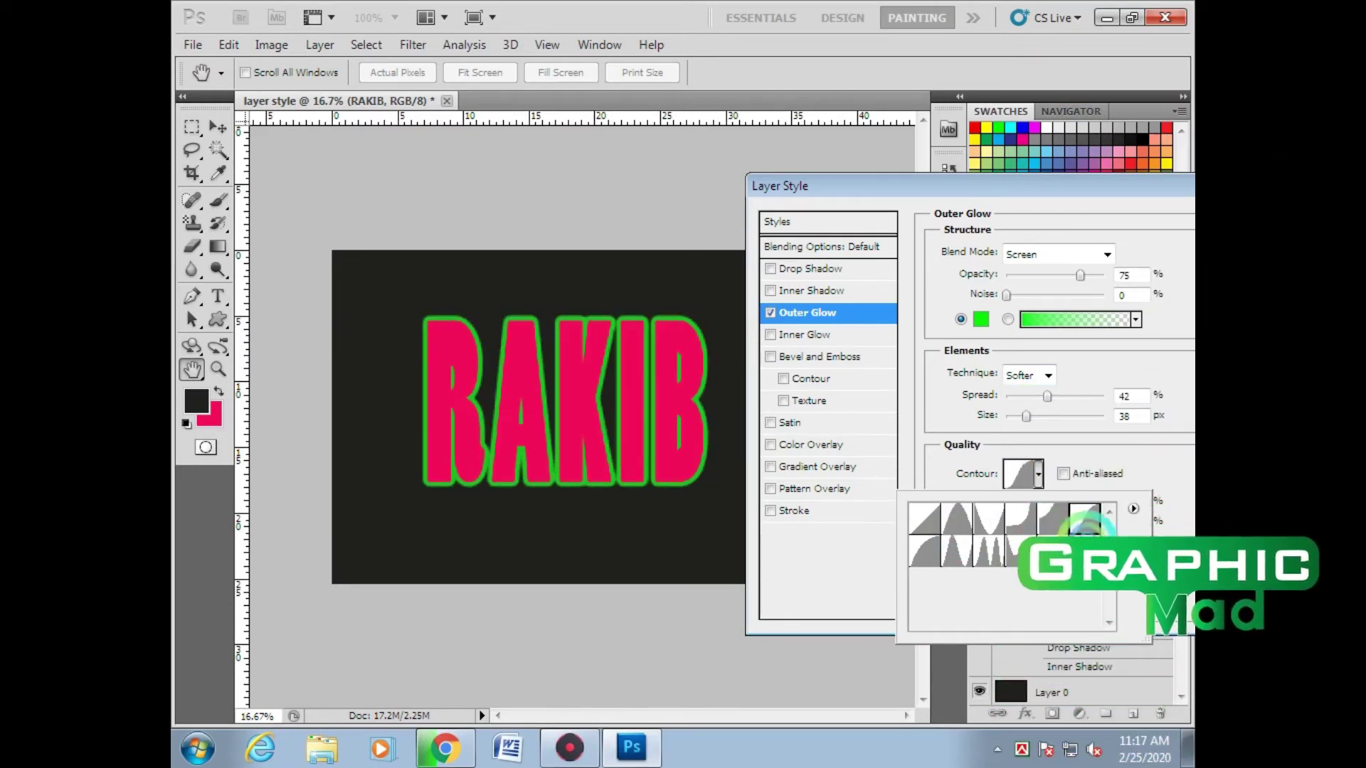
left_click(1058, 554)
left_click(1017, 552)
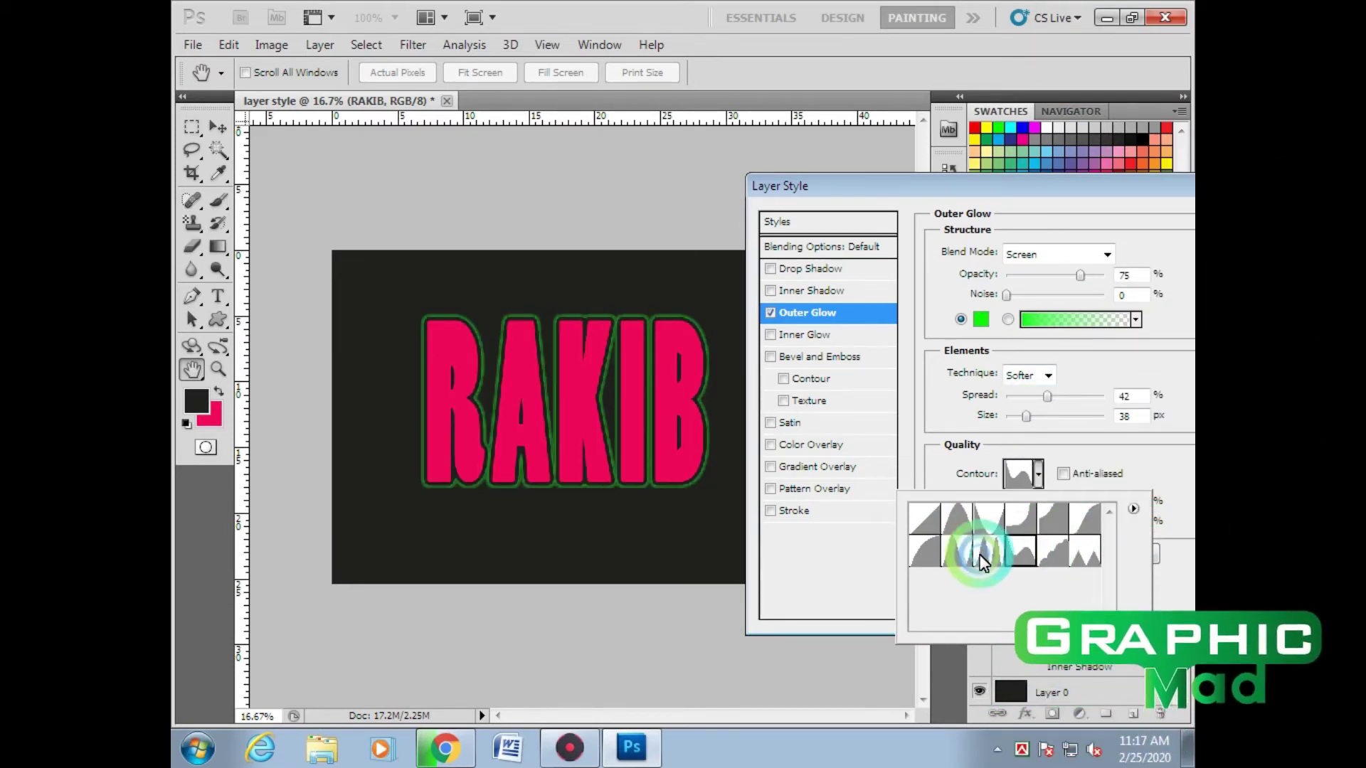
left_click(960, 557)
left_click(923, 523)
left_click(1015, 553)
left_click(1127, 482)
left_click(1042, 555)
left_click_drag(1029, 418, 1014, 418)
Set the green glow size to 29 px and add 100% noise for a grainy edge
left_click(1046, 397)
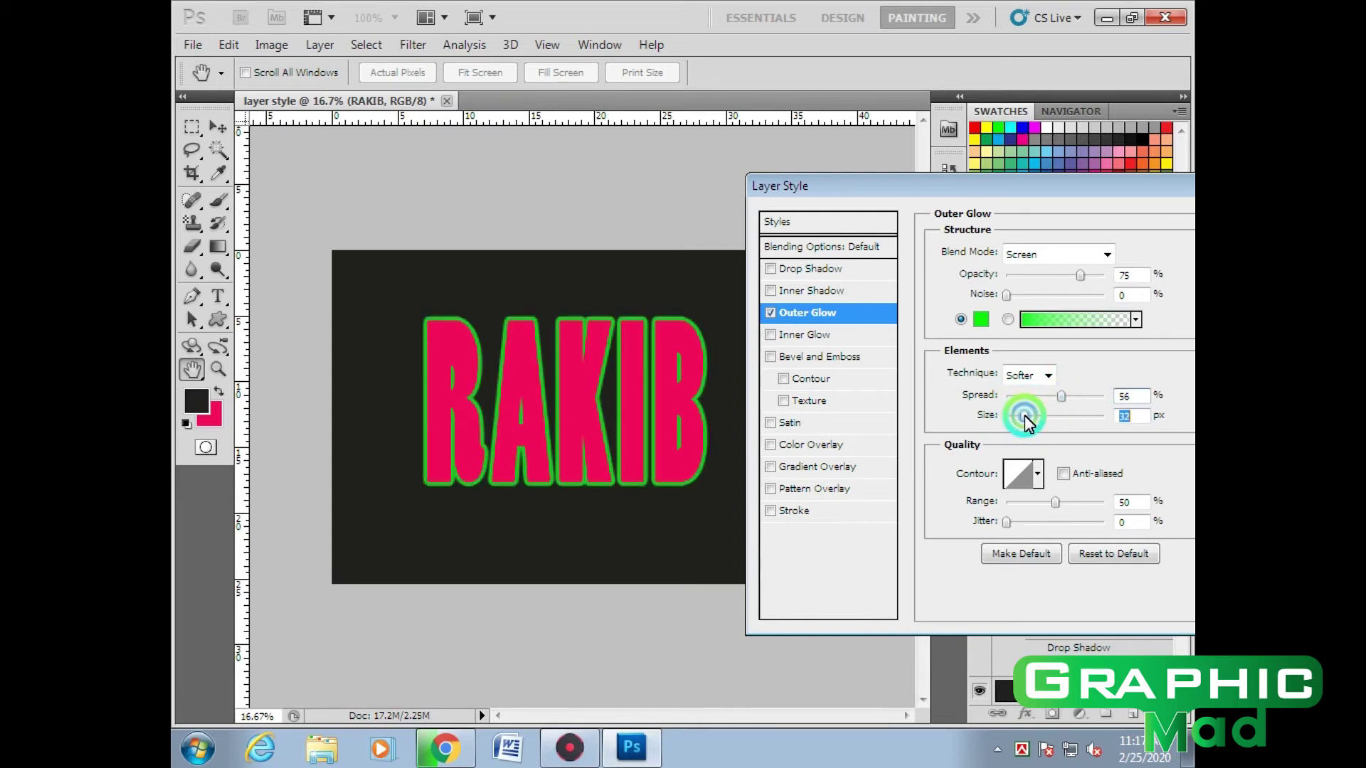
left_click_drag(1018, 420, 1022, 416)
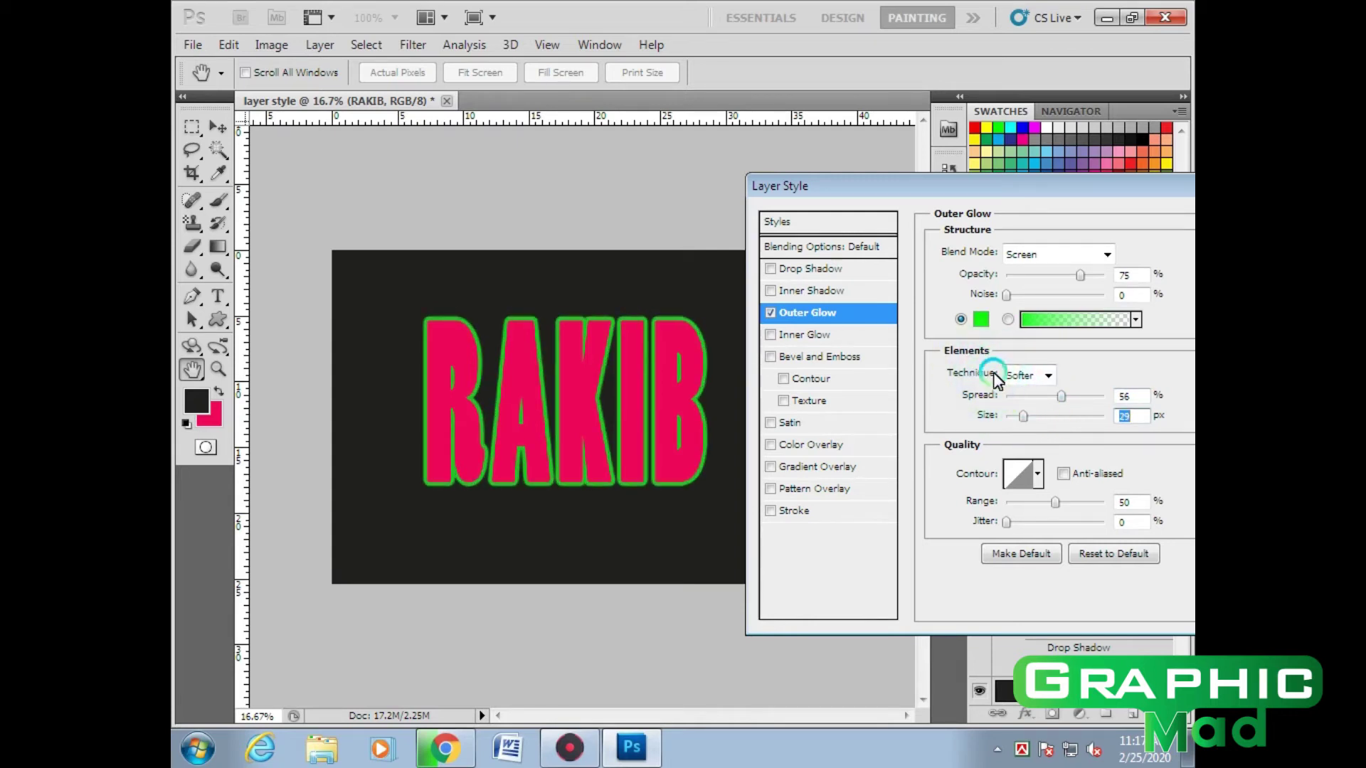
left_click(1037, 413)
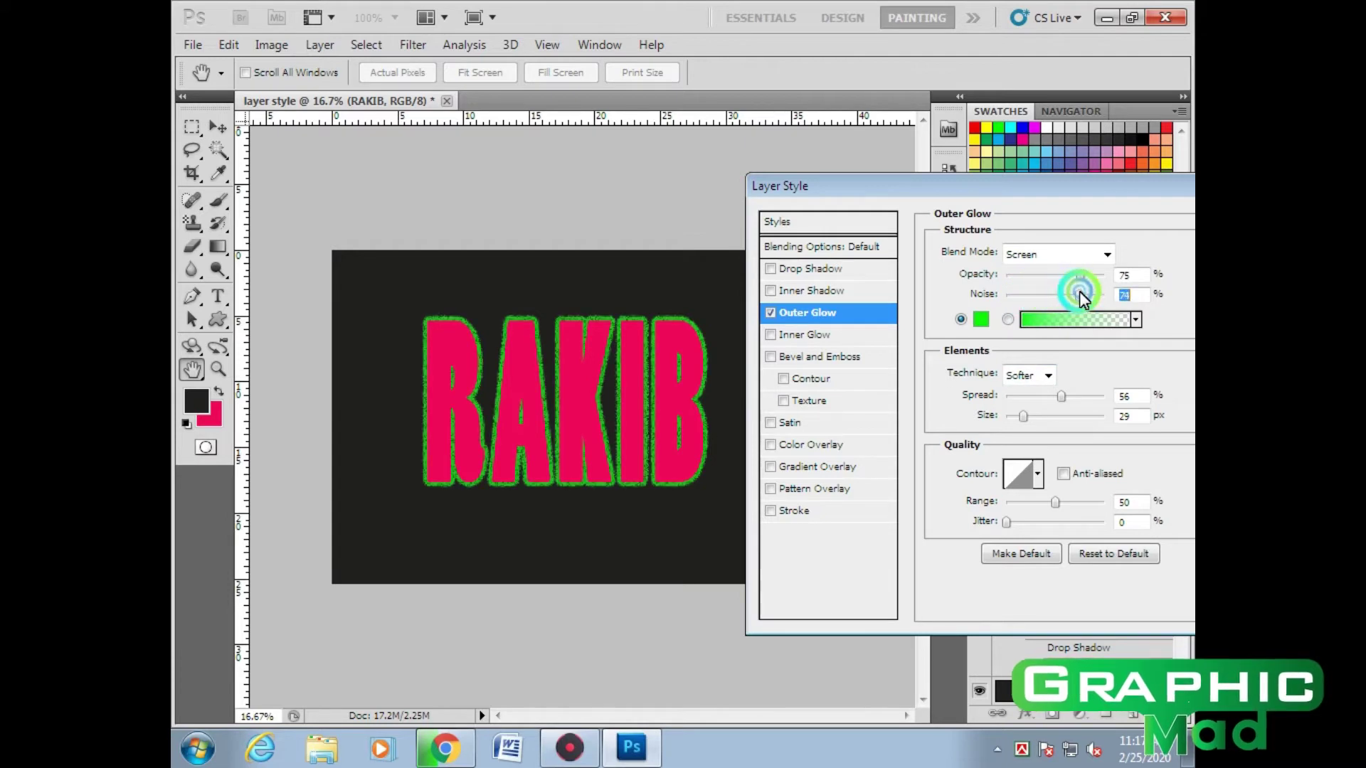
left_click_drag(1097, 294, 1103, 294)
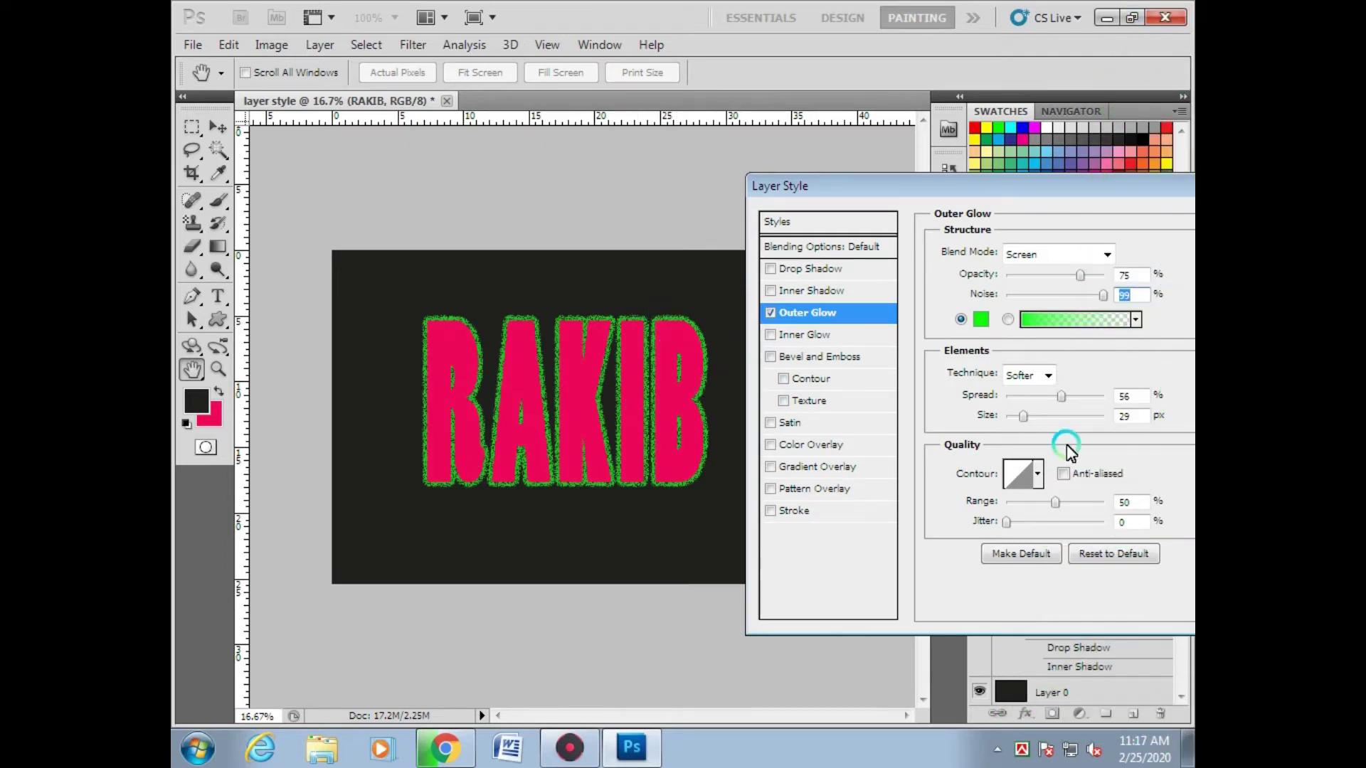
mouse_move(1104, 292)
left_mouse_down()
mouse_move(1015, 293)
mouse_move(1104, 294)
left_mouse_up()
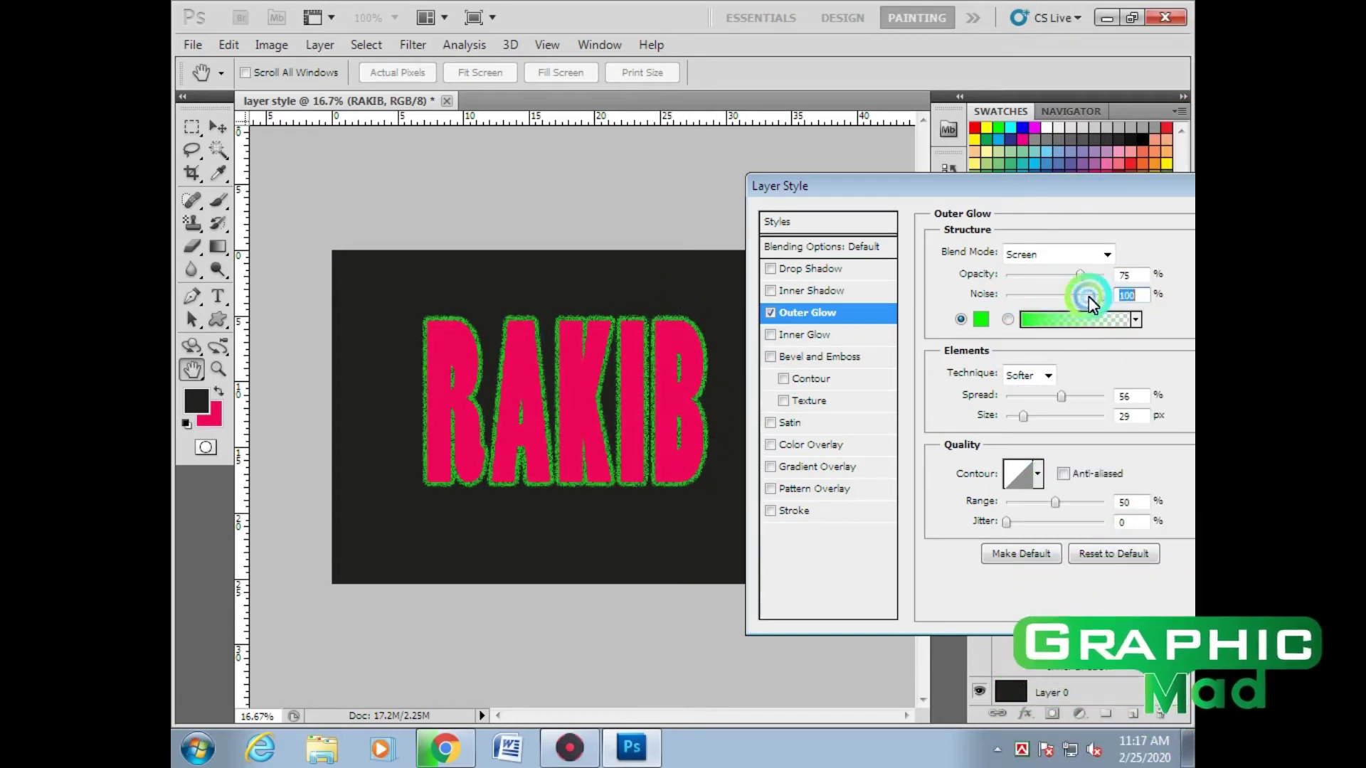
left_click_drag(1099, 293, 1104, 310)
Change the outer glow colour to near-white in the Color Picker
left_click(981, 319)
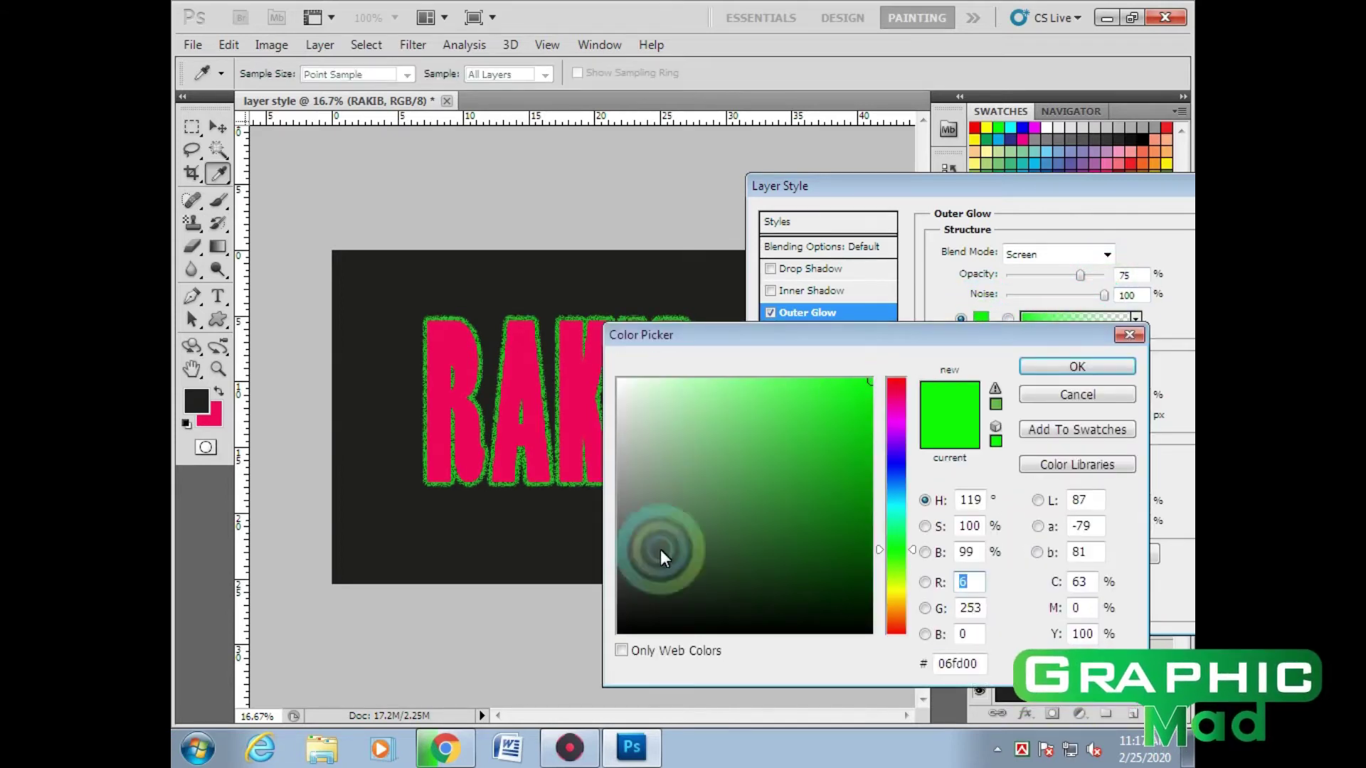
left_click(882, 387)
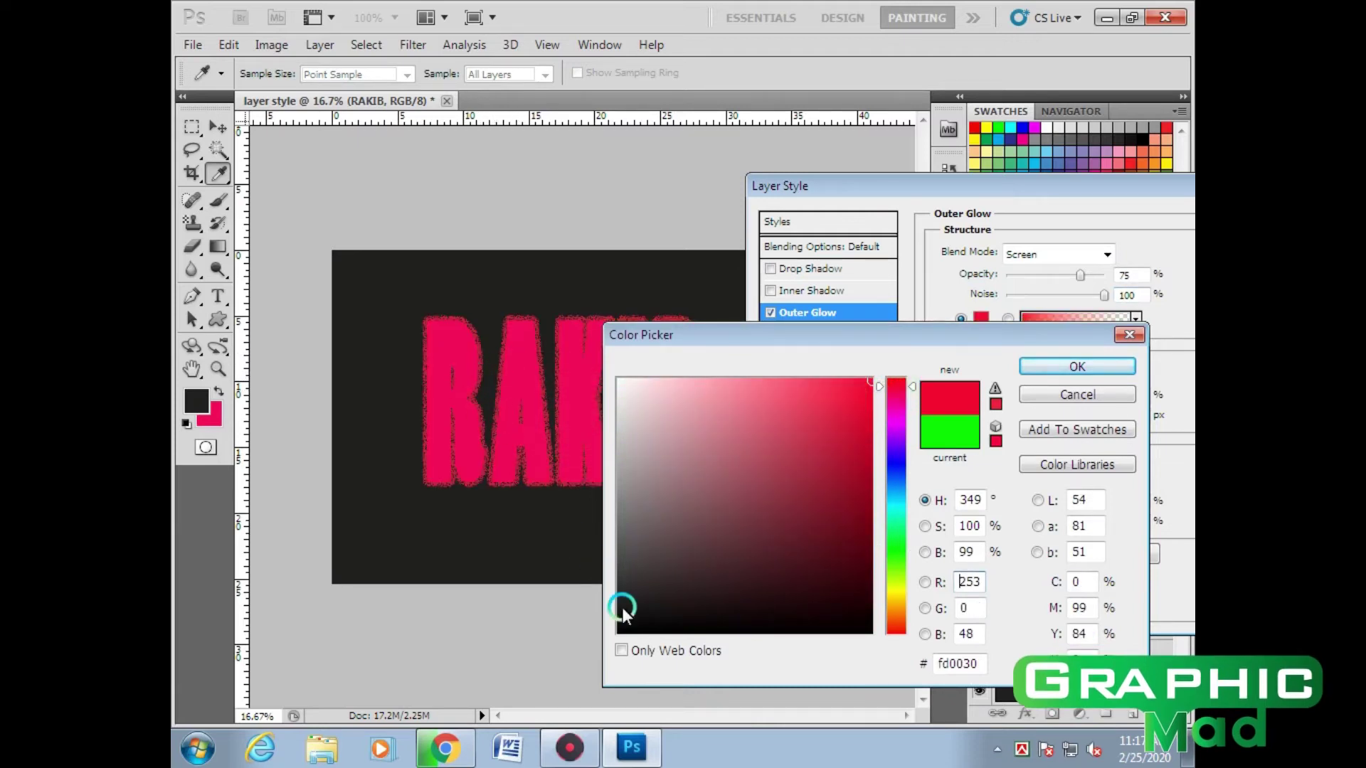
left_click_drag(645, 635, 634, 384)
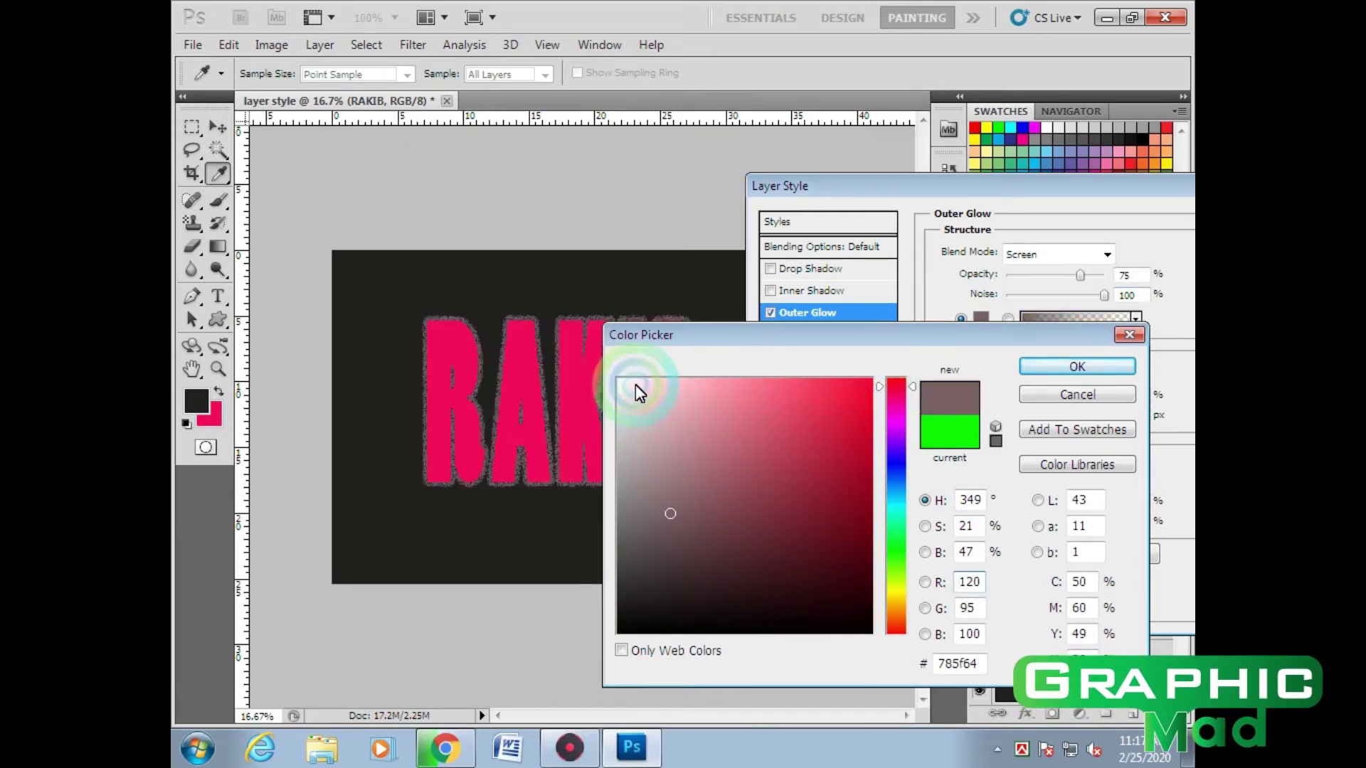
left_click(756, 389)
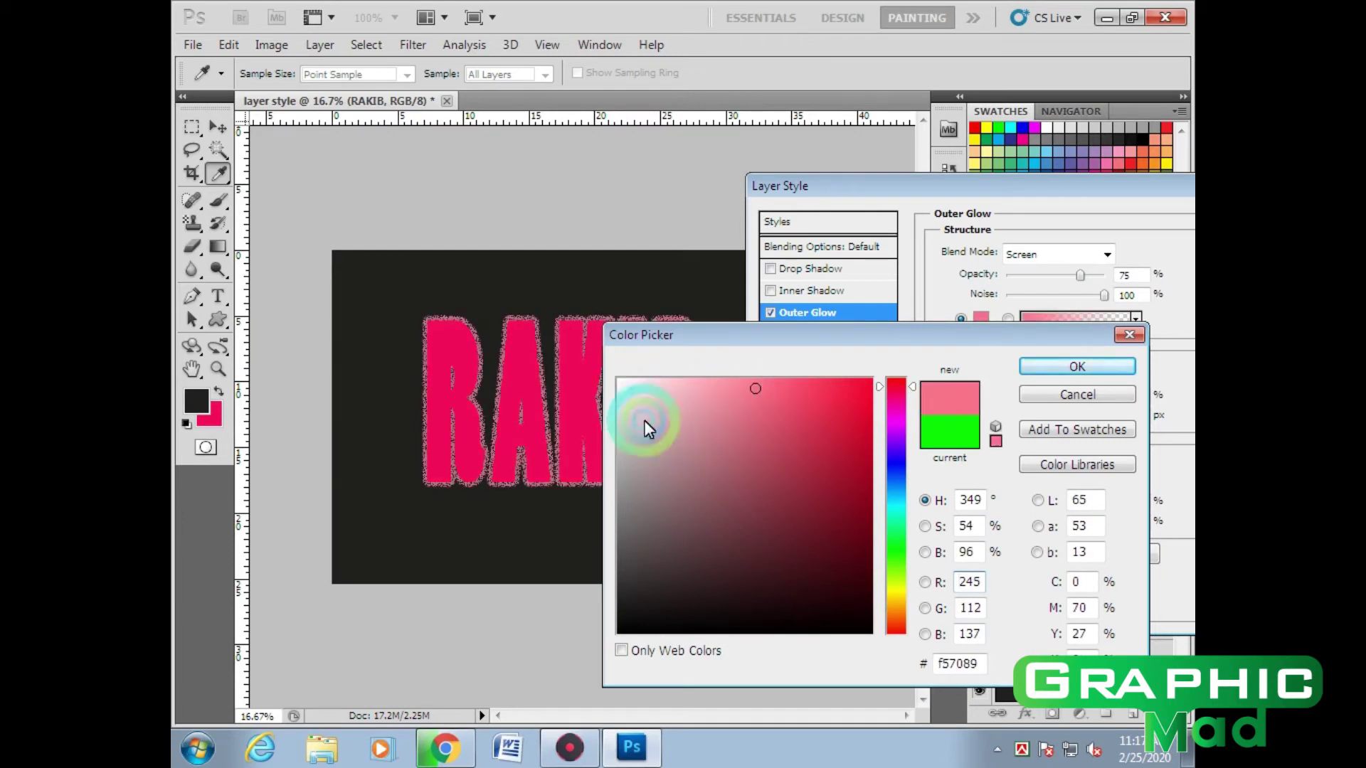
left_click(621, 382)
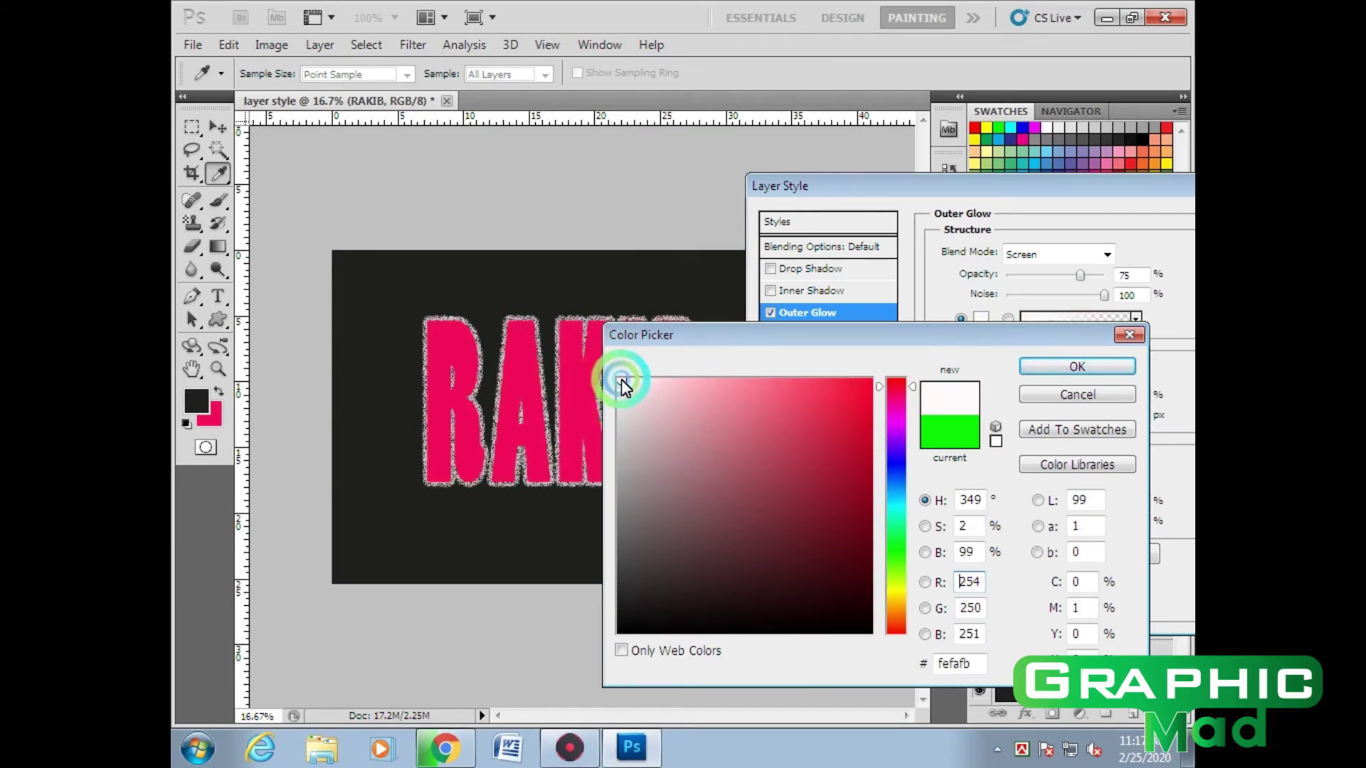
left_click(636, 487)
mouse_move(783, 334)
left_mouse_down()
mouse_move(760, 621)
mouse_move(738, 419)
left_mouse_up()
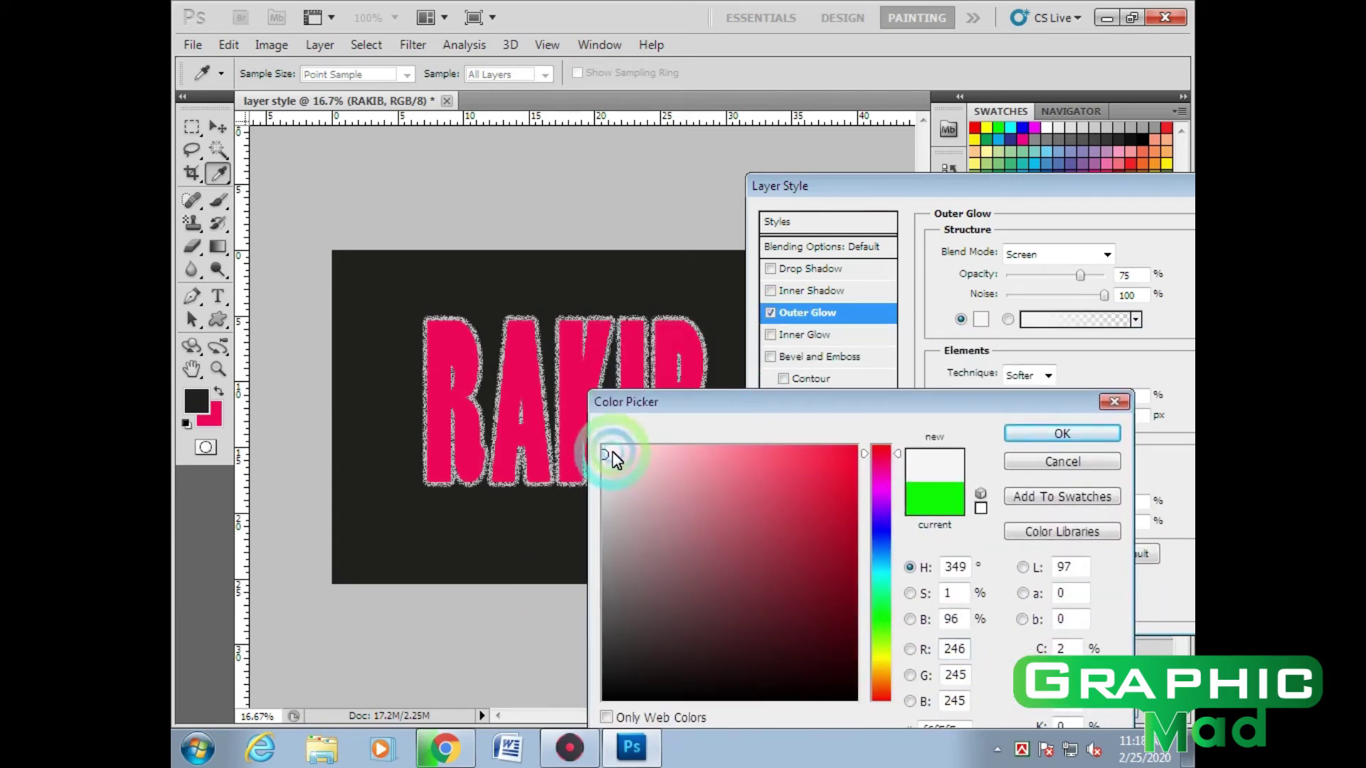
left_click(1033, 436)
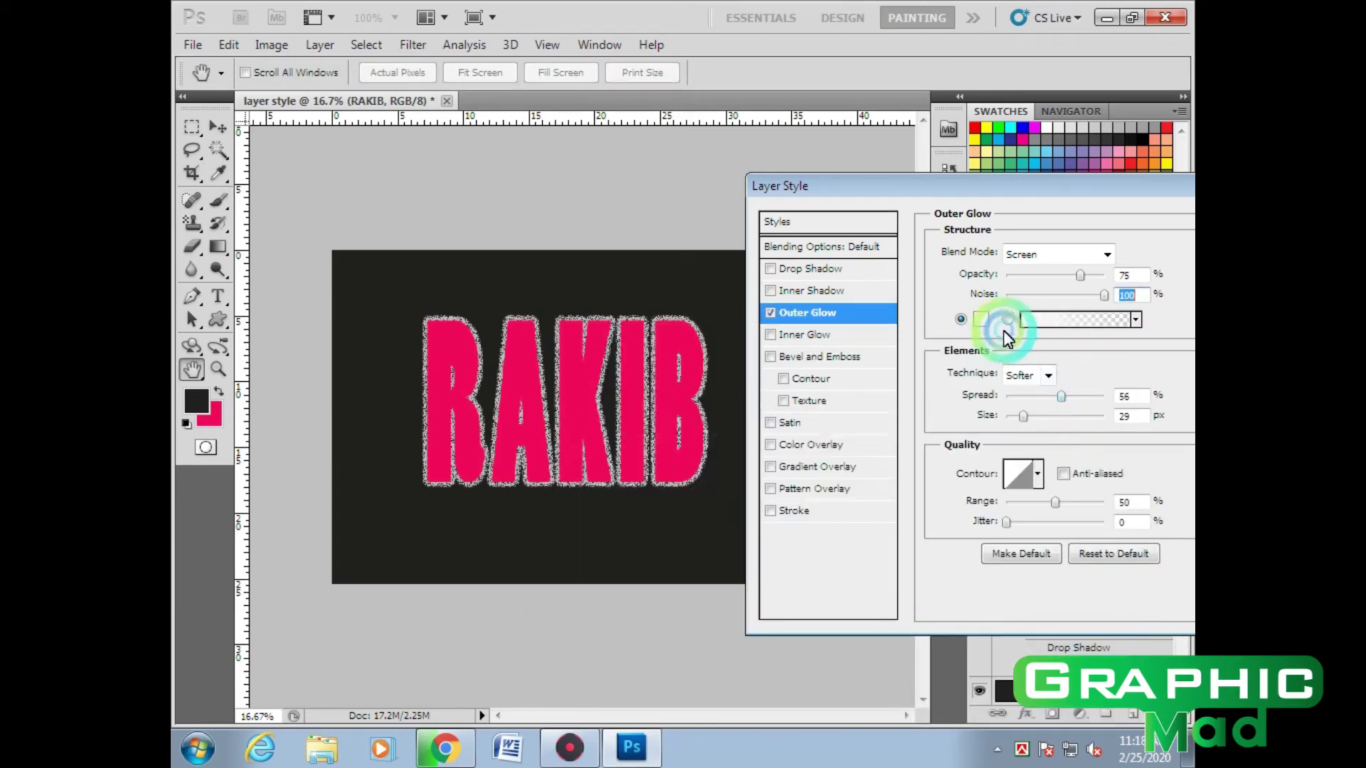
Toggle the outer glow off and on to compare, then apply the layer style
left_click(771, 313)
left_click(812, 315)
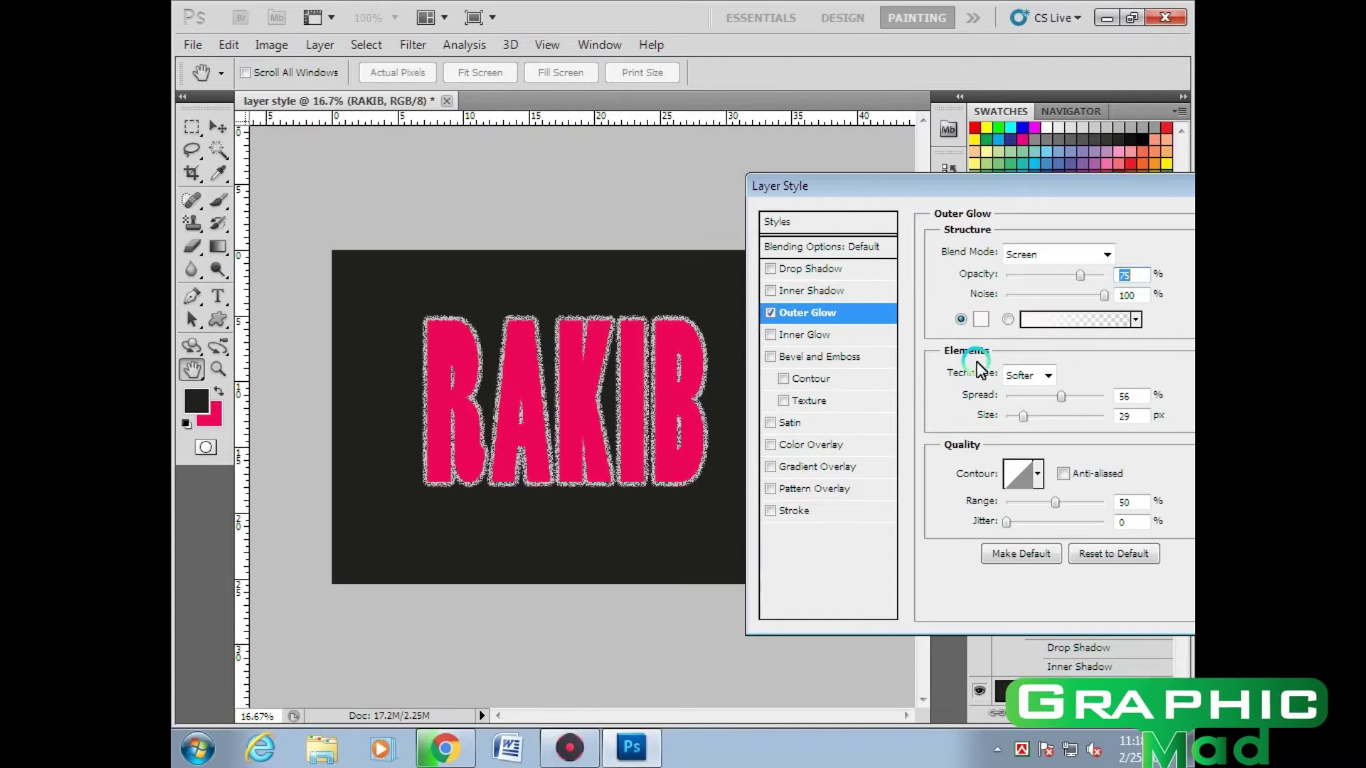
left_click(1088, 211)
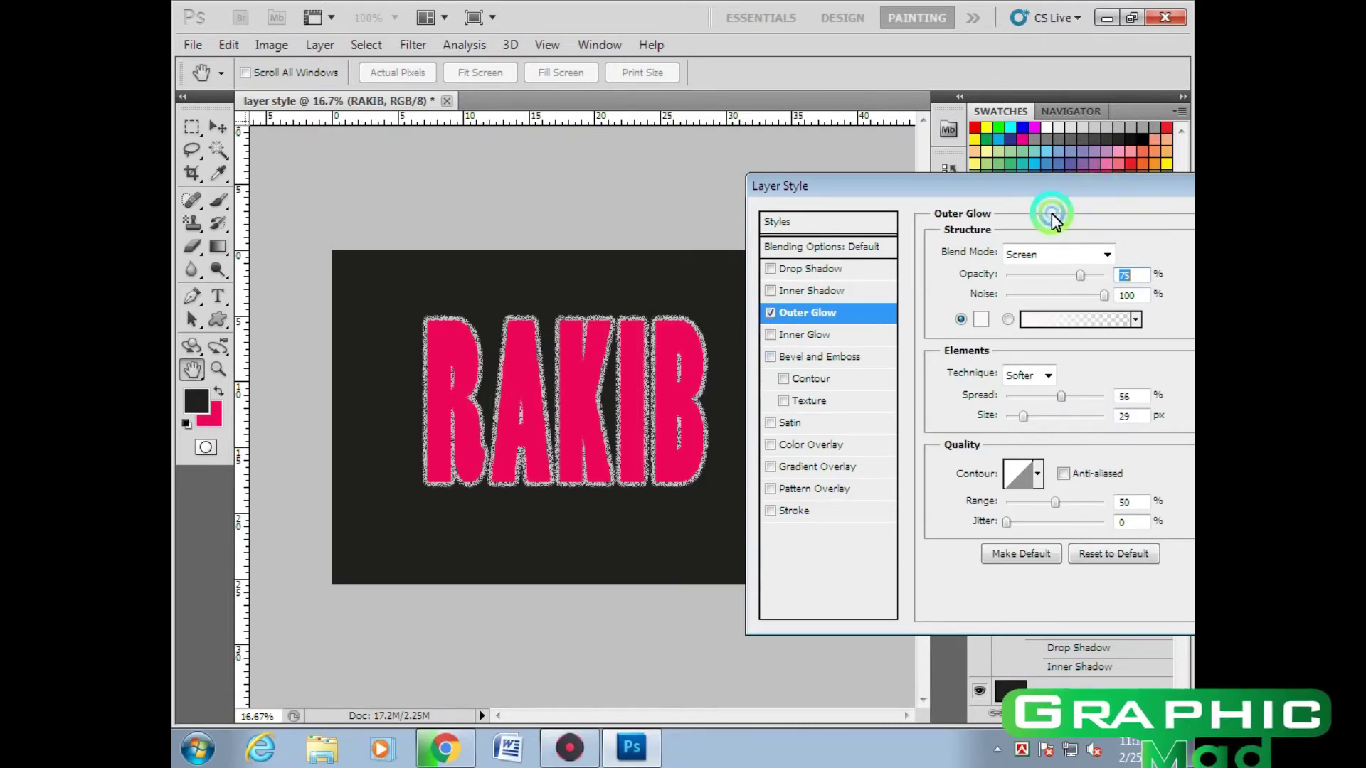
left_click_drag(1088, 192, 904, 288)
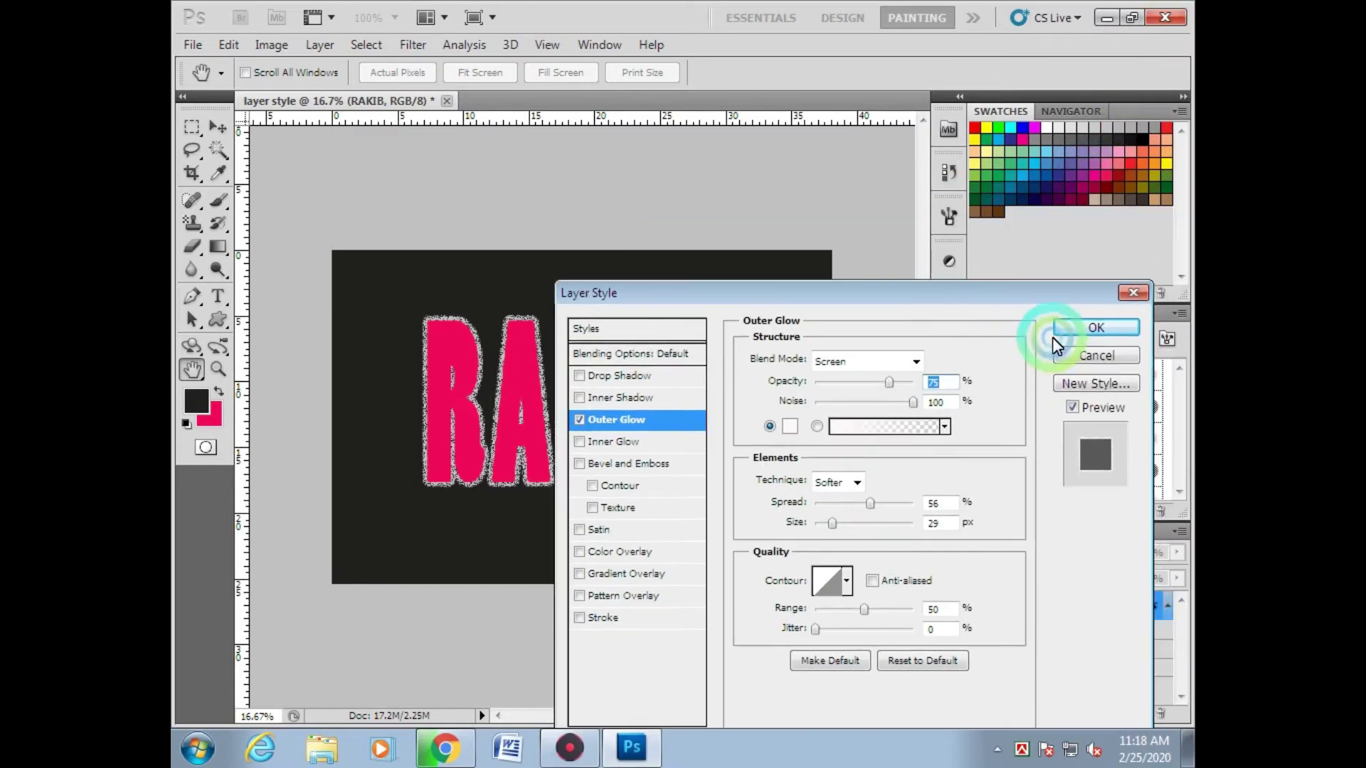
left_click(1099, 326)
key("v")
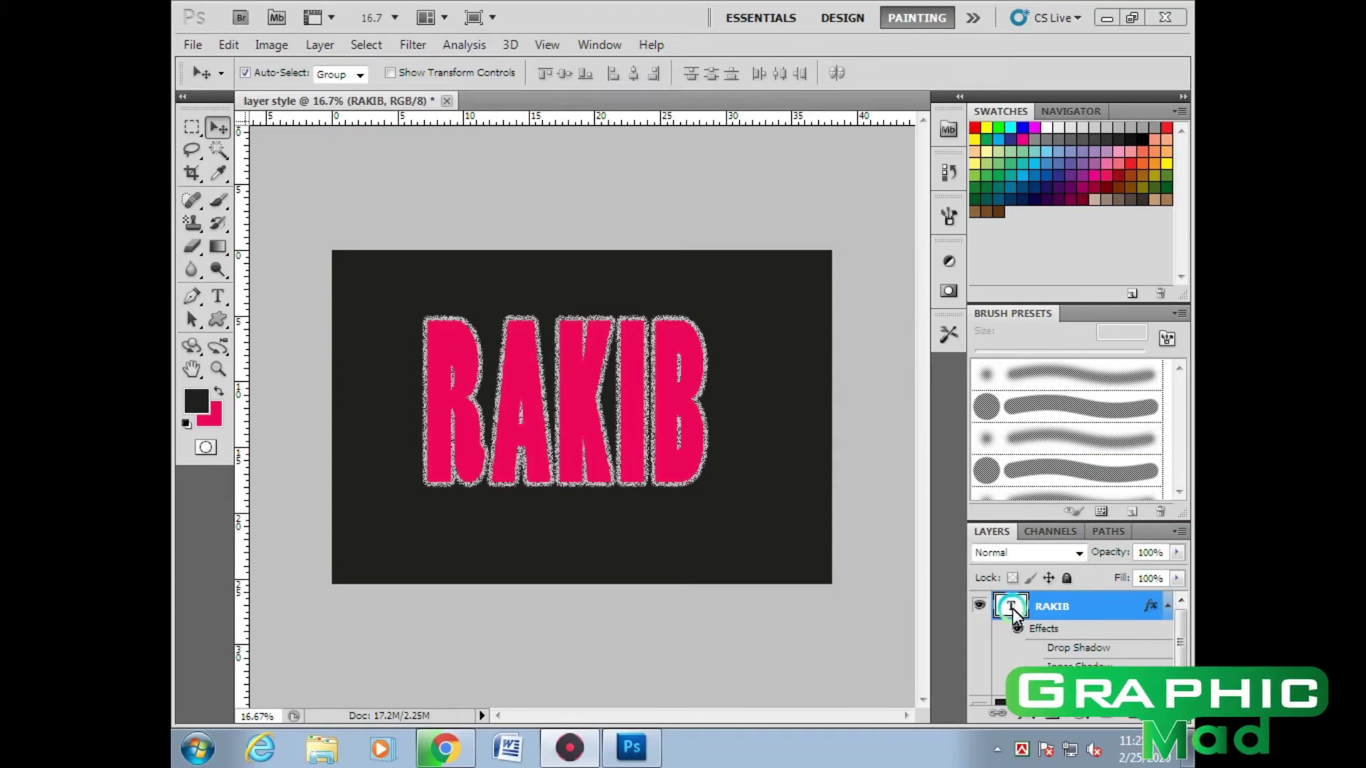
Reopen RAKIB's layer style, swap Outer Glow for an Inner Glow of about 131 px
left_click(1105, 609)
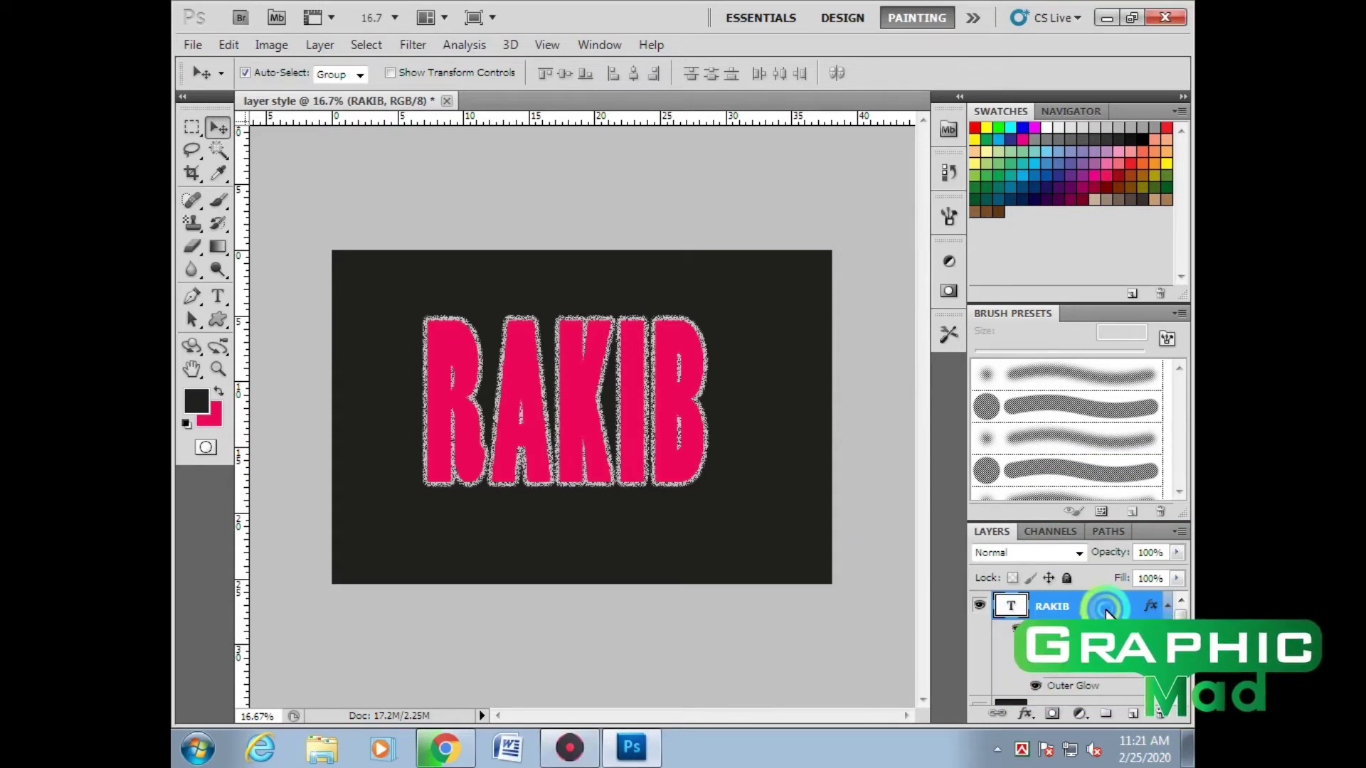
double_click(1083, 608)
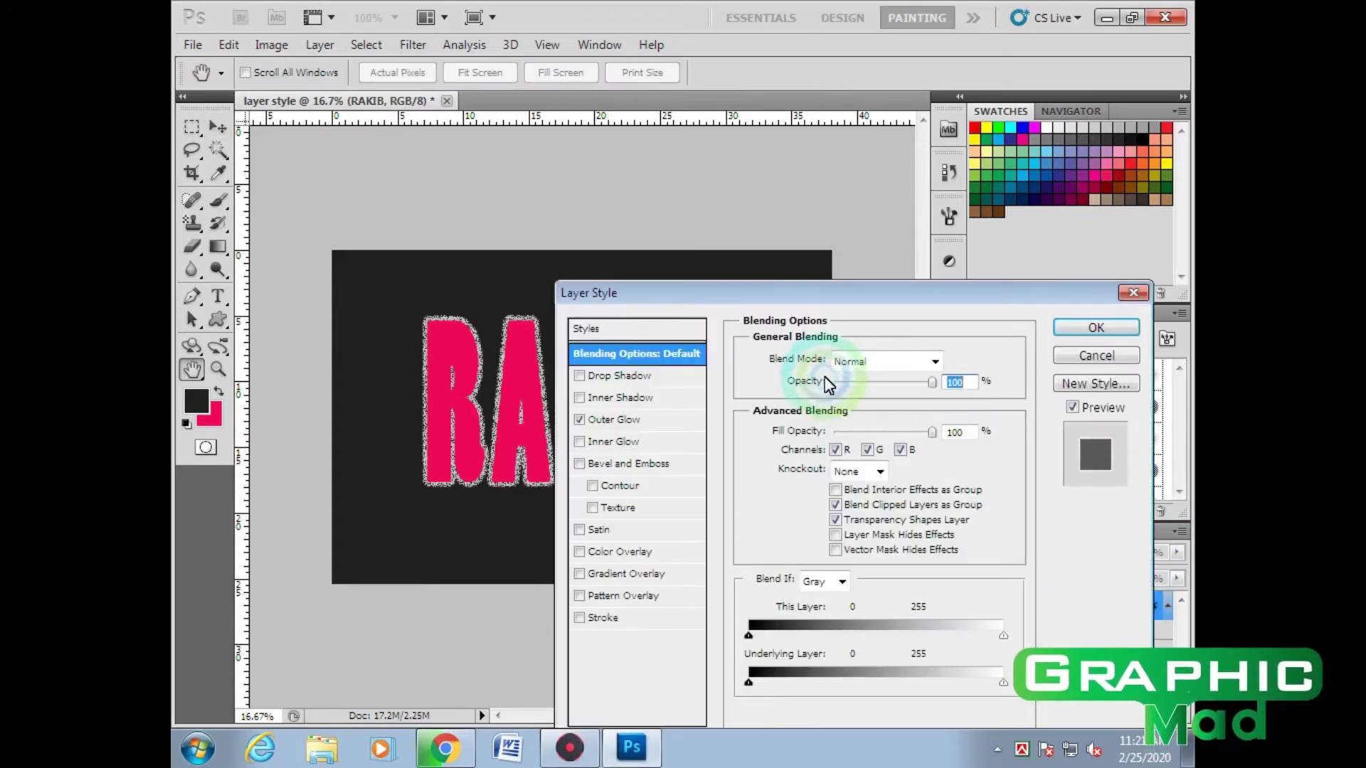
left_click_drag(789, 290, 868, 149)
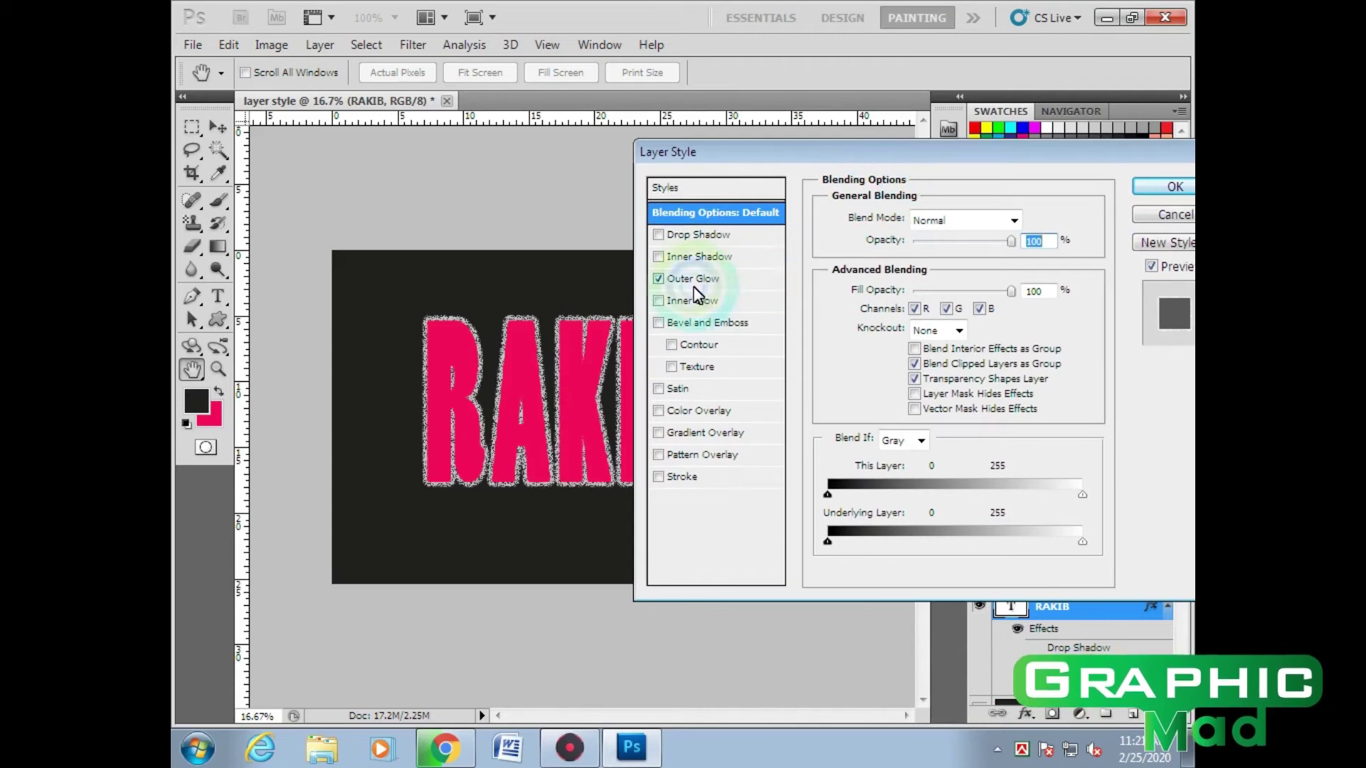
left_click(658, 279)
left_click(710, 299)
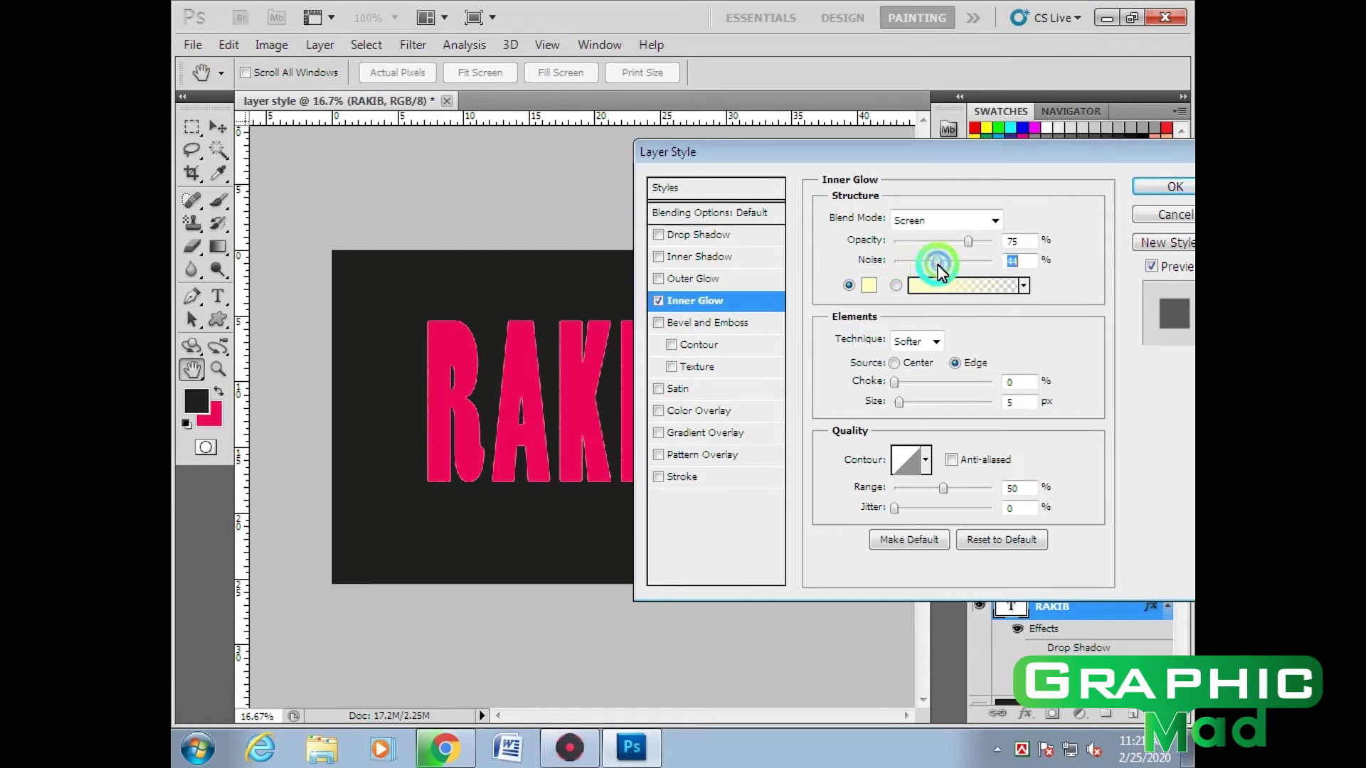
left_click_drag(896, 402, 948, 404)
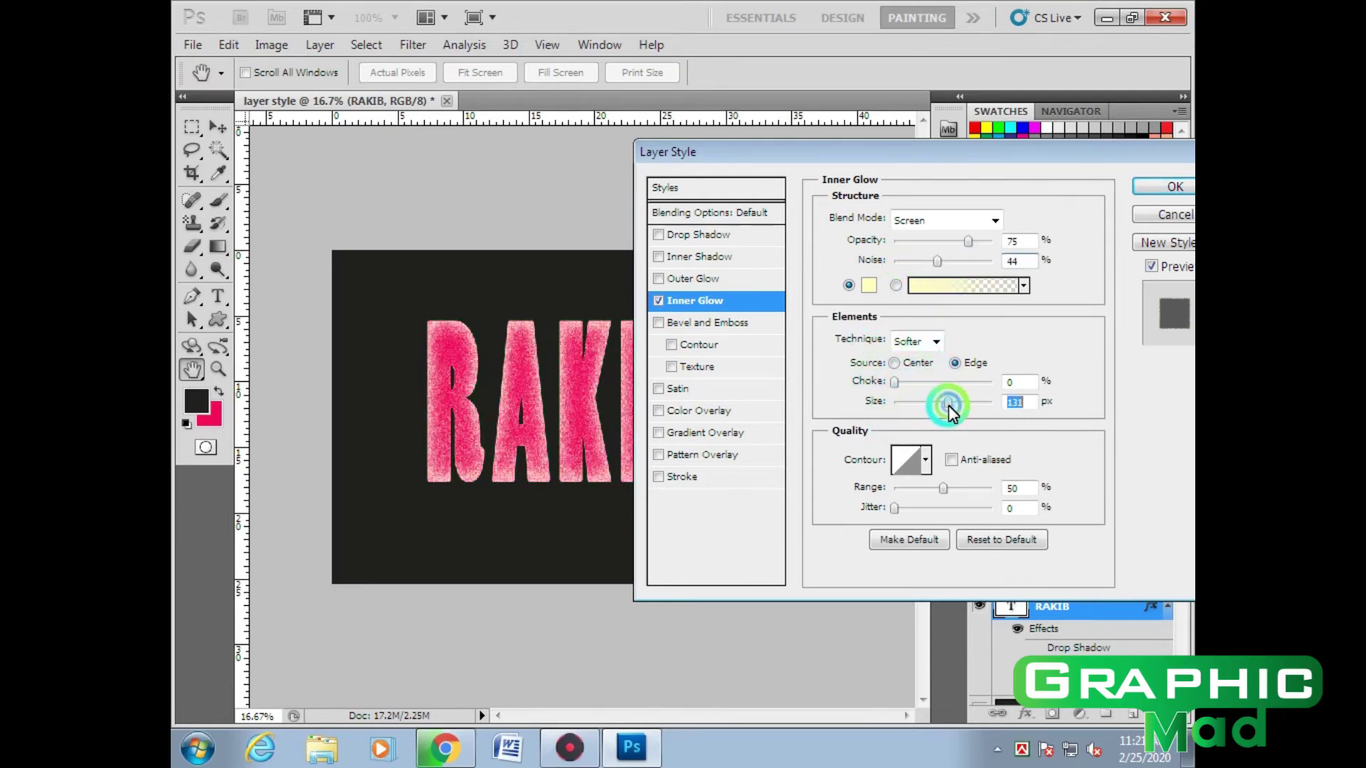
left_click_drag(798, 168, 864, 231)
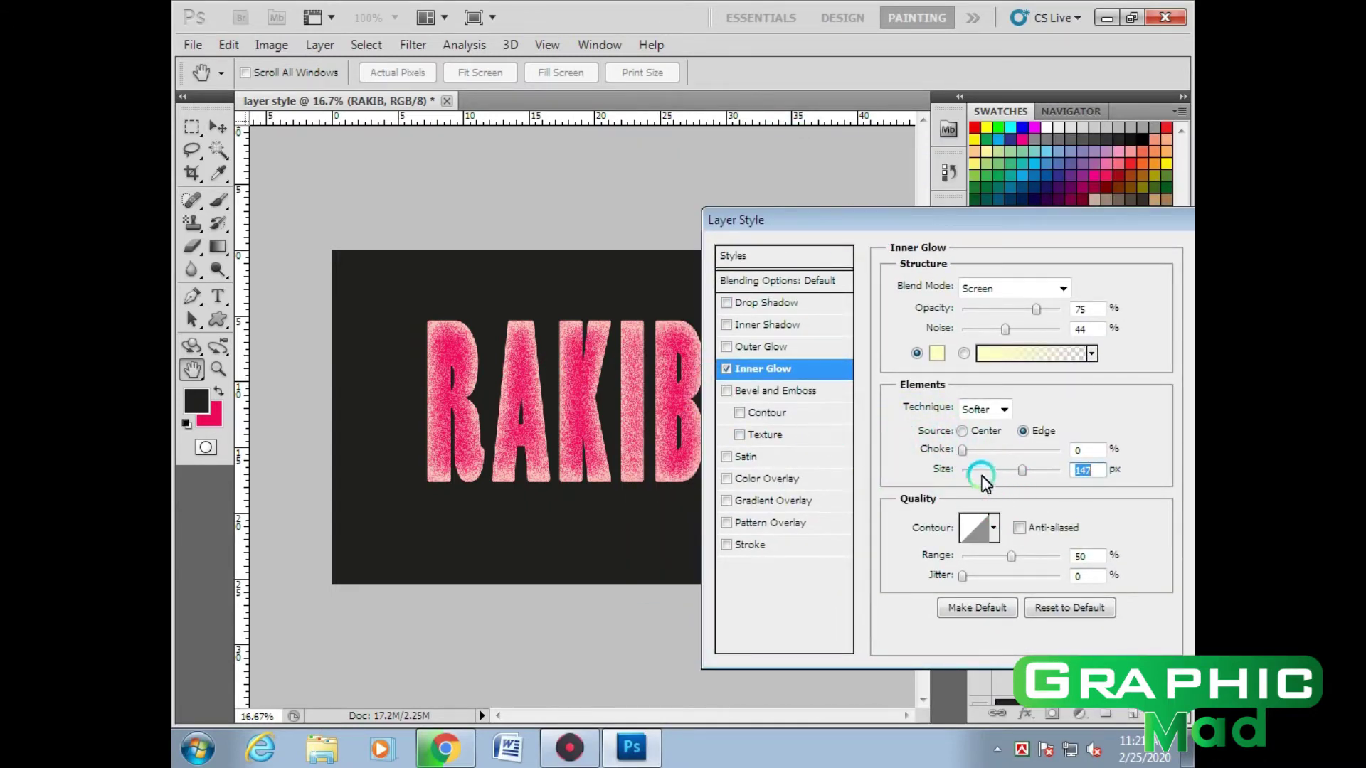
Set inner glow Choke 4, Size 172 px, Noise 59, apply, and nudge RAKIB right and down
left_click_drag(969, 456, 1008, 472)
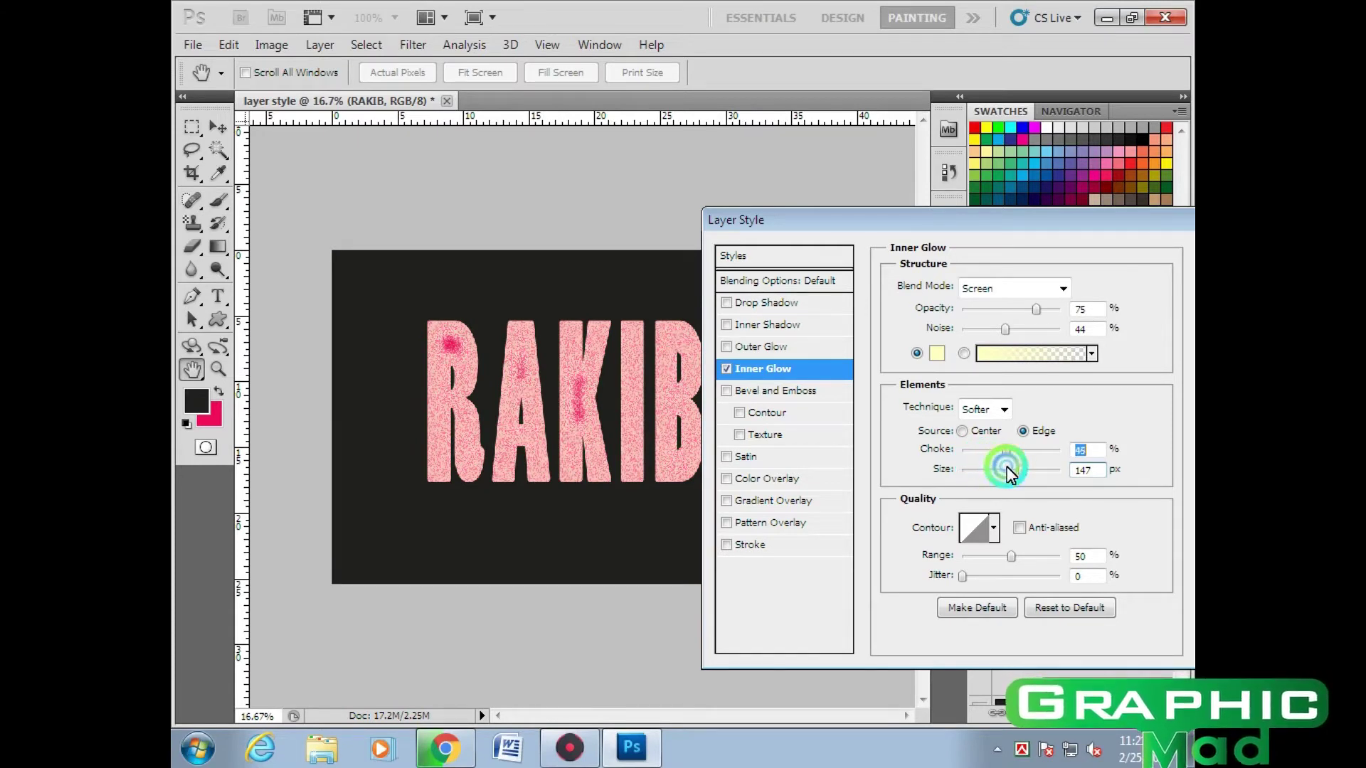
left_click_drag(1007, 472, 973, 466)
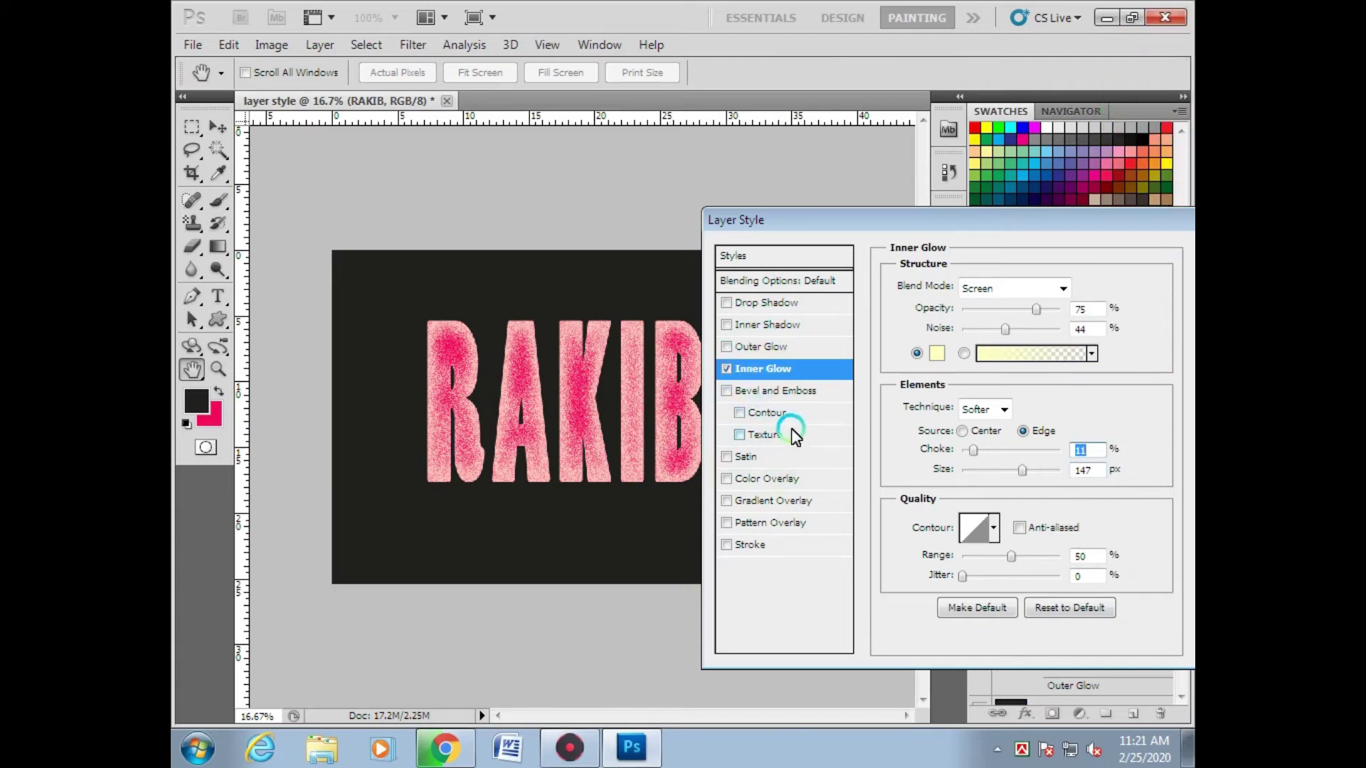
mouse_move(1024, 475)
left_mouse_down()
mouse_move(1002, 468)
mouse_move(1008, 451)
mouse_move(969, 462)
left_mouse_up()
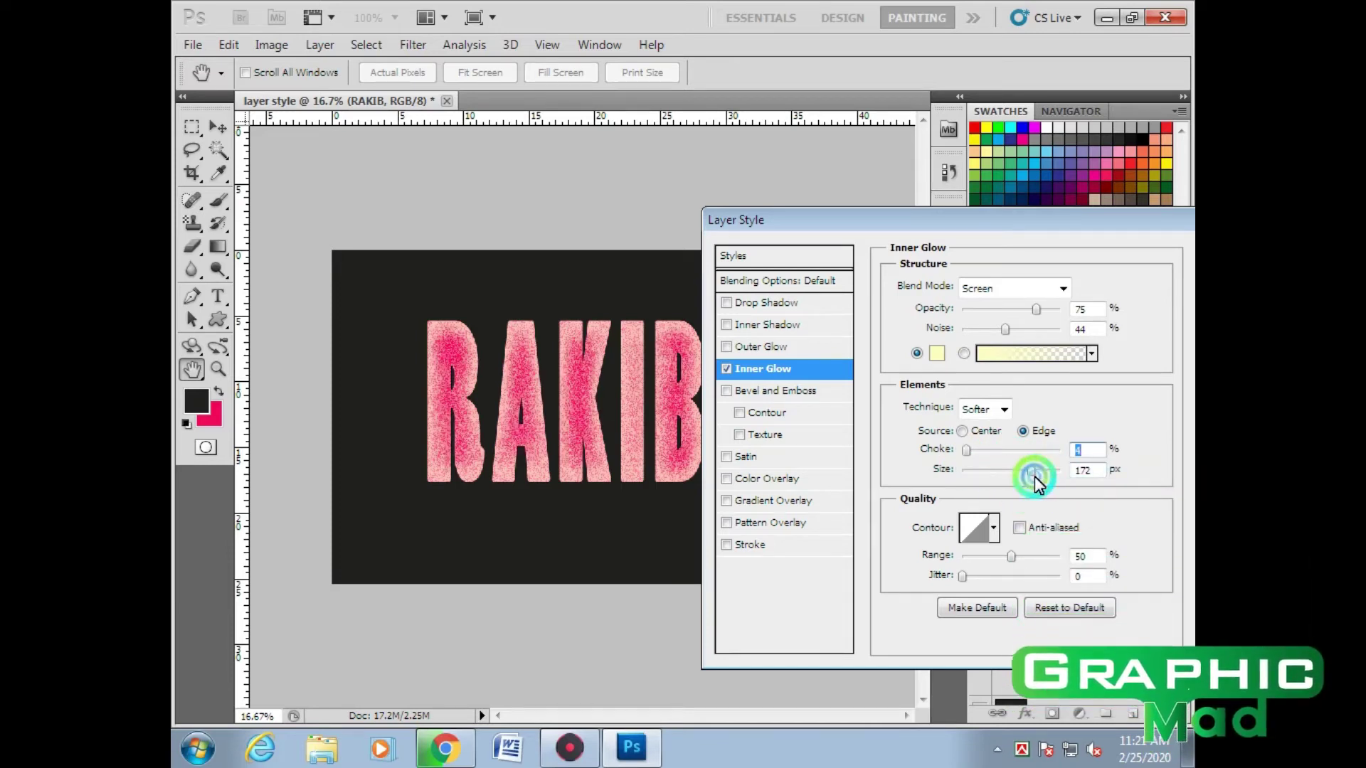
mouse_move(1005, 330)
left_mouse_down()
mouse_move(1060, 311)
mouse_move(1016, 314)
mouse_move(1044, 318)
left_mouse_up()
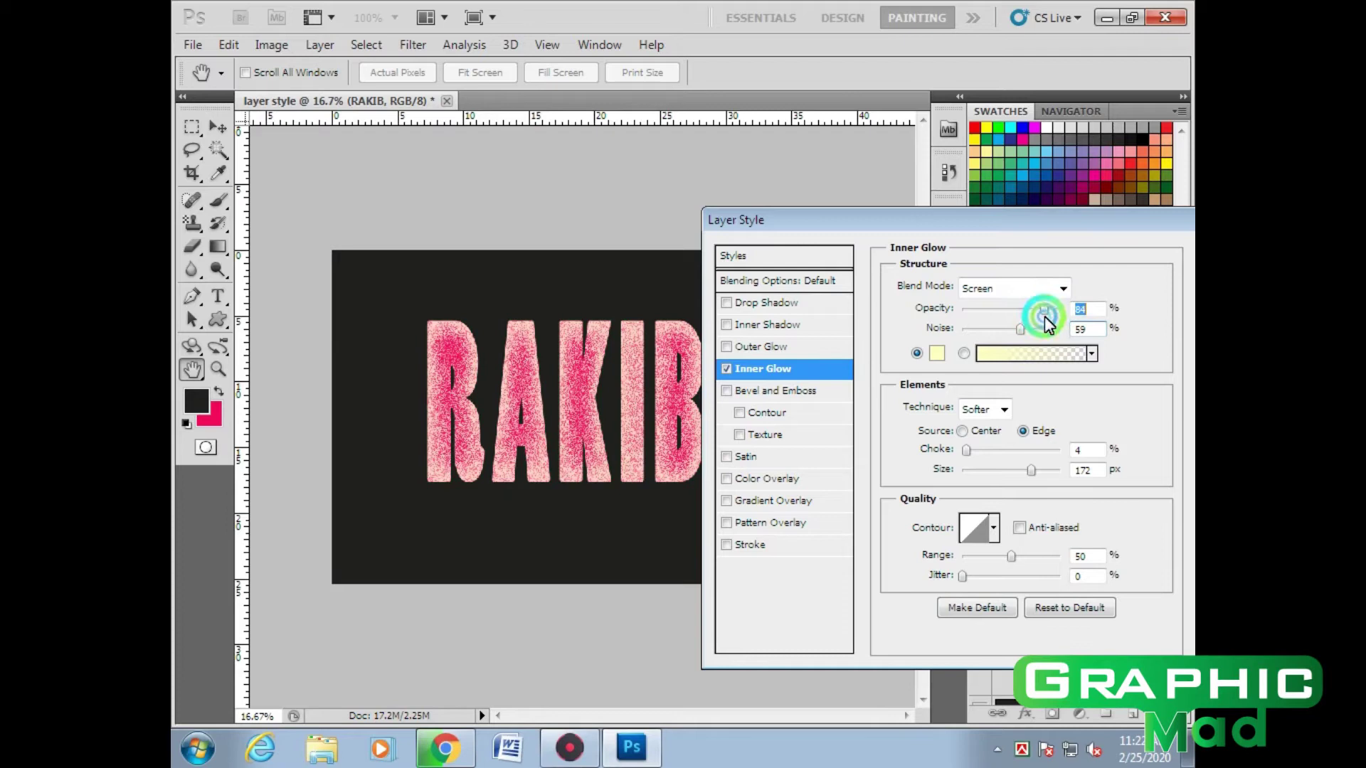
mouse_move(928, 222)
left_mouse_down()
mouse_move(943, 171)
mouse_move(917, 171)
left_mouse_up()
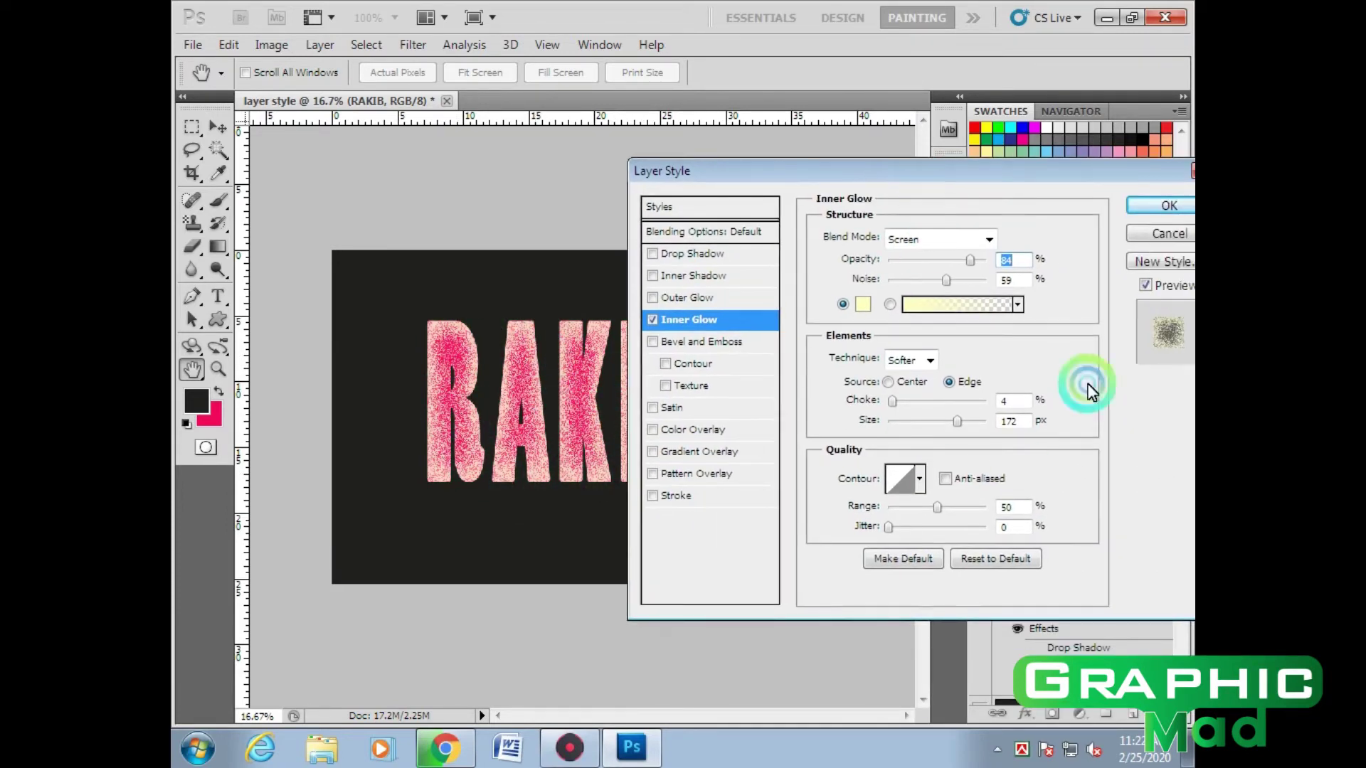
left_click(1154, 210)
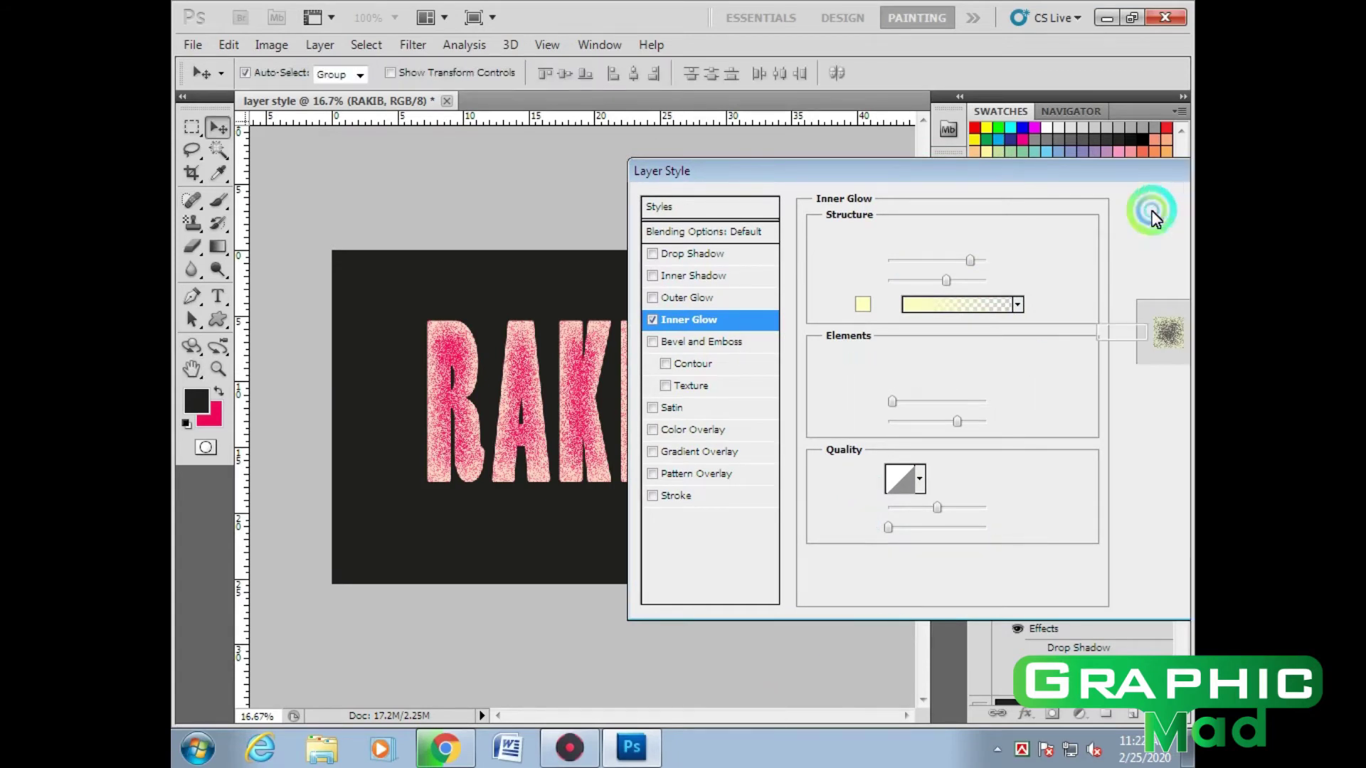
left_click(495, 403)
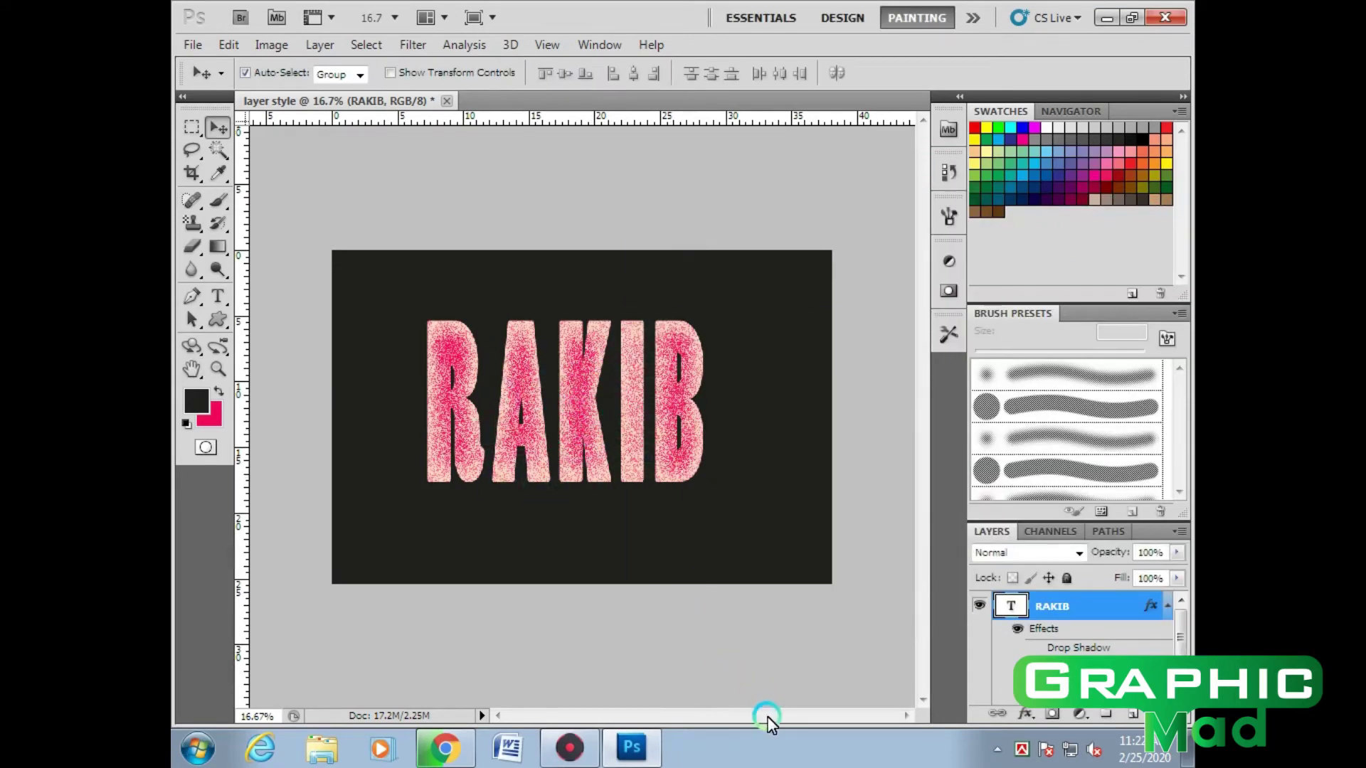
left_click_drag(768, 721, 785, 714)
double_click(1094, 603)
left_click_drag(781, 173, 833, 175)
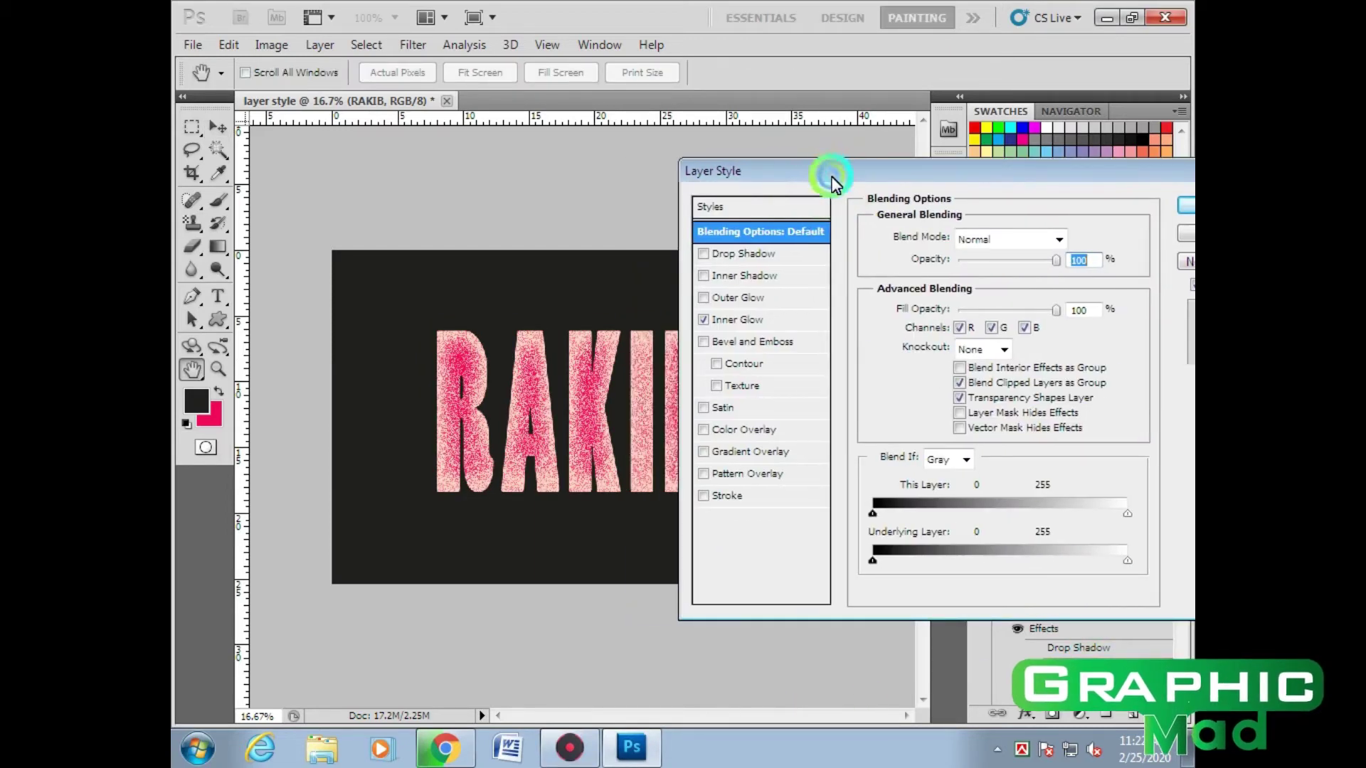
left_click(707, 322)
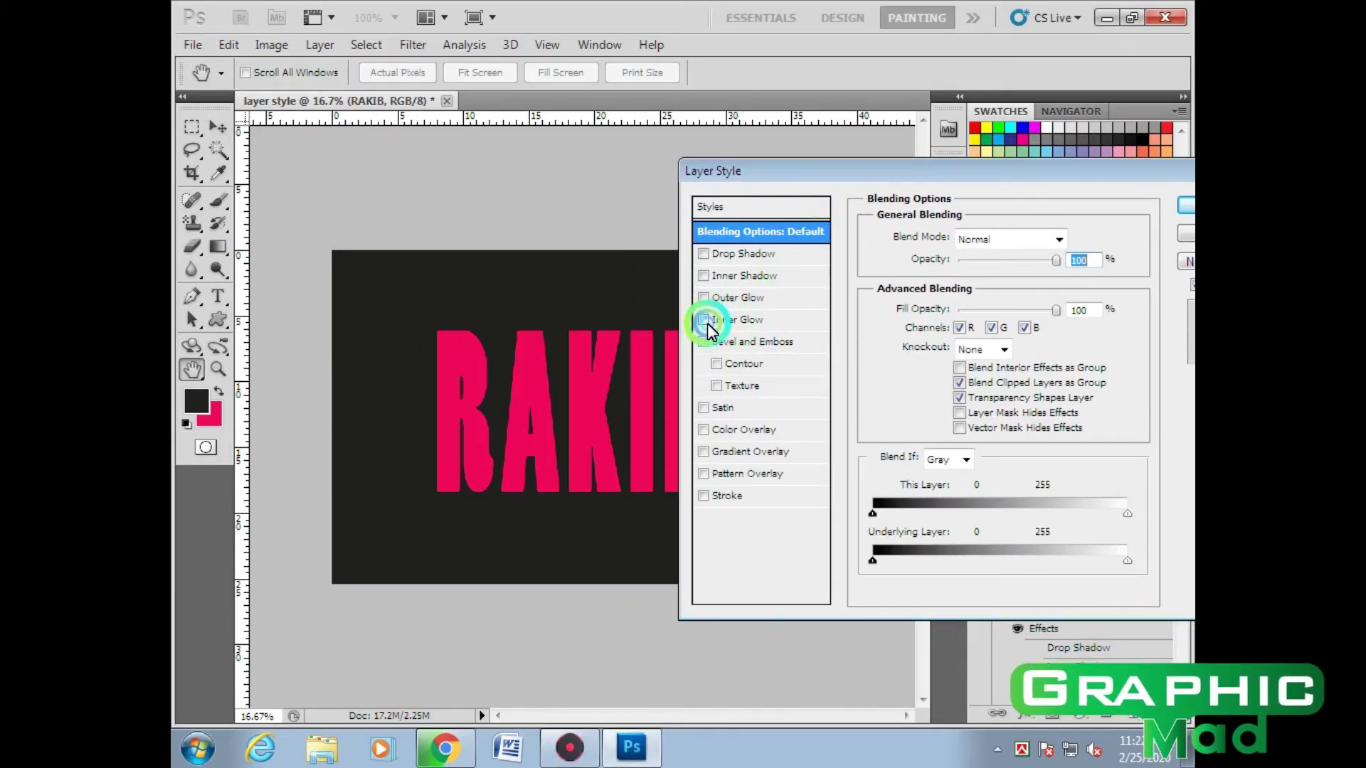
left_click(740, 345)
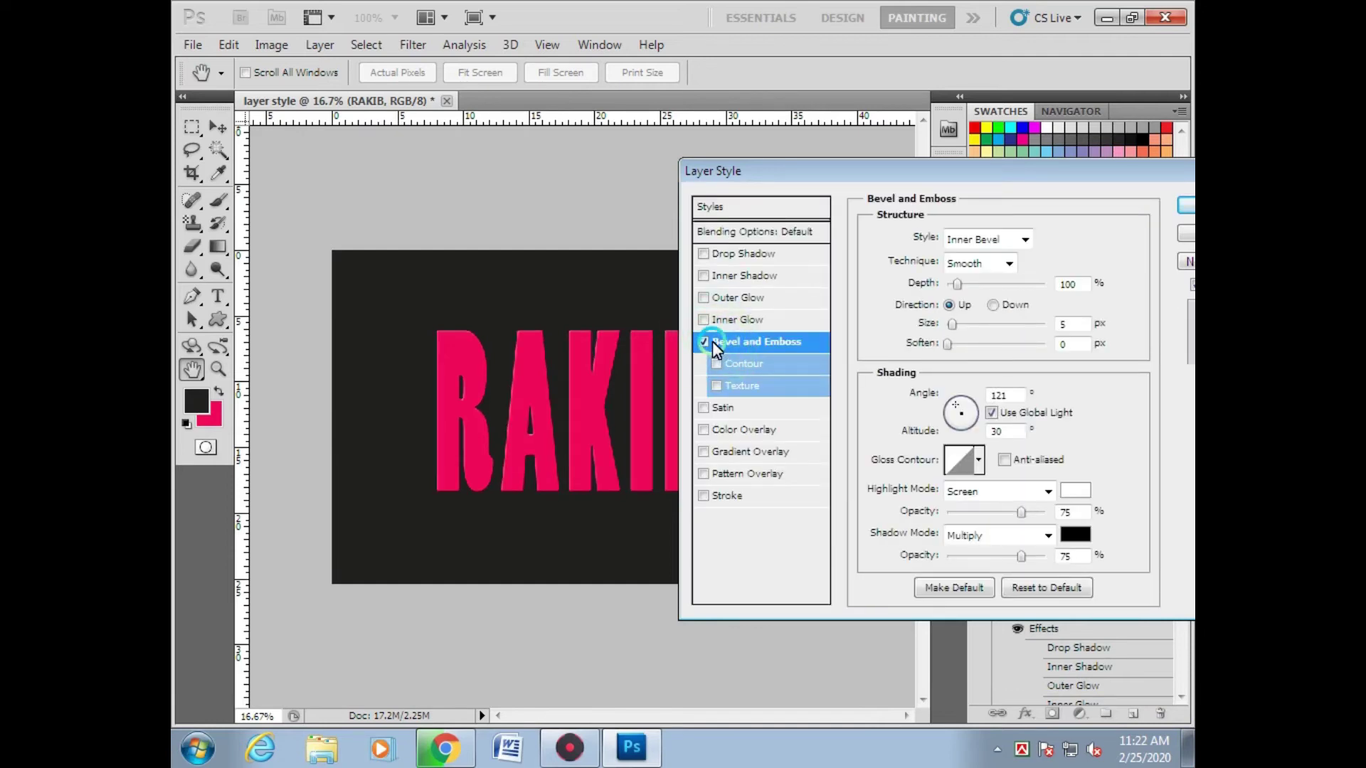
left_click(711, 341)
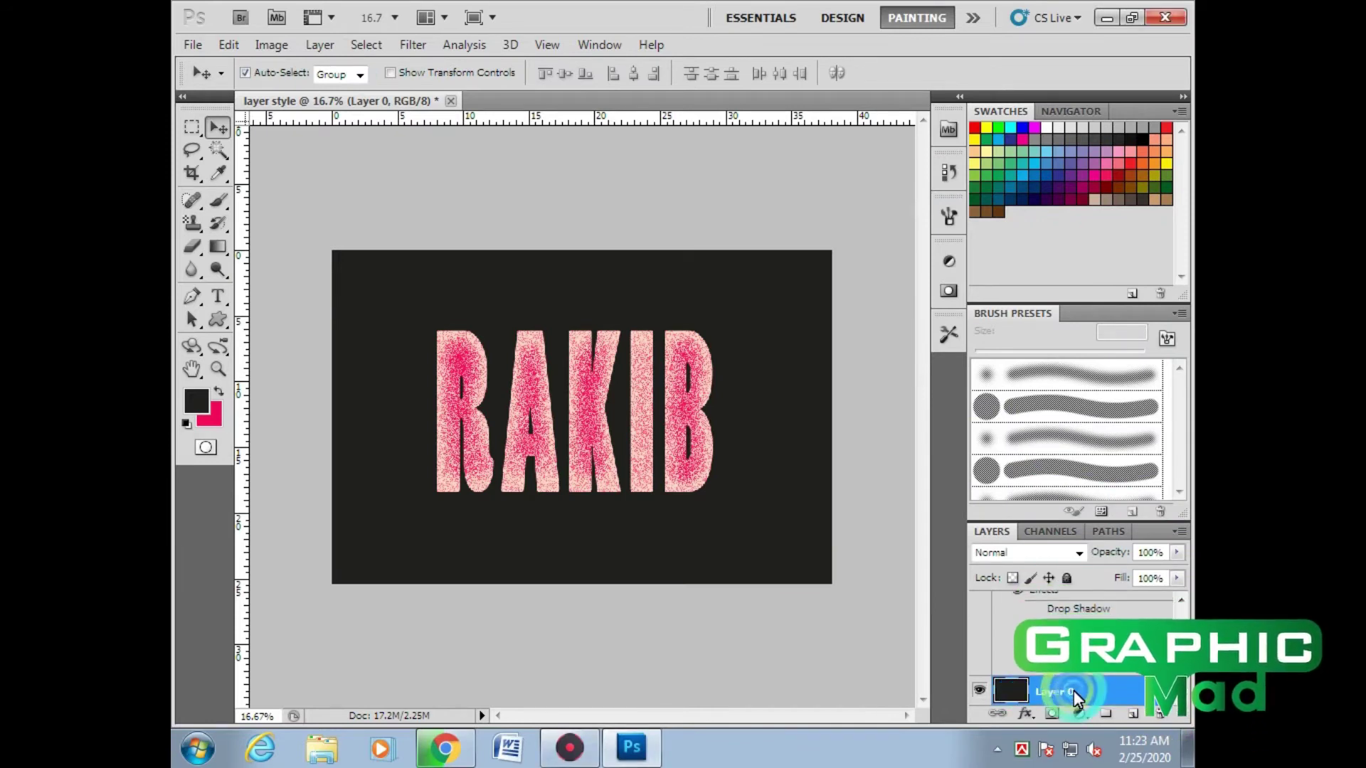
Select the dark background layer and set its colour to pure white
left_click(327, 461)
left_click(210, 414)
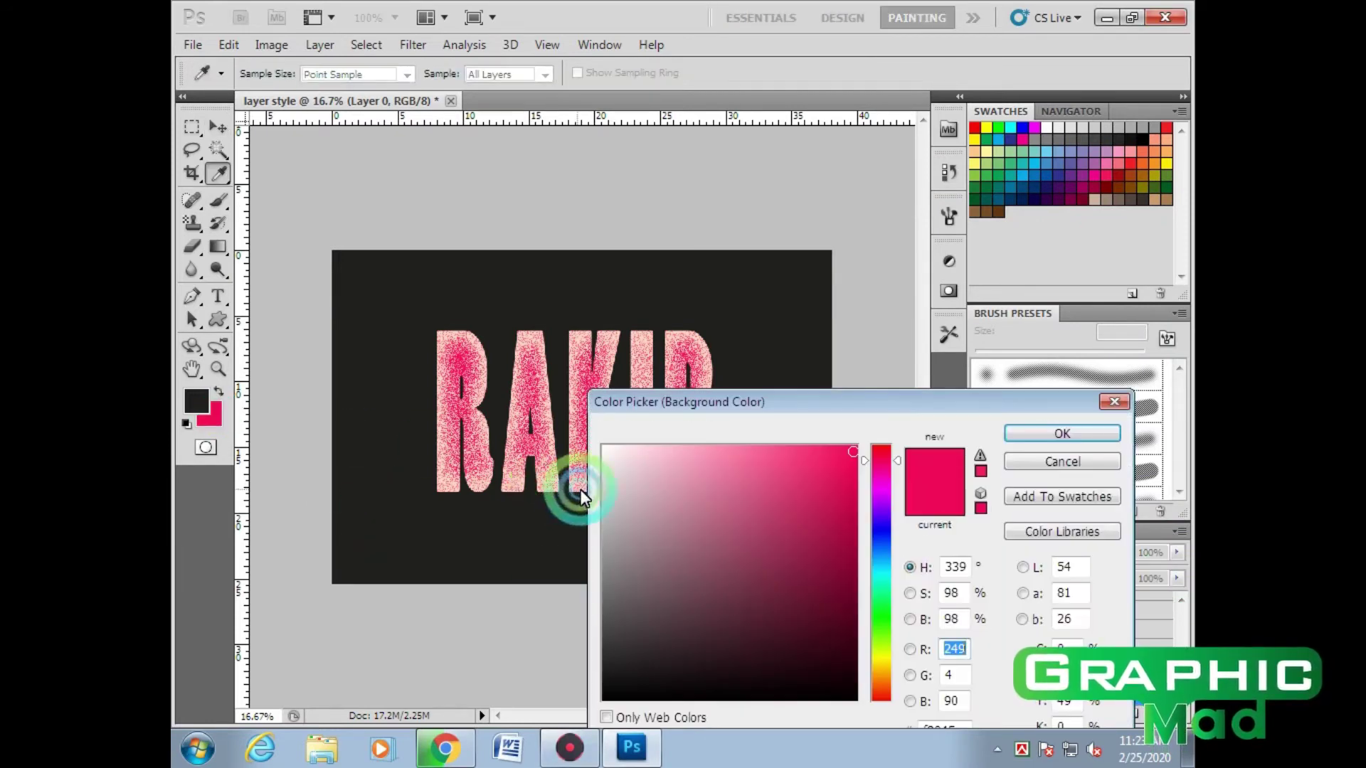
left_click(602, 449)
left_click(1036, 428)
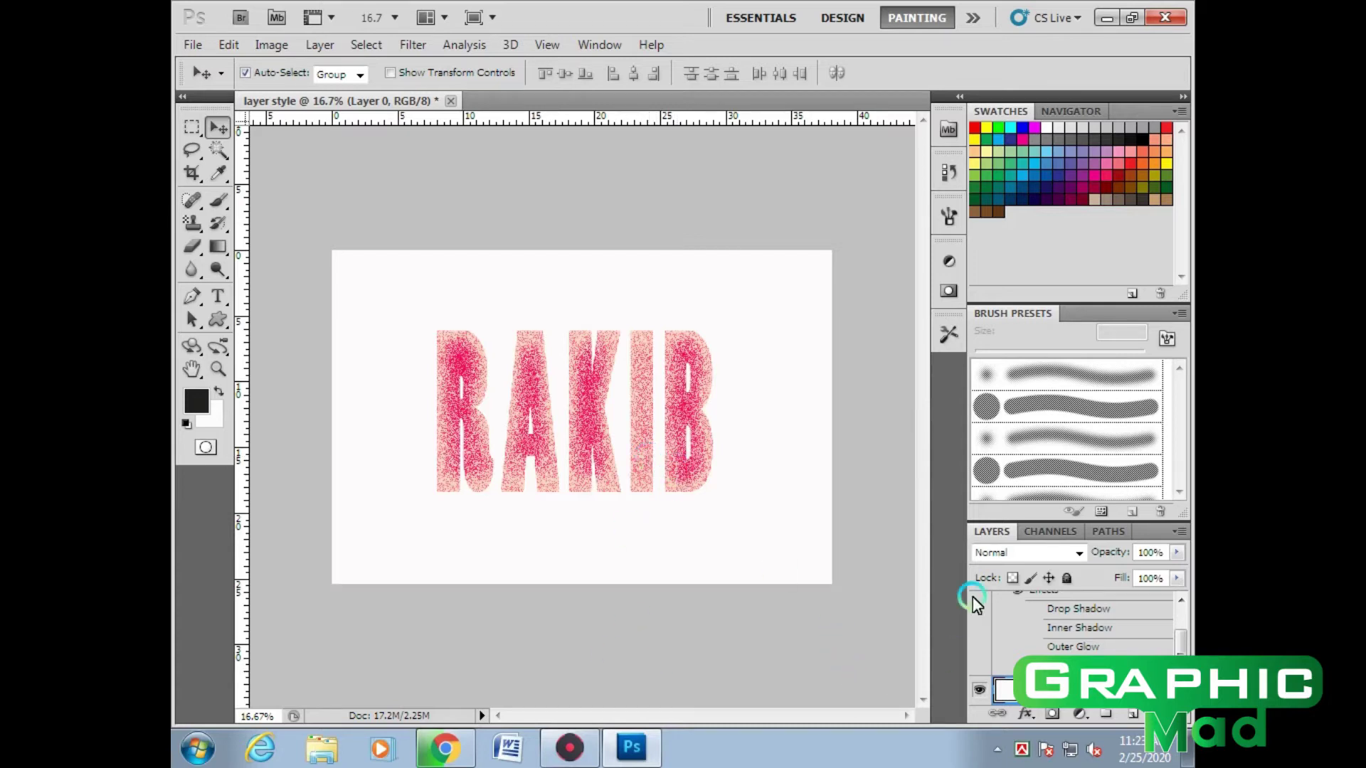
left_click_drag(1181, 647, 1186, 616)
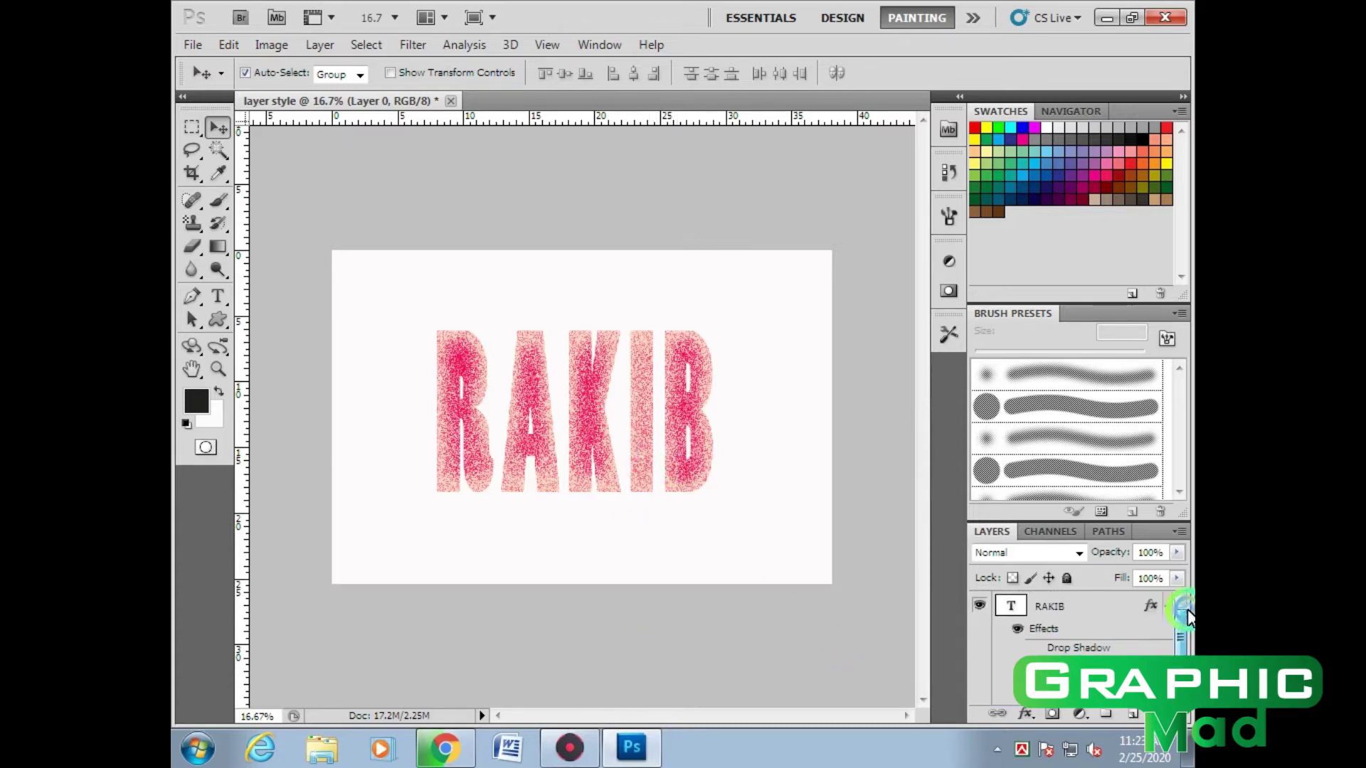
Reopen RAKIB's layer style and replace Inner Glow with Bevel and Emboss
double_click(1079, 606)
left_click(552, 344)
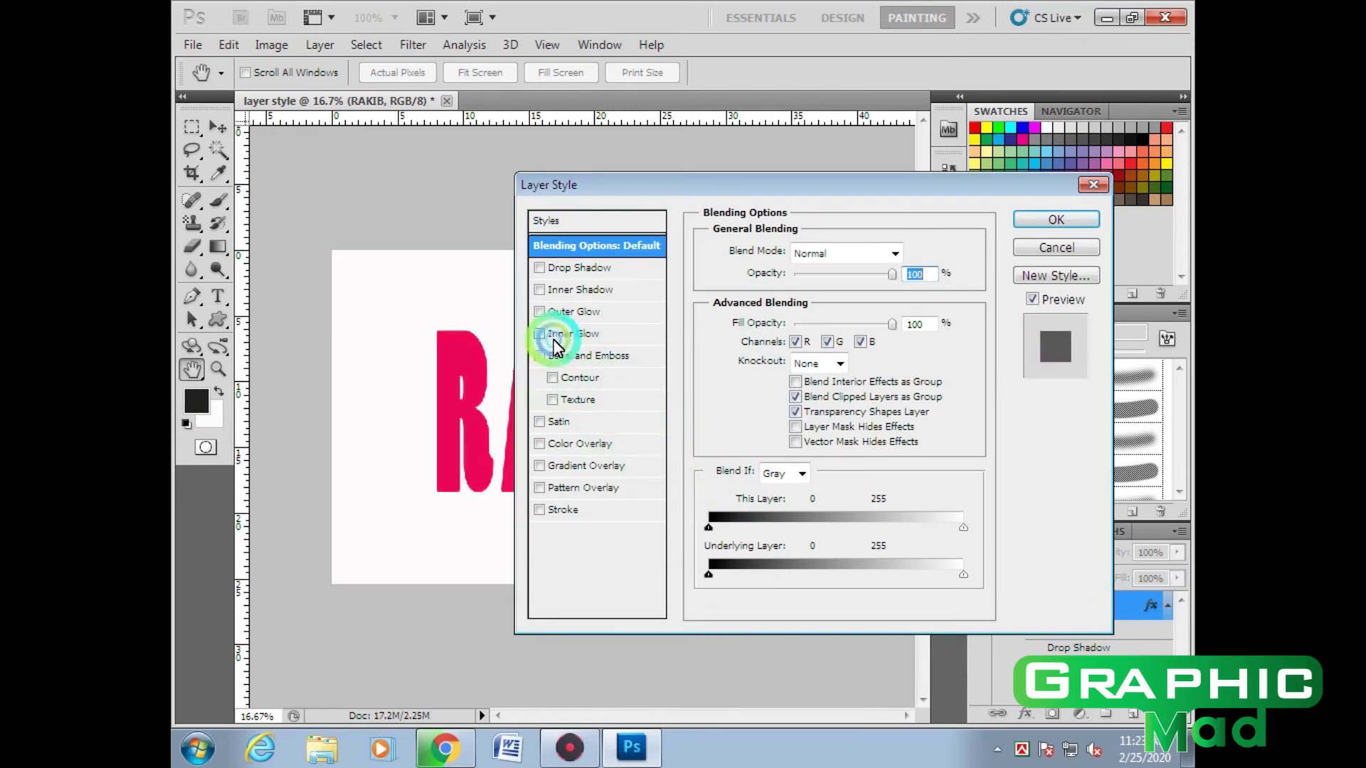
left_click(571, 356)
mouse_move(695, 187)
left_mouse_down()
mouse_move(828, 184)
mouse_move(847, 157)
left_mouse_up()
left_click(787, 314)
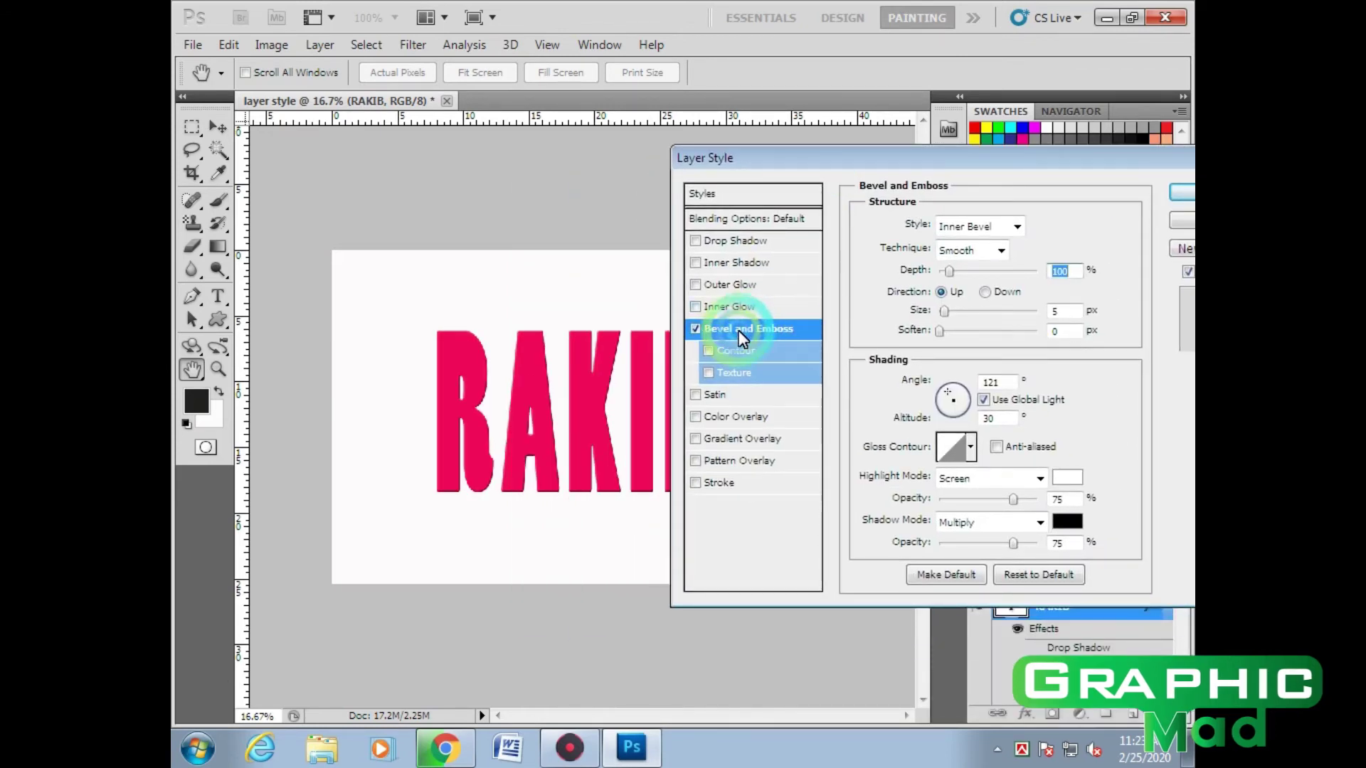
Toggle the bevel to compare, then set Depth 602%, Size 68 px, Soften 6 px
left_click(695, 328)
left_click(525, 341)
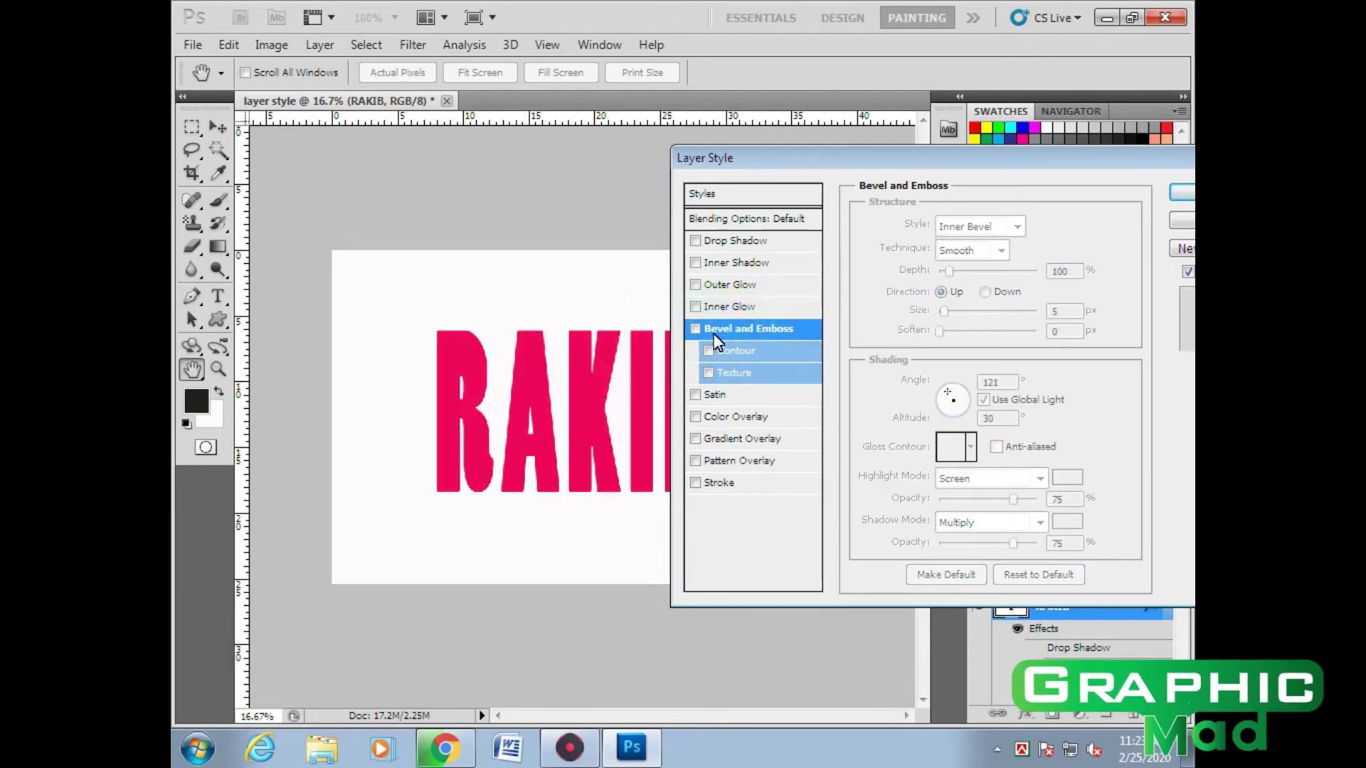
left_click(747, 329)
left_click(530, 440)
left_click(559, 397)
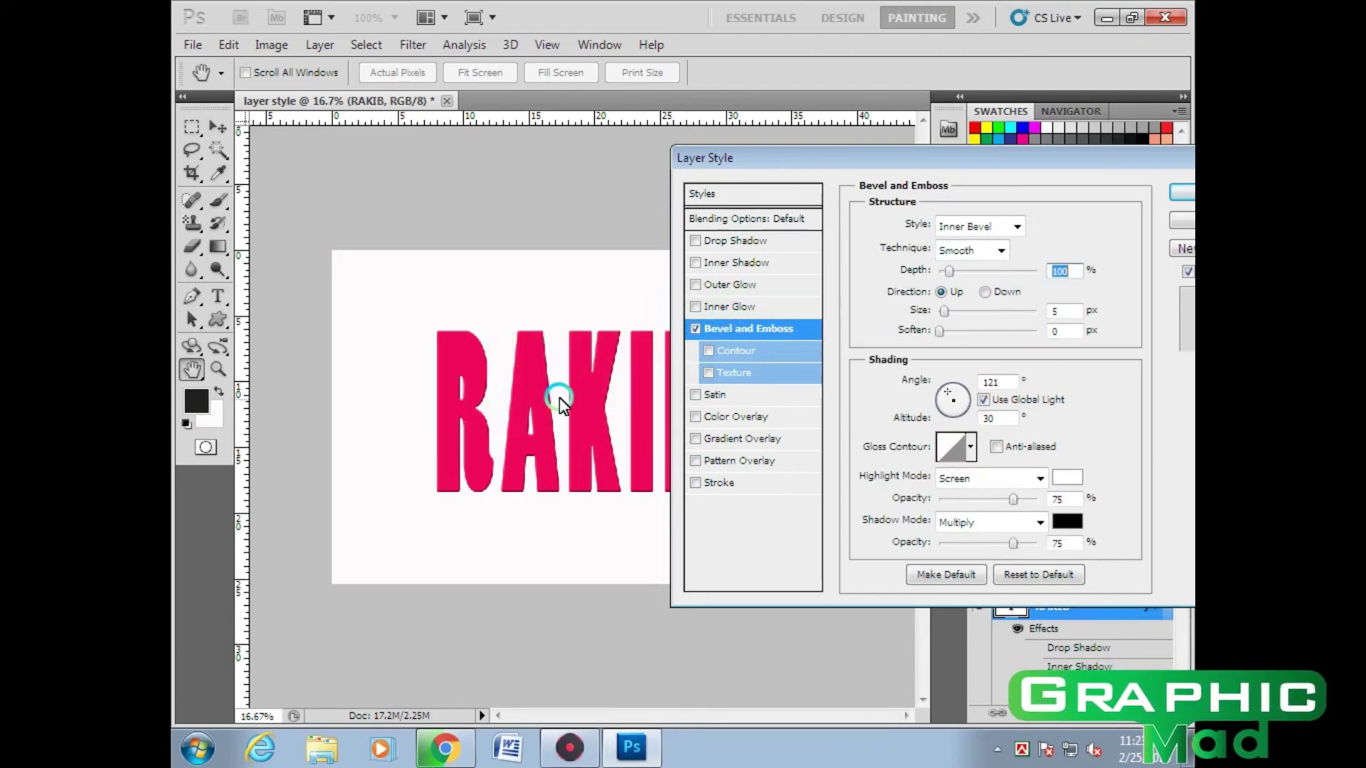
mouse_move(950, 271)
left_mouse_down()
mouse_move(997, 271)
mouse_move(957, 335)
mouse_move(994, 313)
mouse_move(972, 313)
left_mouse_up()
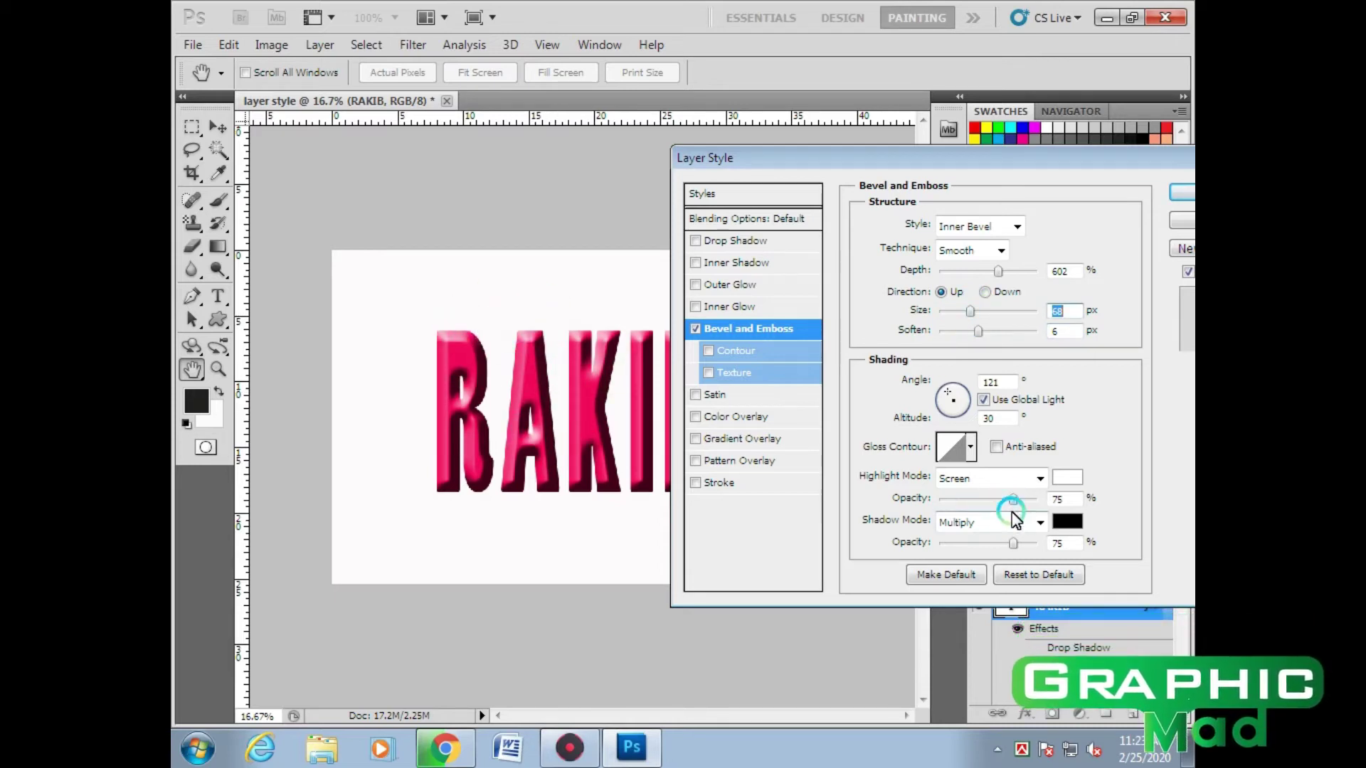
mouse_move(1007, 545)
left_mouse_down()
mouse_move(966, 541)
mouse_move(1012, 541)
left_mouse_up()
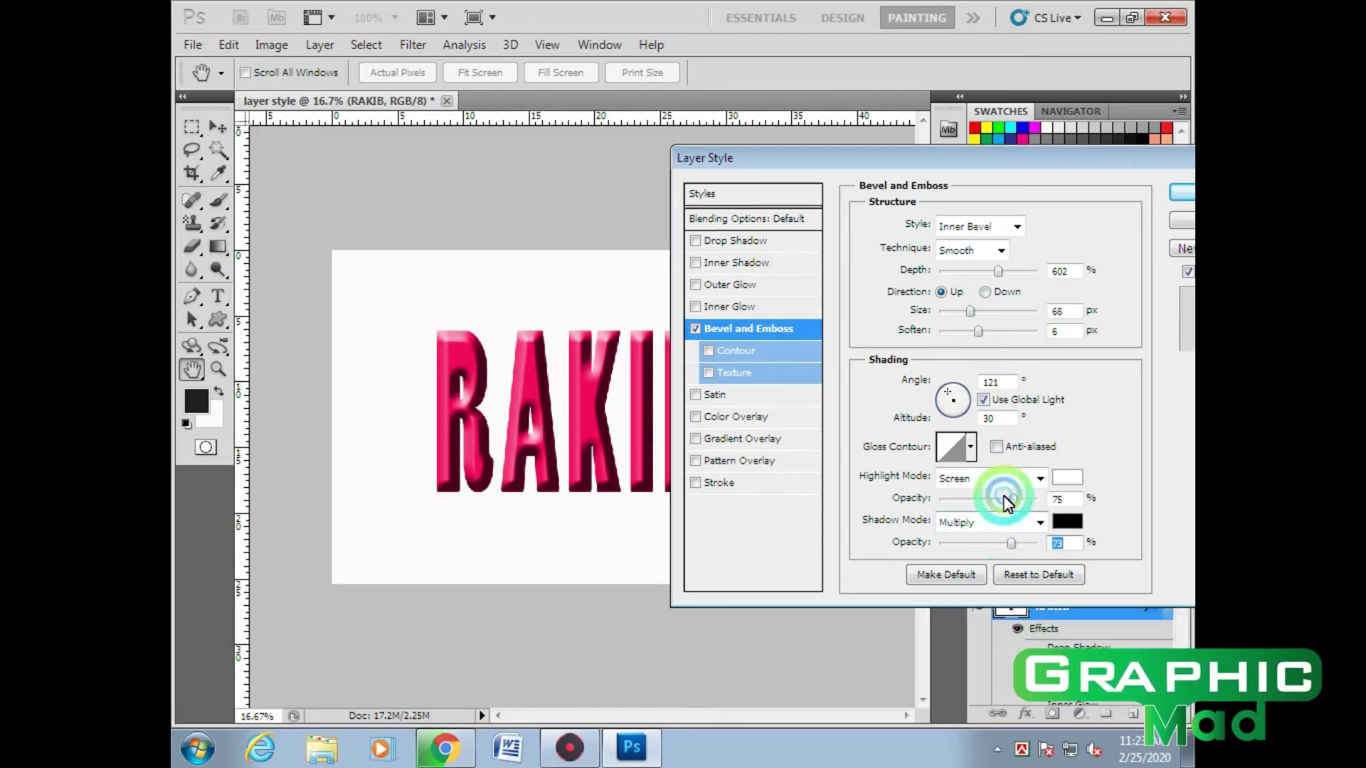
Try gloss contour presets and choose the ridged Gloss Contour for the bevel
left_click(985, 490)
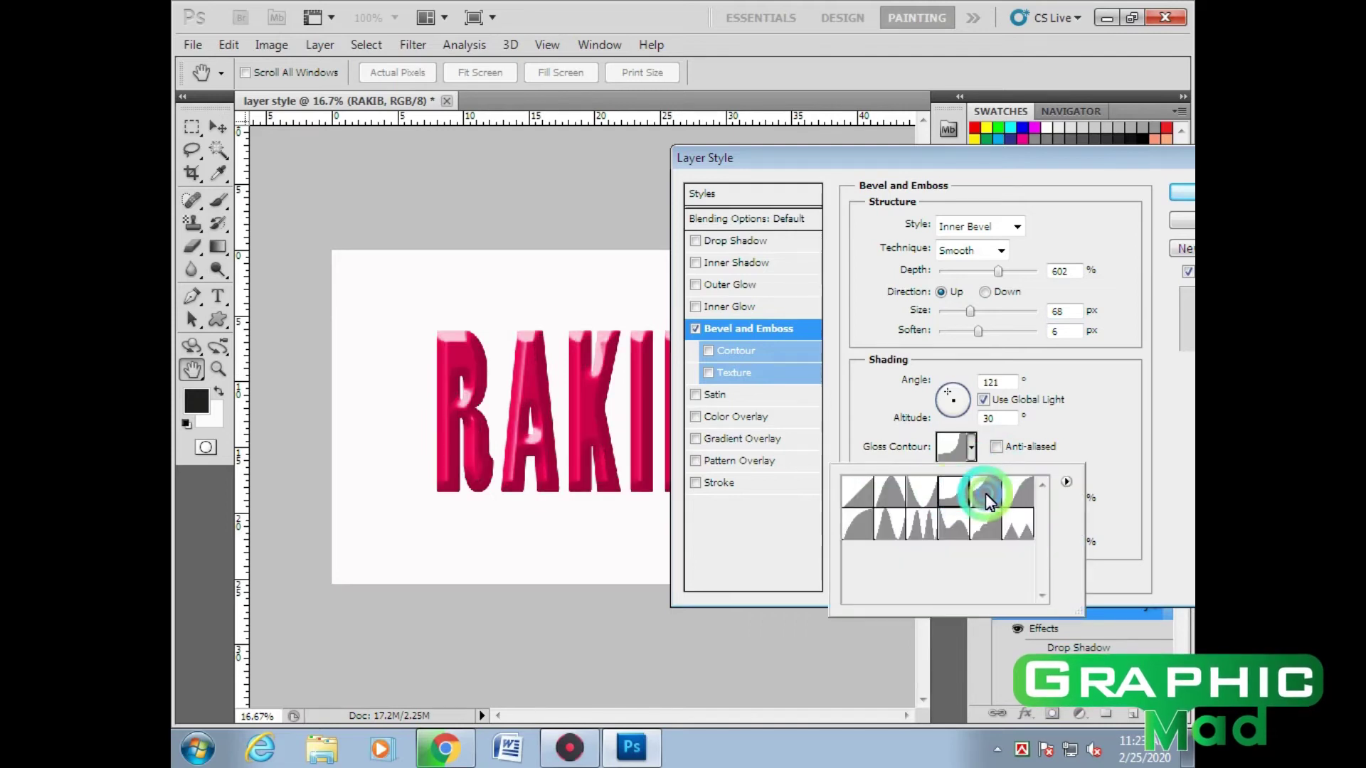
left_click(975, 530)
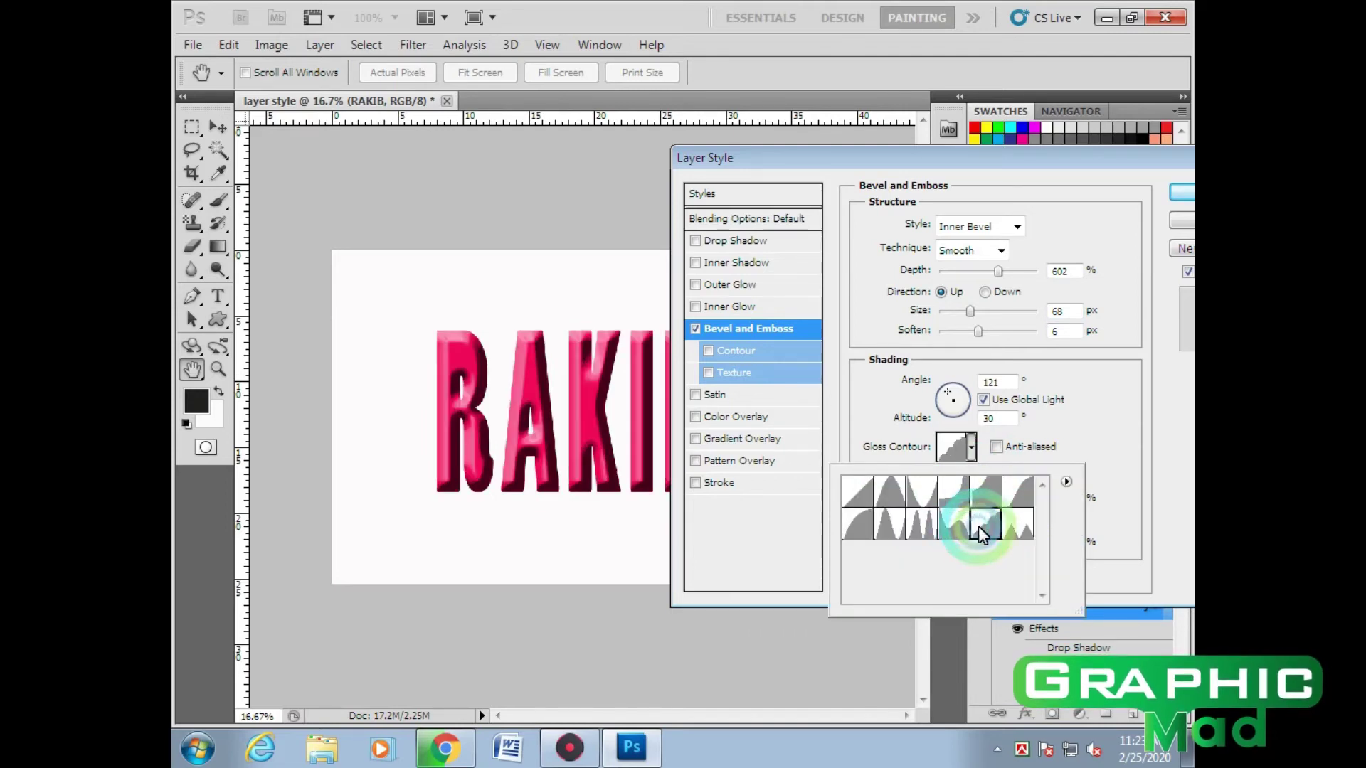
left_click(1010, 485)
left_click(1014, 524)
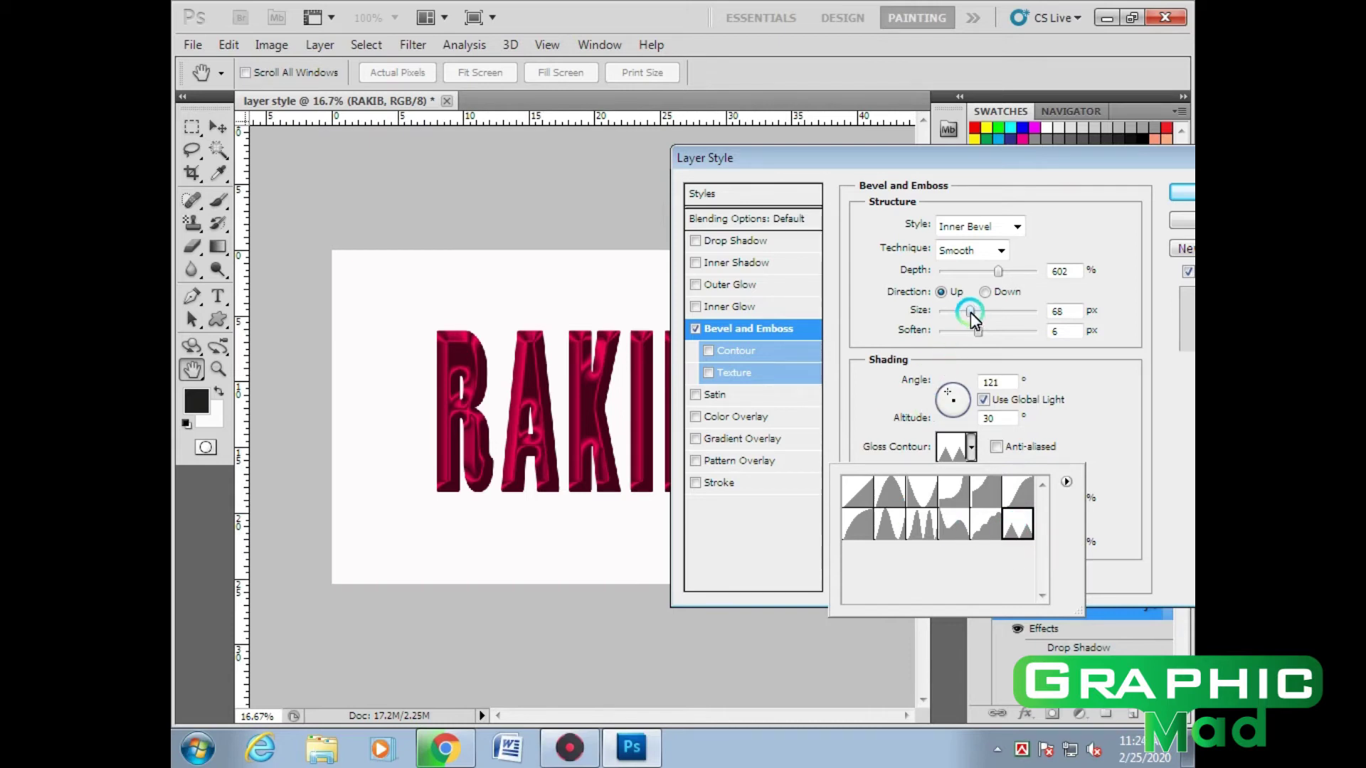
Return the bevel Size to 68 px and light it from 66° at 26° altitude
left_click_drag(970, 313, 958, 319)
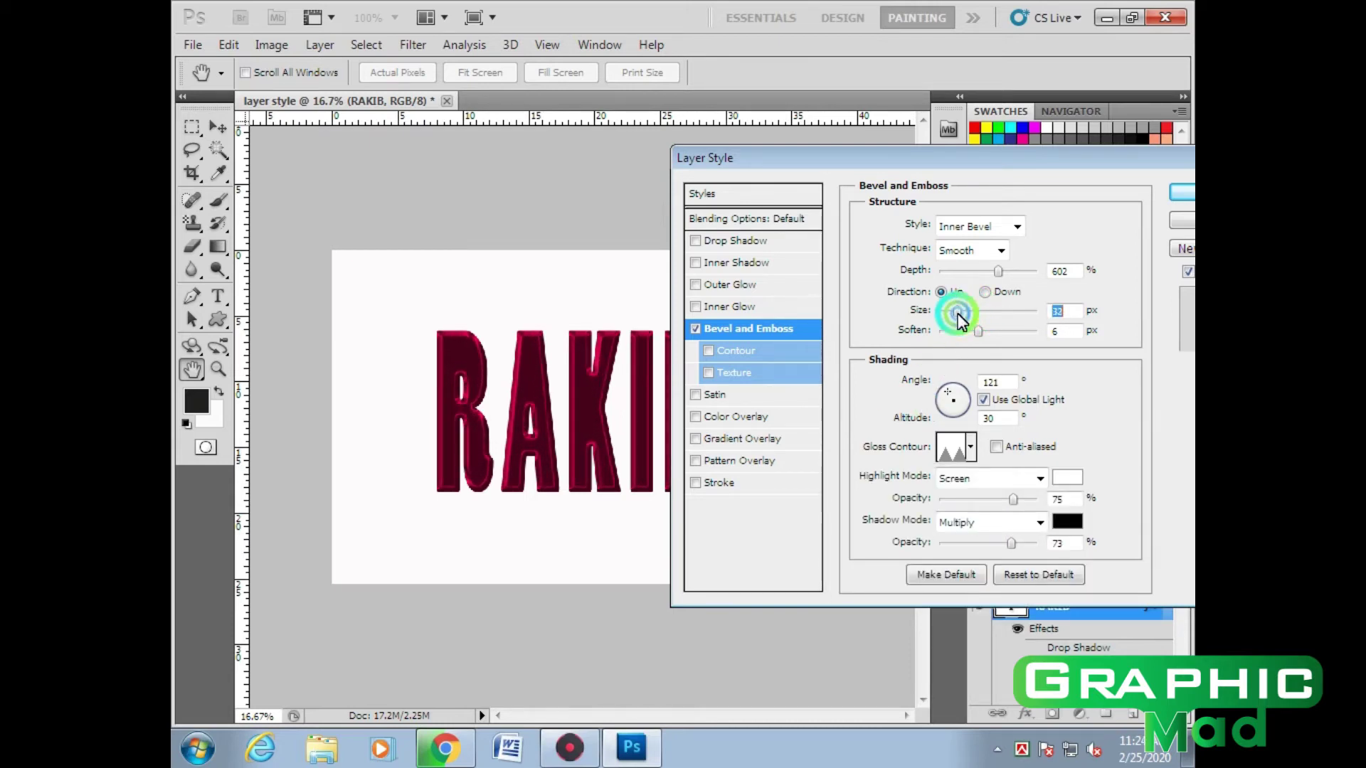
left_click(491, 402)
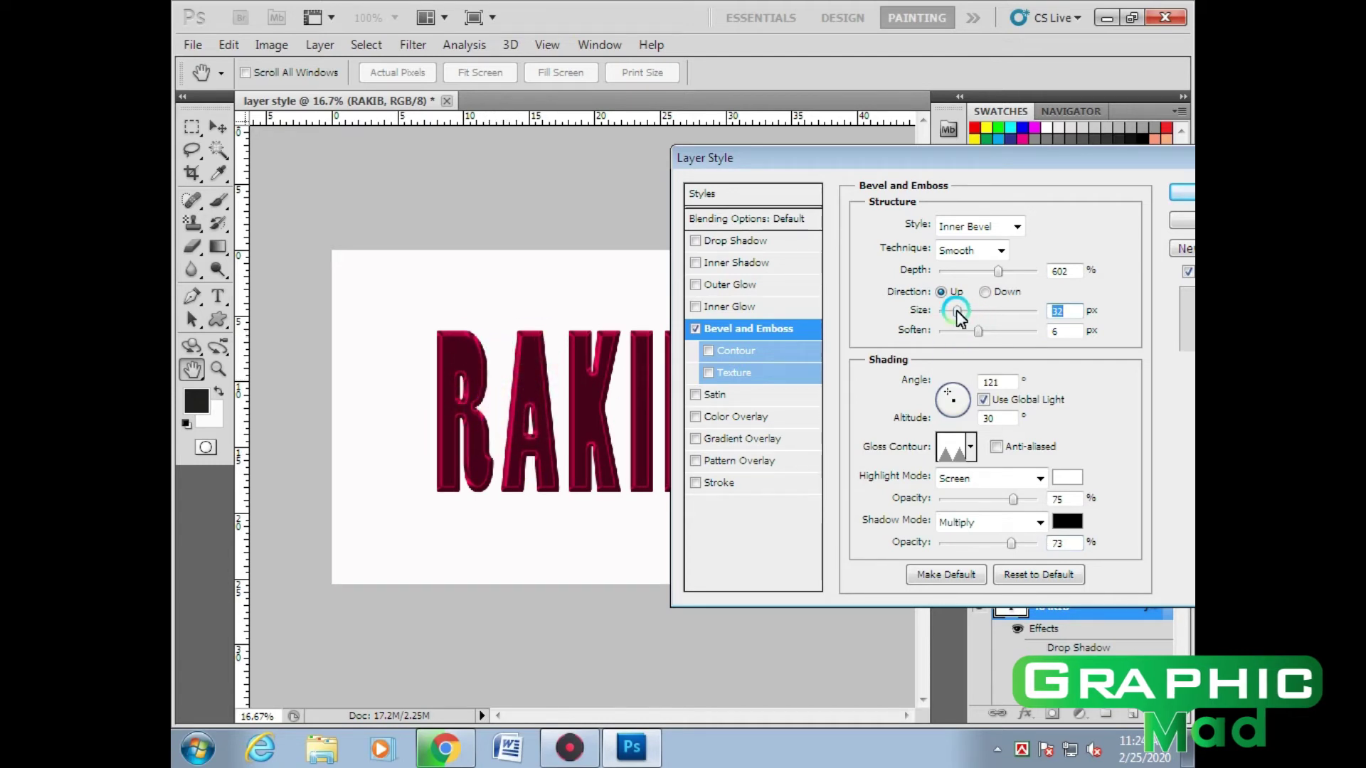
mouse_move(969, 320)
left_mouse_down()
mouse_move(988, 311)
mouse_move(956, 314)
left_mouse_up()
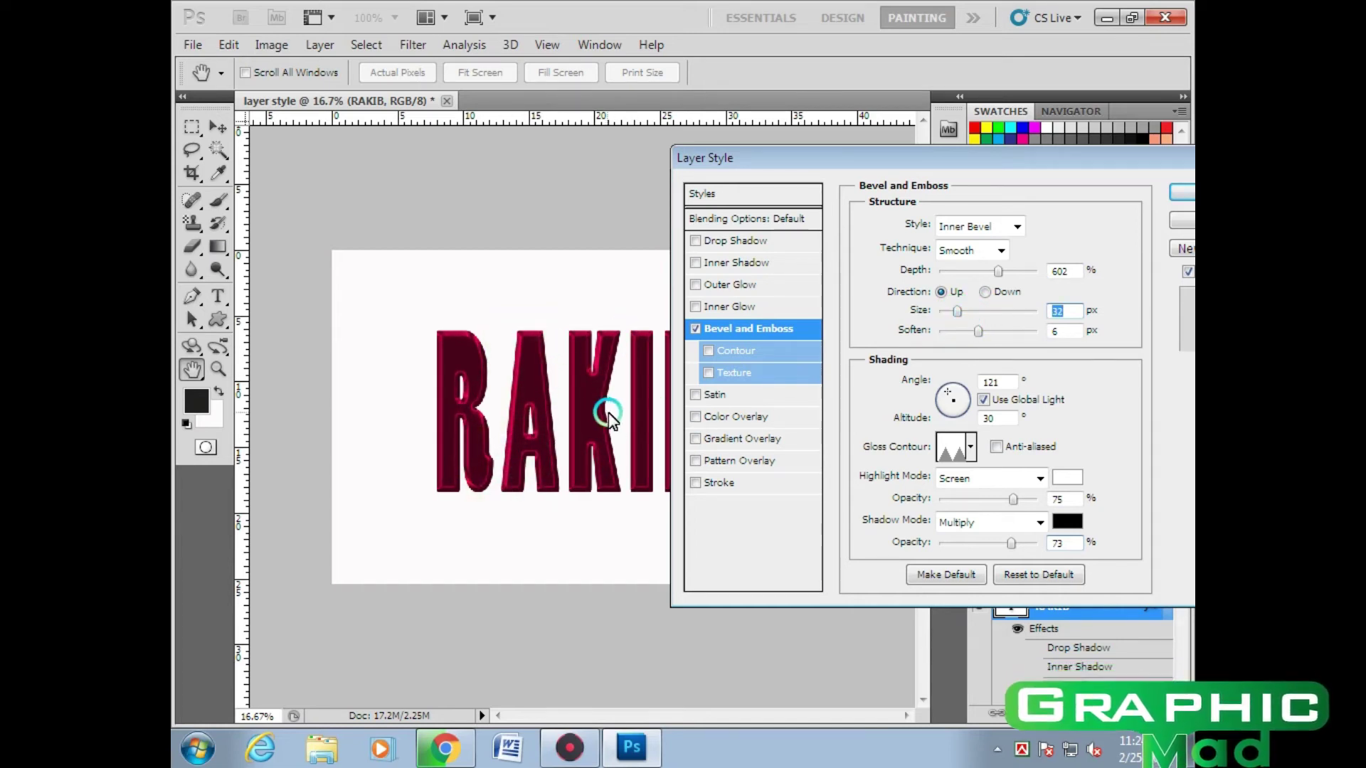
mouse_move(957, 310)
left_mouse_down()
mouse_move(1005, 318)
mouse_move(985, 324)
left_mouse_up()
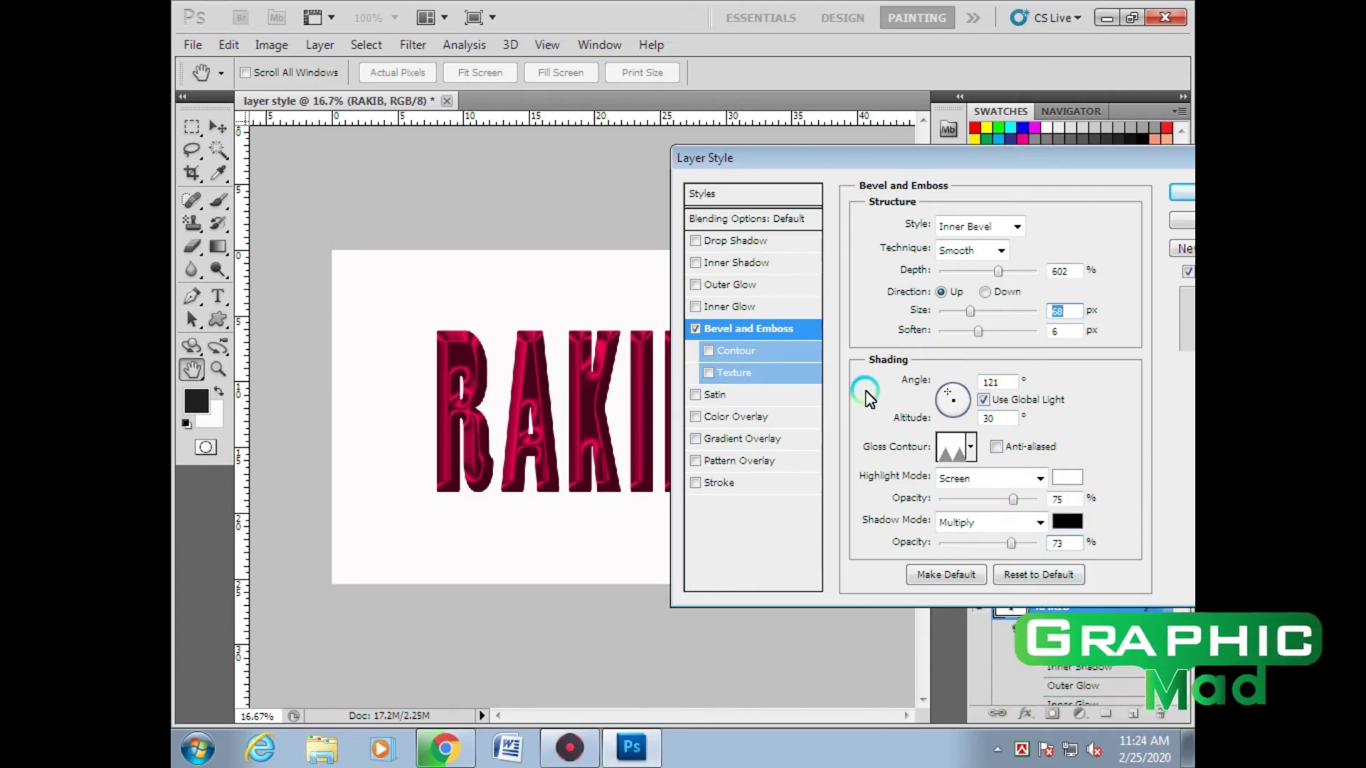
left_click_drag(946, 401, 958, 395)
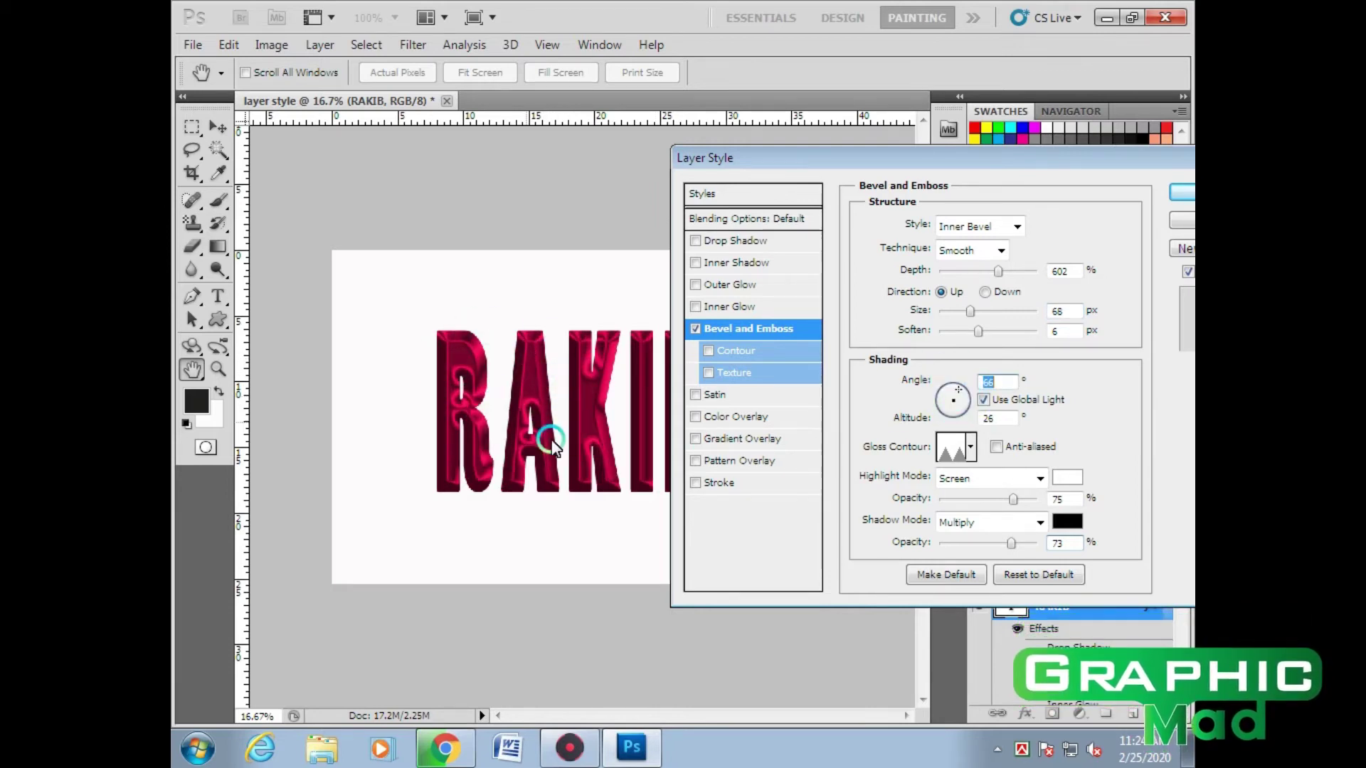
left_click(935, 410)
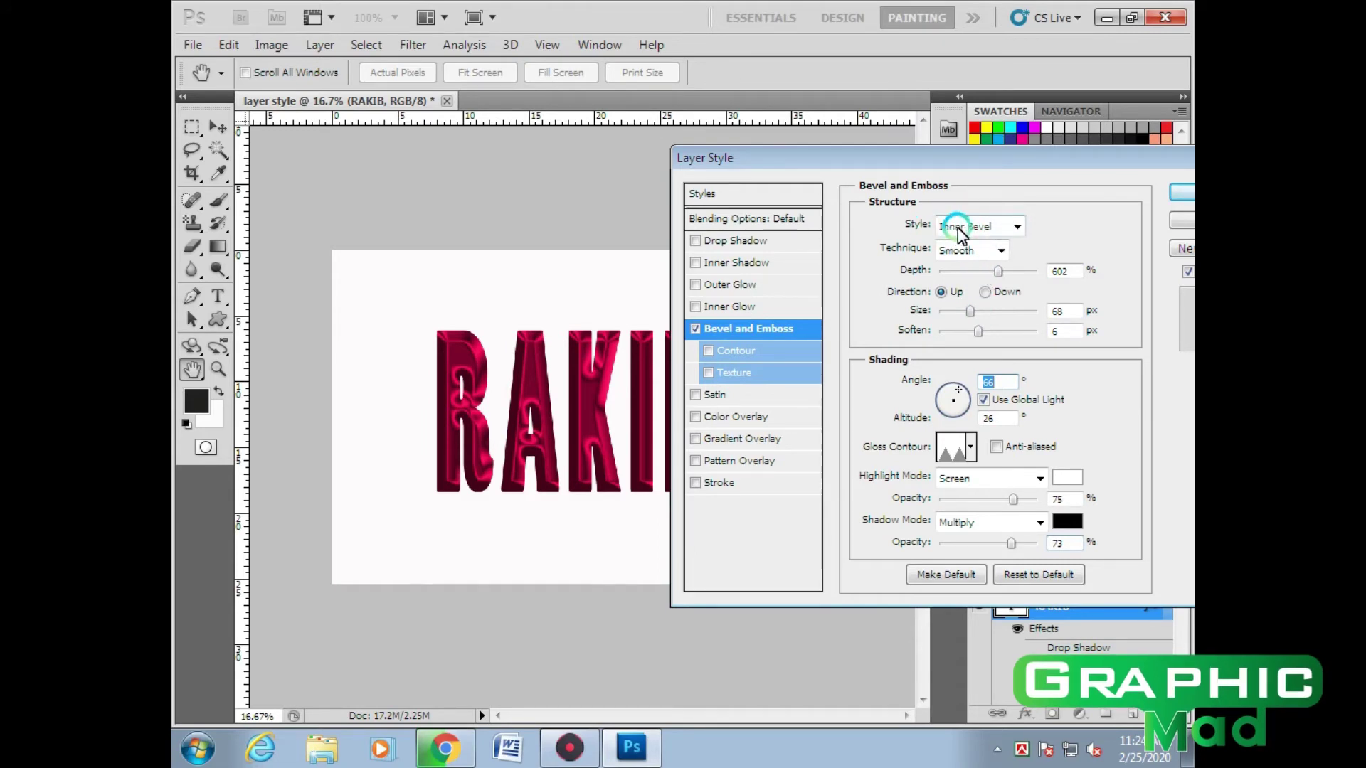
Try a Chisel Hard bevel at 766% depth, then cancel the Layer Style changes
left_click(1001, 255)
left_click(961, 281)
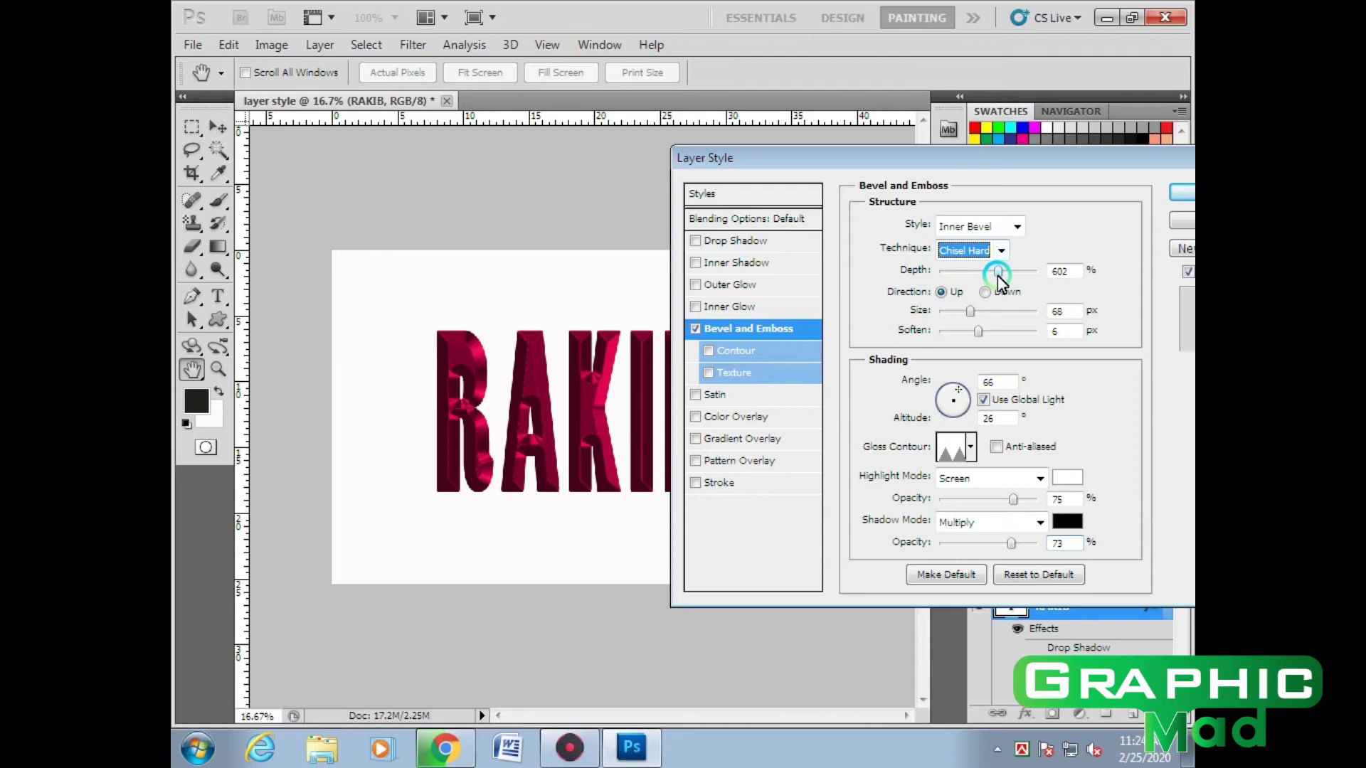
mouse_move(1013, 276)
left_mouse_down()
mouse_move(955, 315)
mouse_move(965, 328)
left_mouse_up()
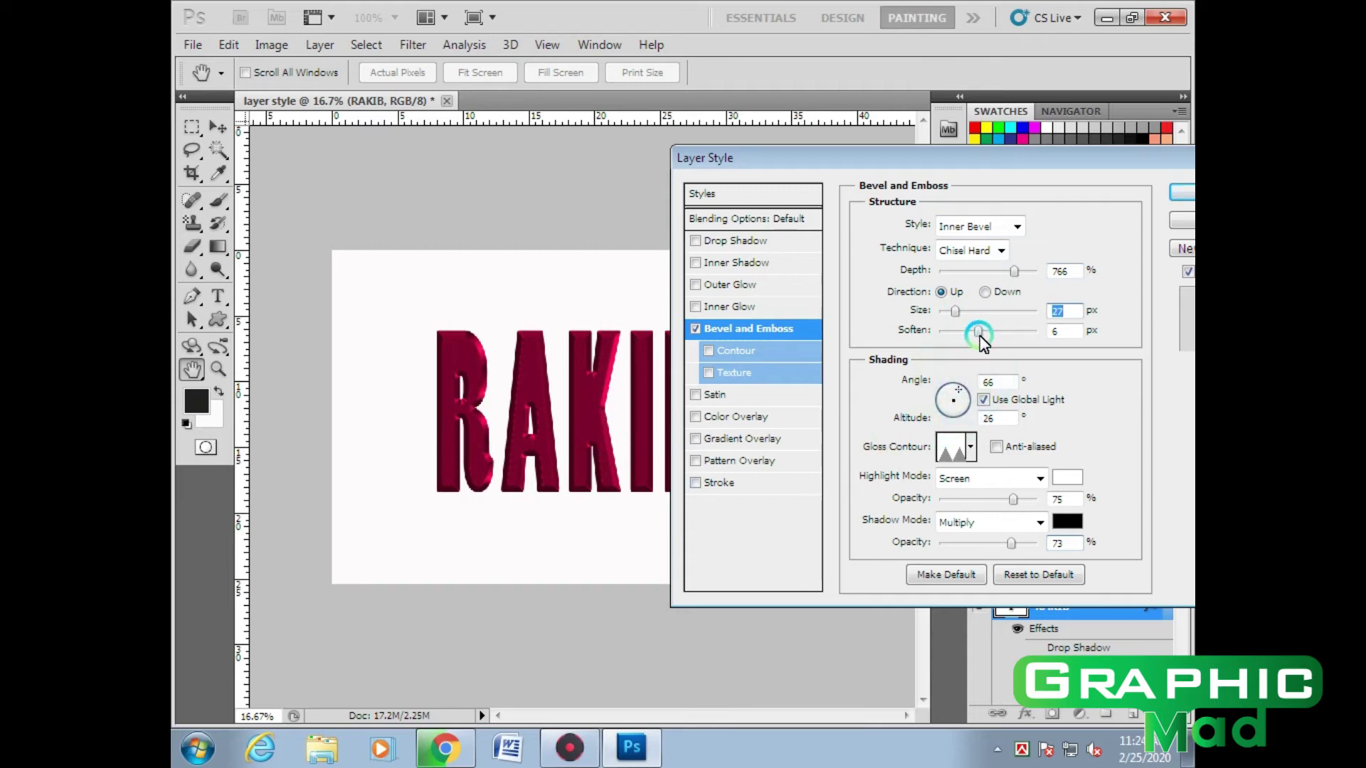
mouse_move(1006, 331)
left_mouse_down()
mouse_move(971, 334)
mouse_move(974, 316)
mouse_move(960, 313)
left_mouse_up()
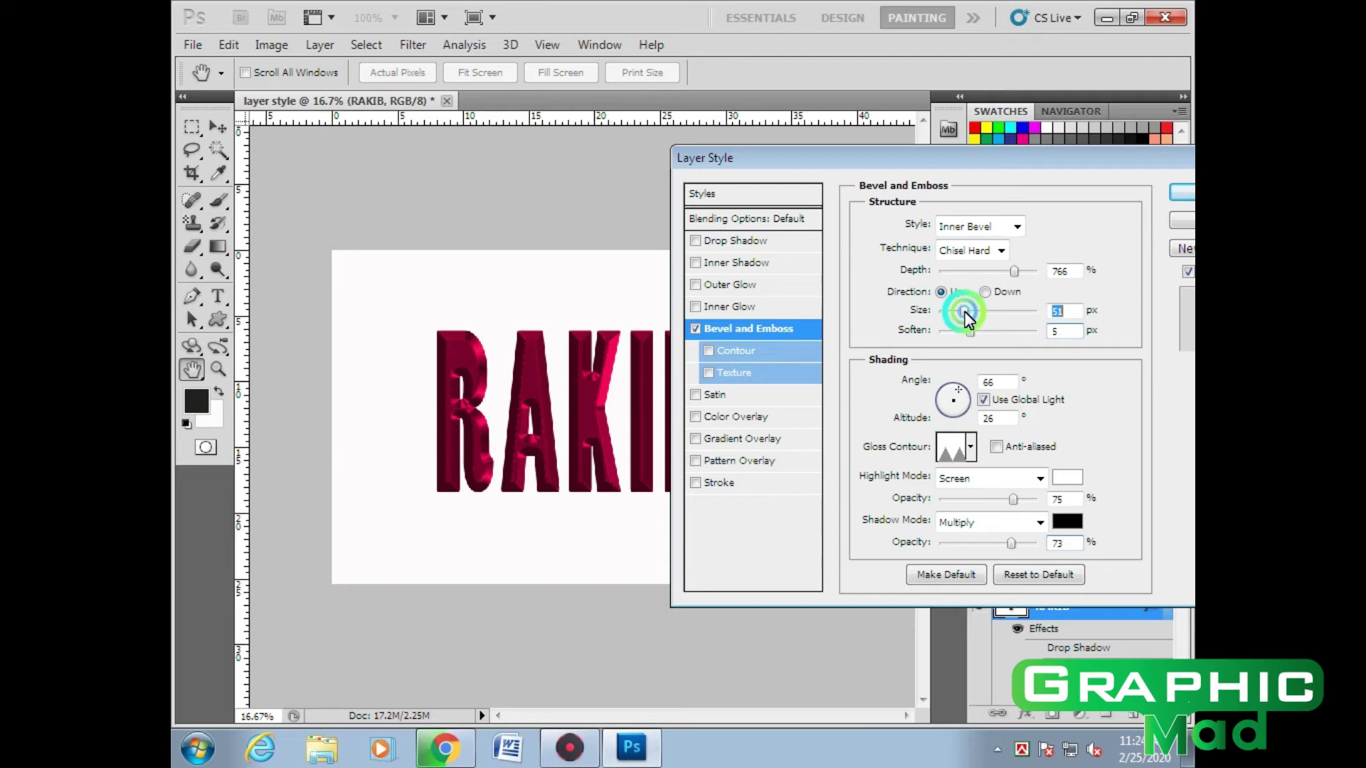
left_click_drag(1058, 160, 985, 200)
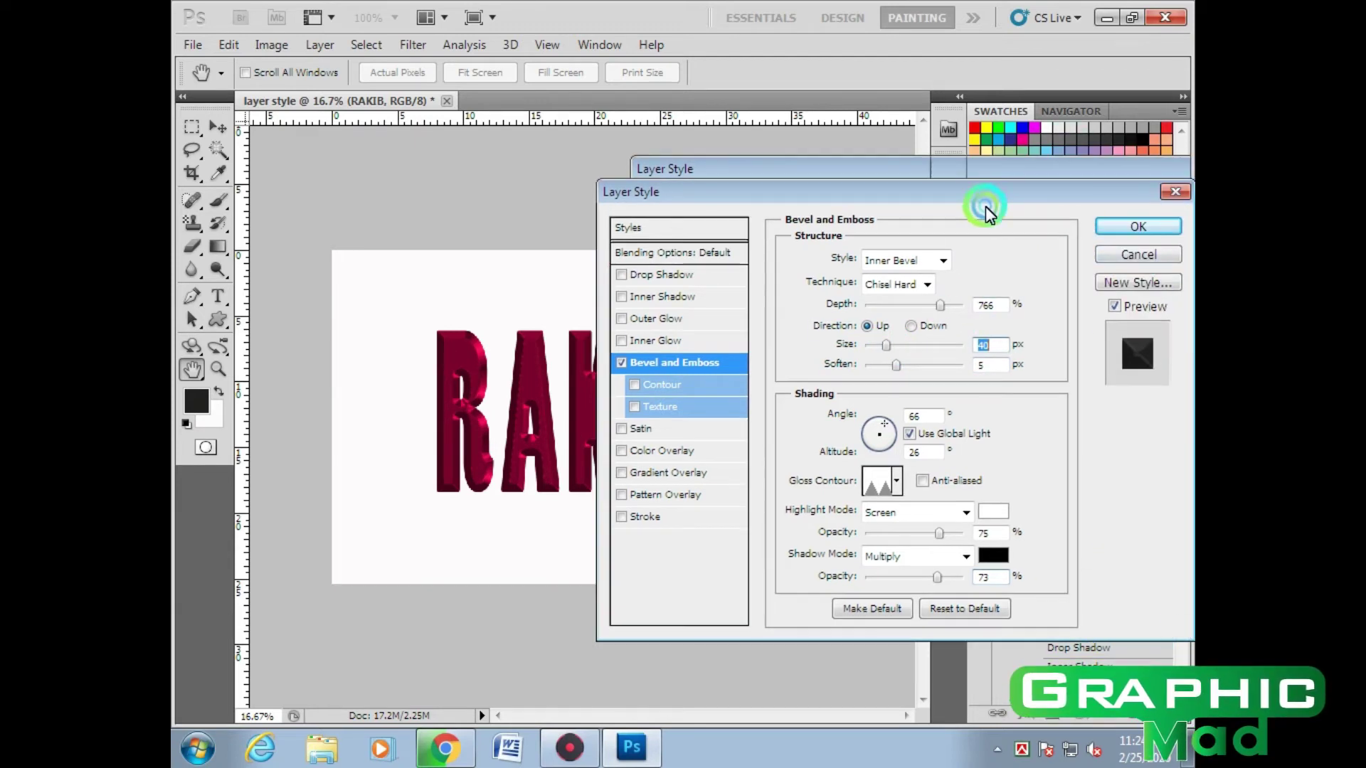
left_click(1138, 261)
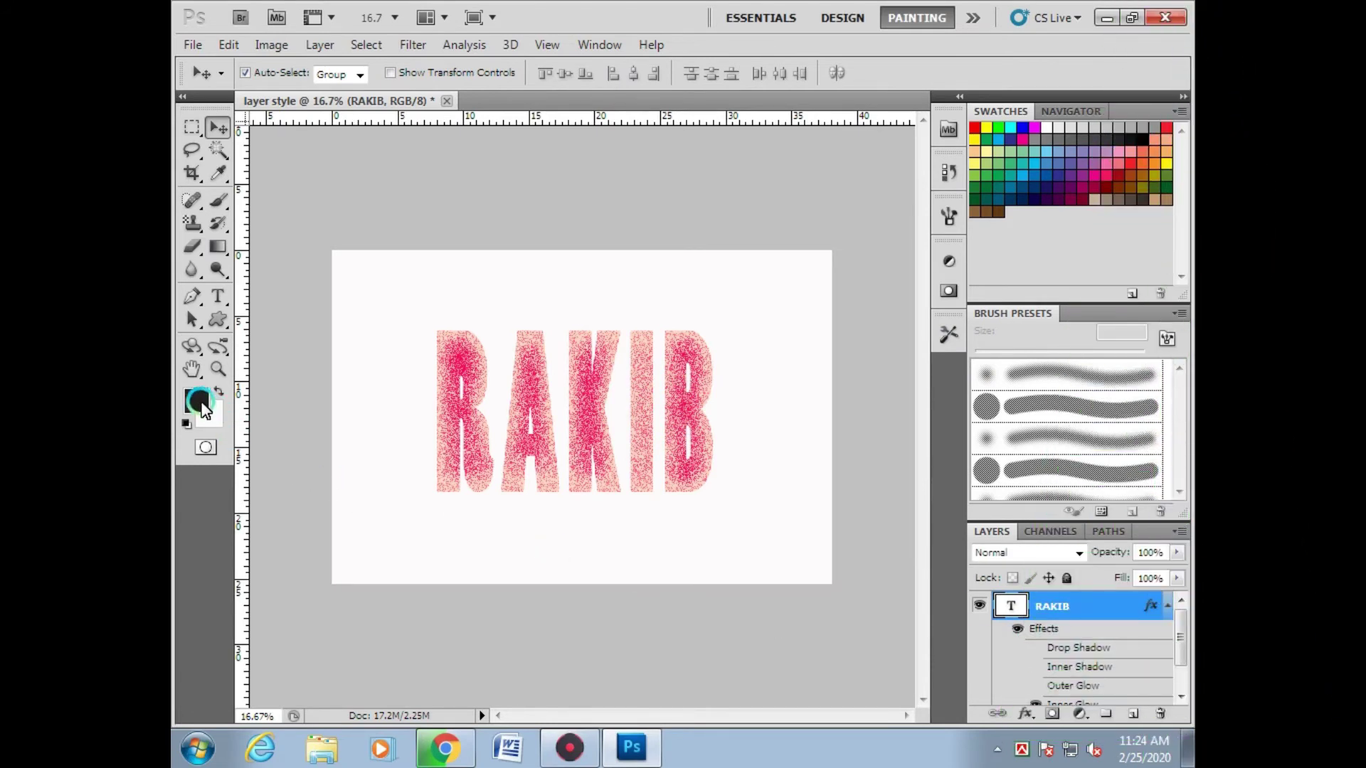
Select all the RAKIB letters and try yellow, blue and teal hues for their colour
left_click(222, 298)
left_click(438, 416)
left_click_drag(438, 416, 738, 406)
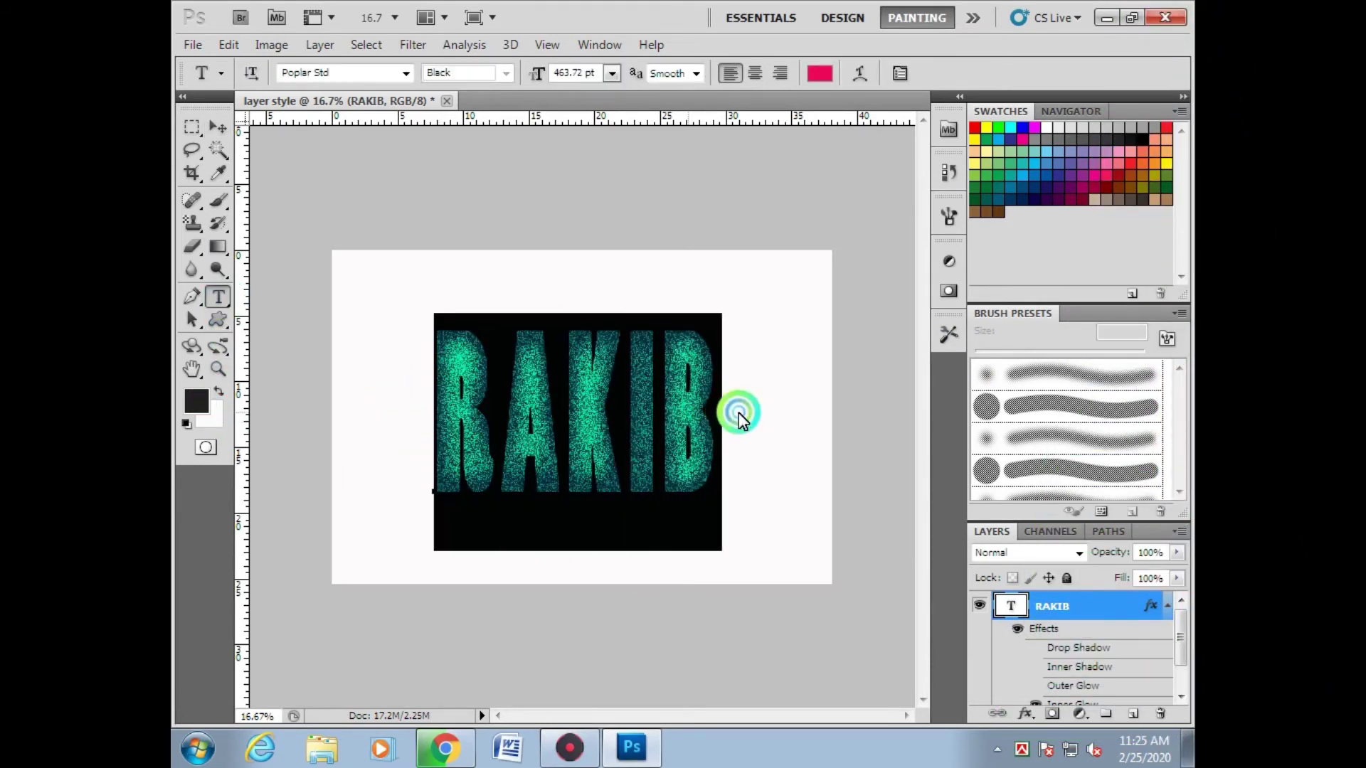
left_click(823, 73)
left_click_drag(851, 404, 855, 167)
left_click_drag(884, 211, 891, 431)
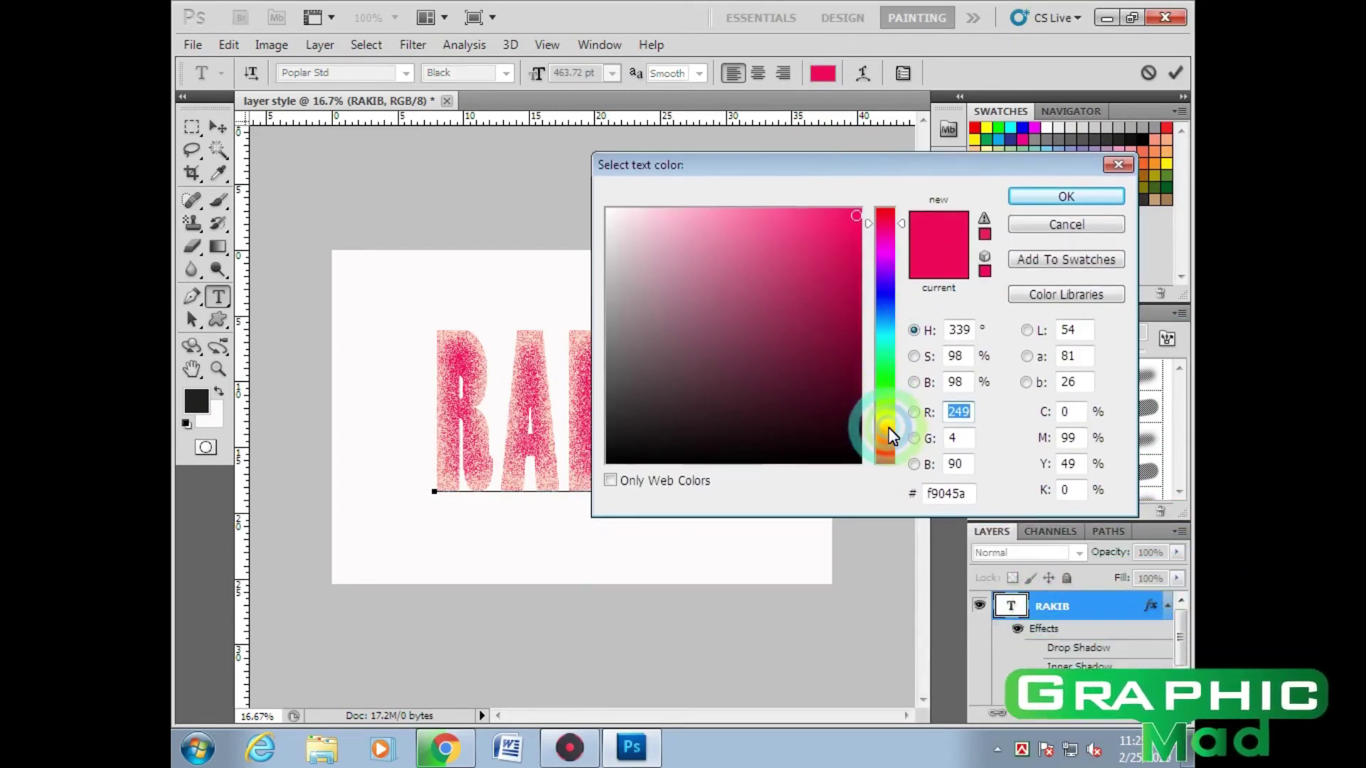
left_click(847, 372)
left_click(850, 293)
mouse_move(874, 279)
left_mouse_down()
mouse_move(887, 299)
mouse_move(860, 326)
left_mouse_up()
left_click(885, 215)
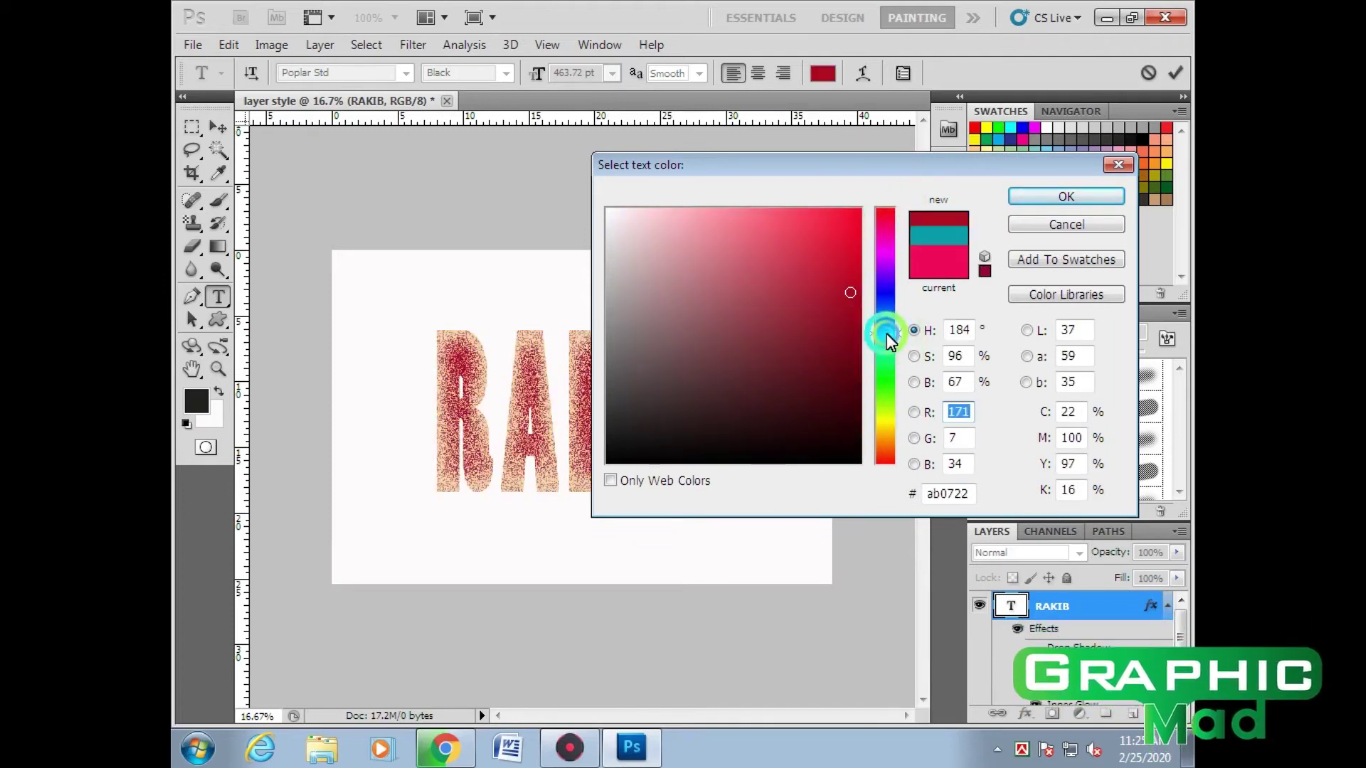
Settle on a yellow-green text colour, confirm it, and commit the RAKIB text edit
left_click(874, 425)
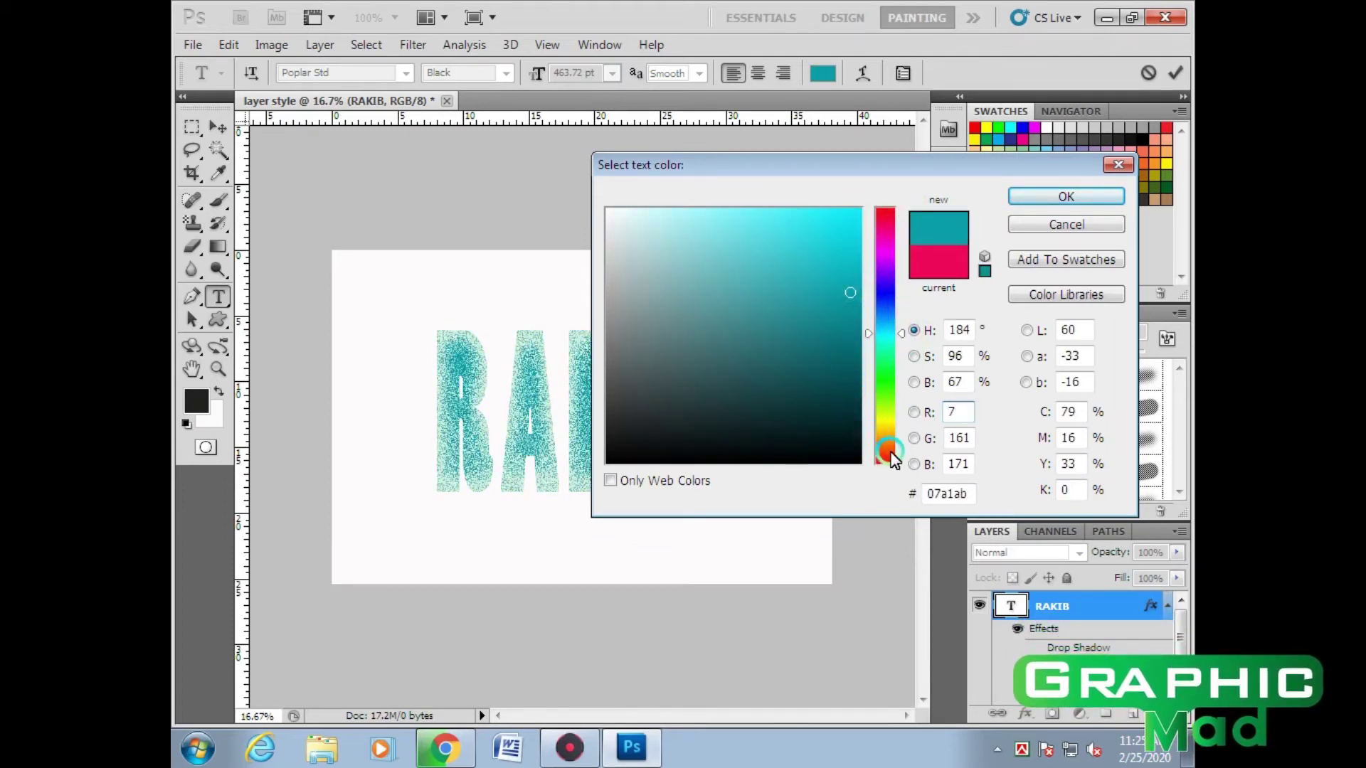
left_click(888, 450)
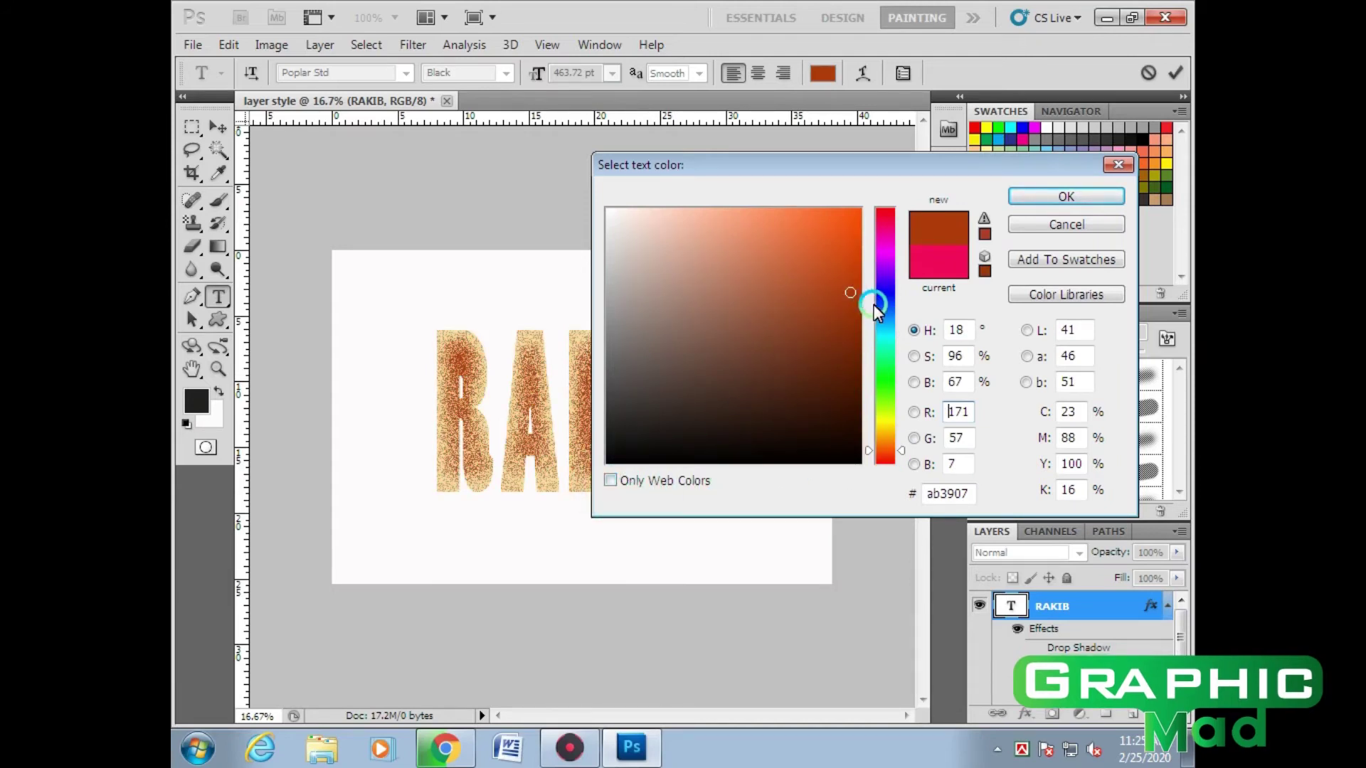
left_click(855, 318)
left_click(879, 336)
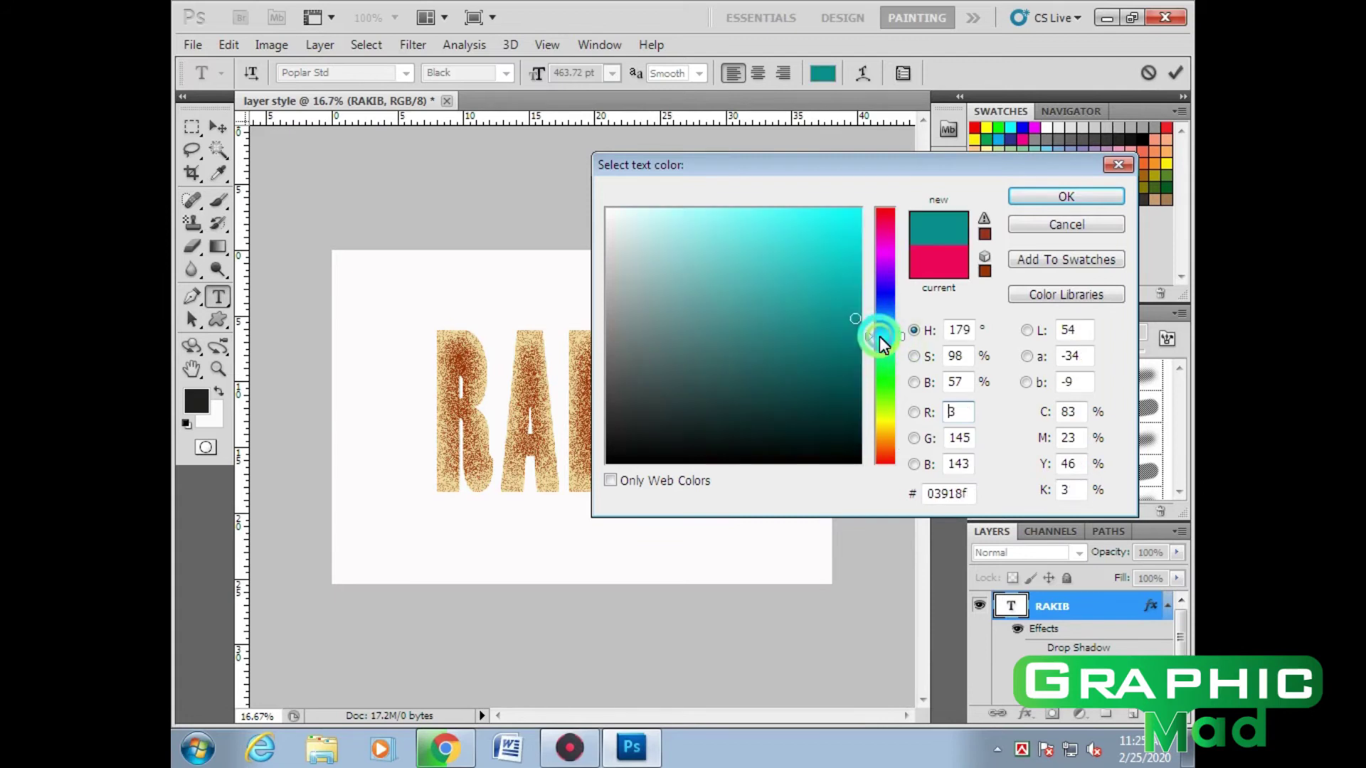
left_click_drag(859, 327, 852, 286)
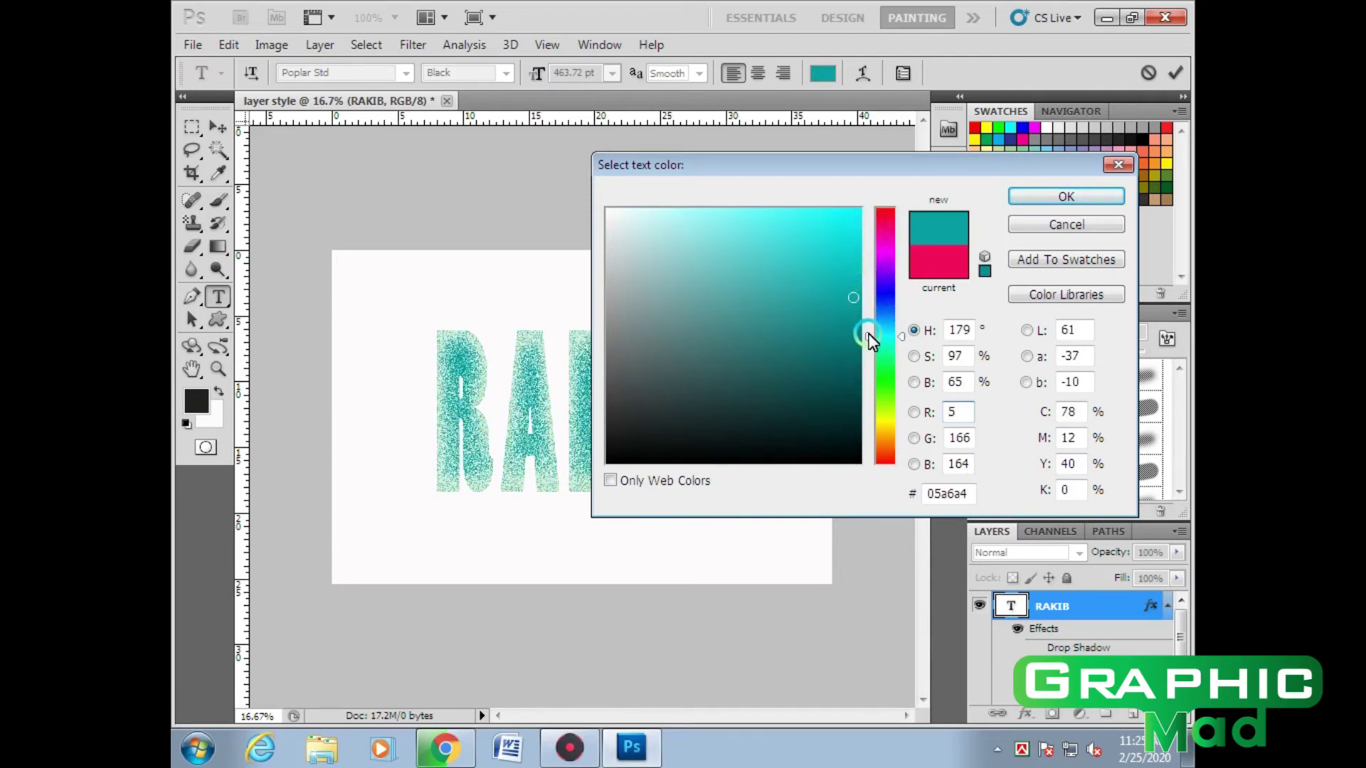
left_click_drag(871, 338, 872, 330)
left_click(859, 280)
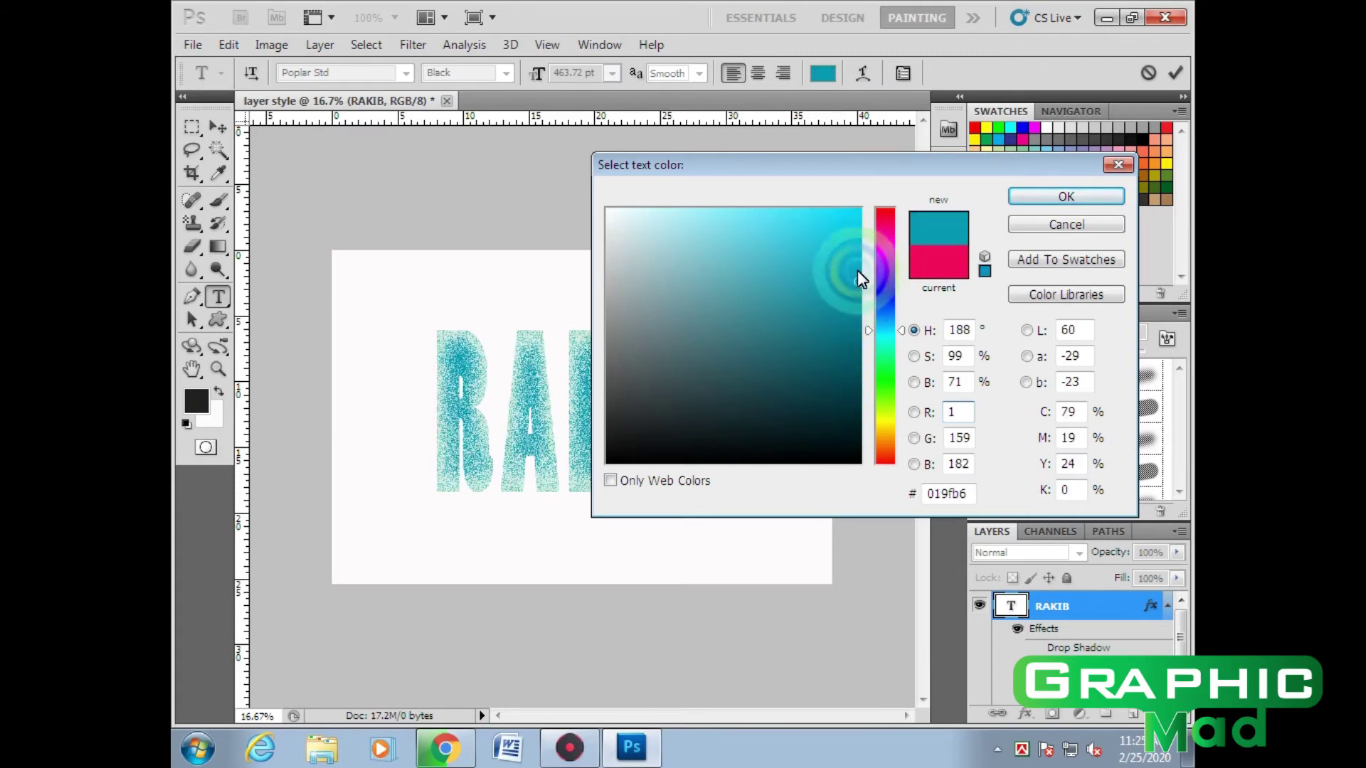
left_click_drag(882, 346, 883, 419)
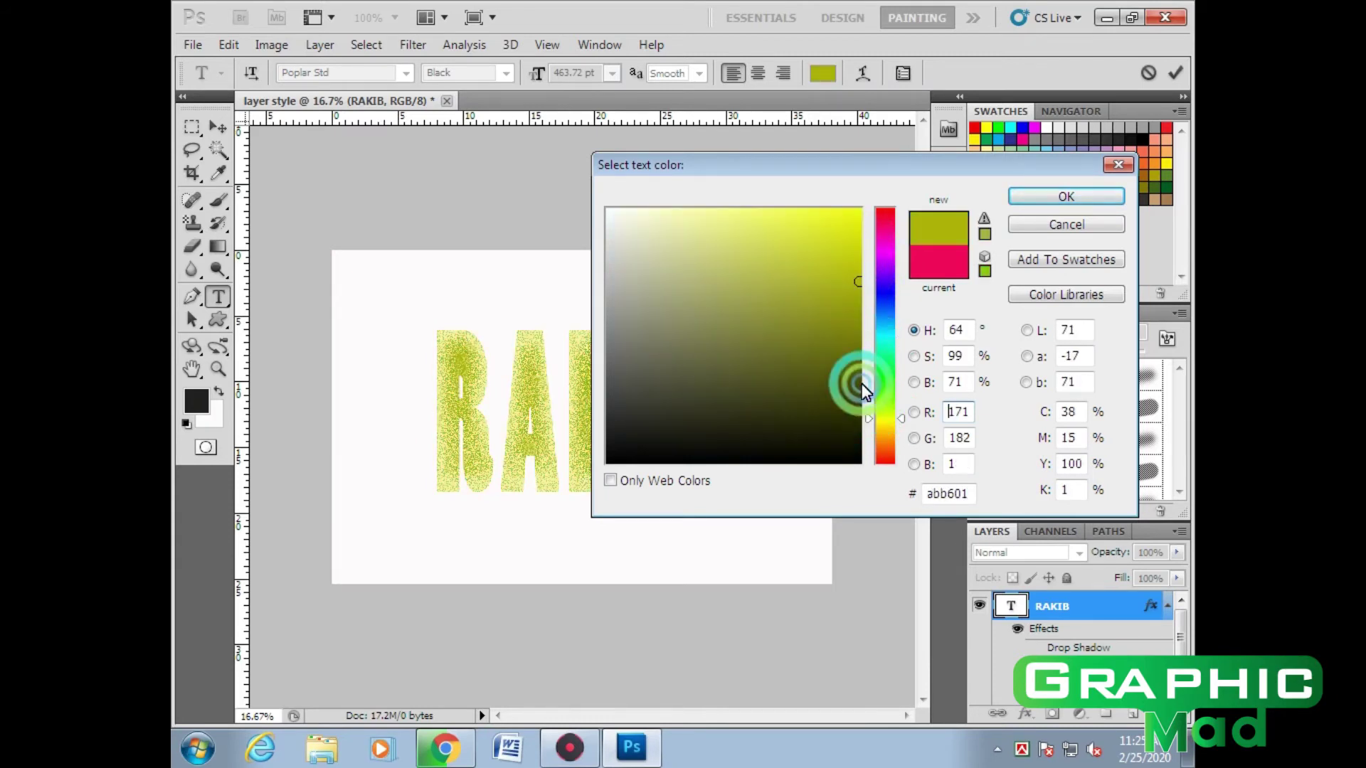
left_click(859, 281)
left_click_drag(858, 310, 856, 282)
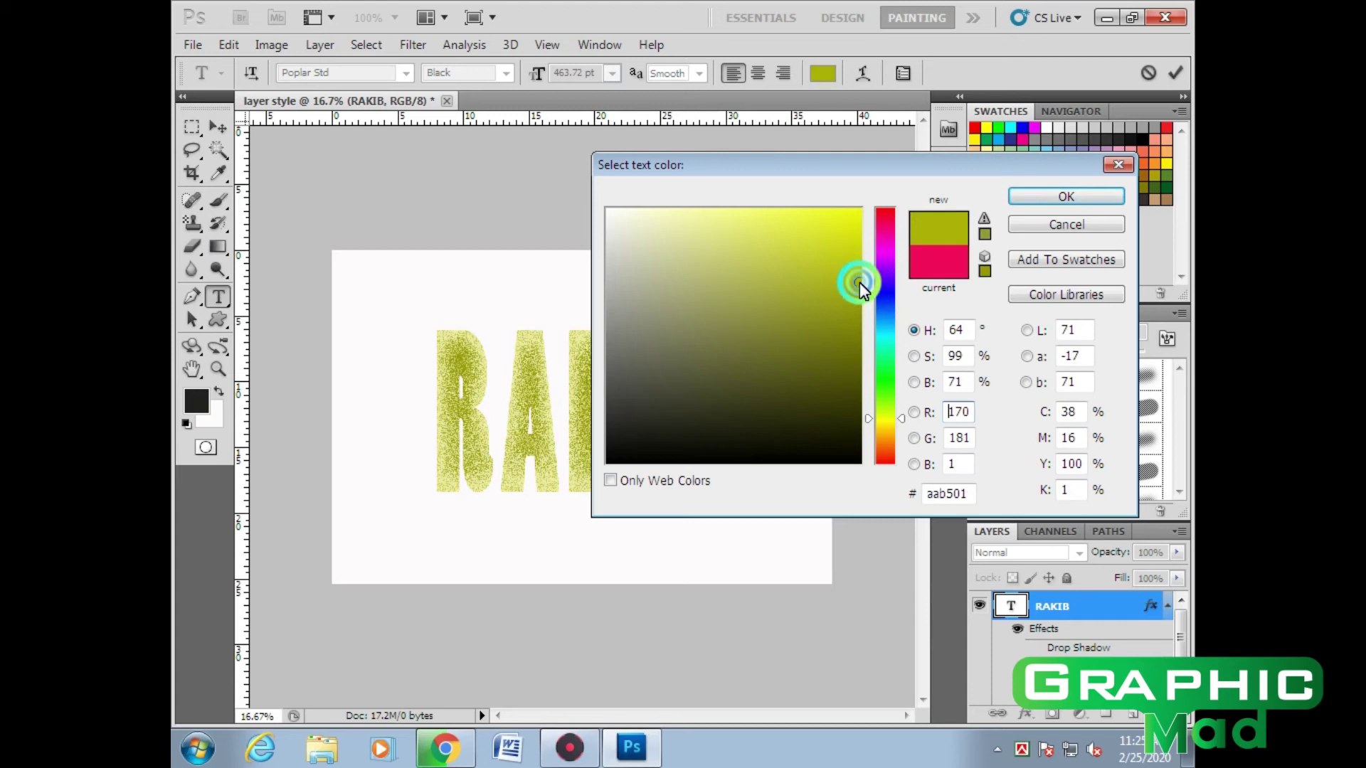
left_click(1067, 197)
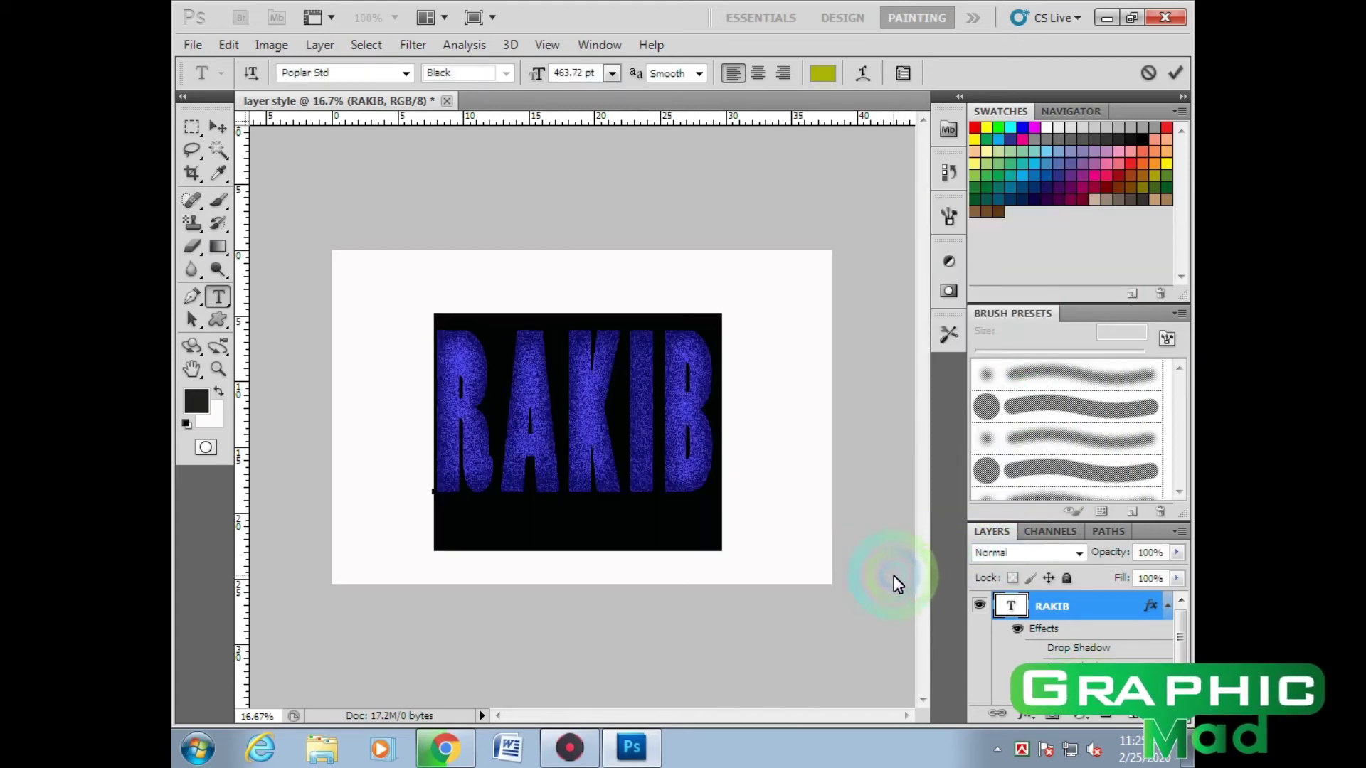
left_click(720, 455)
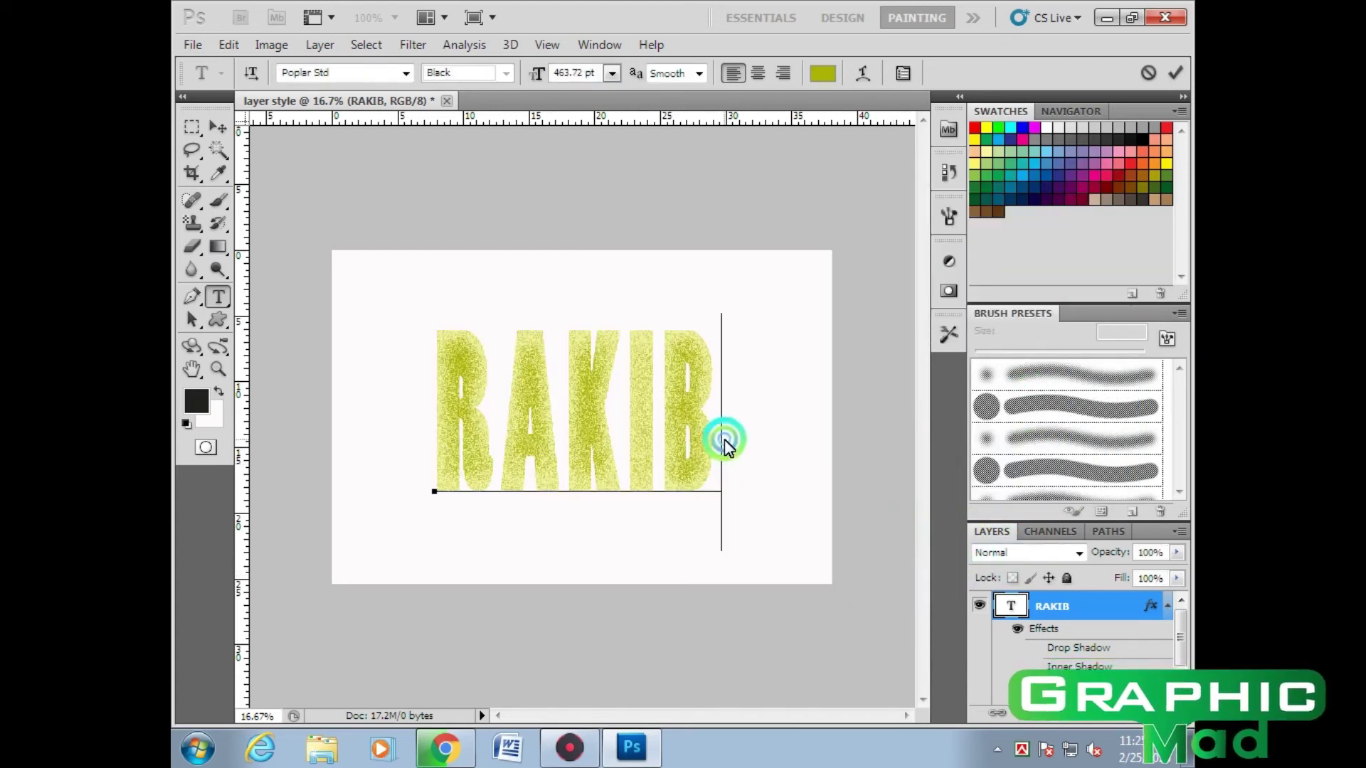
In RAKIB's layer style, enable Bevel and Emboss and turn off Inner Glow
double_click(1115, 601)
left_click_drag(776, 206, 877, 203)
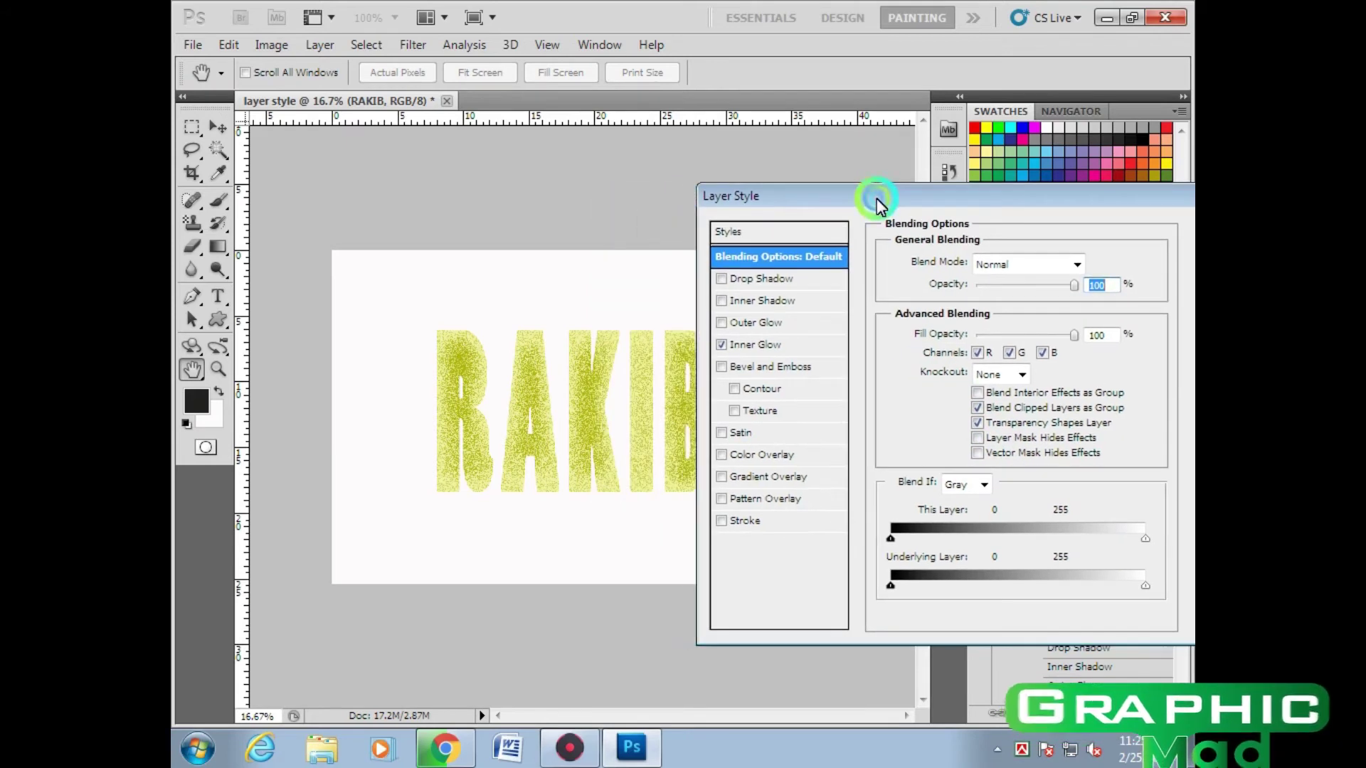
left_click(797, 368)
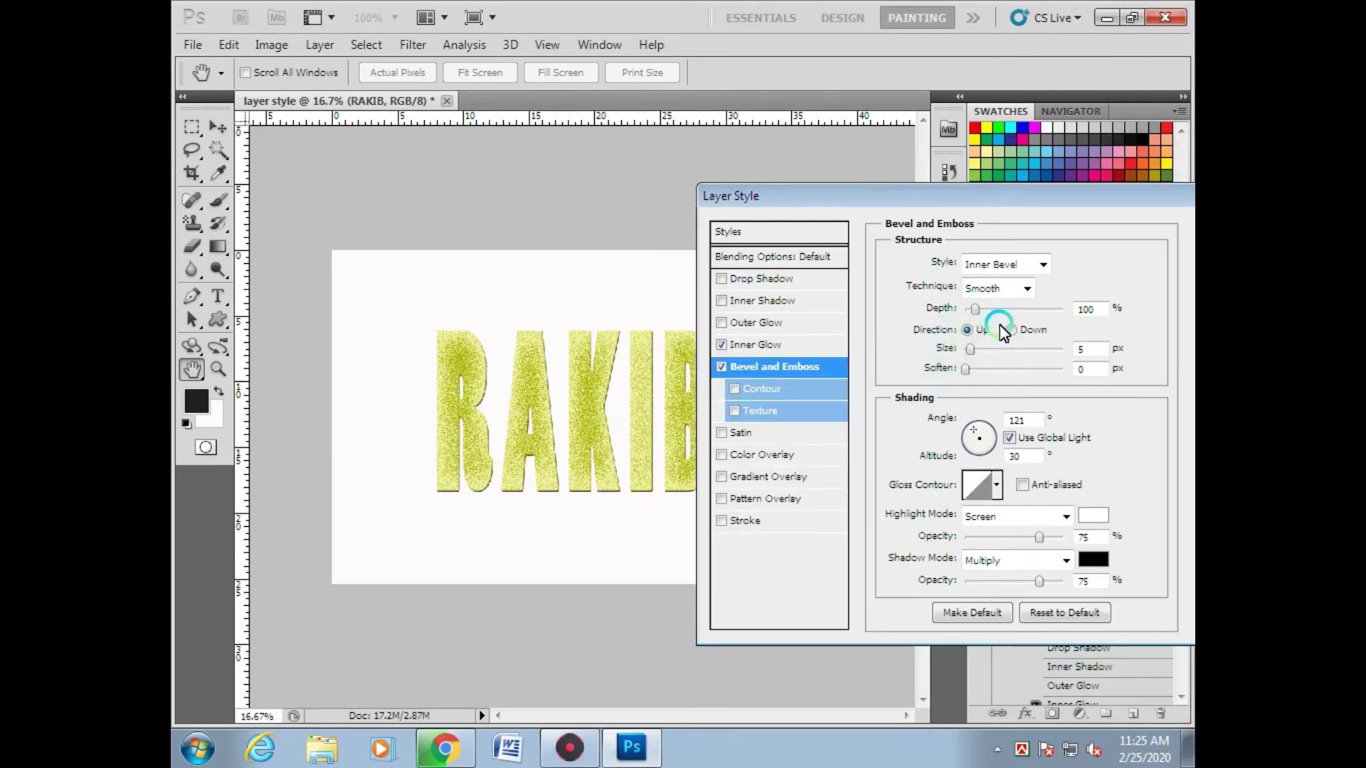
left_click(722, 345)
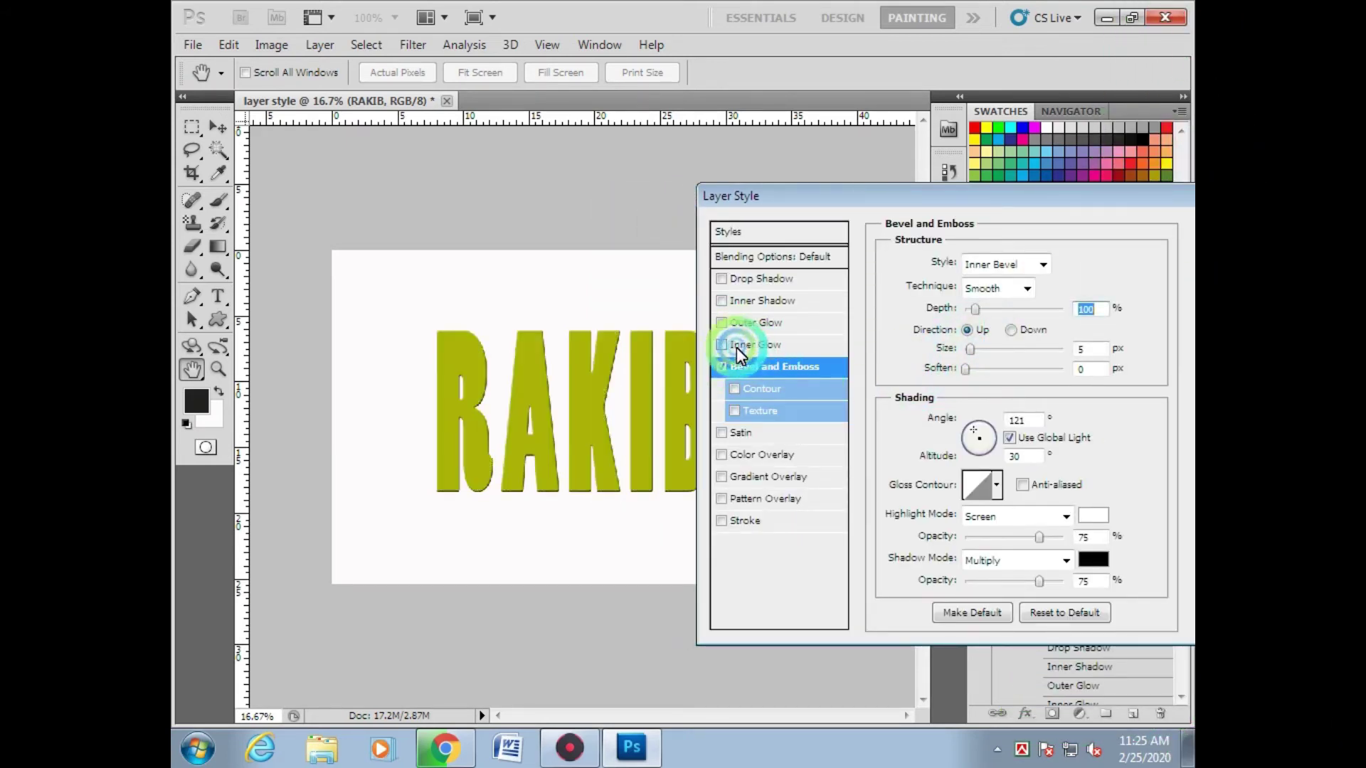
Set the bevel to Chisel Soft with about 68 px size, 1 px soften and shallower depth
left_click(1027, 289)
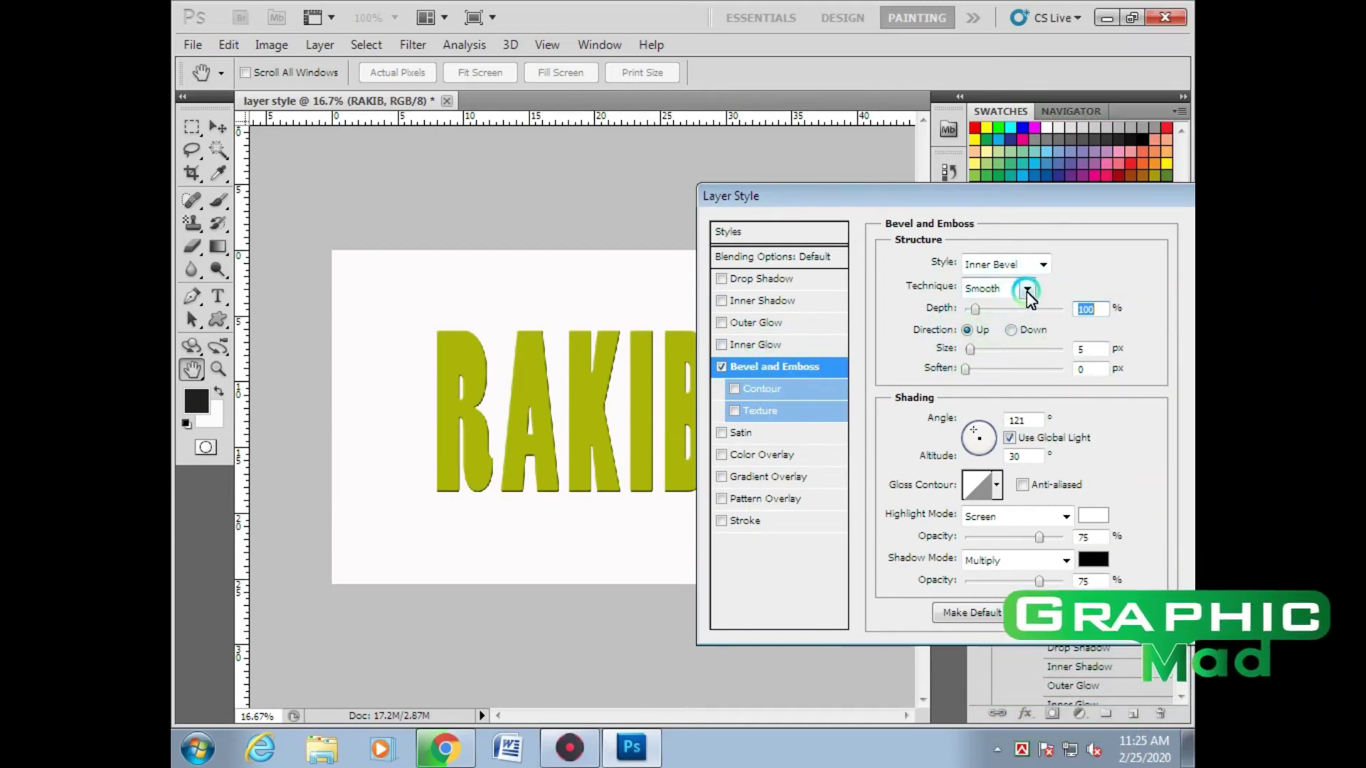
left_click(993, 325)
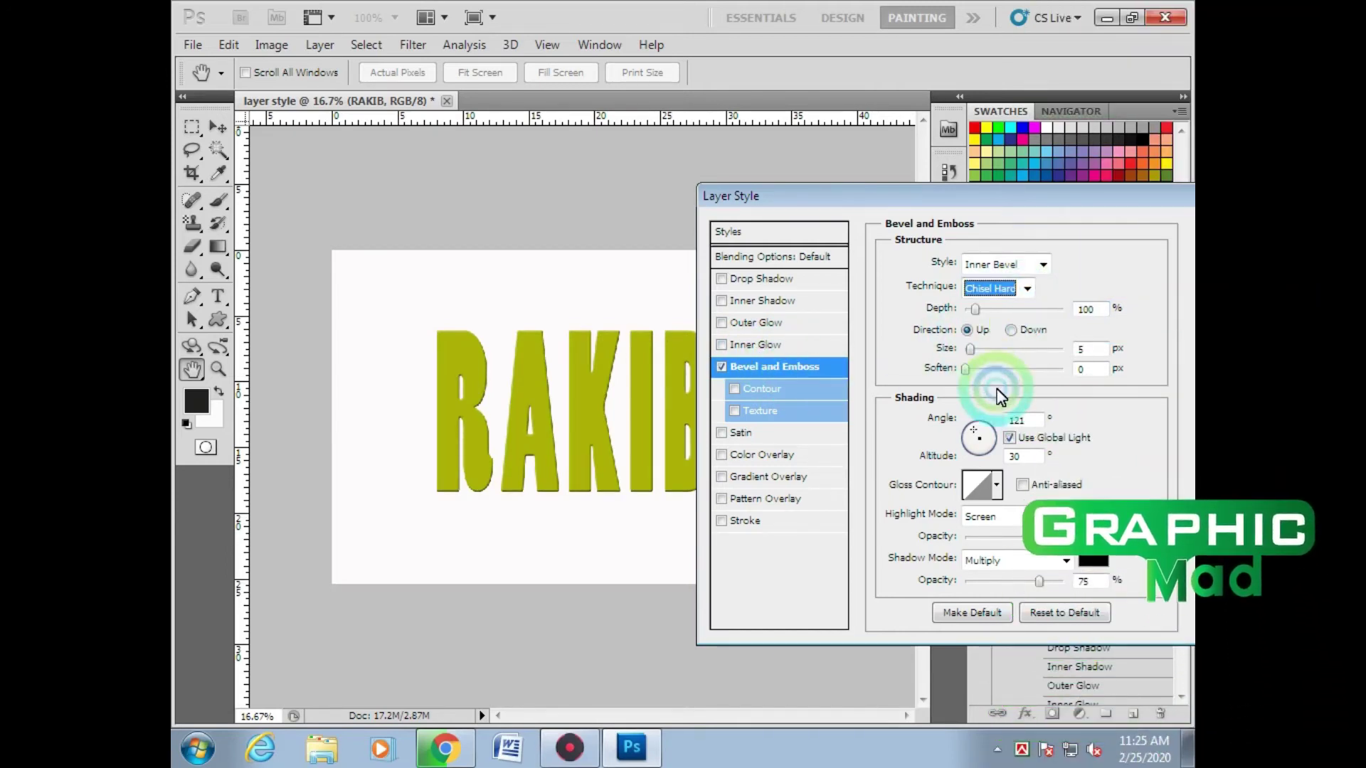
mouse_move(967, 349)
left_mouse_down()
mouse_move(1005, 349)
mouse_move(986, 370)
left_mouse_up()
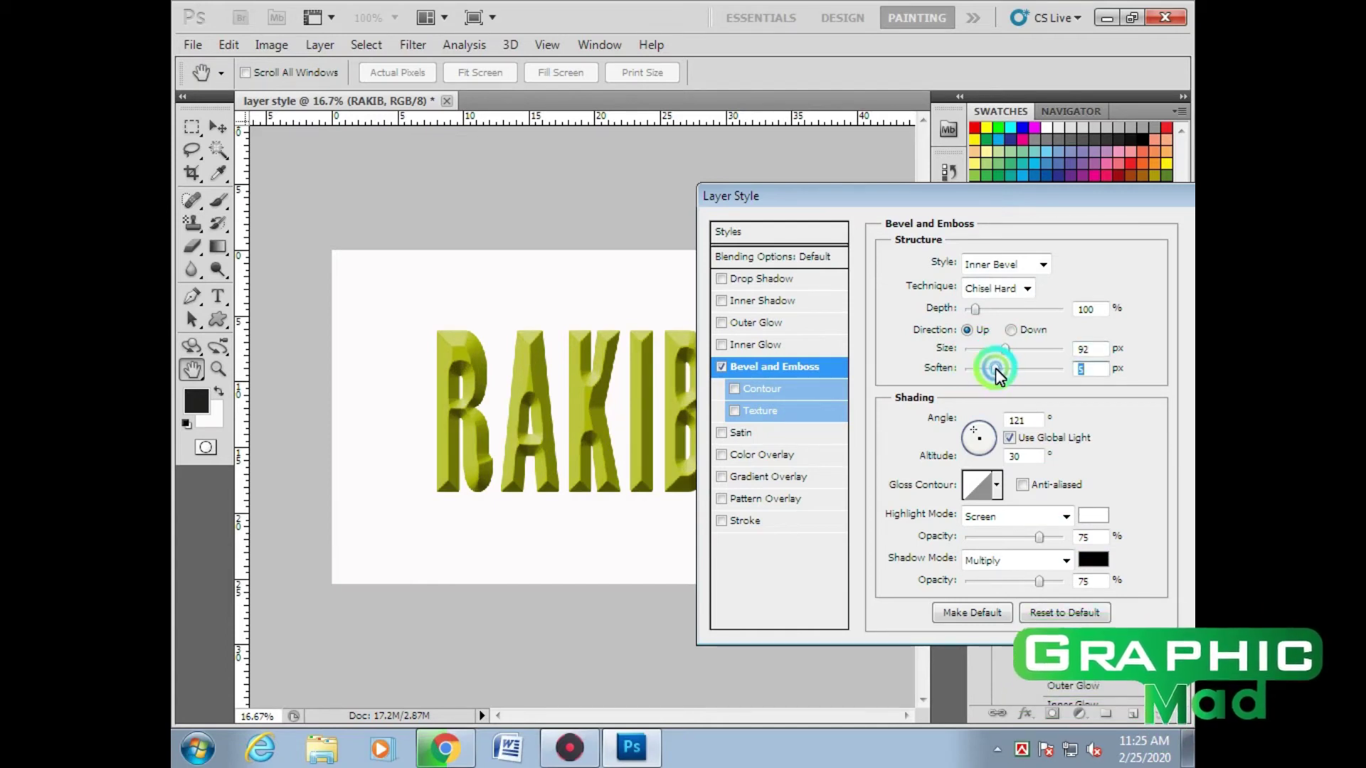
left_click_drag(975, 310, 984, 310)
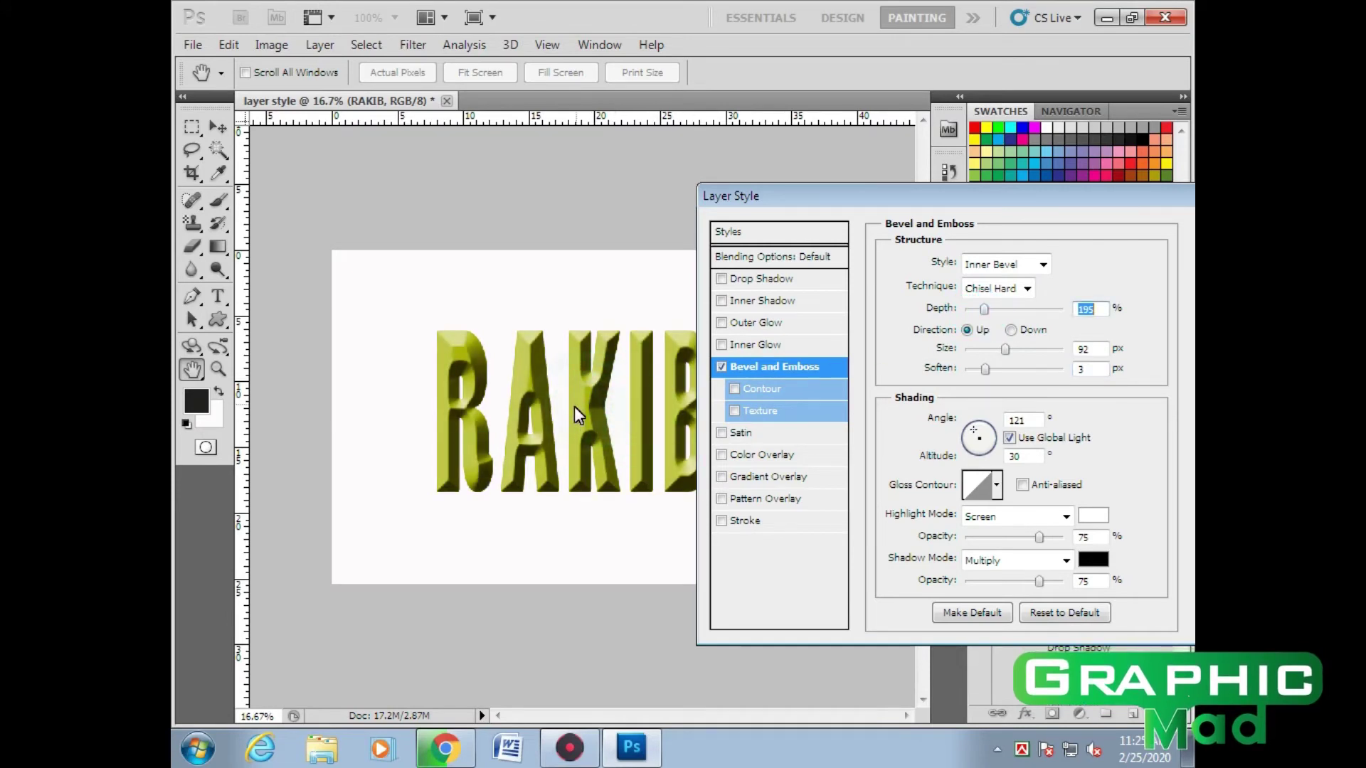
left_click(1028, 289)
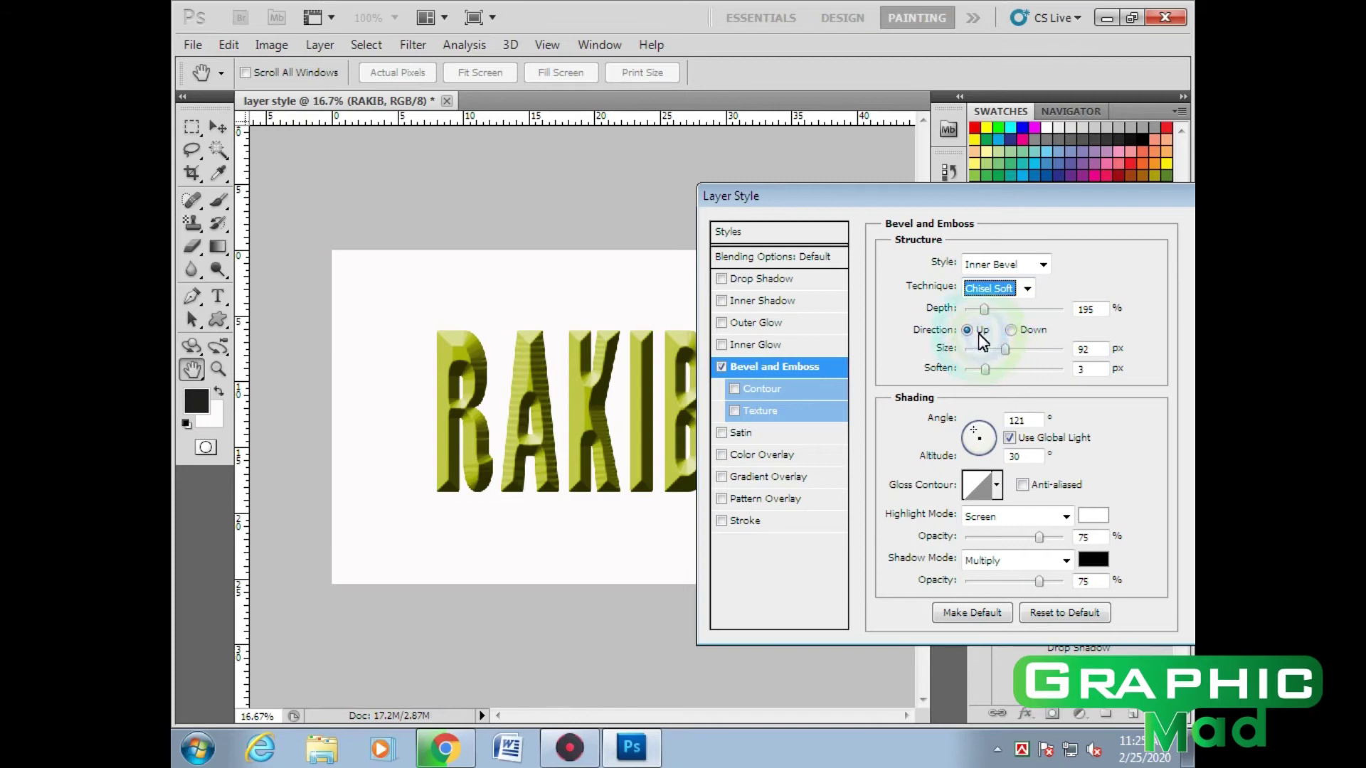
left_click(991, 309)
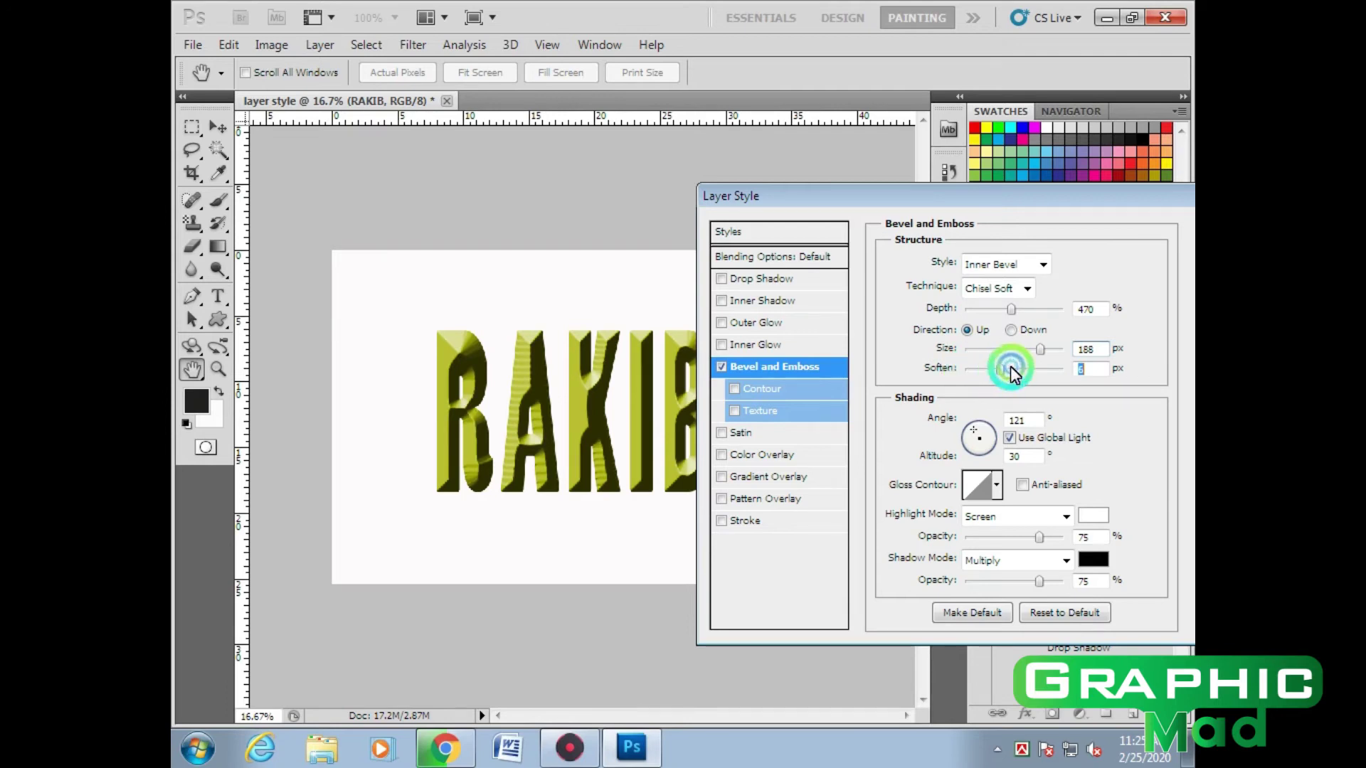
mouse_move(1000, 369)
left_mouse_down()
mouse_move(973, 369)
mouse_move(1000, 361)
left_mouse_up()
left_click(574, 435)
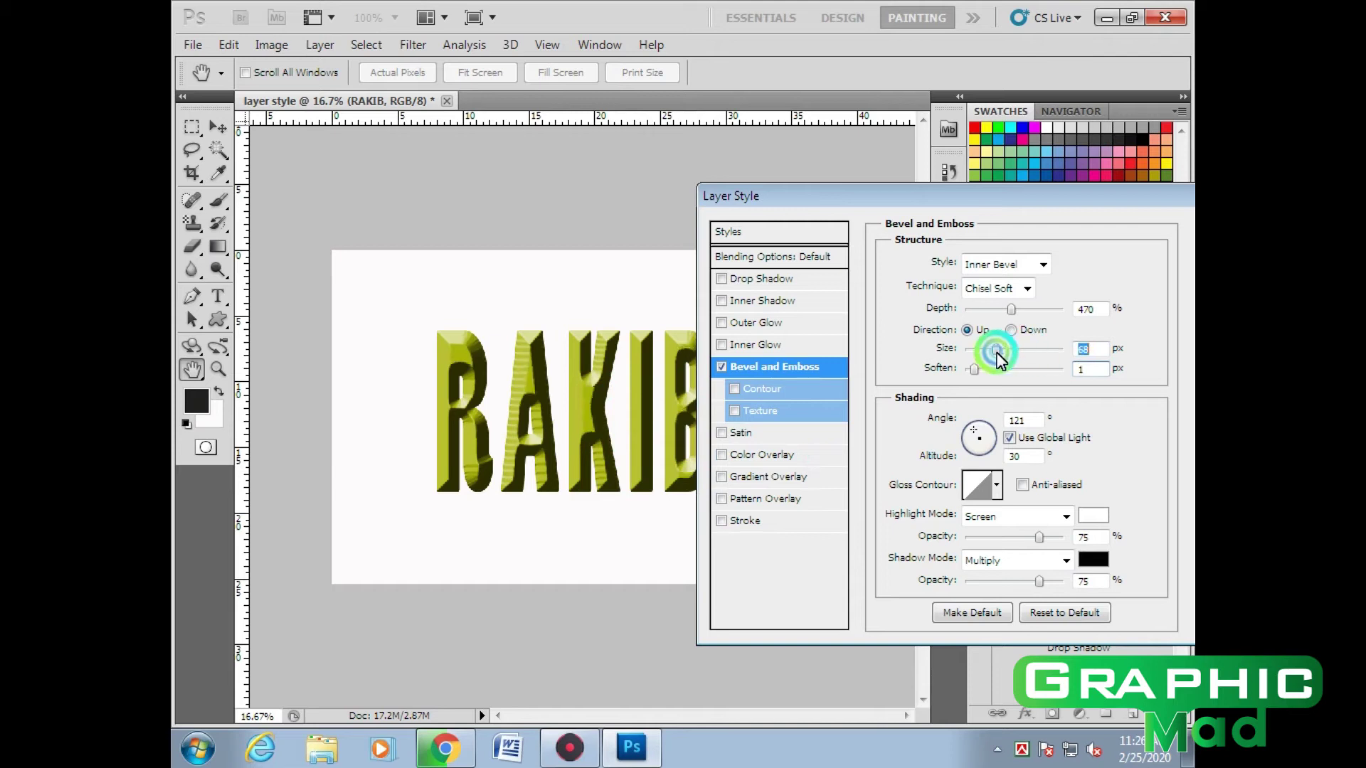
left_click_drag(1005, 309, 977, 310)
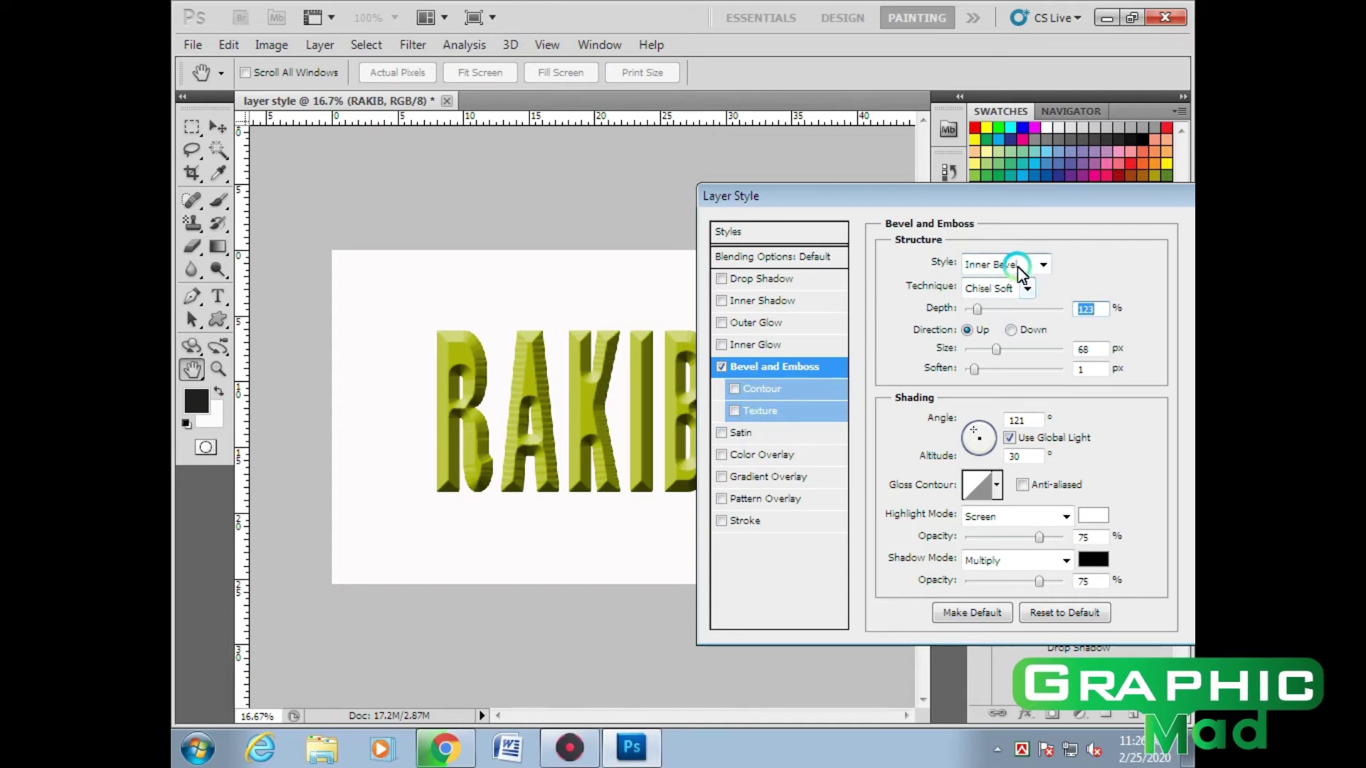
Switch the bevel style to Emboss and deepen it slightly
left_click_drag(978, 308, 983, 309)
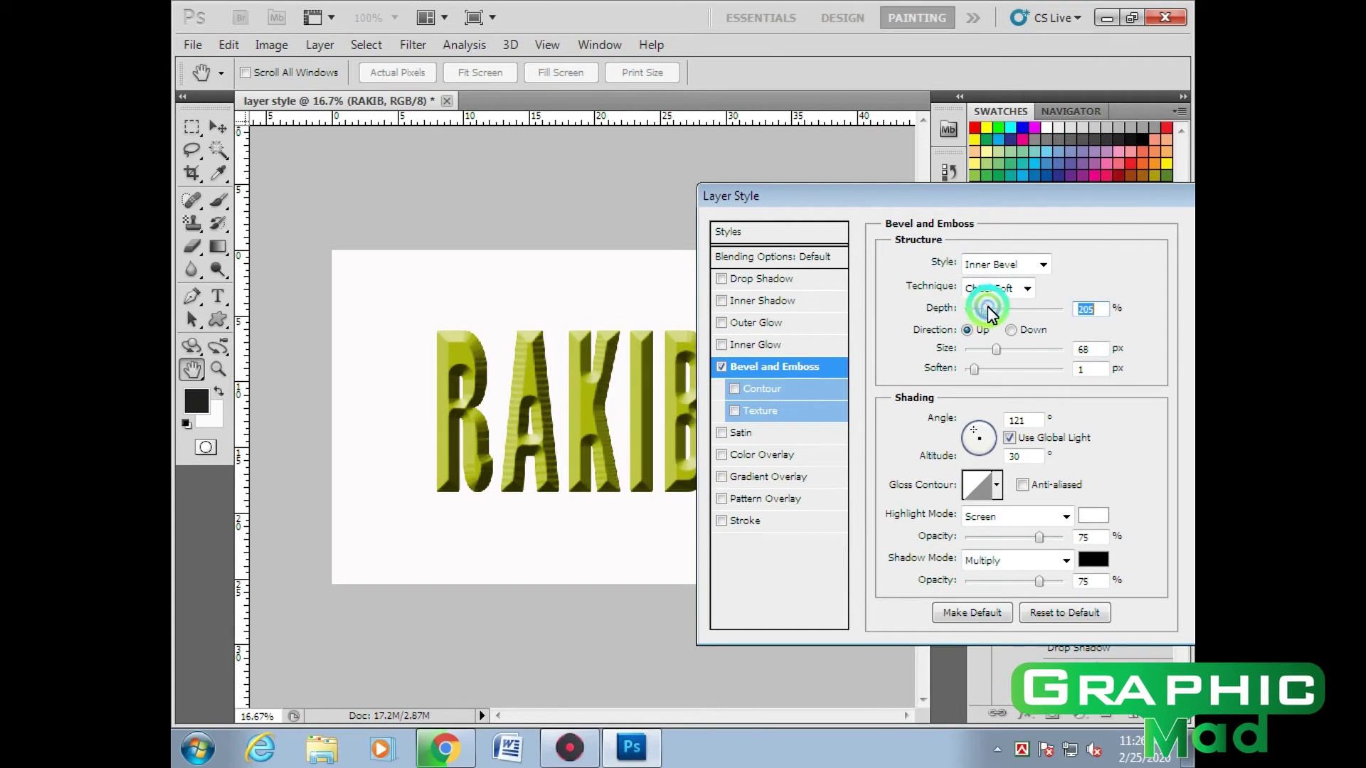
left_click(1010, 265)
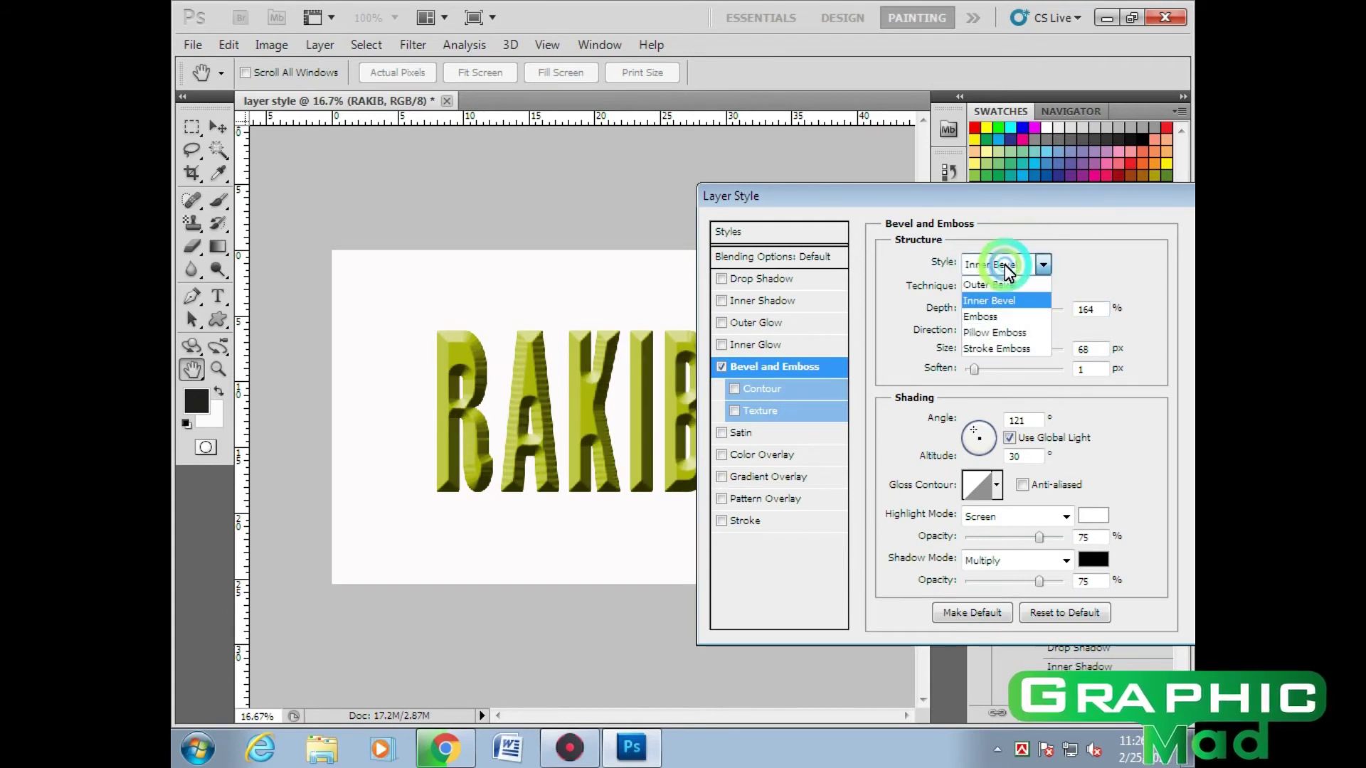
left_click(1009, 321)
left_click(994, 317)
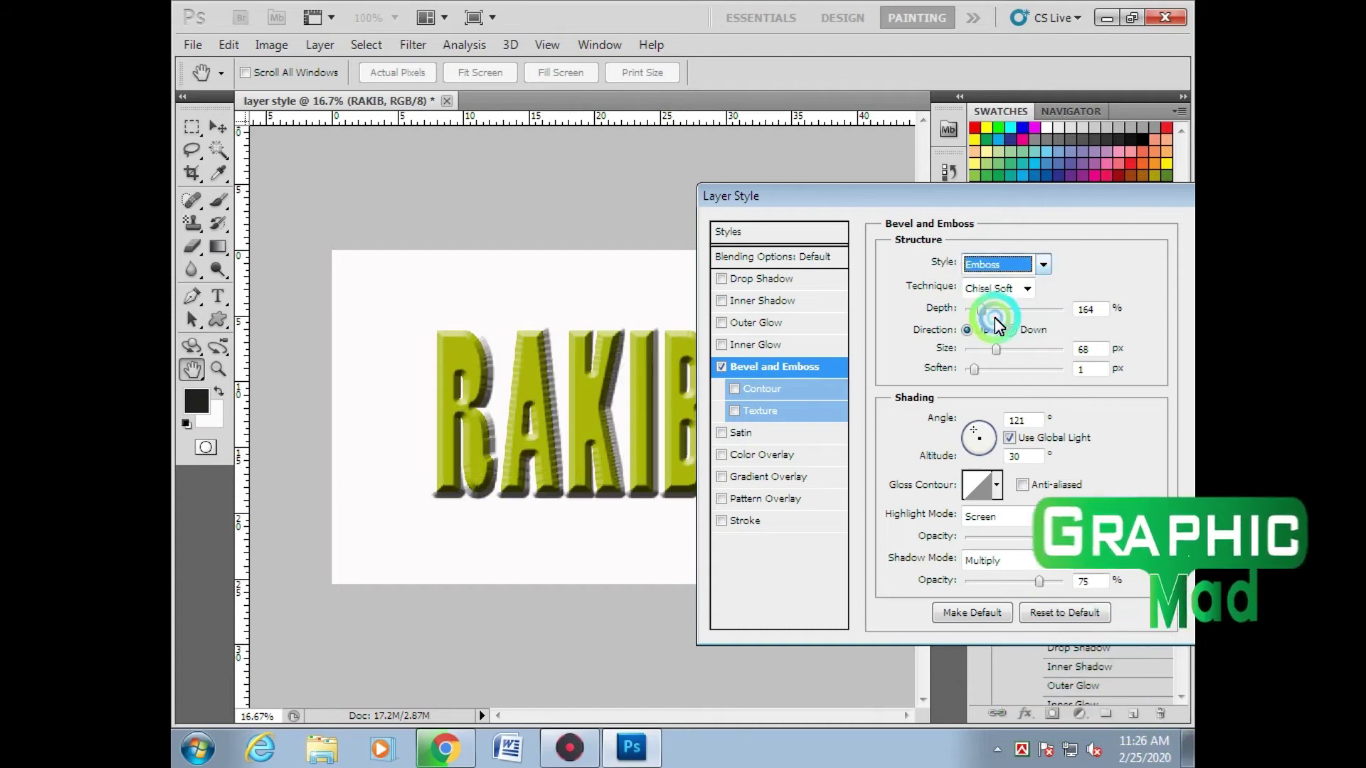
left_click_drag(989, 310, 996, 311)
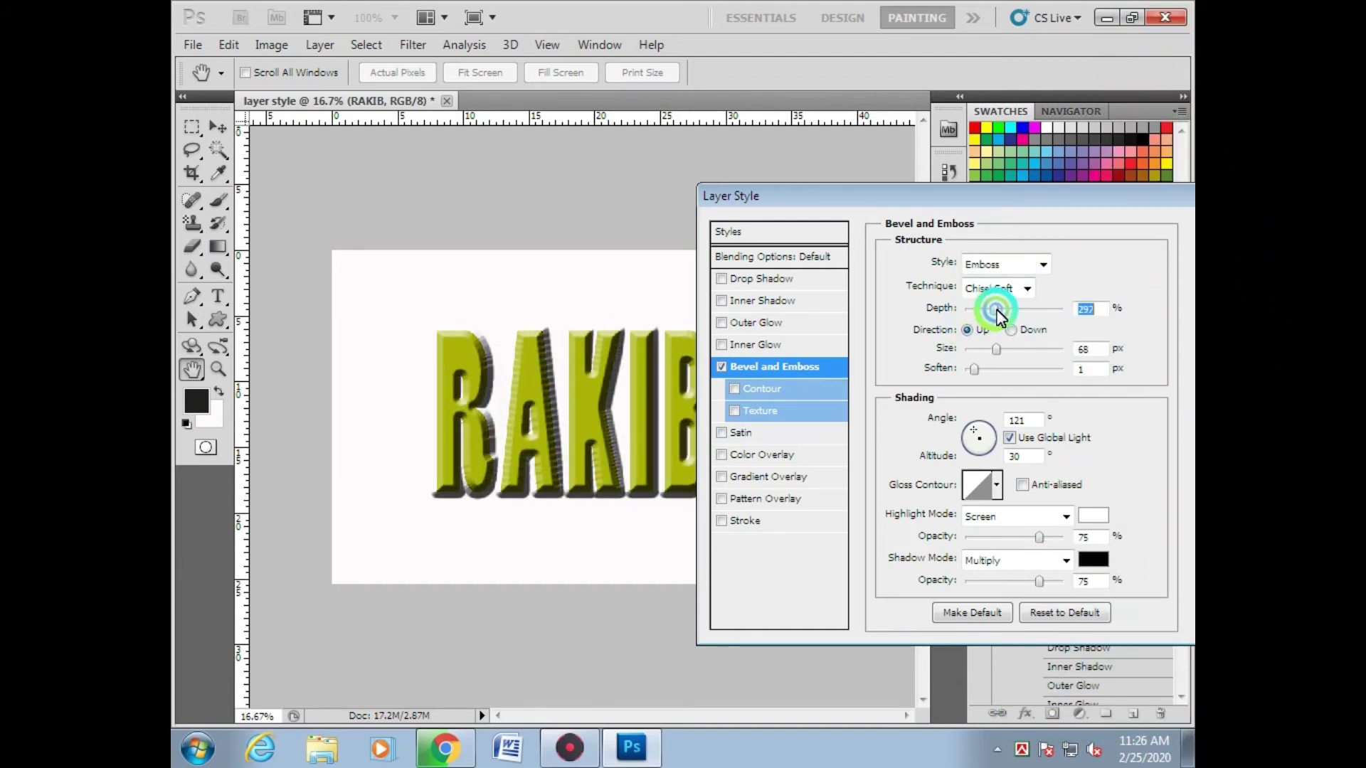
Set the emboss technique to Chisel Hard with 674% depth and slightly larger size
left_click(996, 291)
left_click(993, 302)
left_click(587, 406)
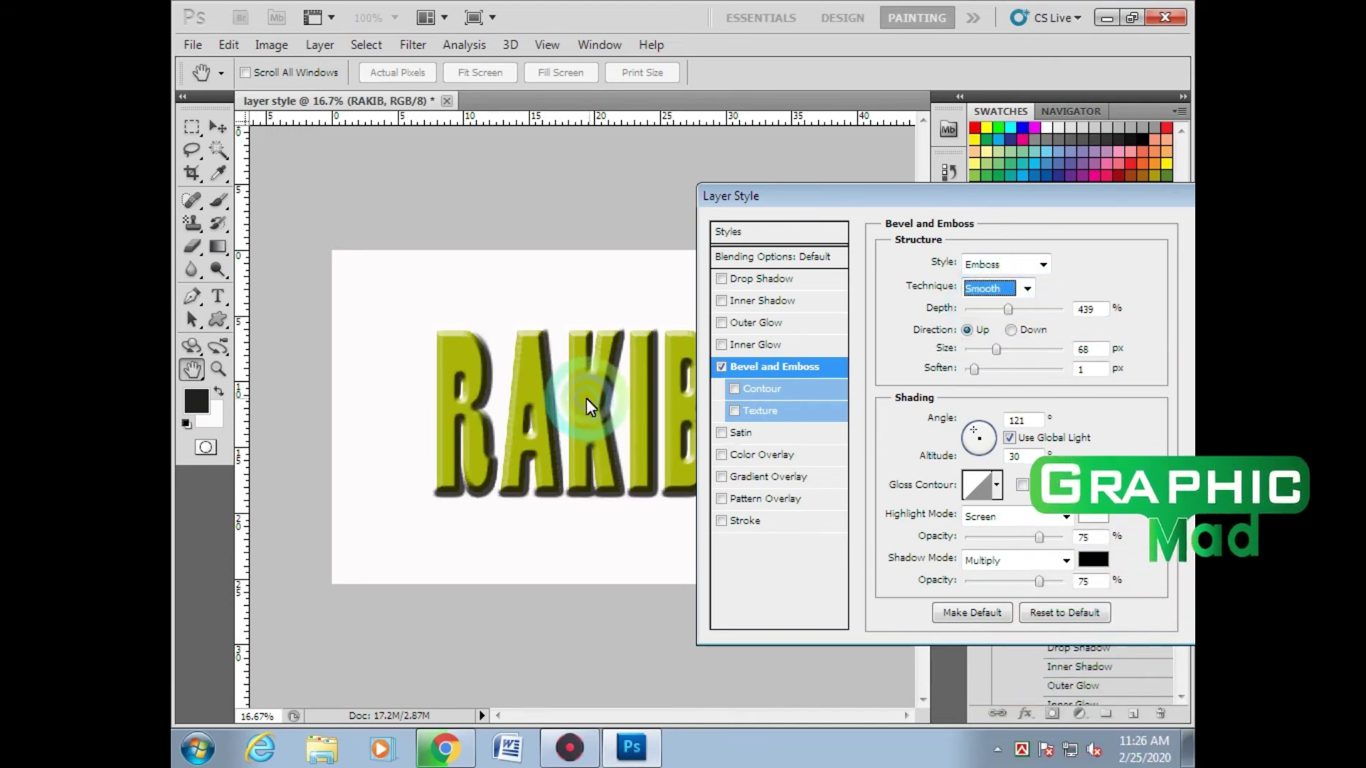
mouse_move(1008, 309)
left_mouse_down()
mouse_move(1031, 310)
mouse_move(1007, 348)
mouse_move(1024, 370)
mouse_move(983, 349)
left_mouse_up()
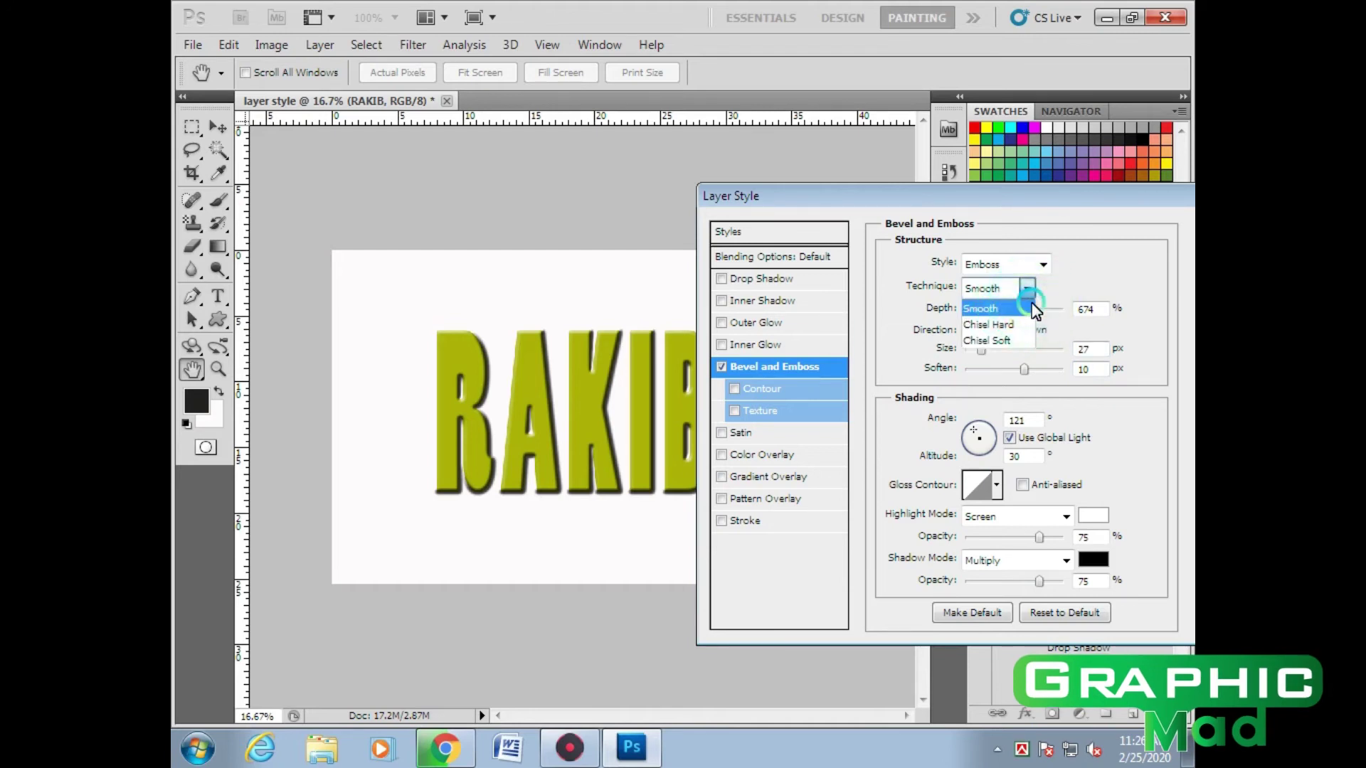
left_click(1010, 325)
left_click_drag(991, 353, 993, 357)
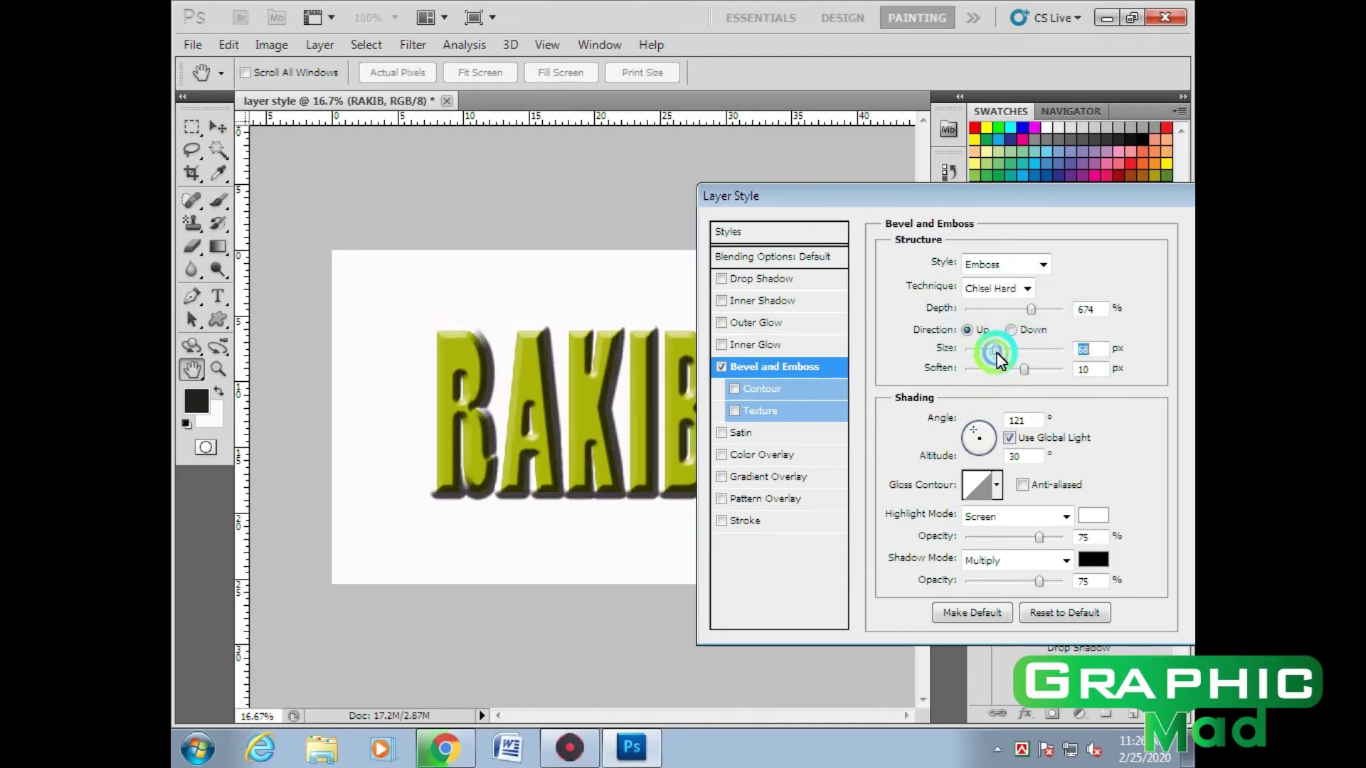
Make the bevel a thin Pillow Emboss with 13 px soften, moving the dialog off the word
left_click(1041, 265)
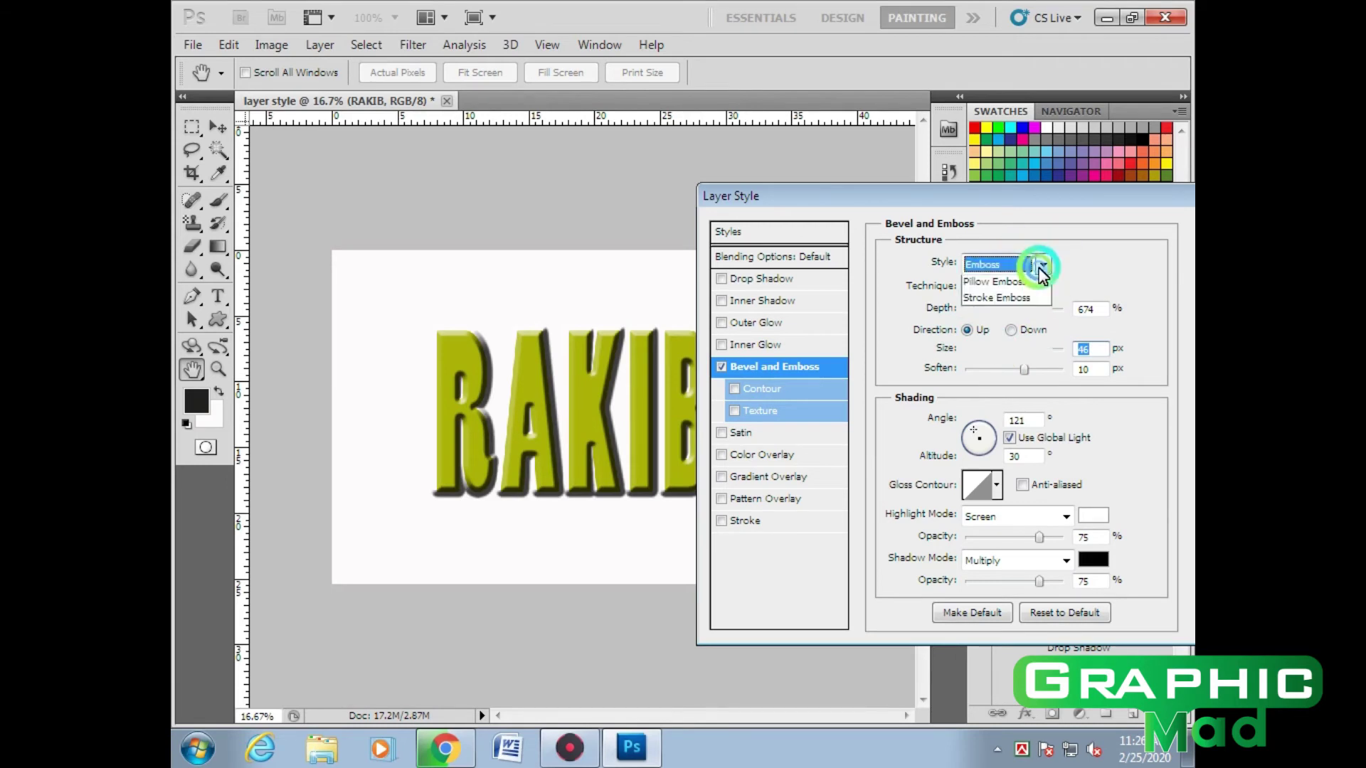
left_click(982, 334)
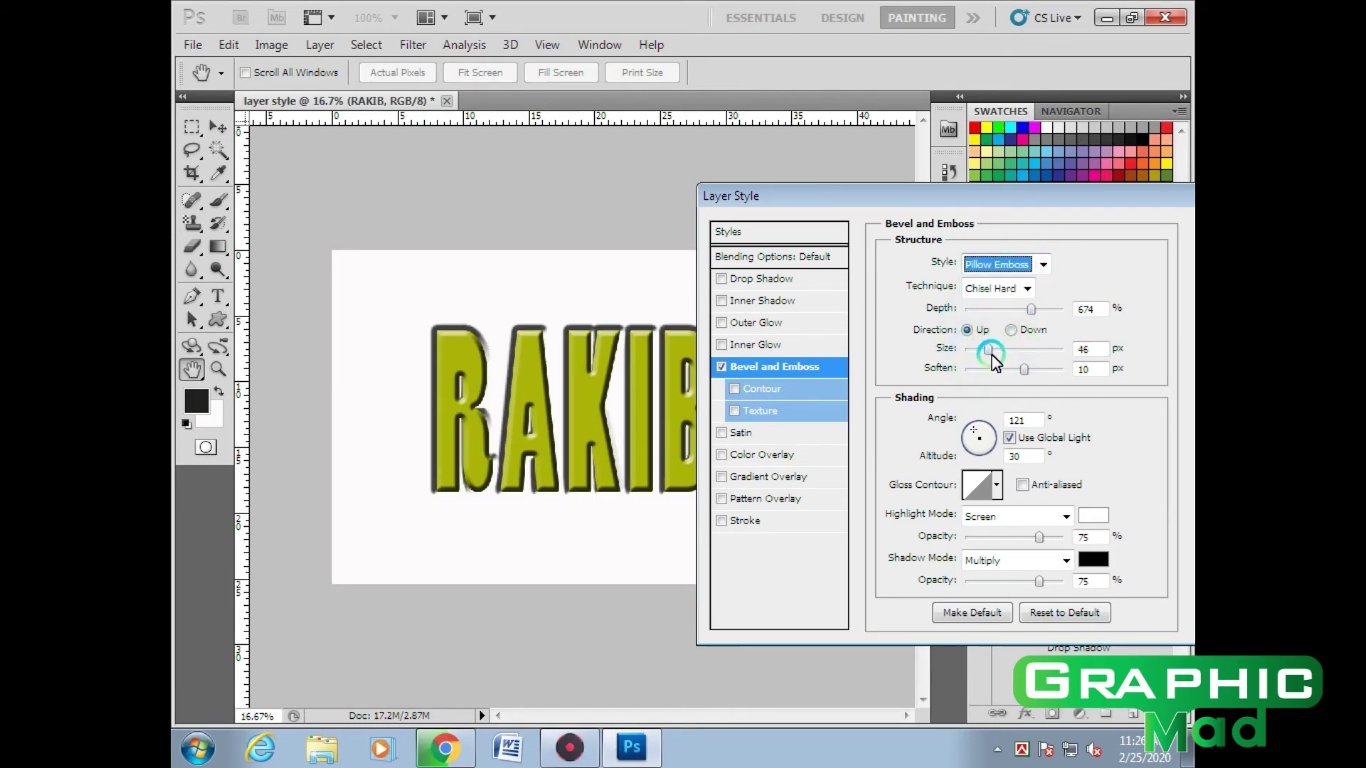
mouse_move(991, 354)
left_mouse_down()
mouse_move(1006, 351)
mouse_move(968, 353)
left_mouse_up()
left_click(540, 432)
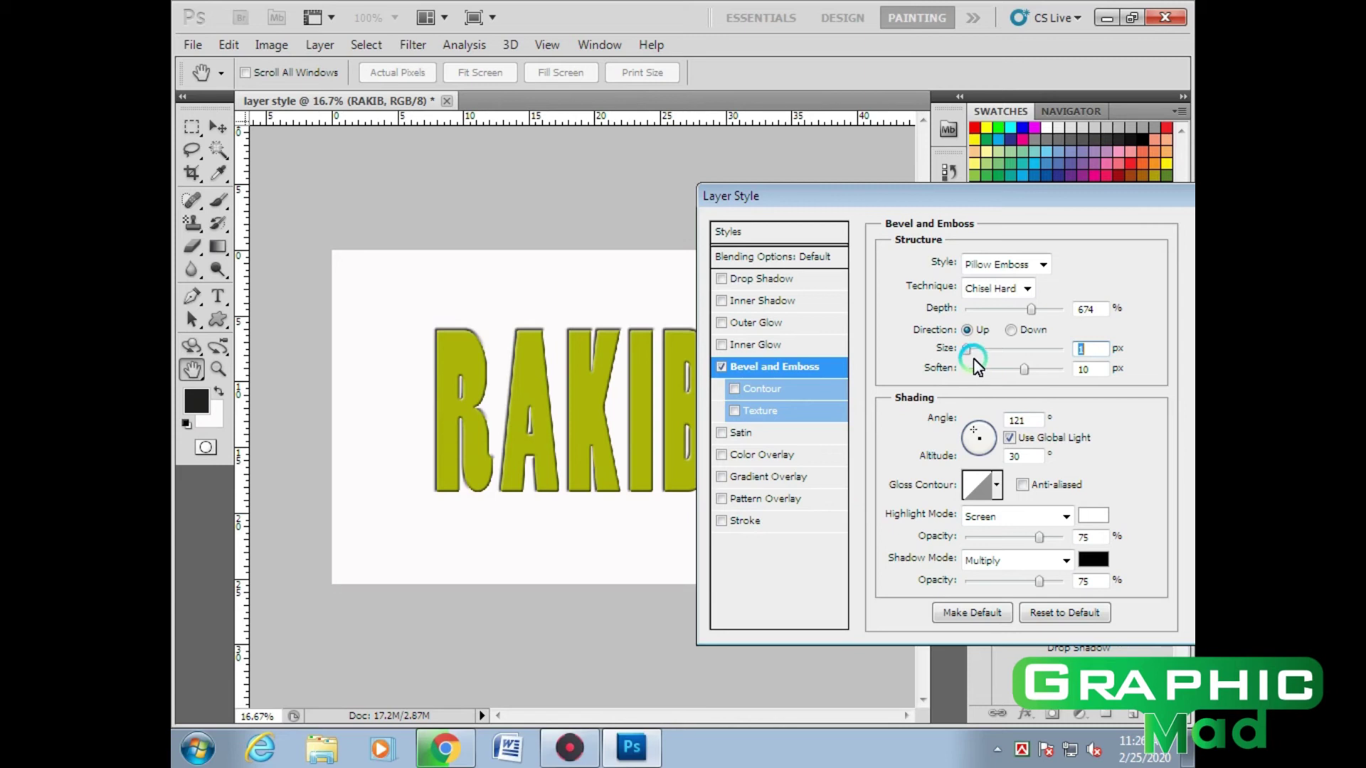
left_click_drag(1024, 369, 1043, 369)
left_click_drag(968, 350, 970, 350)
left_click(1022, 226)
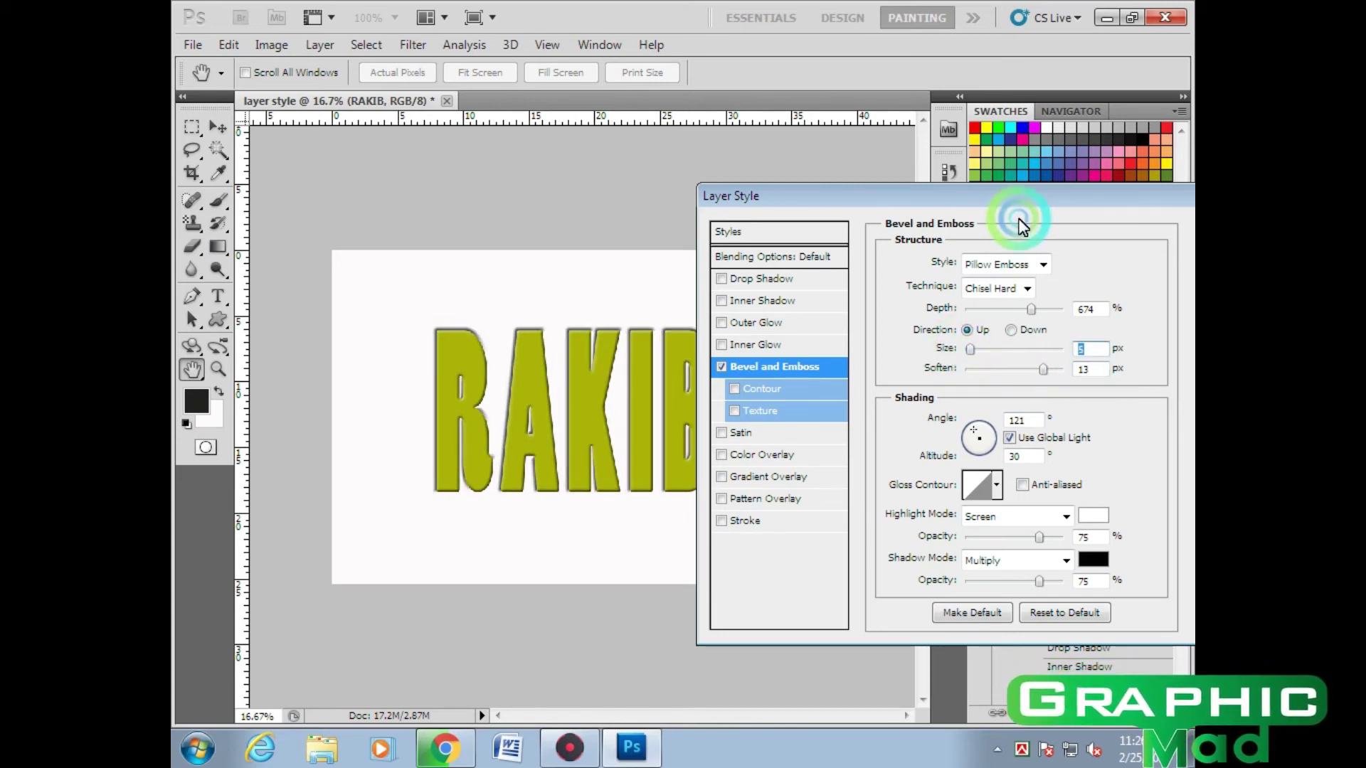
left_click_drag(1017, 203, 1078, 591)
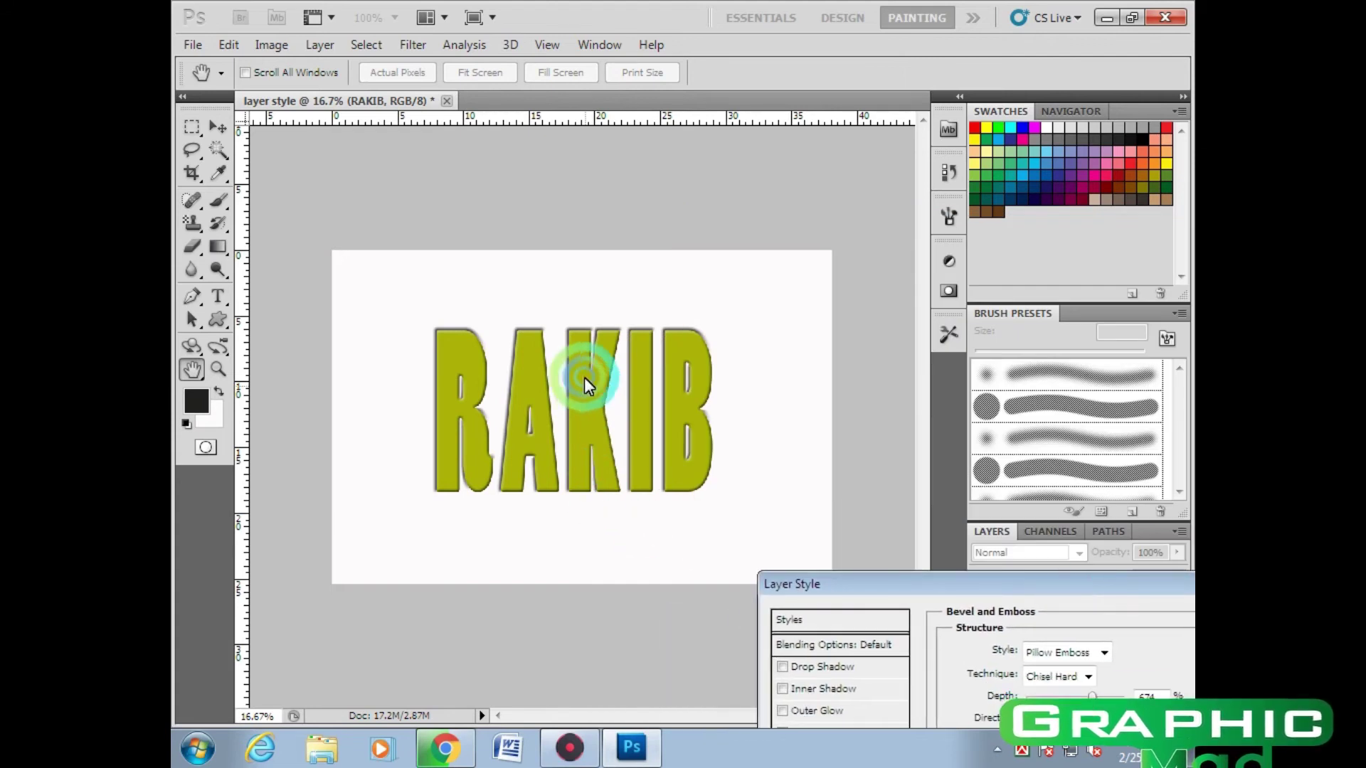
Apply the pillow-emboss layer style with OK
left_click_drag(1025, 584, 966, 488)
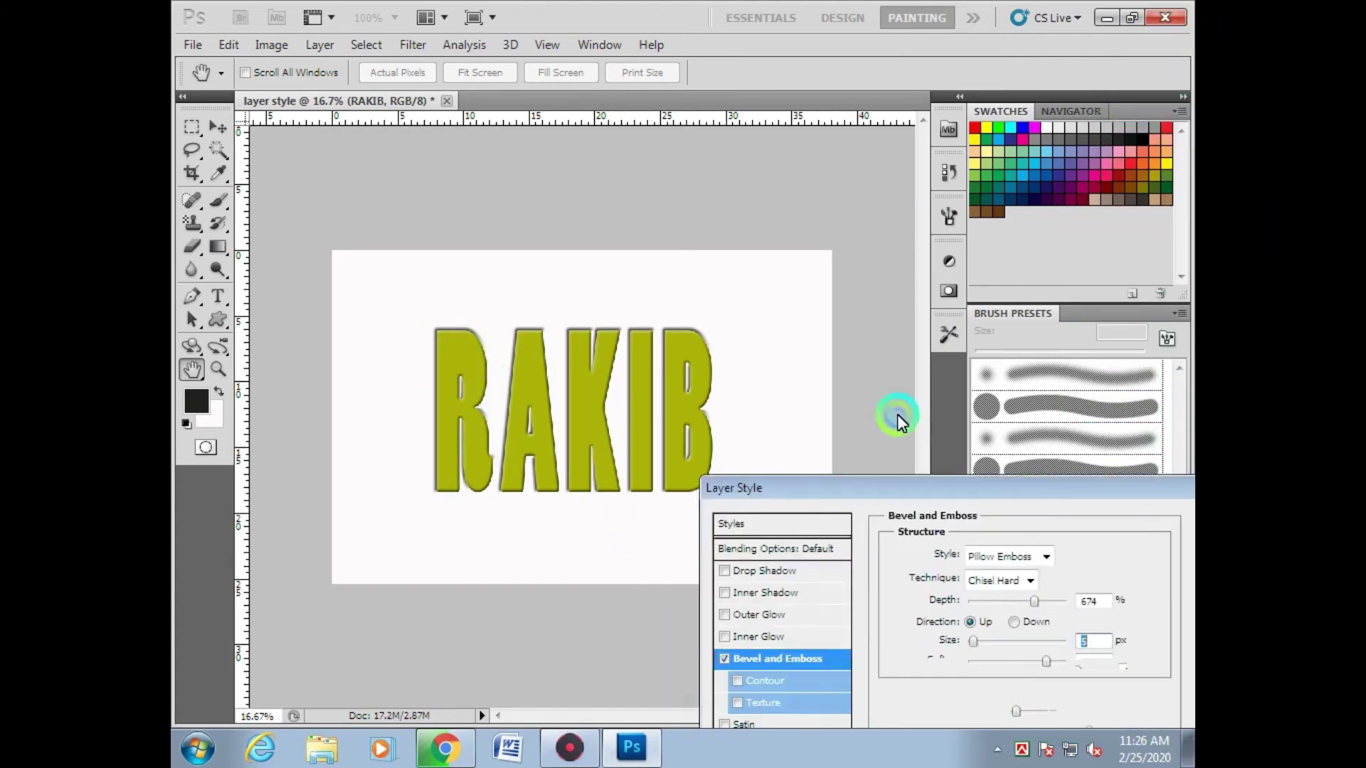
left_click_drag(898, 414, 861, 321)
left_click(1145, 356)
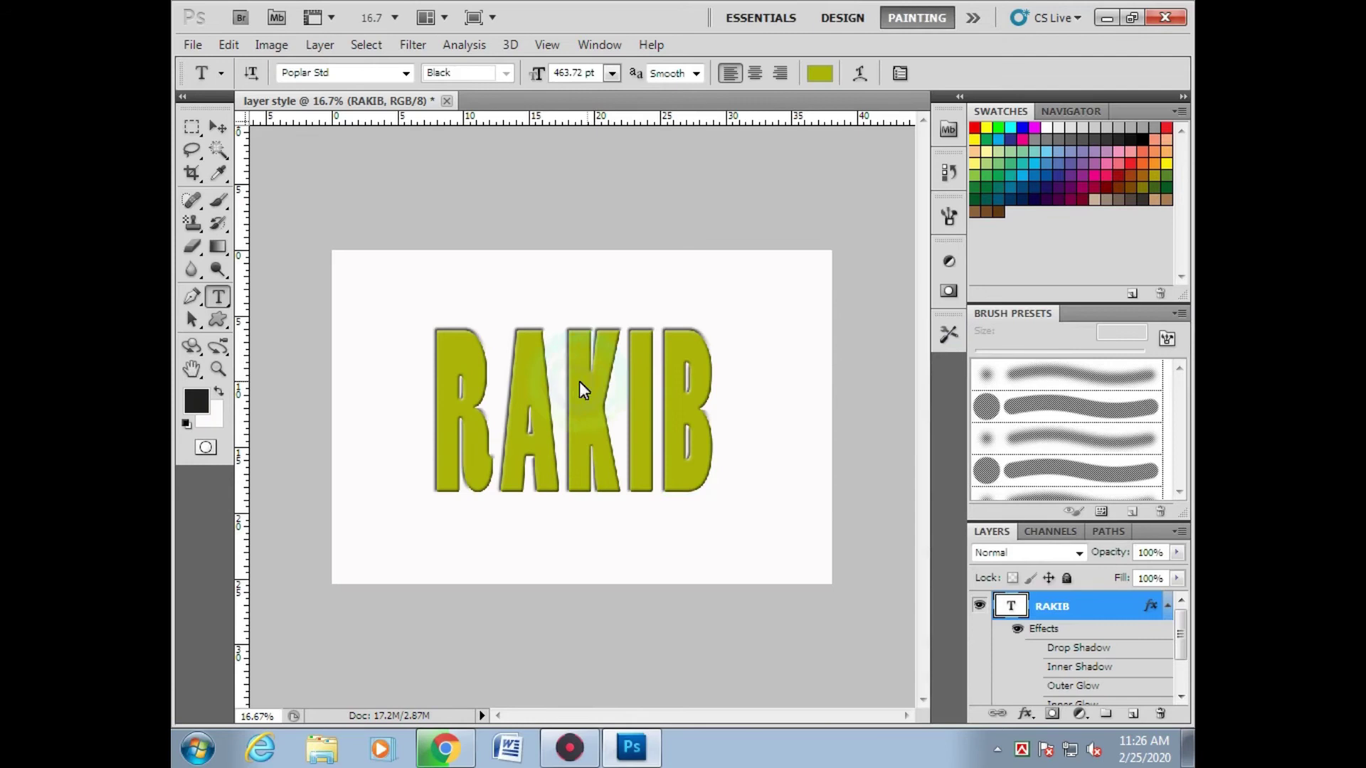
Recolour the RAKIB text bright red and commit the edit
left_click_drag(439, 429, 775, 426)
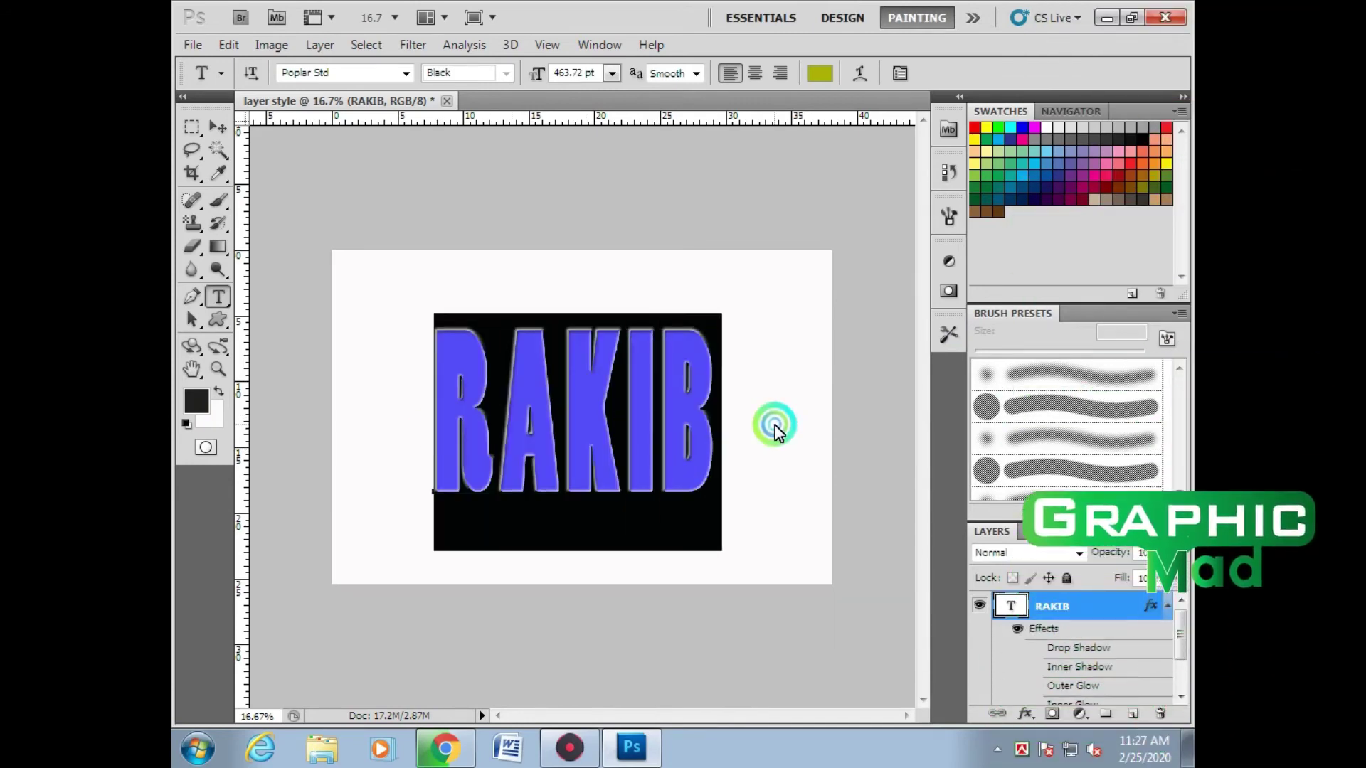
left_click(822, 74)
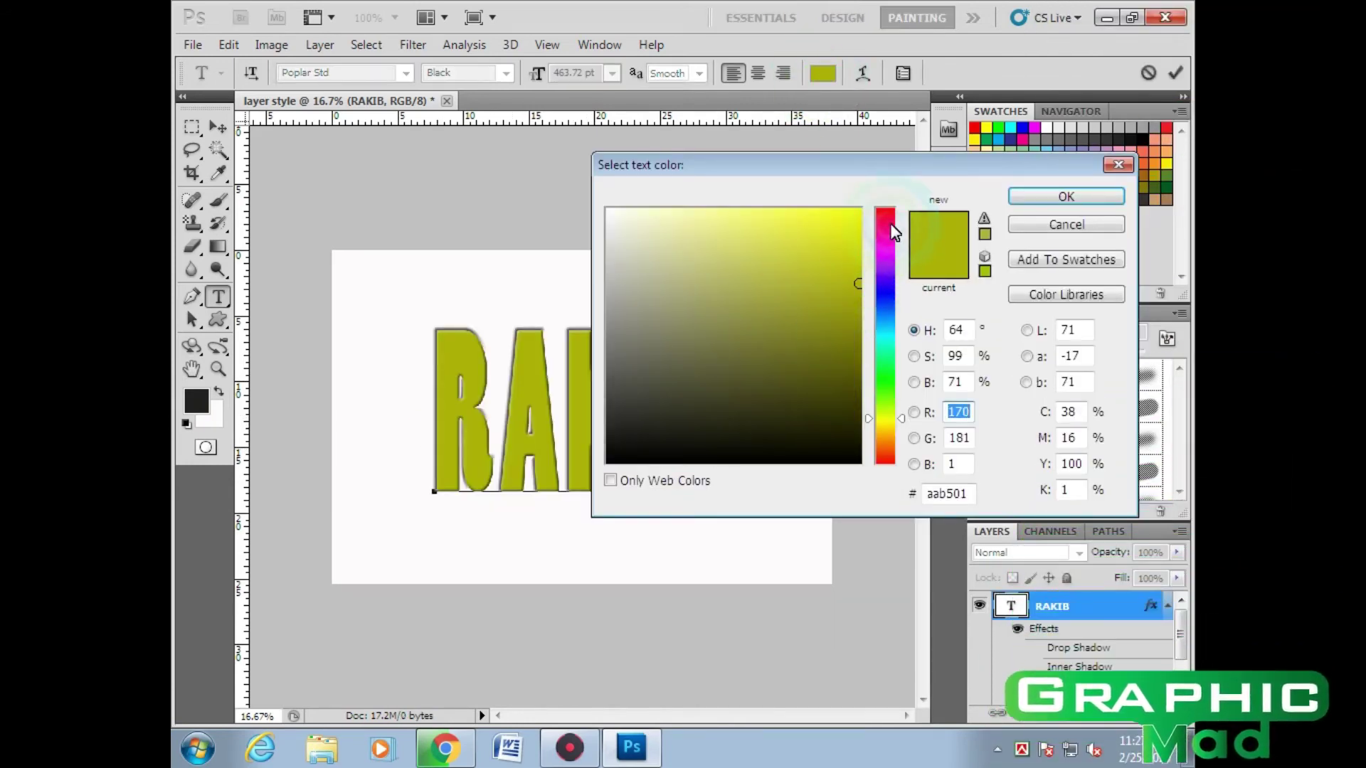
left_click(886, 215)
left_click(854, 215)
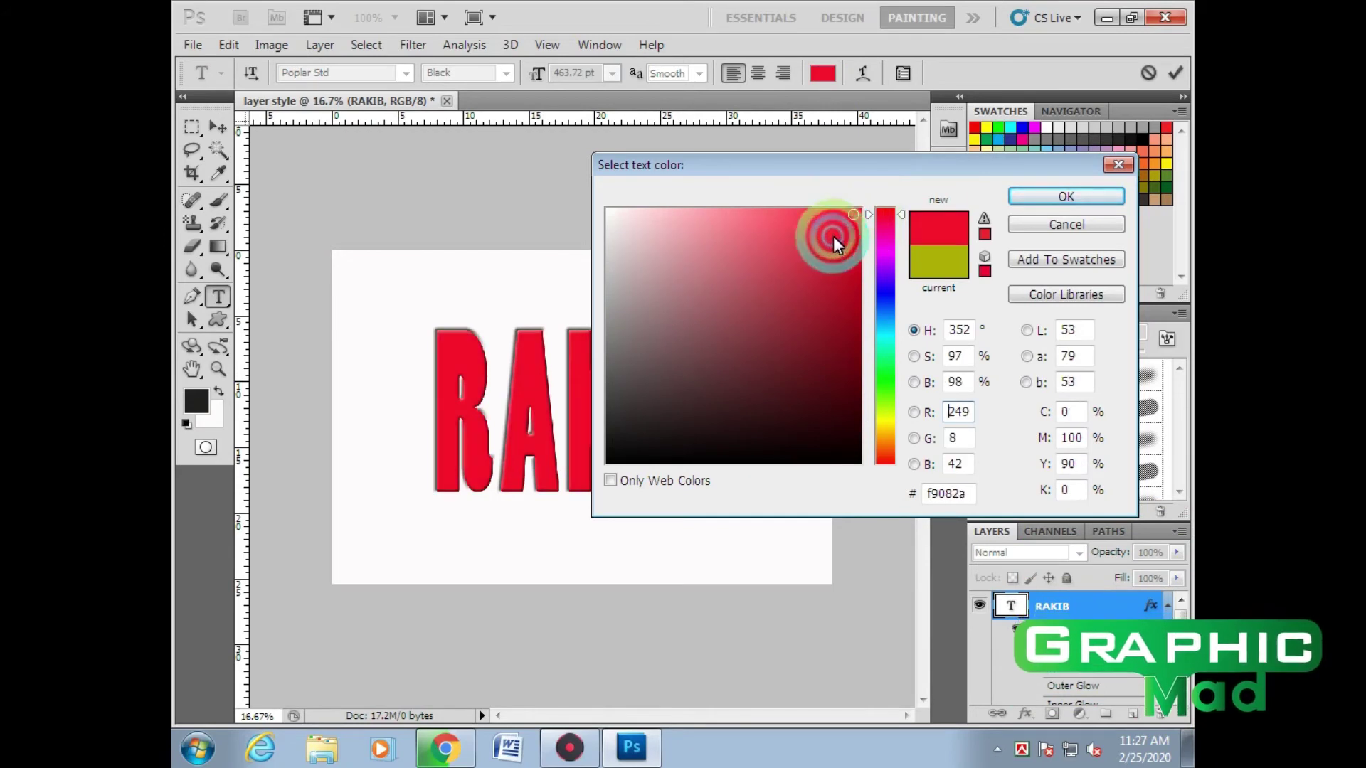
left_click(816, 212)
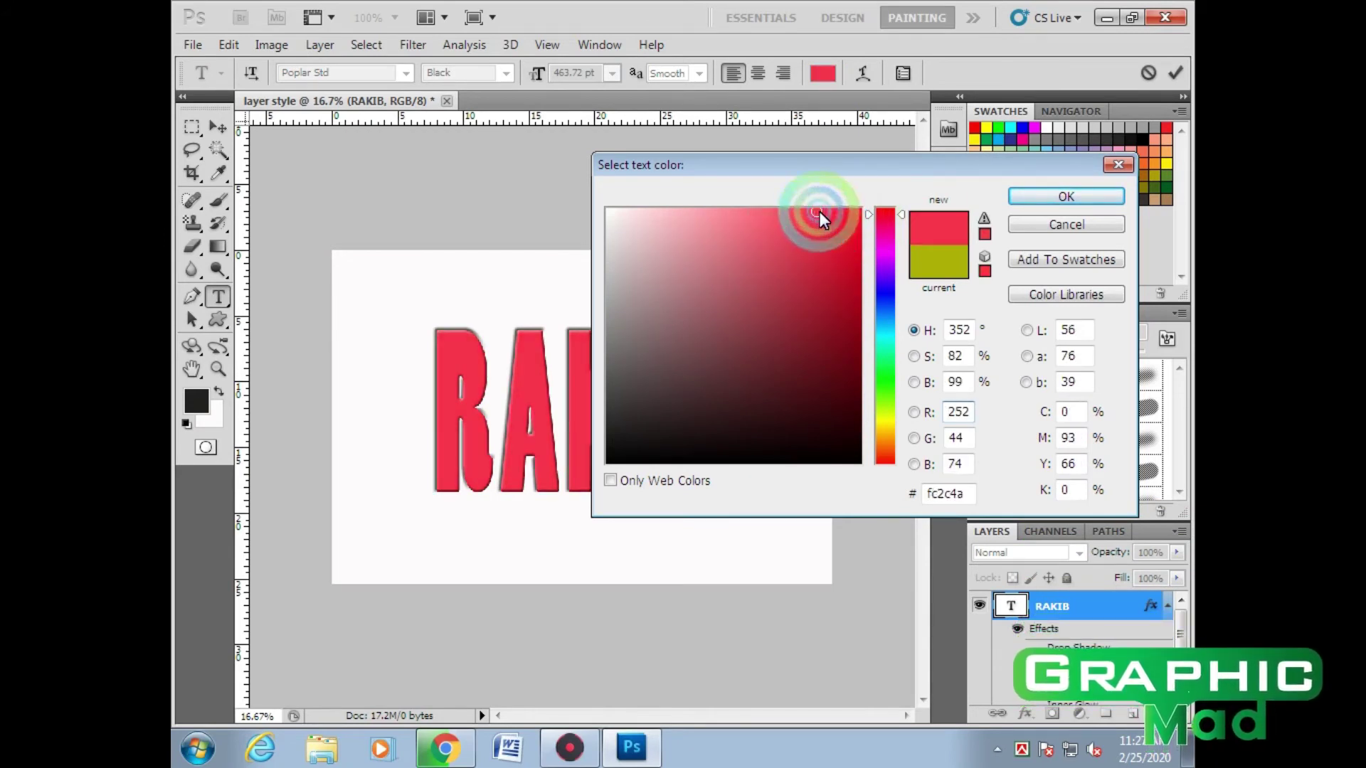
left_click(847, 210)
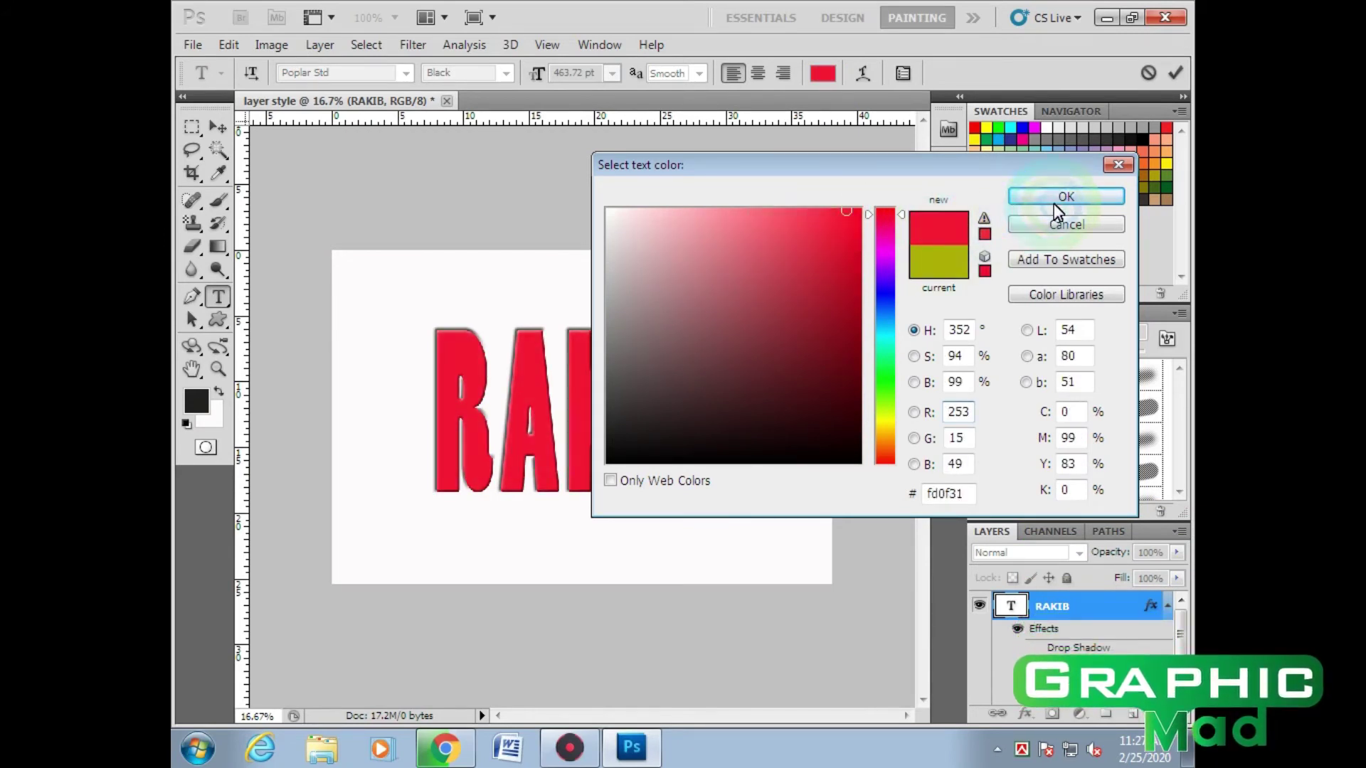
left_click(1052, 203)
left_click(217, 137)
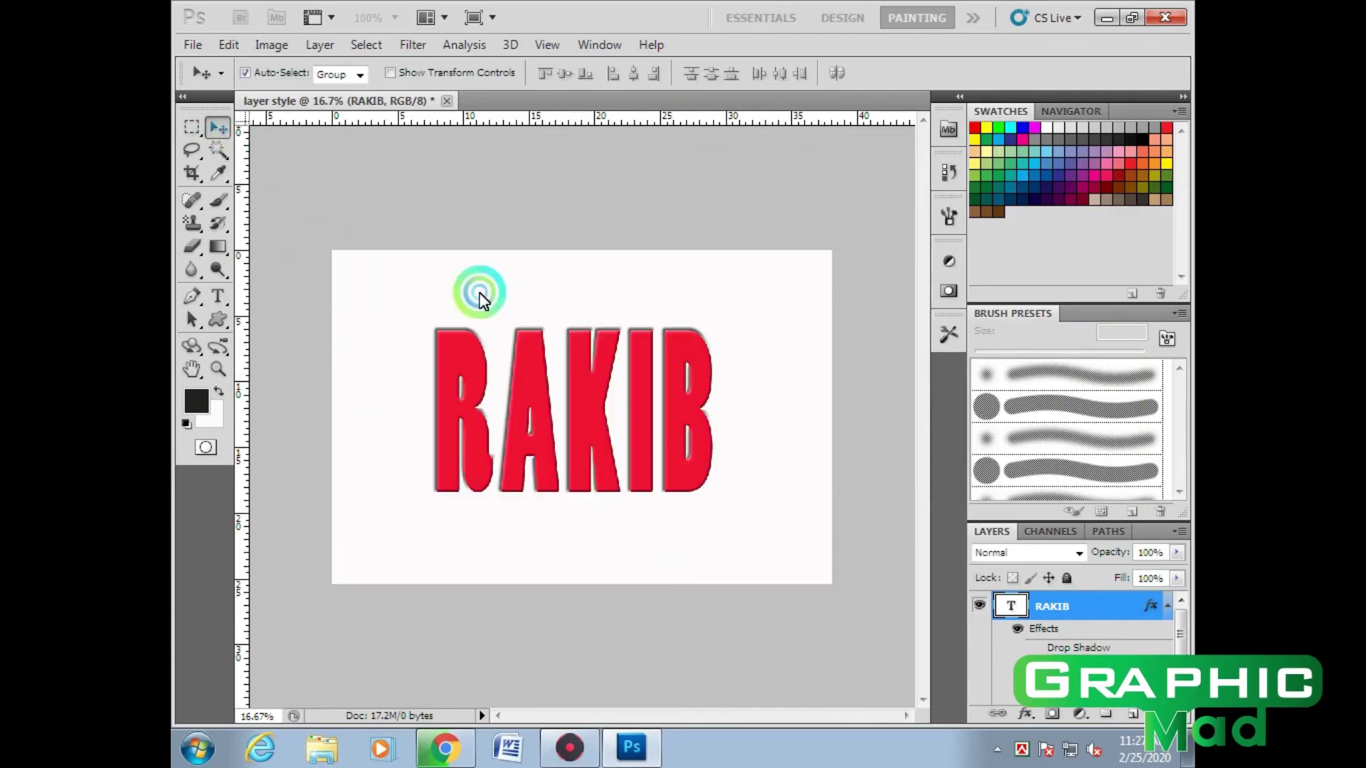
Reopen RAKIB's Bevel and Emboss settings and switch the style to Stroke Emboss with larger size
double_click(1129, 609)
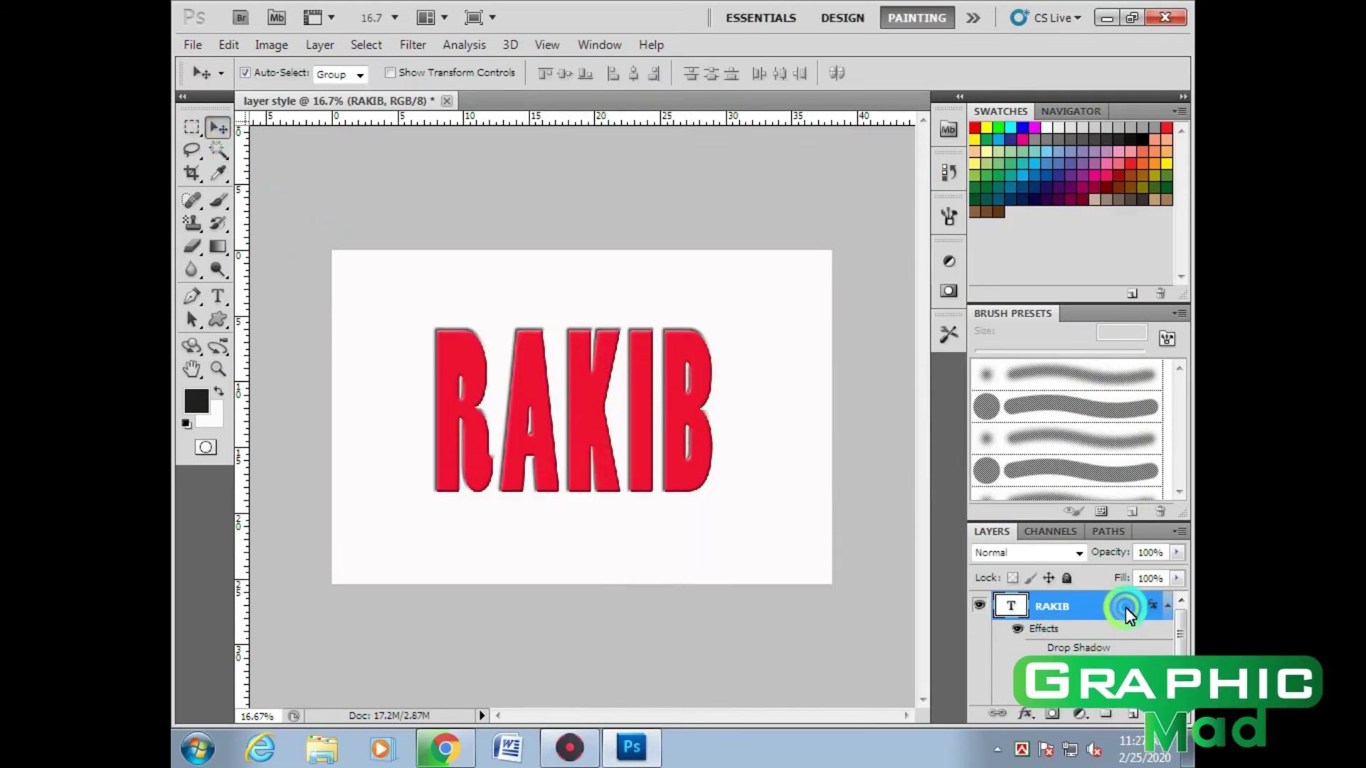
left_click_drag(852, 331, 938, 220)
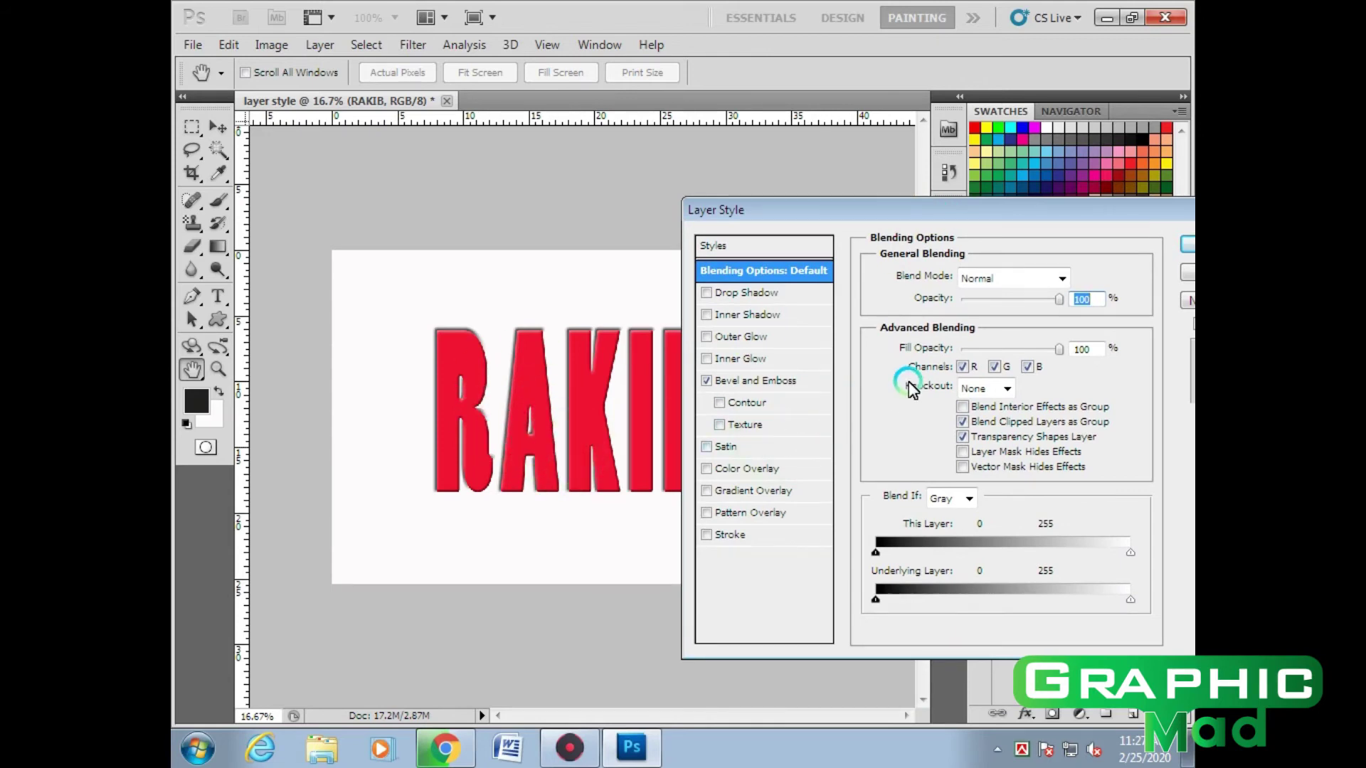
left_click(783, 380)
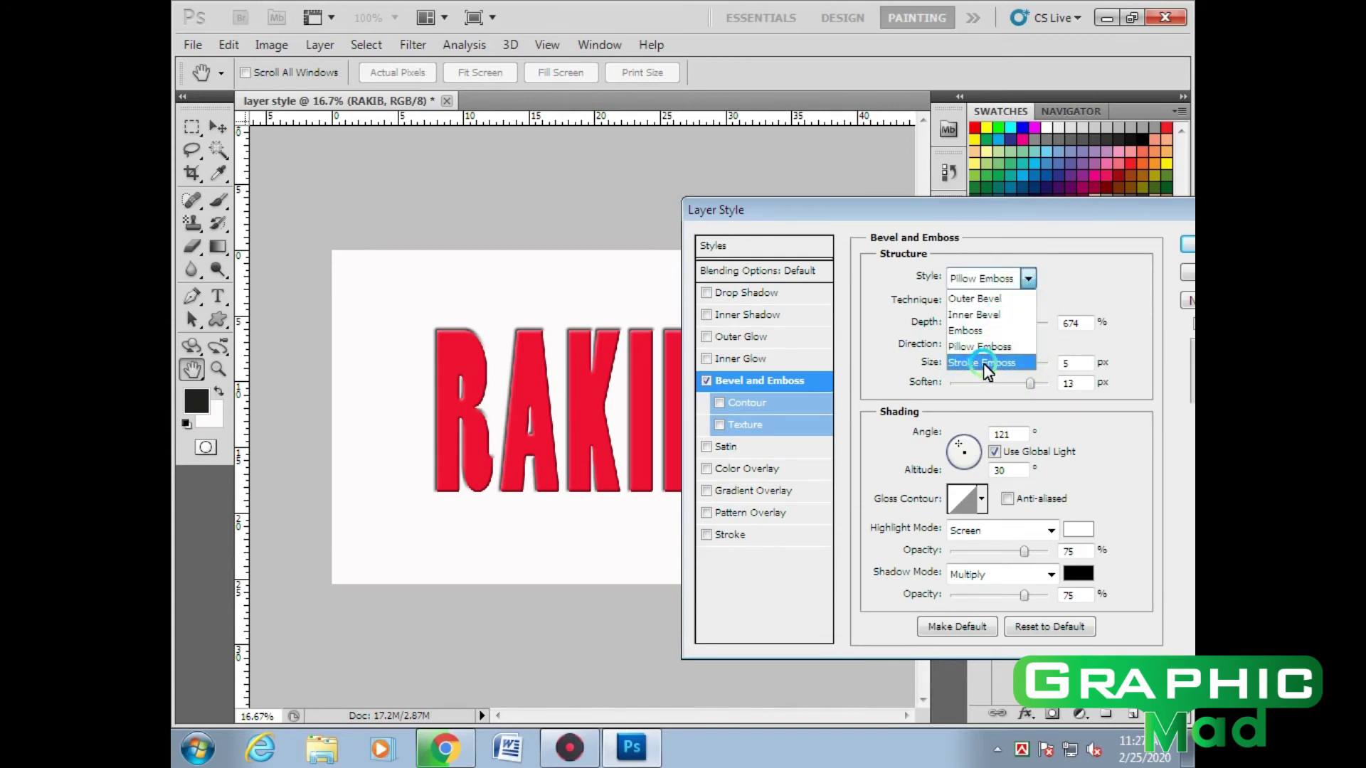
left_click(983, 363)
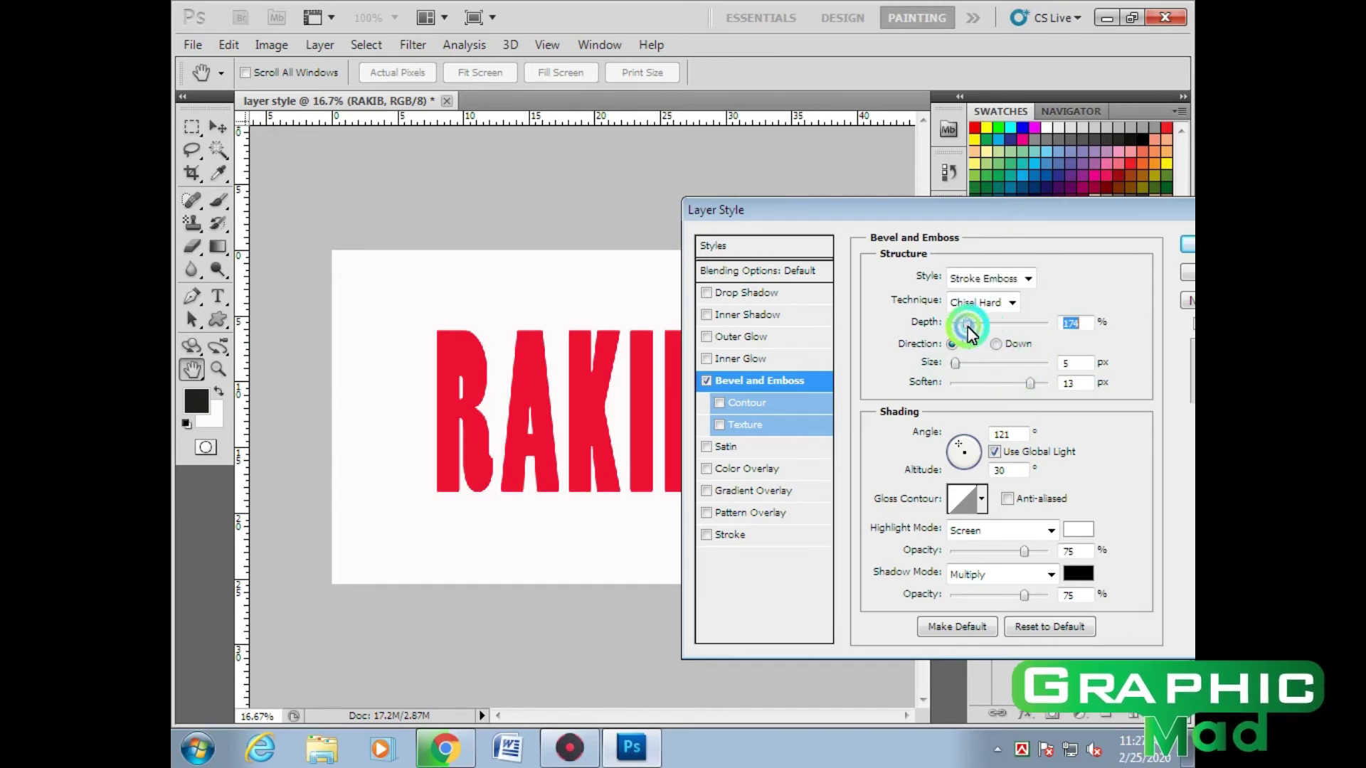
mouse_move(977, 358)
left_mouse_down()
mouse_move(996, 363)
mouse_move(1010, 323)
mouse_move(1034, 364)
mouse_move(979, 365)
left_mouse_up()
left_click(1027, 276)
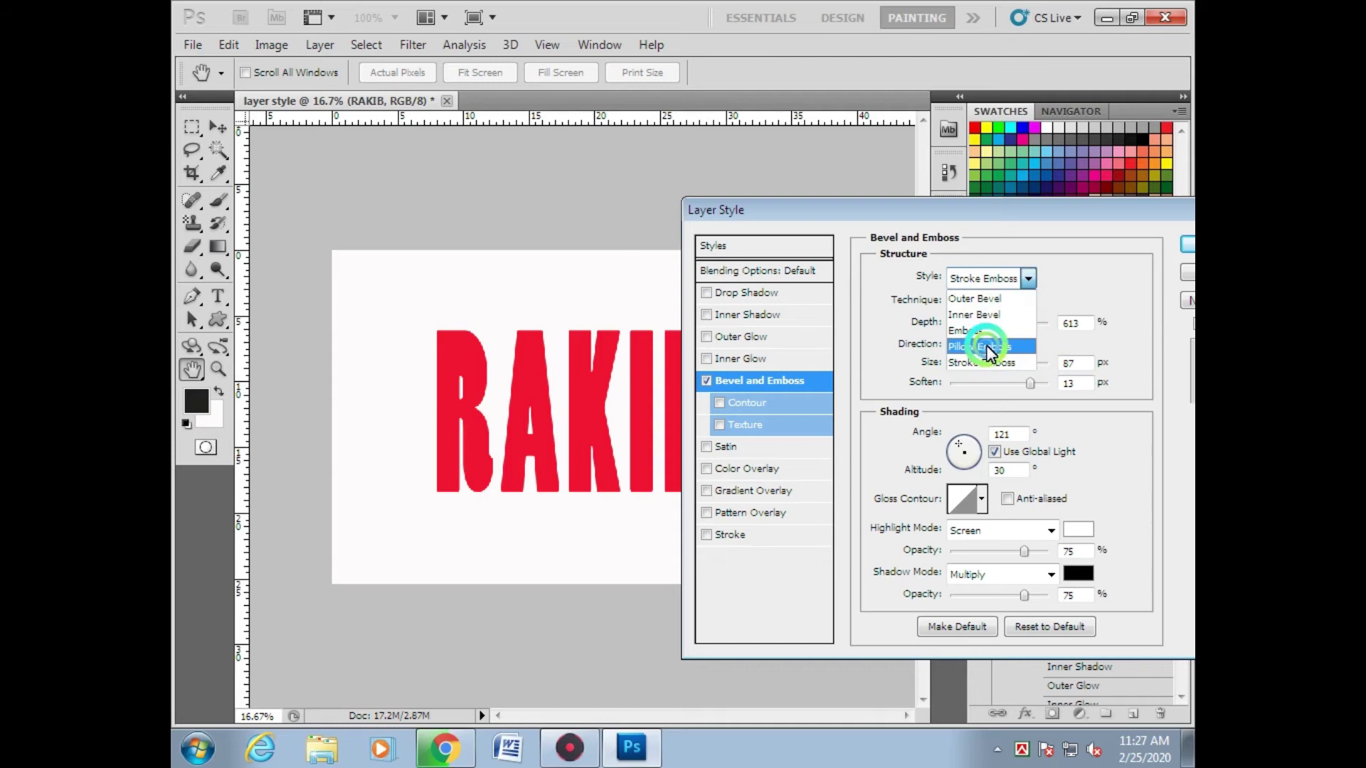
Set the style to Pillow Emboss, lower depth and soften, and keep direction Up
left_click(988, 347)
left_click_drag(1010, 323, 985, 323)
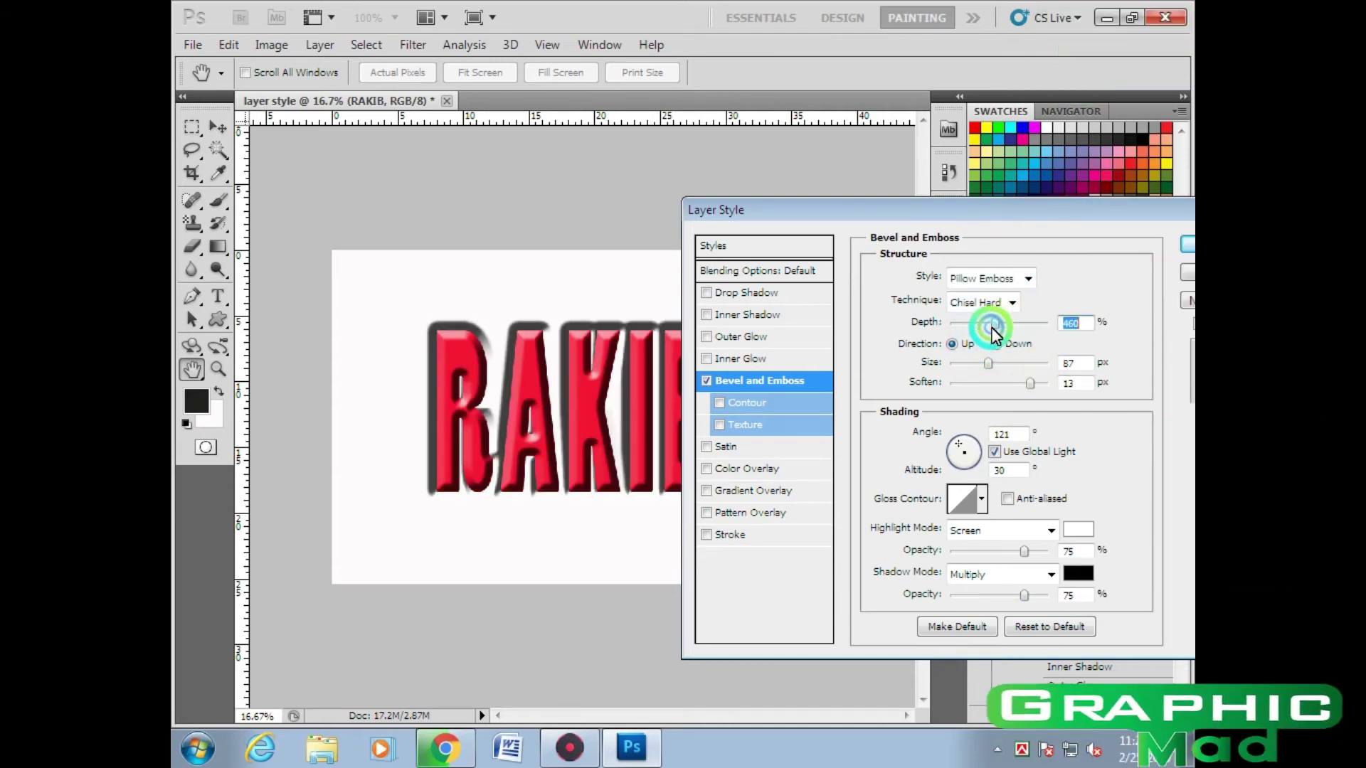
mouse_move(1029, 383)
left_mouse_down()
mouse_move(993, 384)
mouse_move(968, 365)
left_mouse_up()
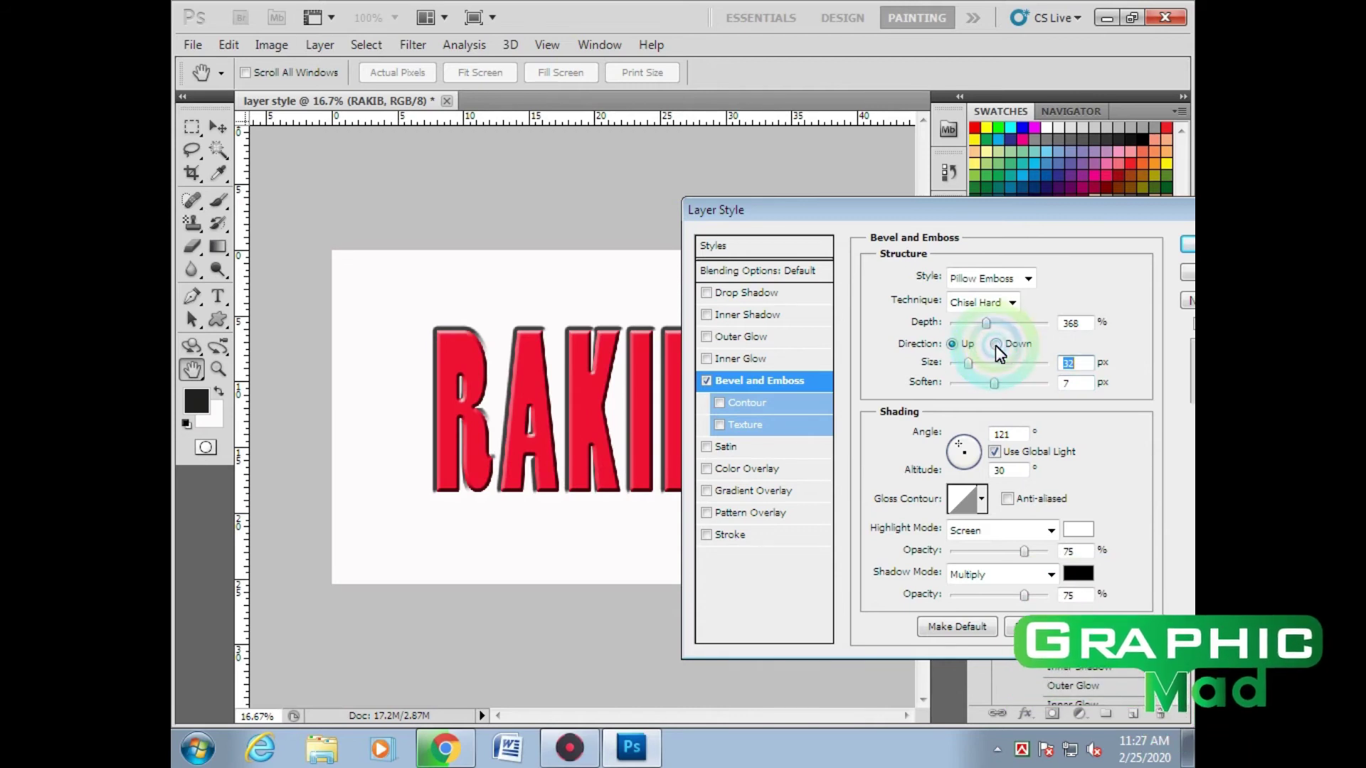
left_click(996, 344)
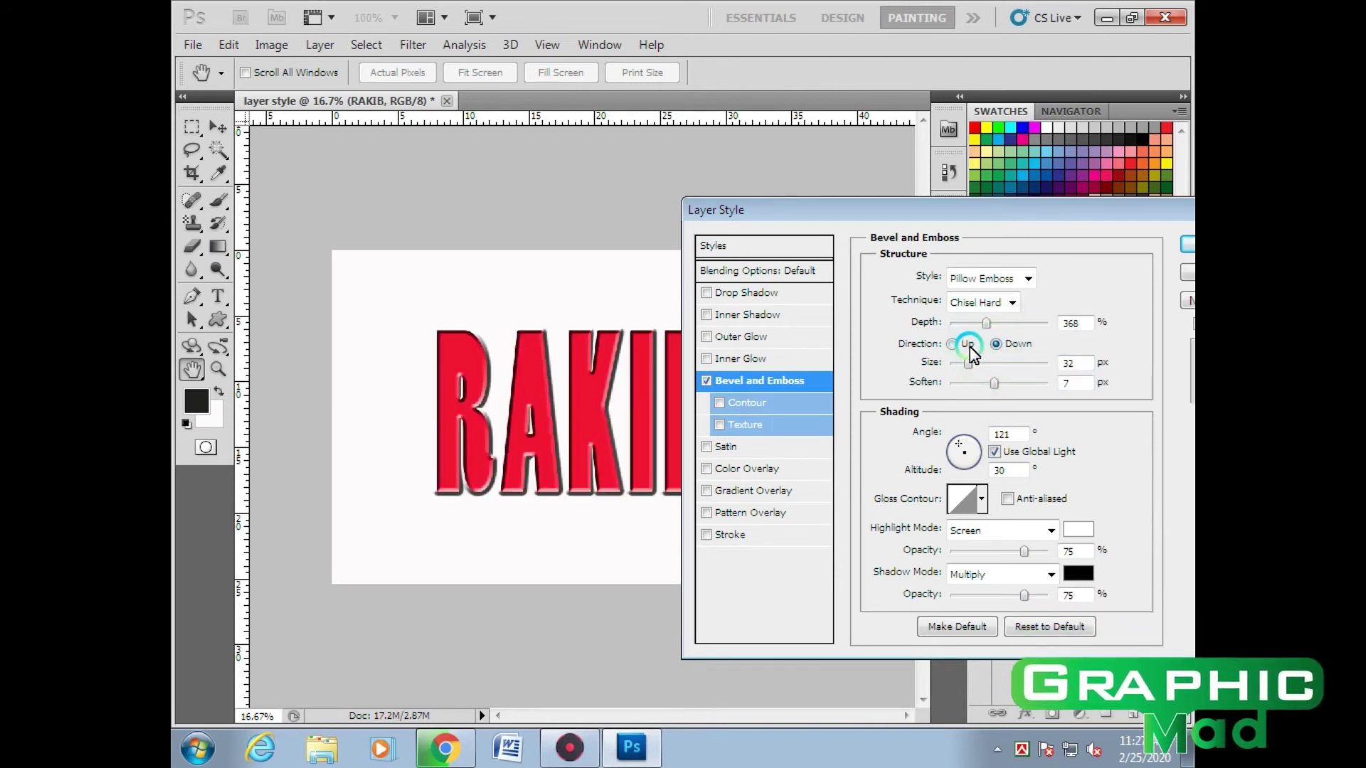
left_click(952, 344)
left_click(996, 344)
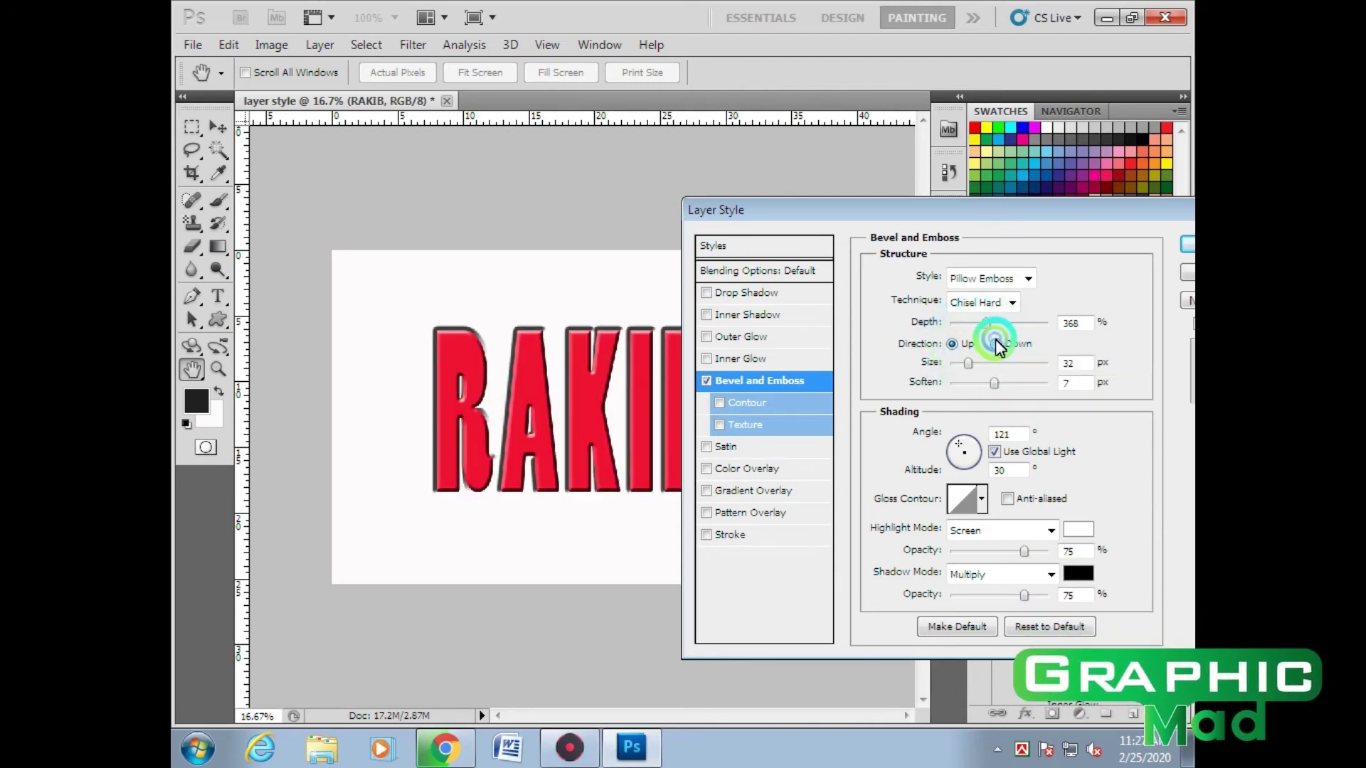
left_click(952, 344)
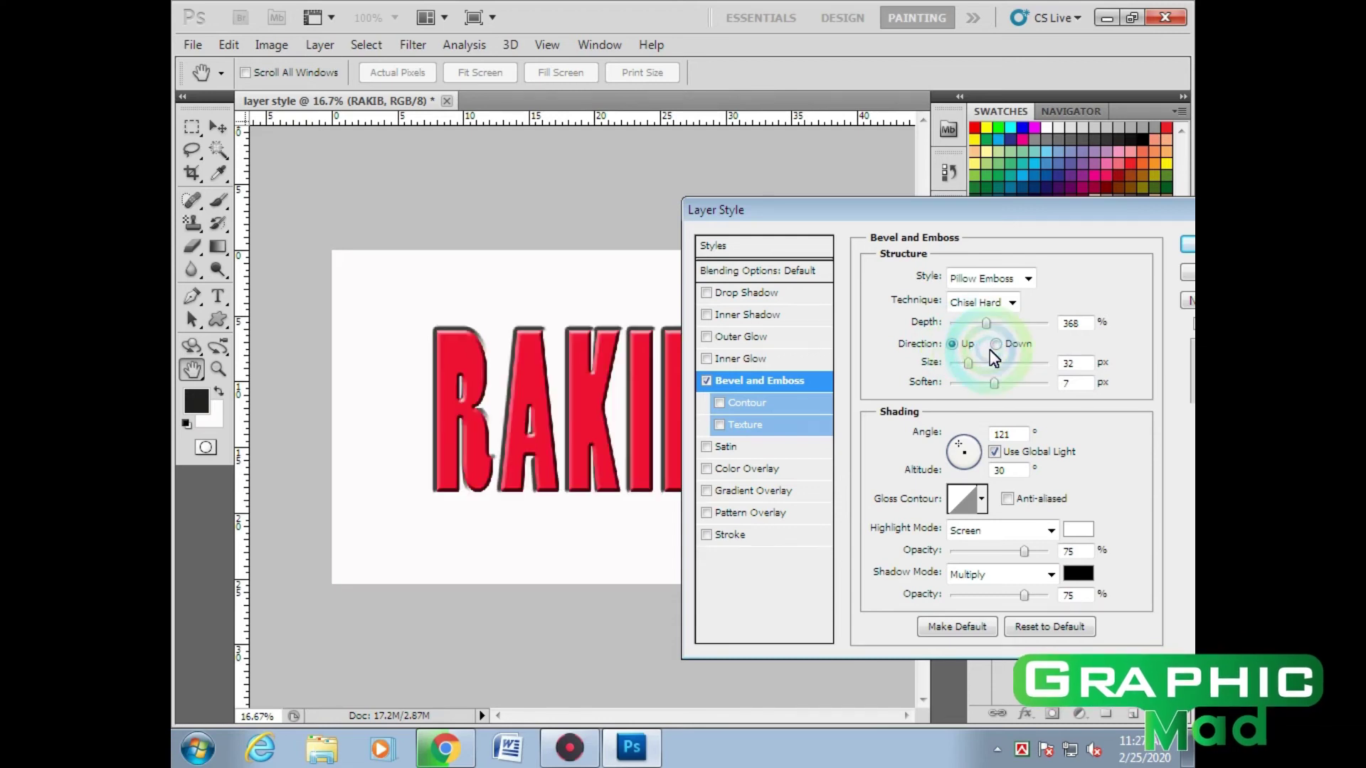
left_click(992, 348)
left_click(968, 346)
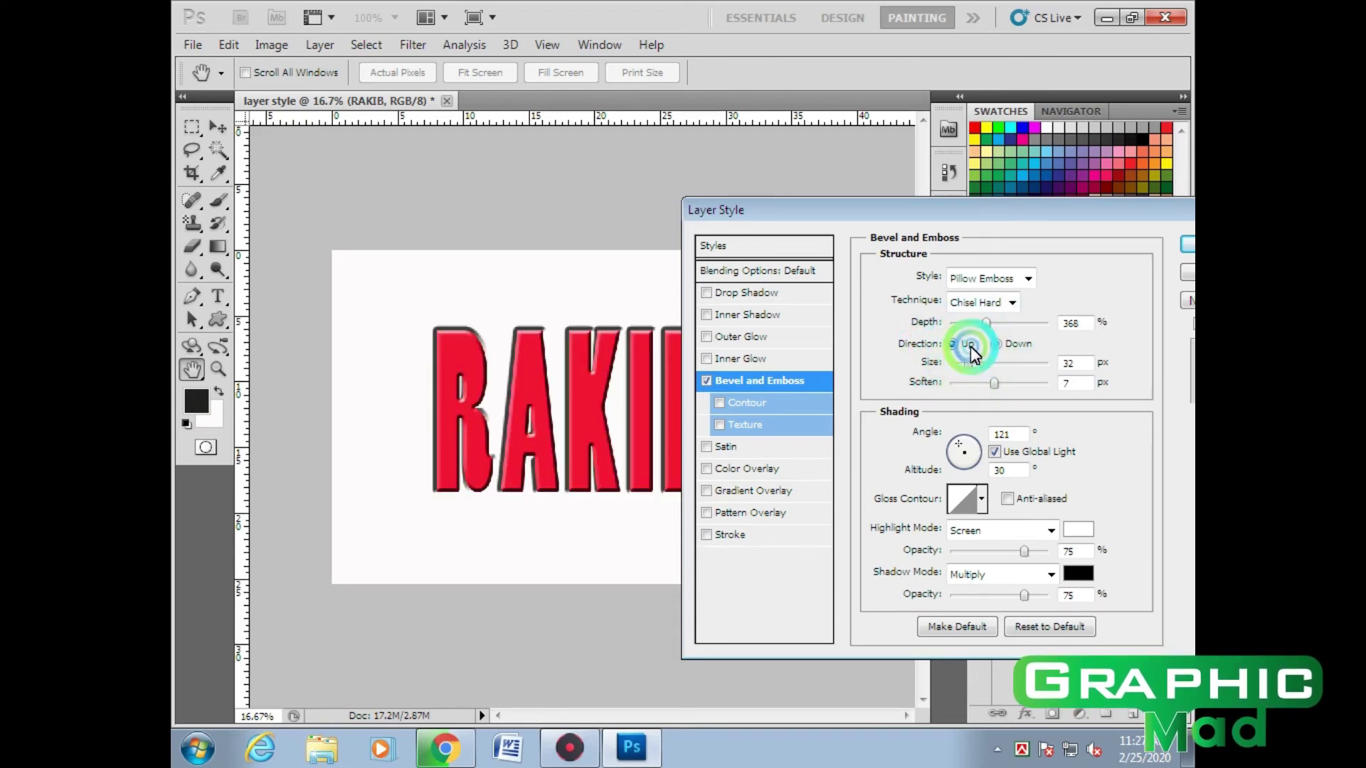
Settle on Chisel Hard technique at 470% depth and apply the layer style
left_click(985, 324)
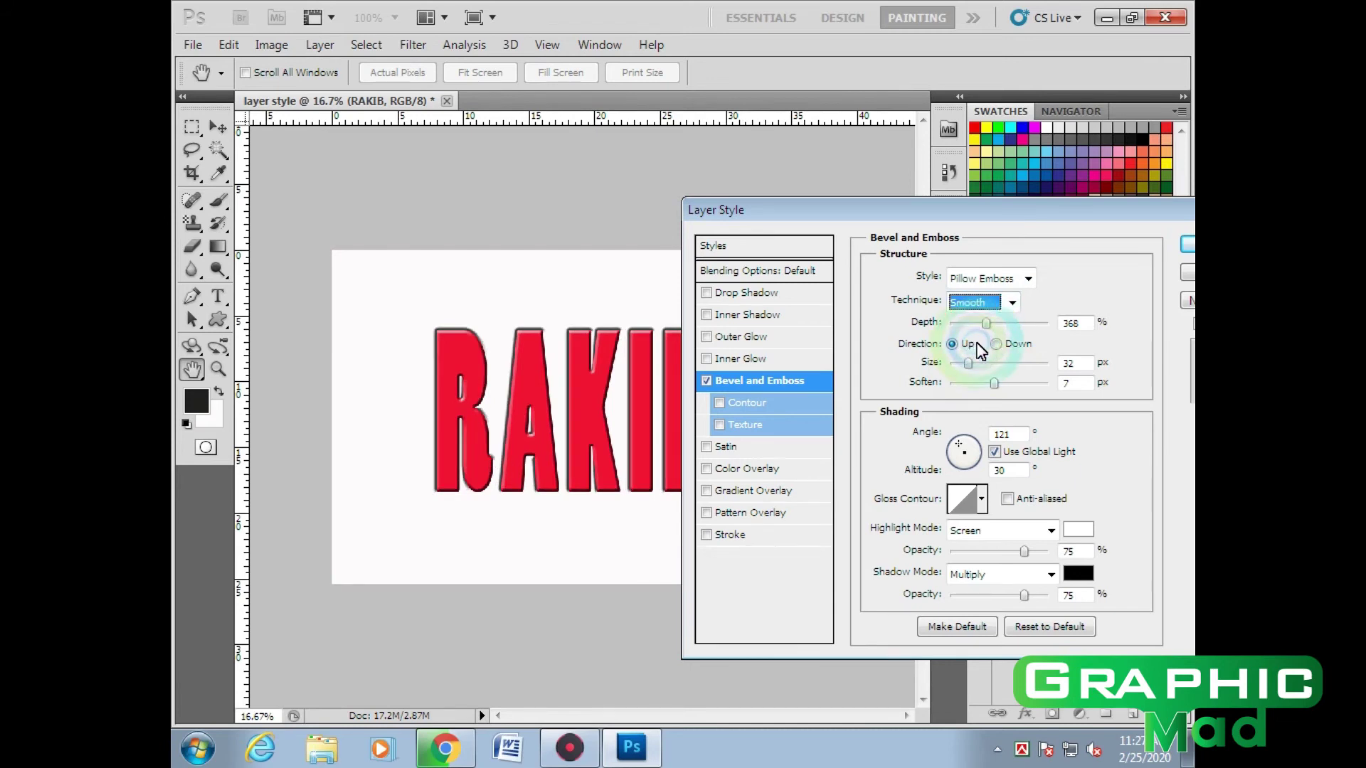
left_click(972, 328)
left_click(1014, 304)
left_click(983, 325)
left_click(1013, 301)
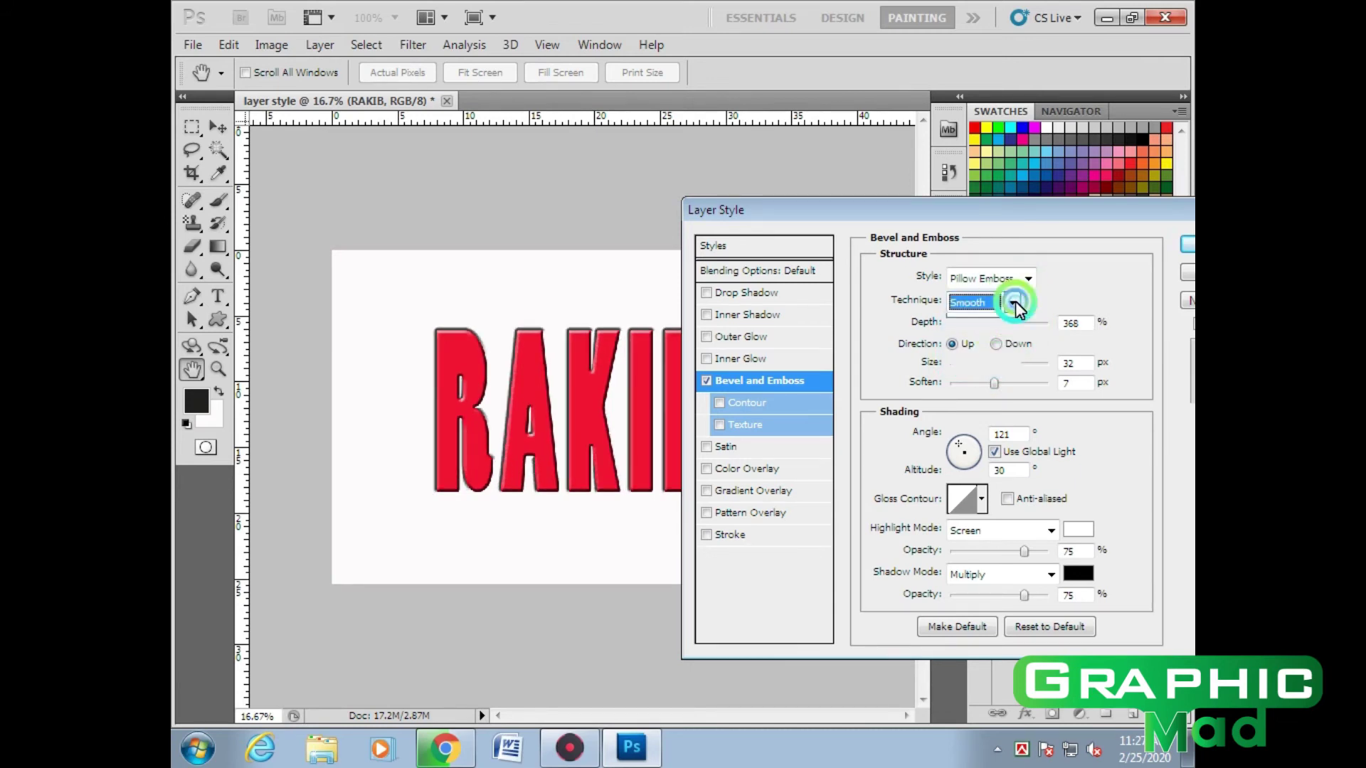
left_click(992, 341)
mouse_move(1019, 322)
left_mouse_down()
mouse_move(997, 323)
mouse_move(975, 363)
mouse_move(958, 366)
left_mouse_up()
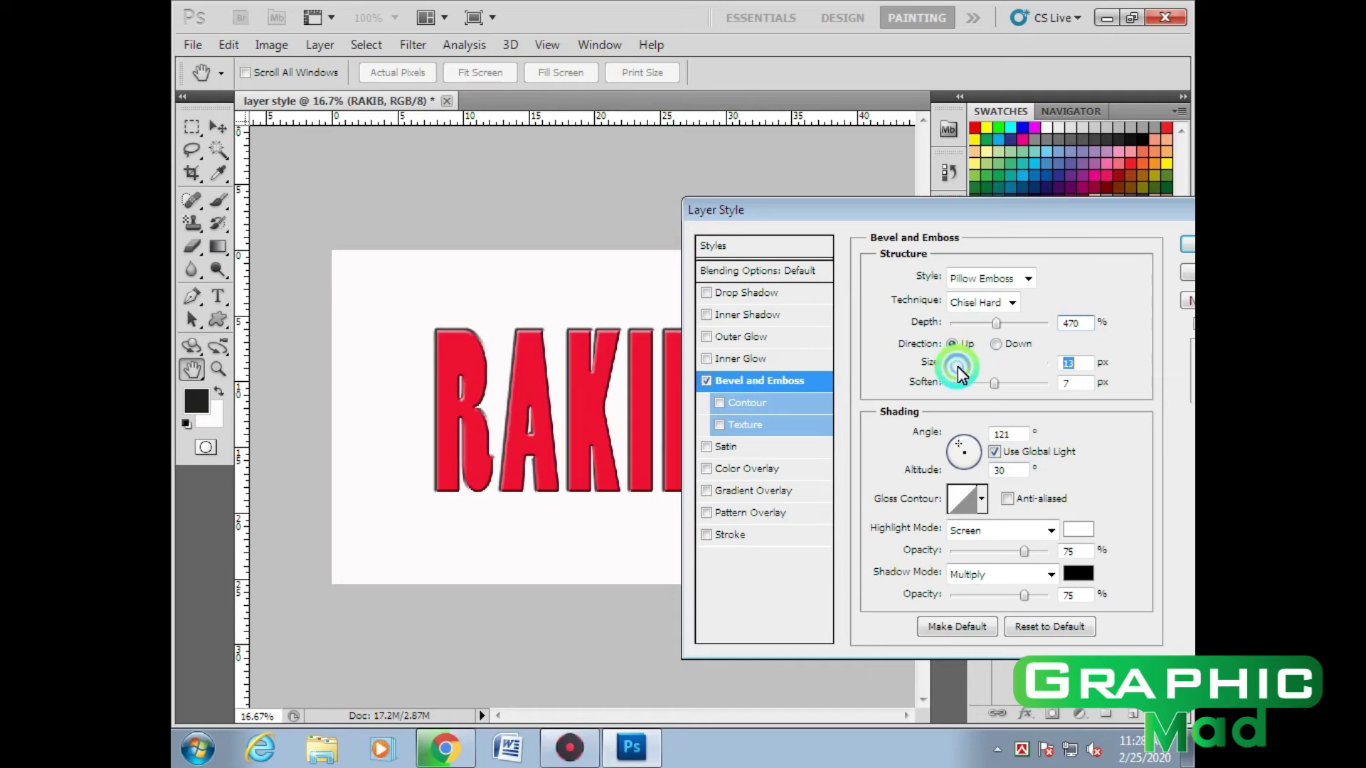
left_click_drag(1116, 218, 998, 242)
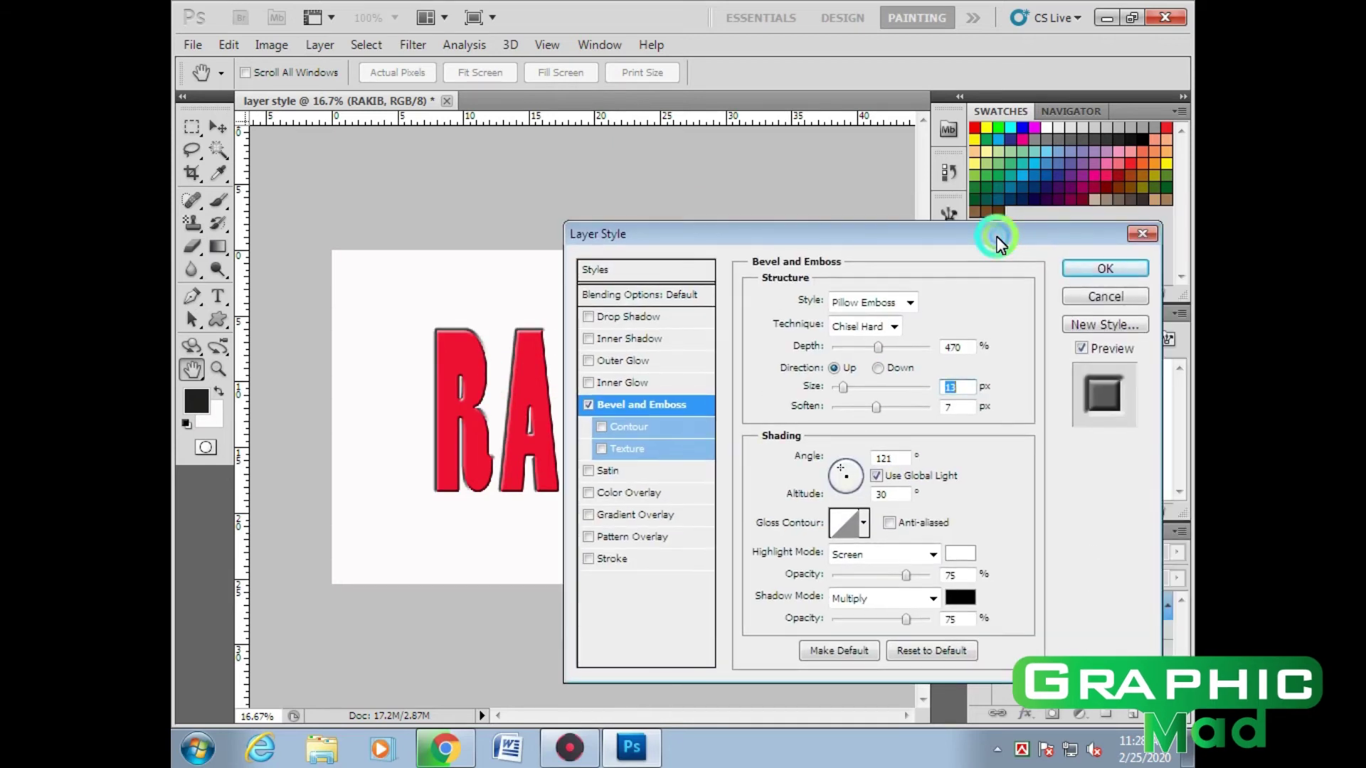
left_click(1108, 270)
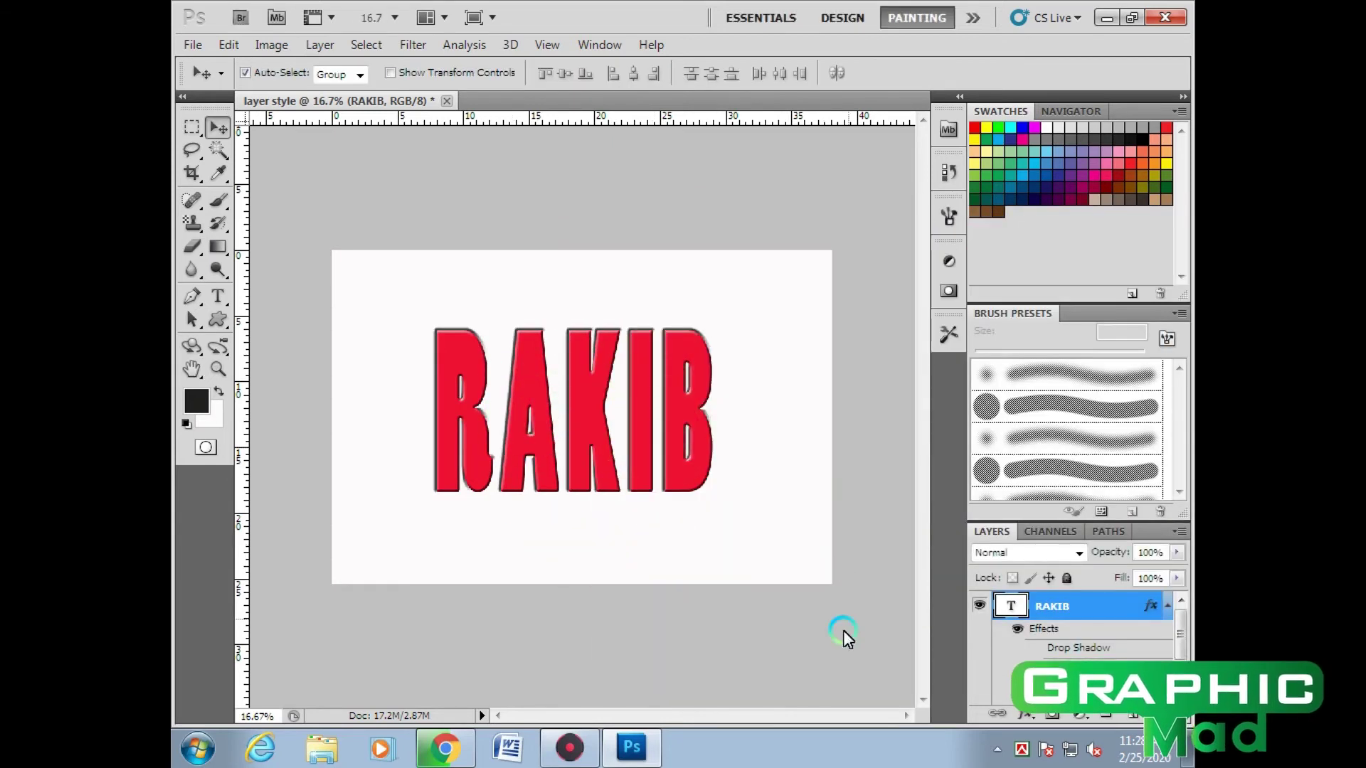
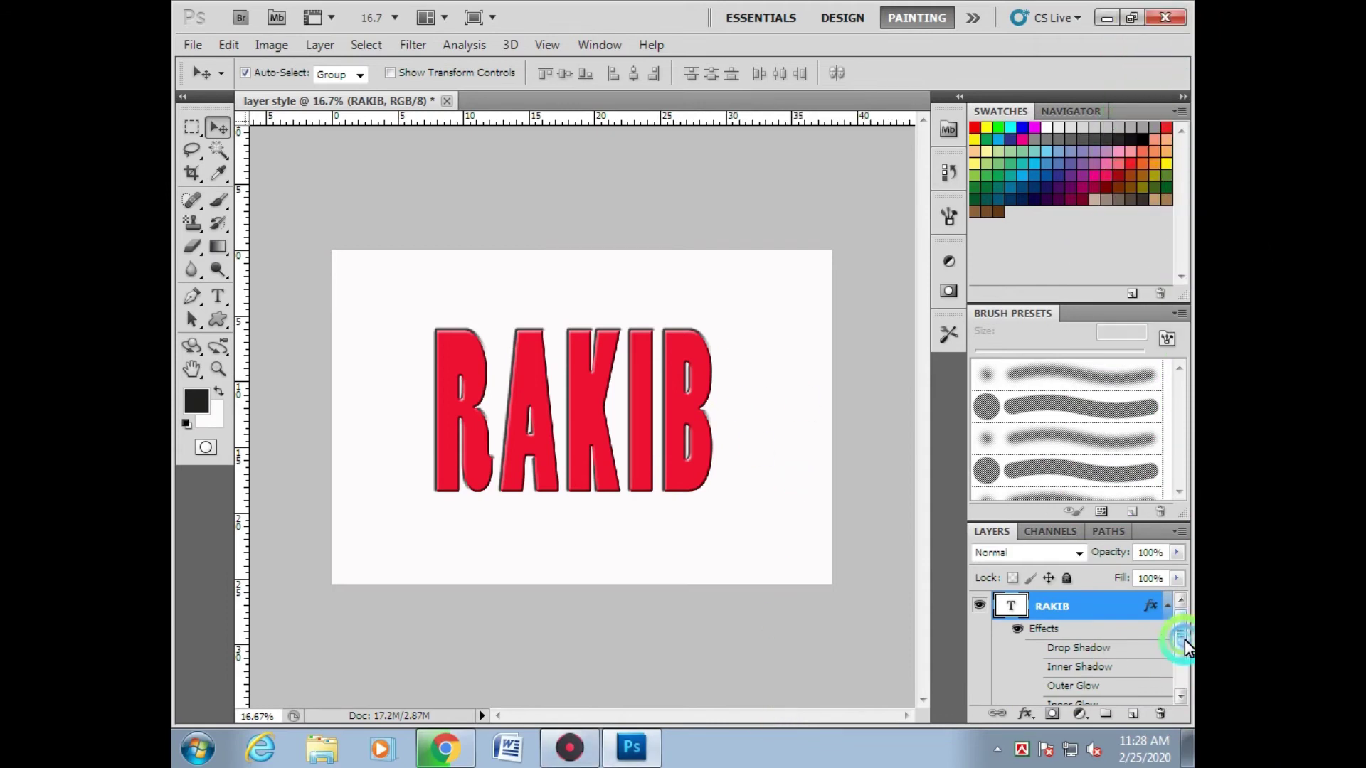
Fill Layer 0 with the RAKIB letters' red, sampled as the background colour
left_click_drag(1184, 639, 1183, 665)
left_click(1061, 690)
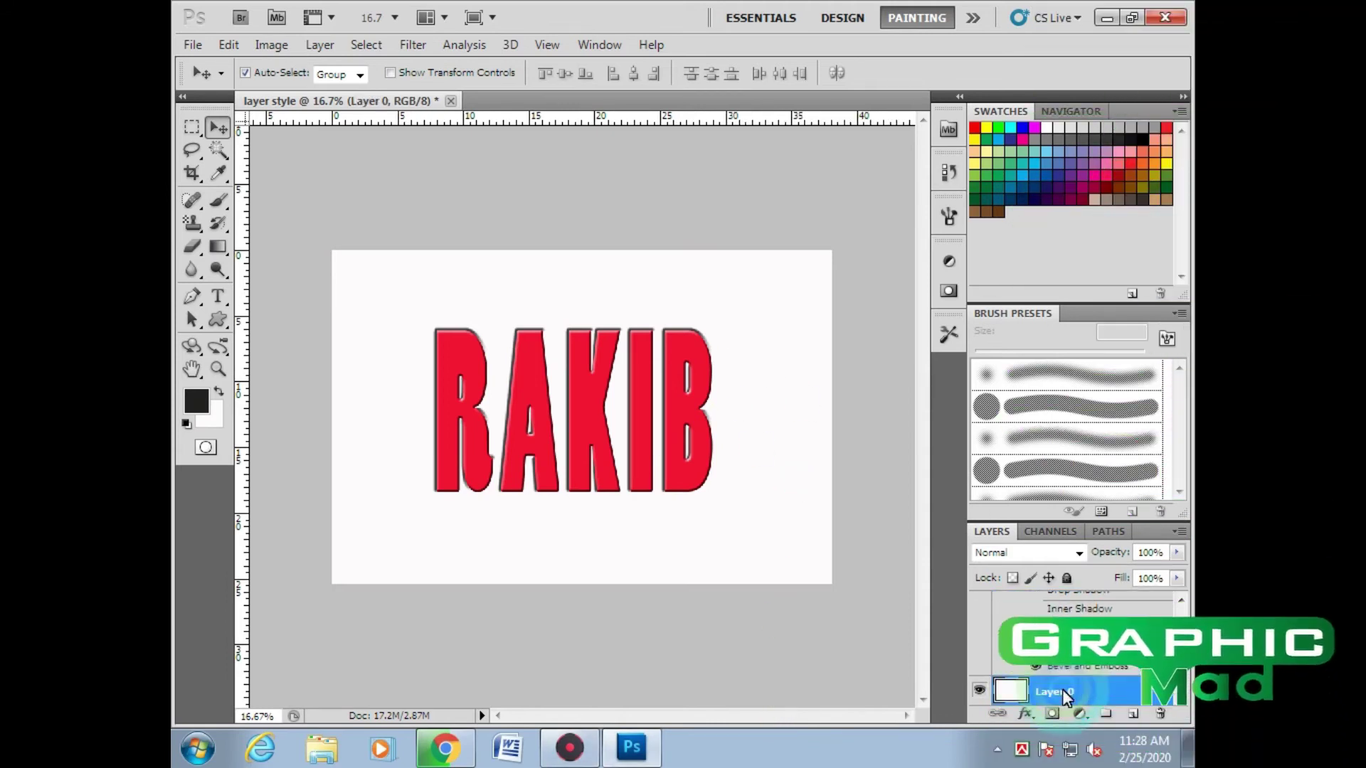
left_click(210, 413)
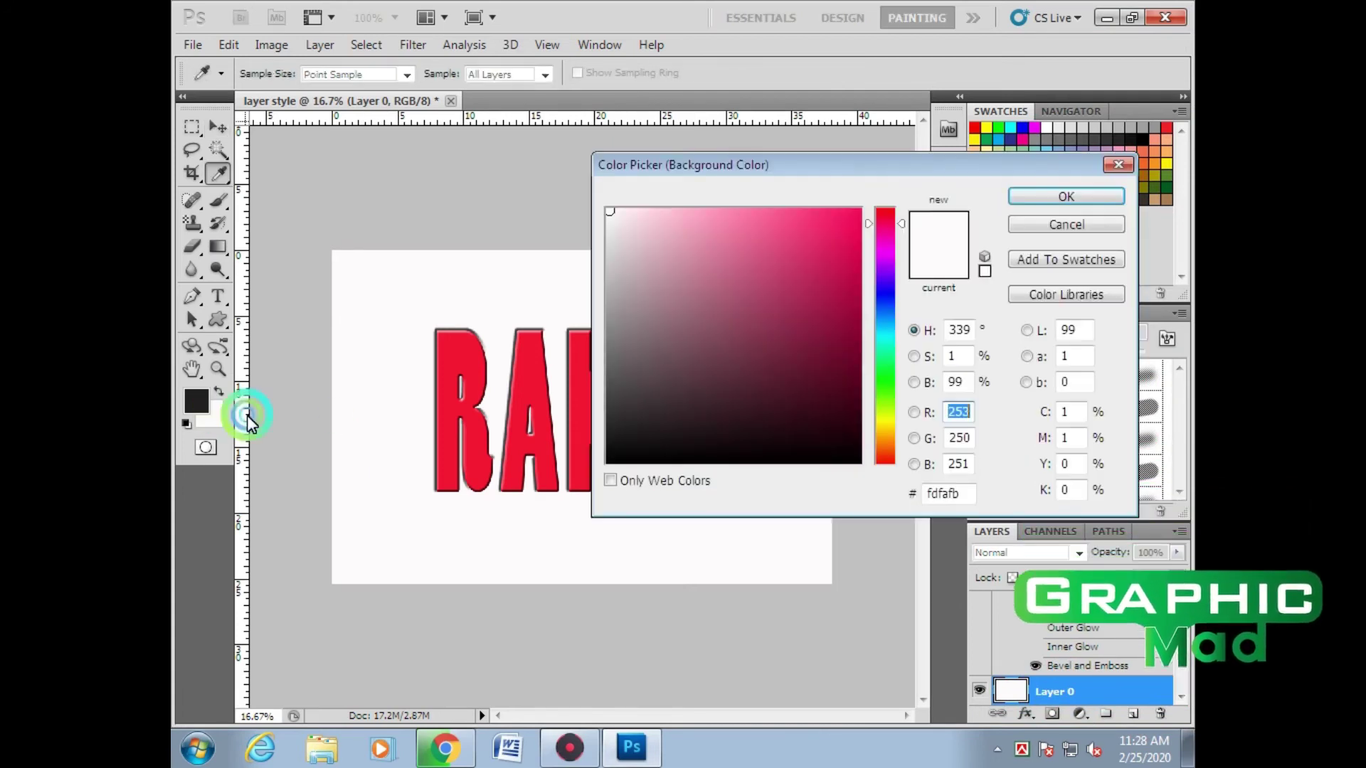
left_click(448, 431)
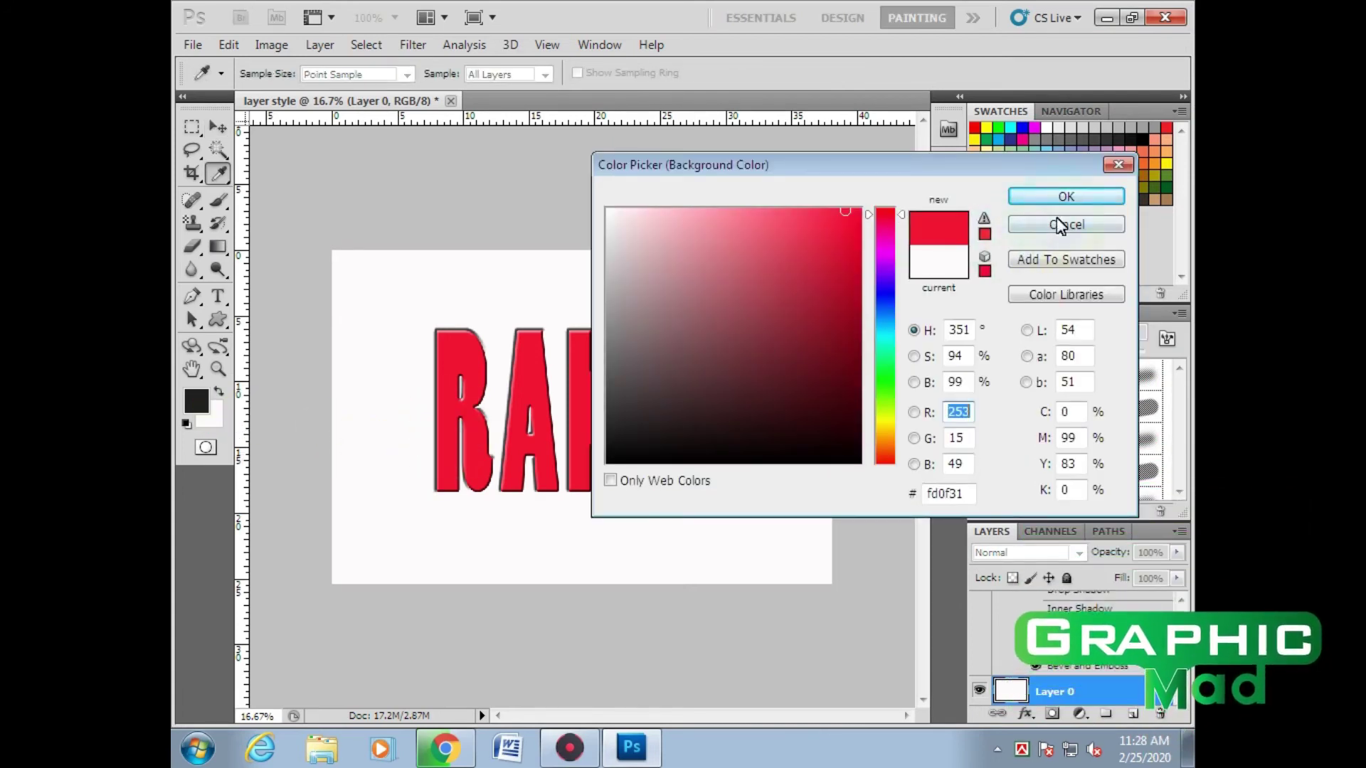
left_click(1064, 198)
left_click(492, 369)
key("ctrl+BackSpace")
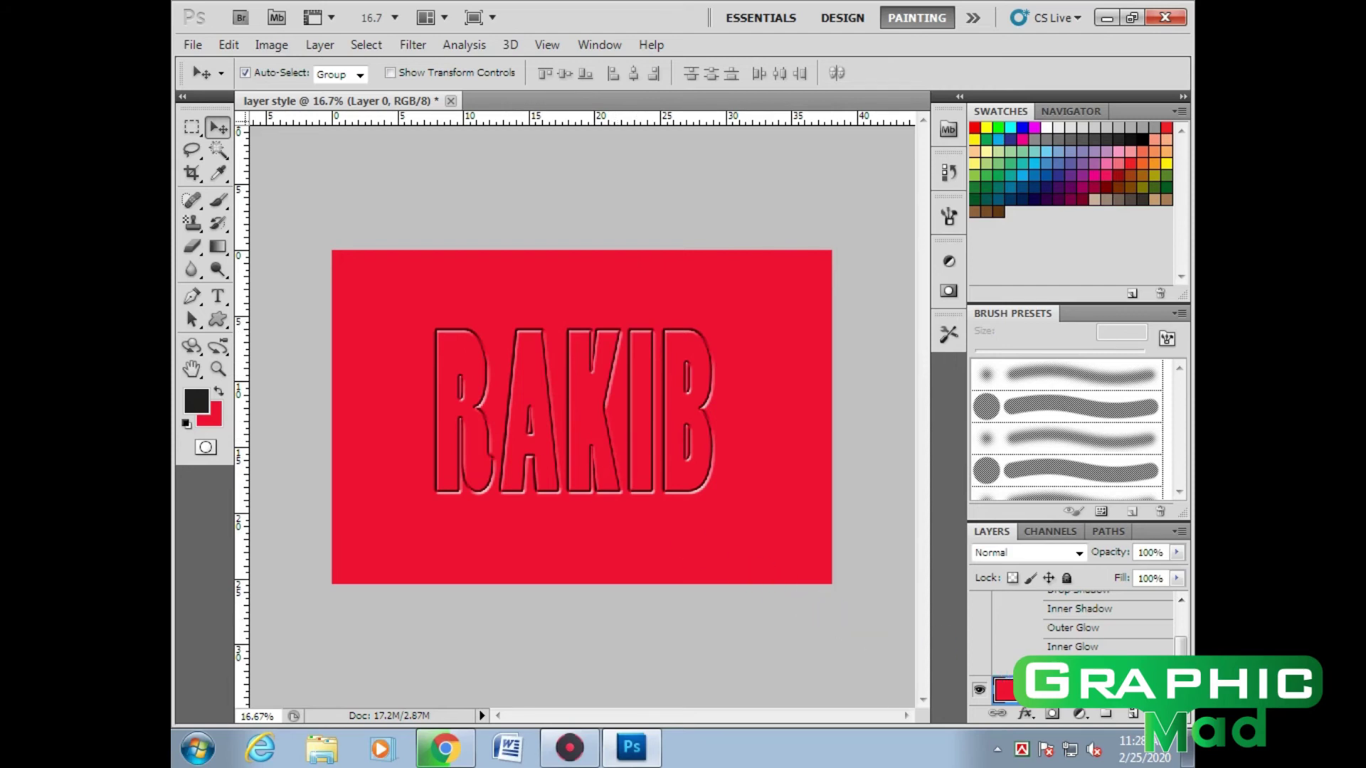
In RAKIB's Bevel and Emboss, reduce Size to 6 px, raise Depth to 643% and lower Soften
scroll(1106, 621, "up", 3)
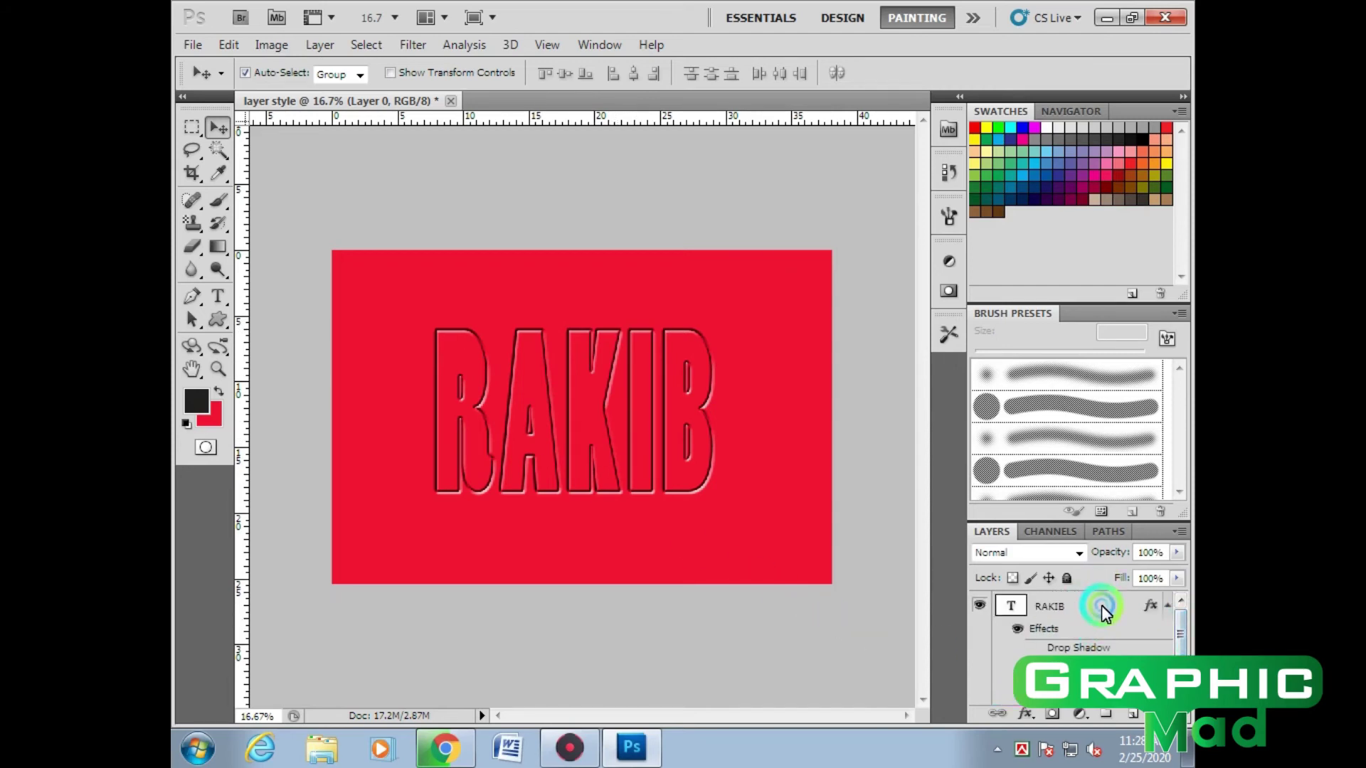
double_click(1103, 611)
left_click_drag(647, 232, 816, 212)
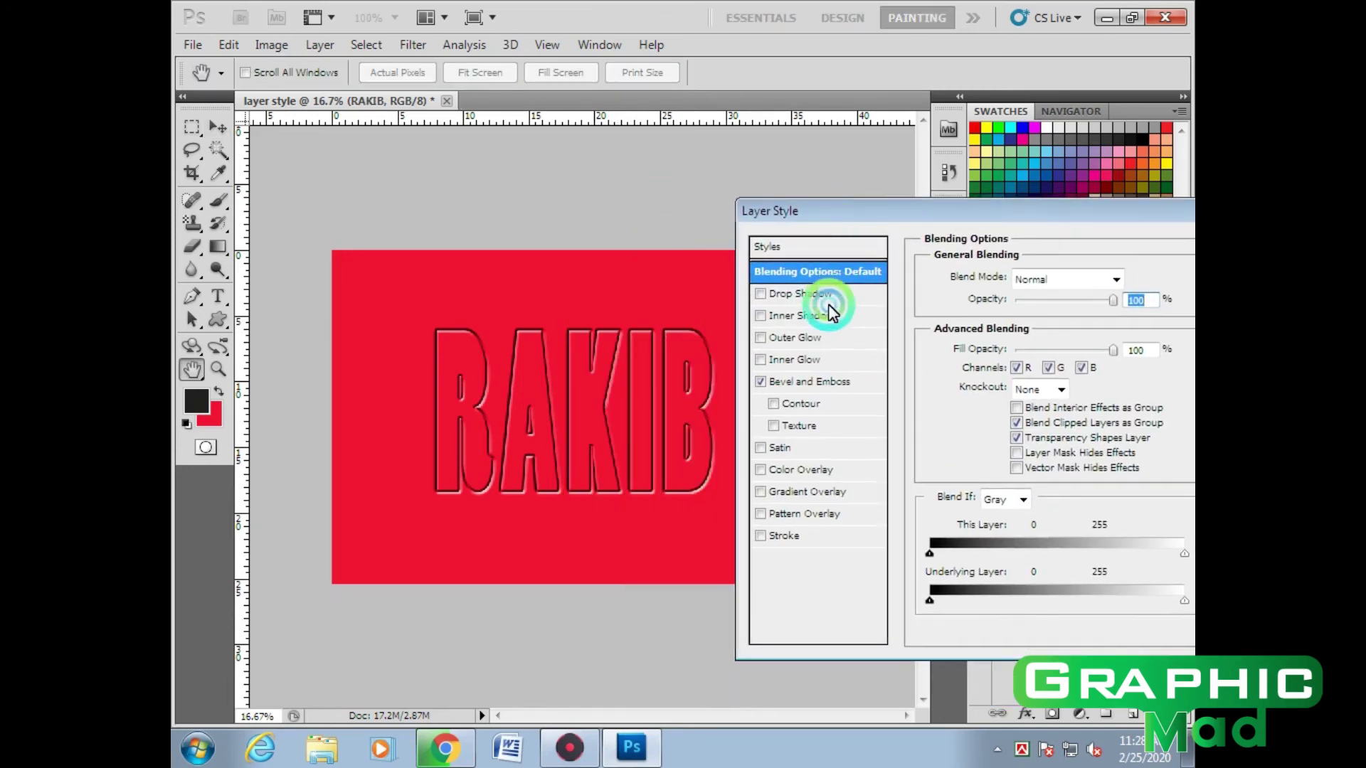
left_click(818, 384)
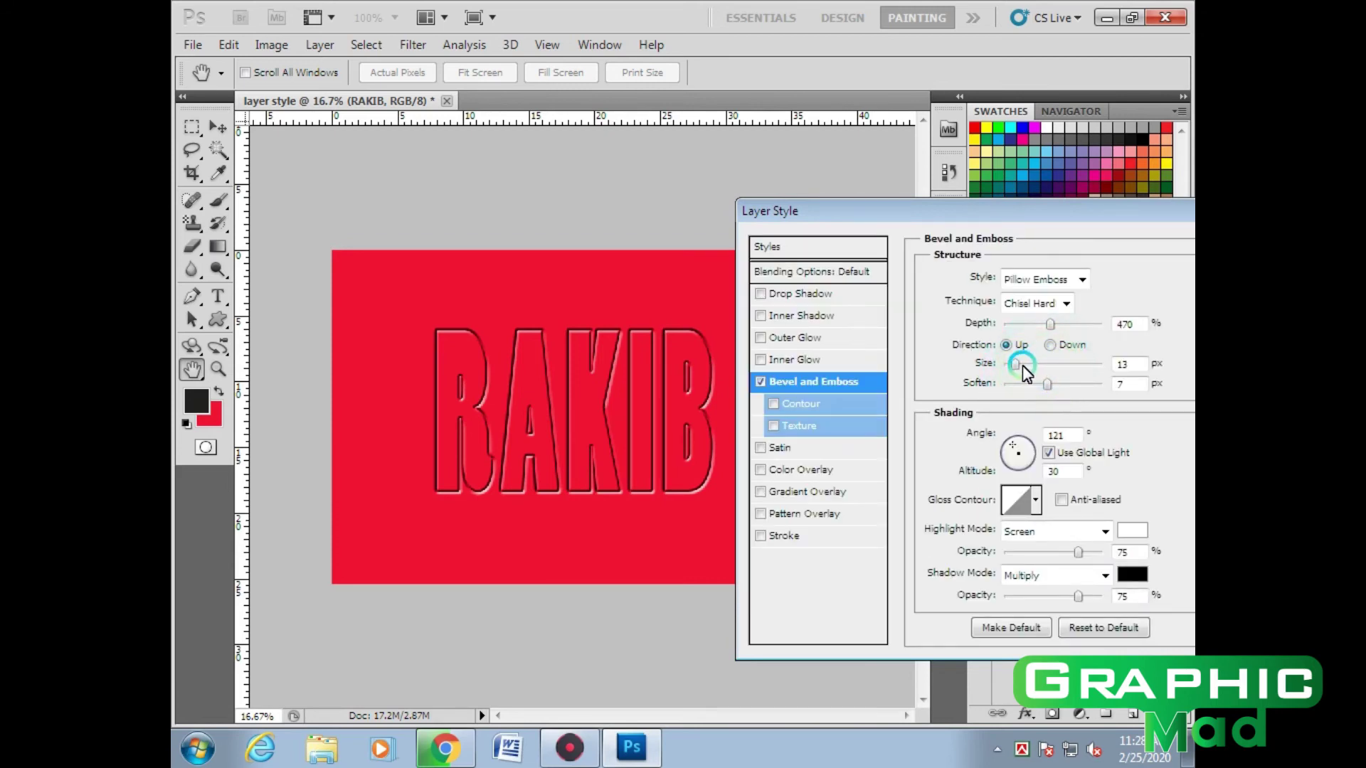
left_click_drag(1017, 365, 1011, 369)
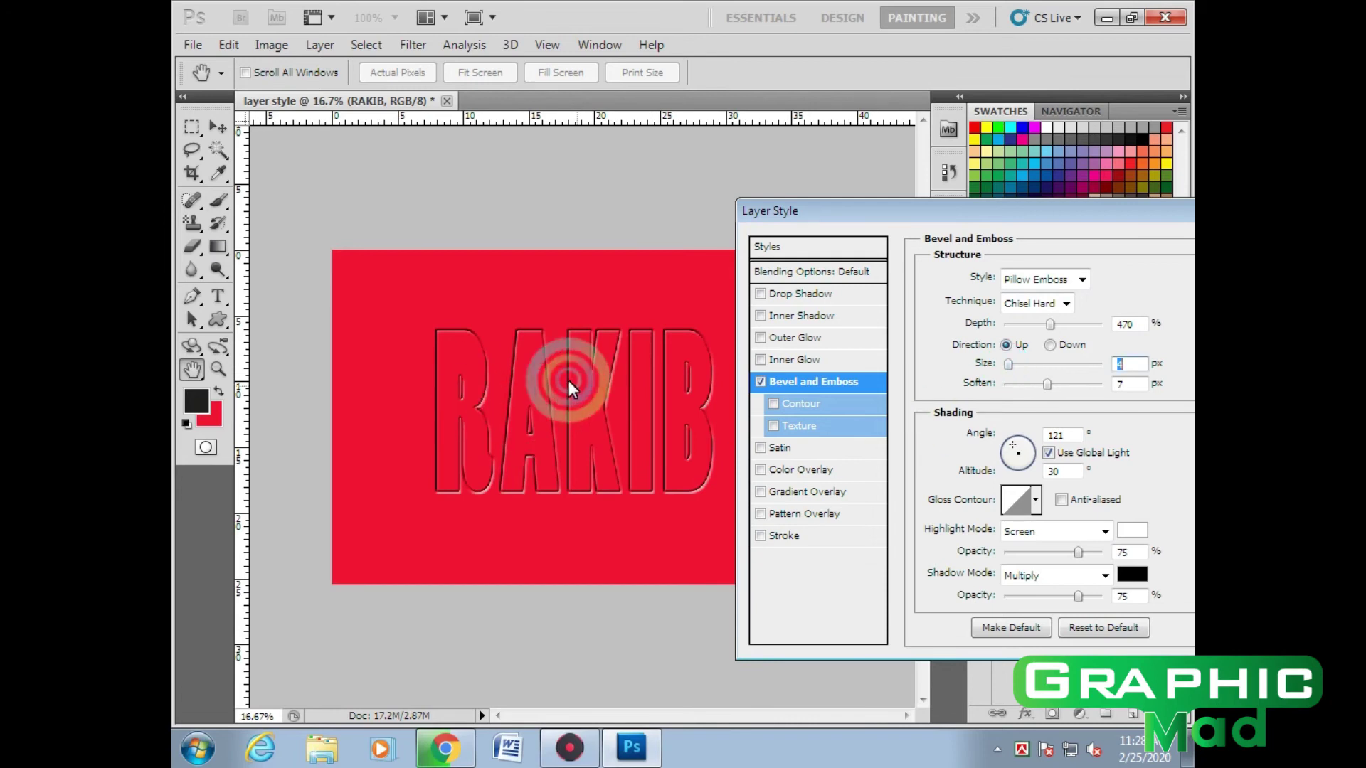
left_click_drag(1039, 329, 1067, 326)
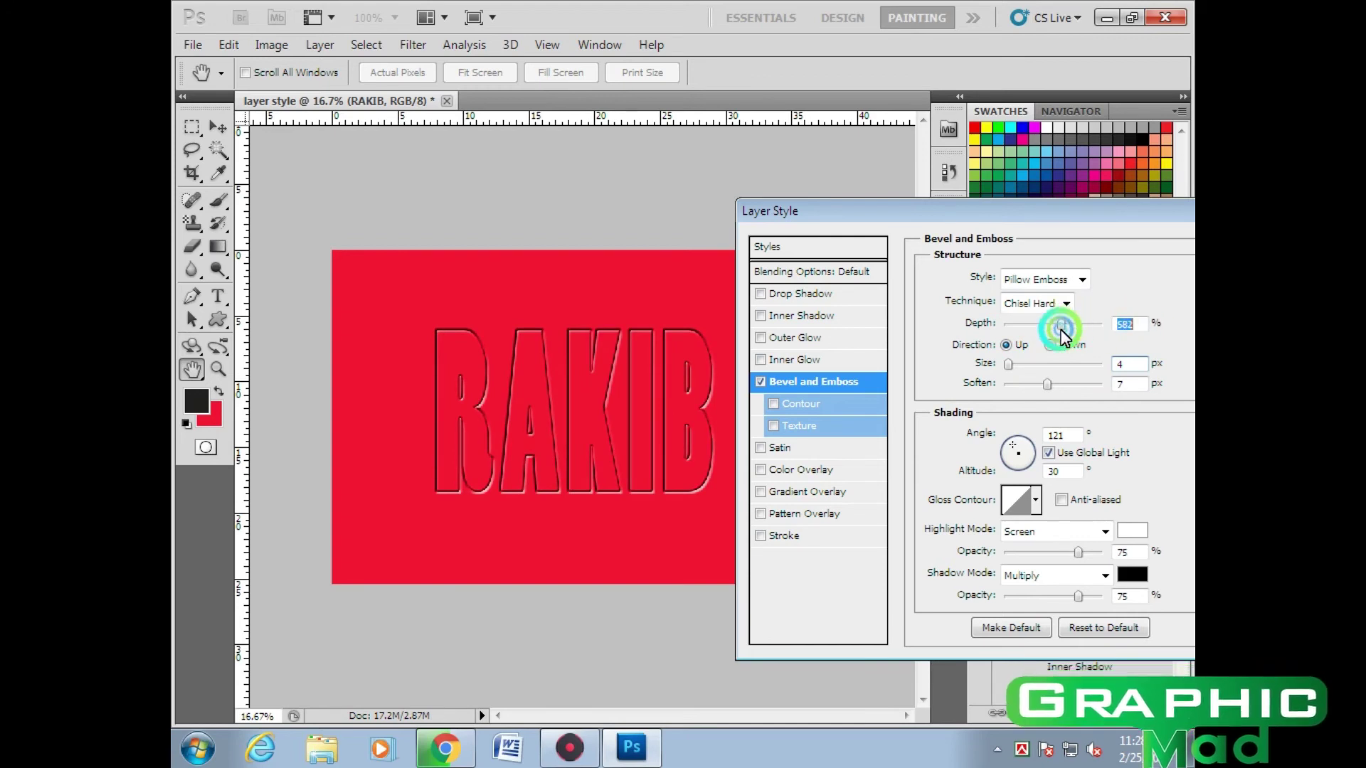
mouse_move(1047, 384)
left_mouse_down()
mouse_move(1024, 387)
mouse_move(1037, 387)
mouse_move(1010, 365)
left_mouse_up()
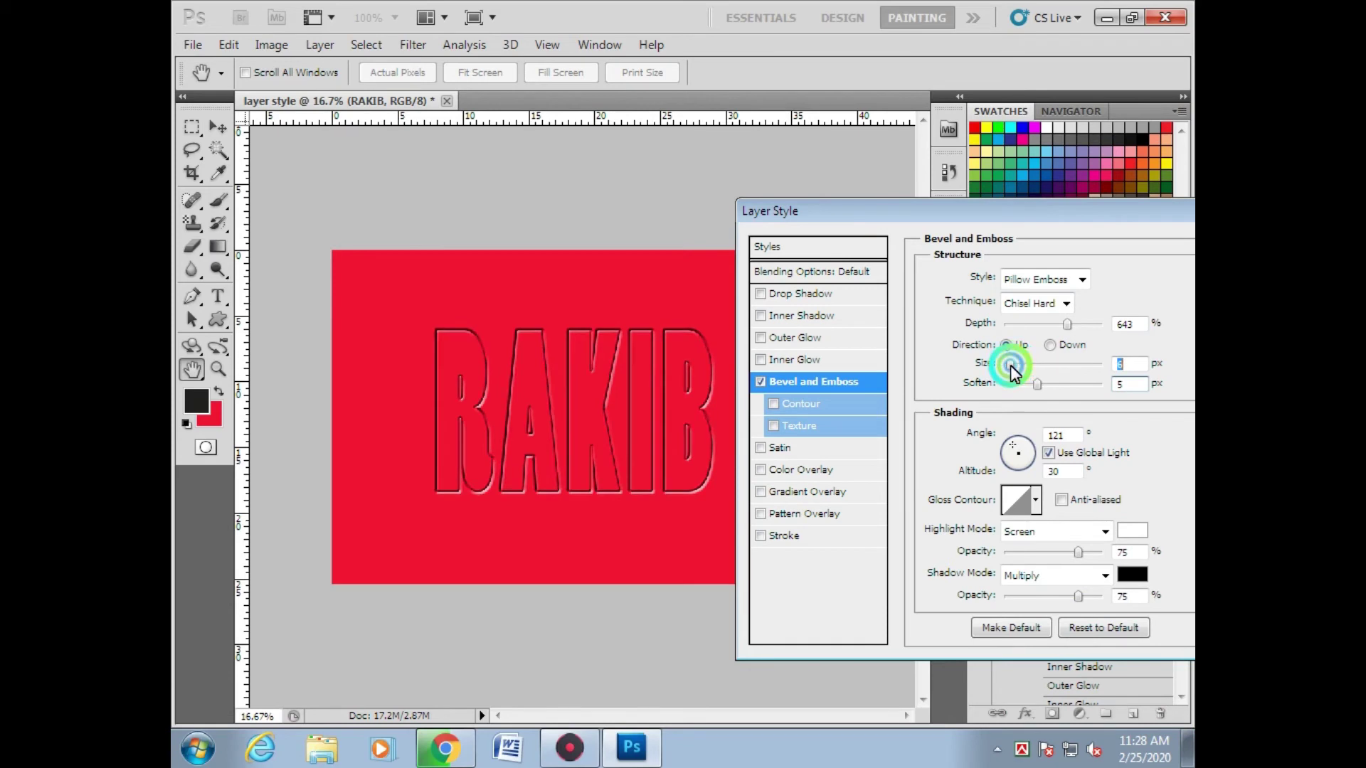
Switch the bevel Technique to Smooth, fine-tune Soften and apply the style
left_click(1067, 303)
left_click(1020, 324)
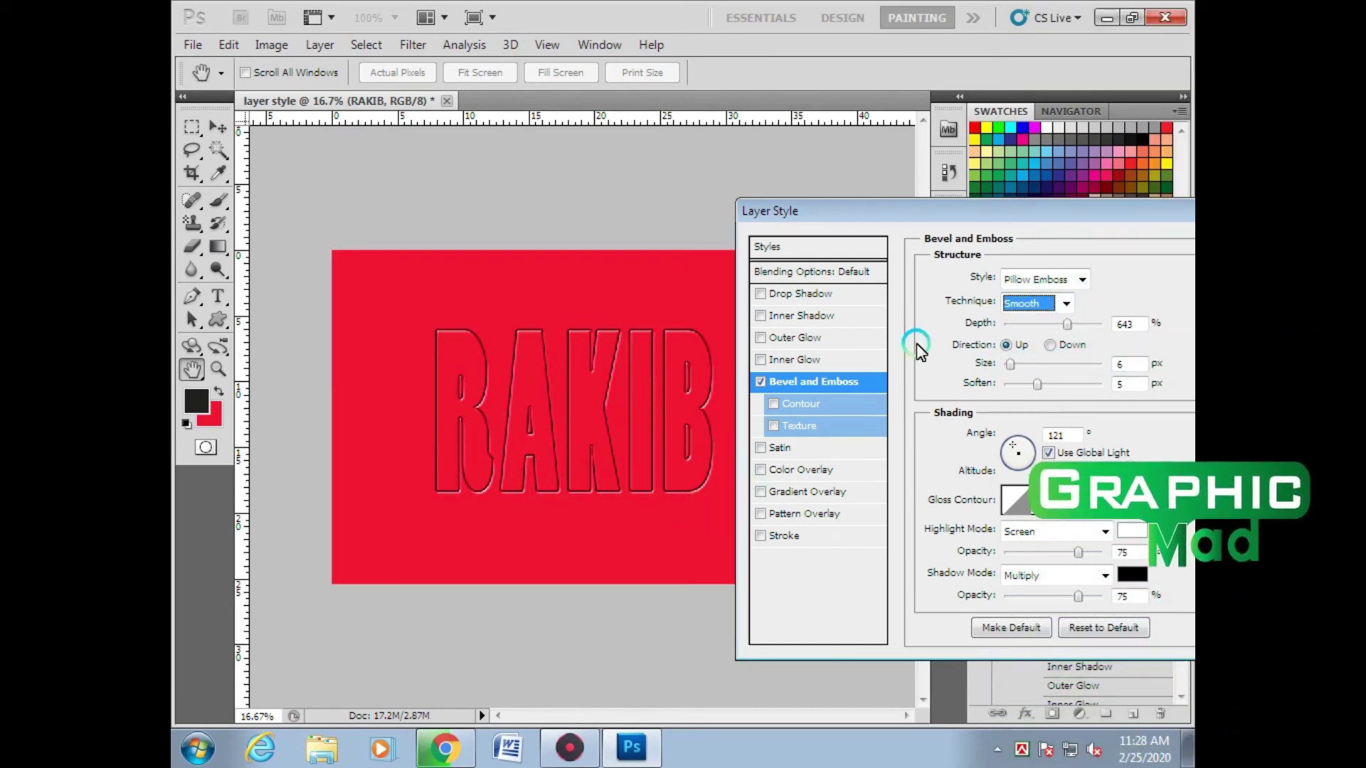
mouse_move(999, 217)
left_mouse_down()
mouse_move(1049, 662)
mouse_move(936, 190)
left_mouse_up()
left_click(989, 432)
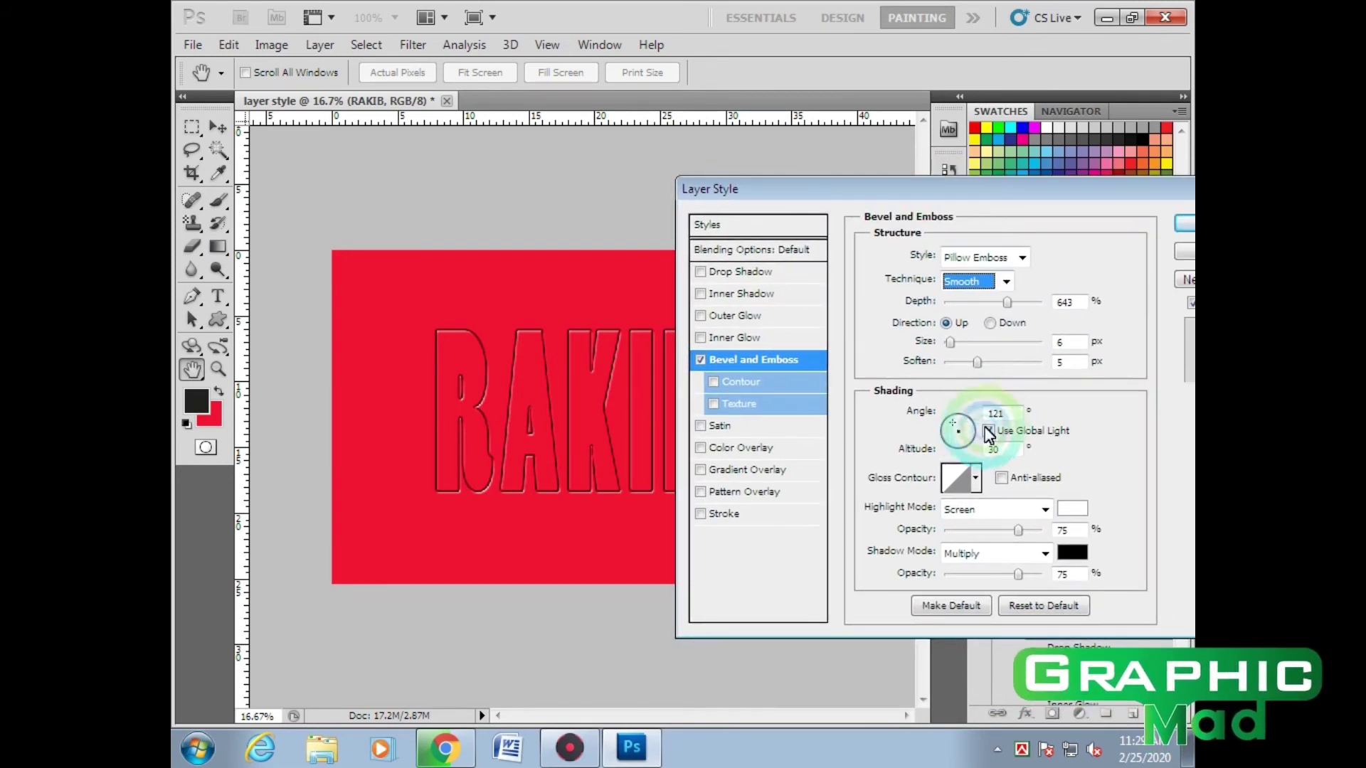
left_click(979, 361)
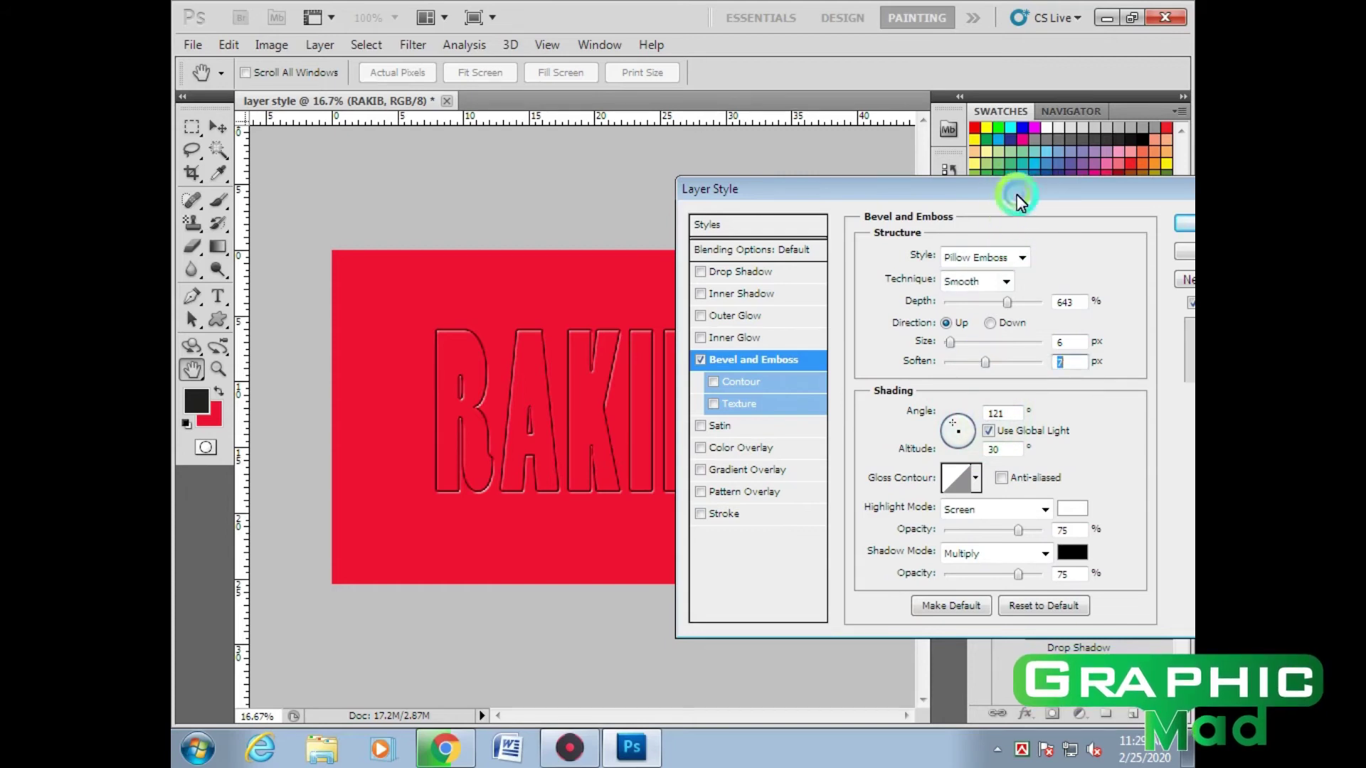
left_click_drag(1017, 194, 970, 207)
left_click(1137, 238)
left_click(563, 374)
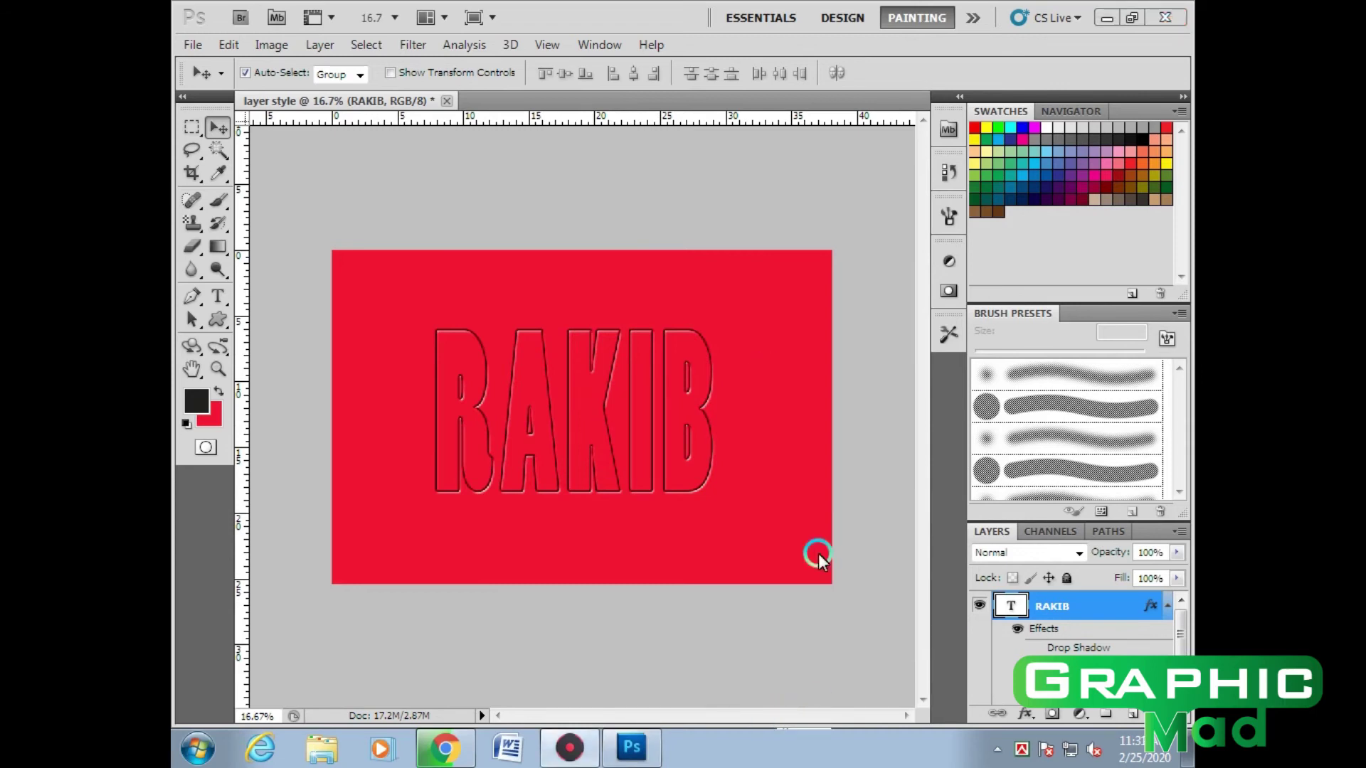
double_click(1115, 612)
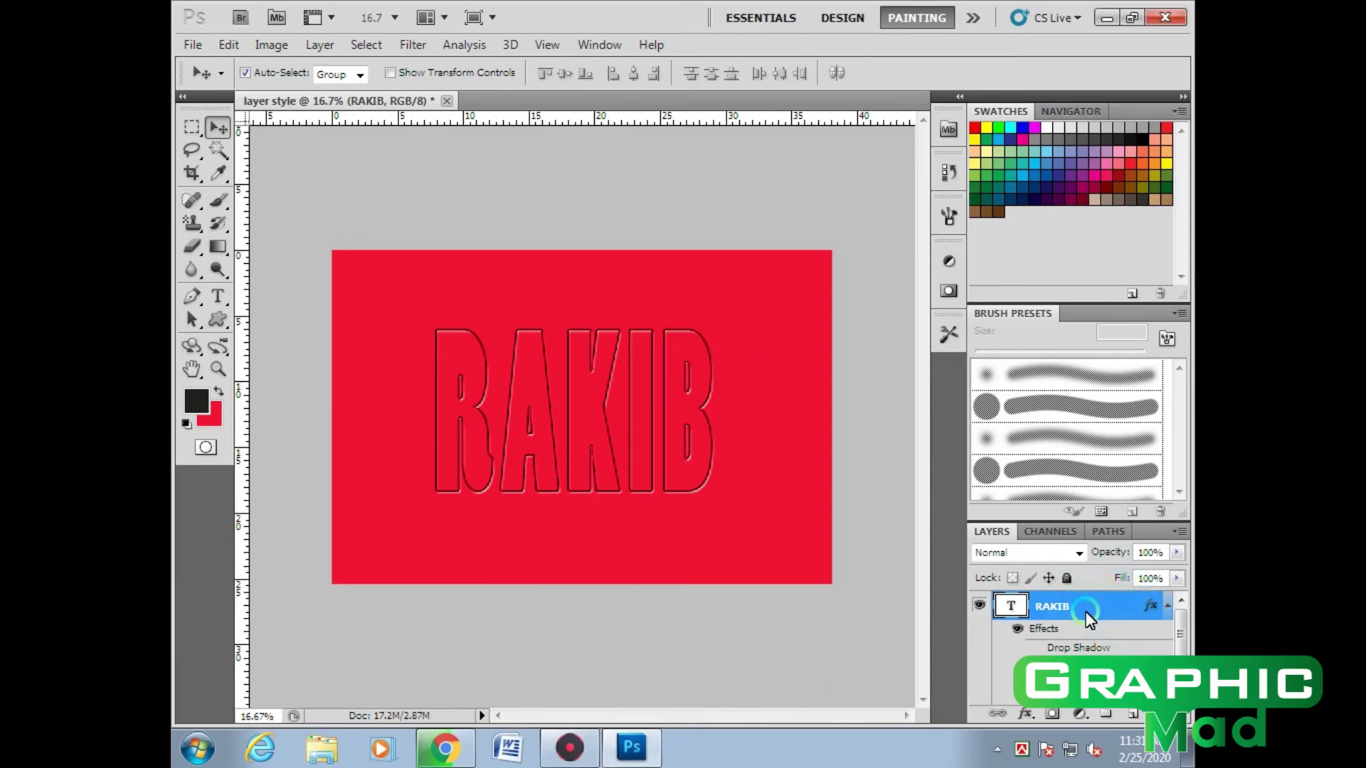
left_click_drag(809, 192, 790, 128)
left_click(655, 292)
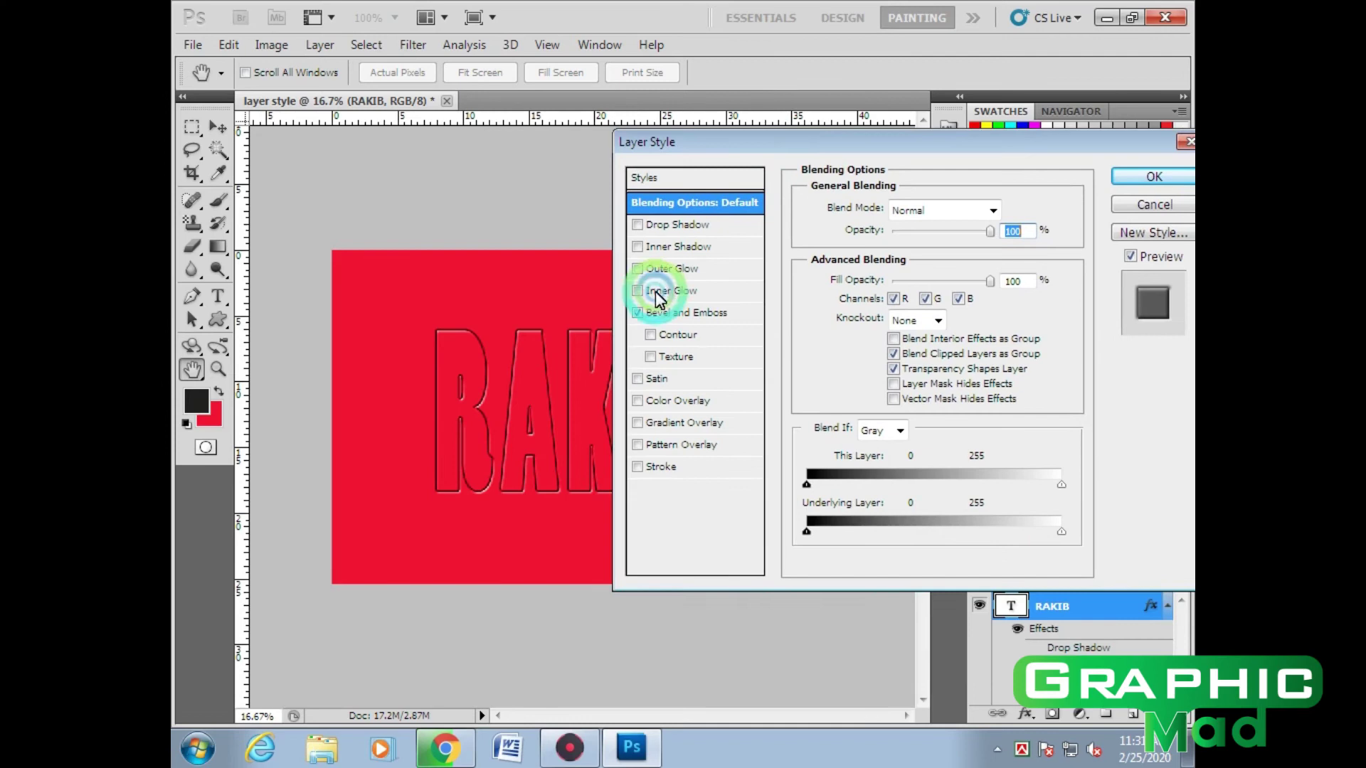
left_click(638, 313)
left_click(639, 314)
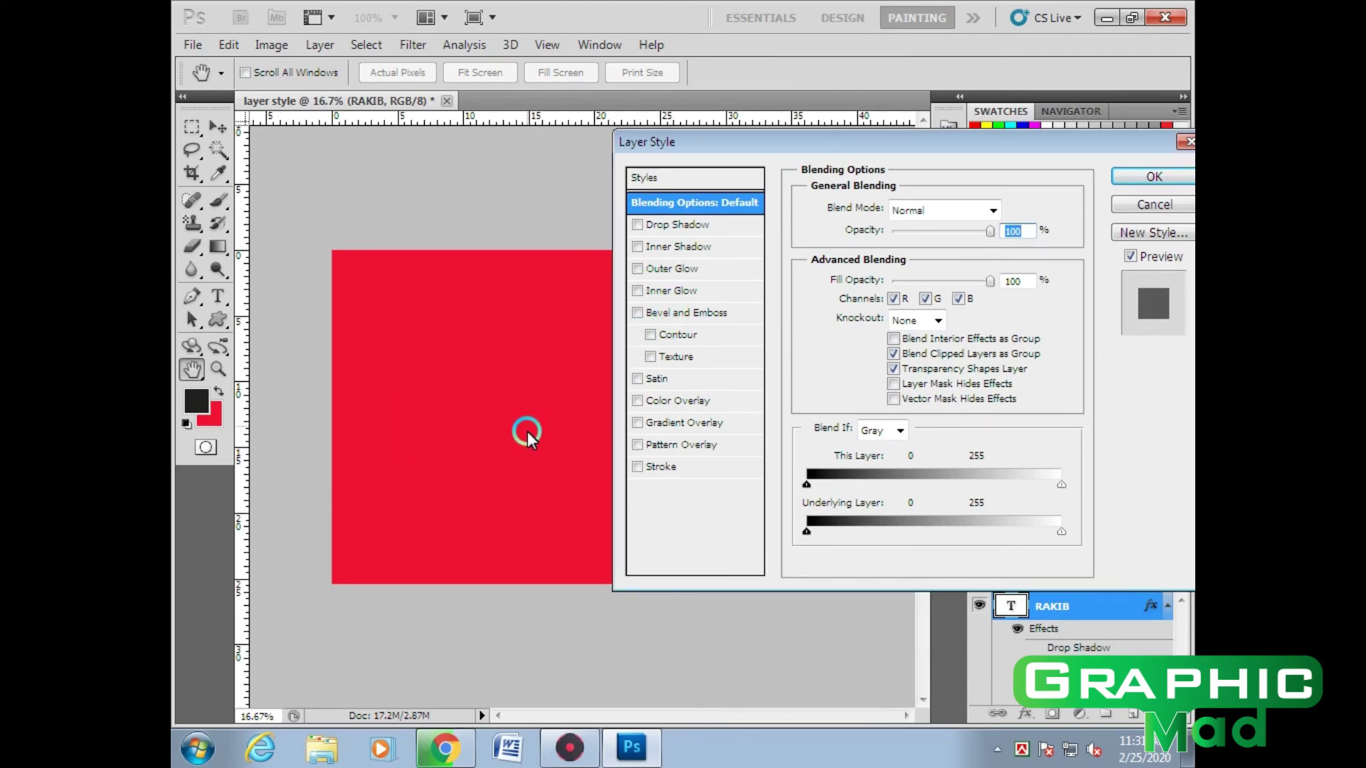
left_click(668, 381)
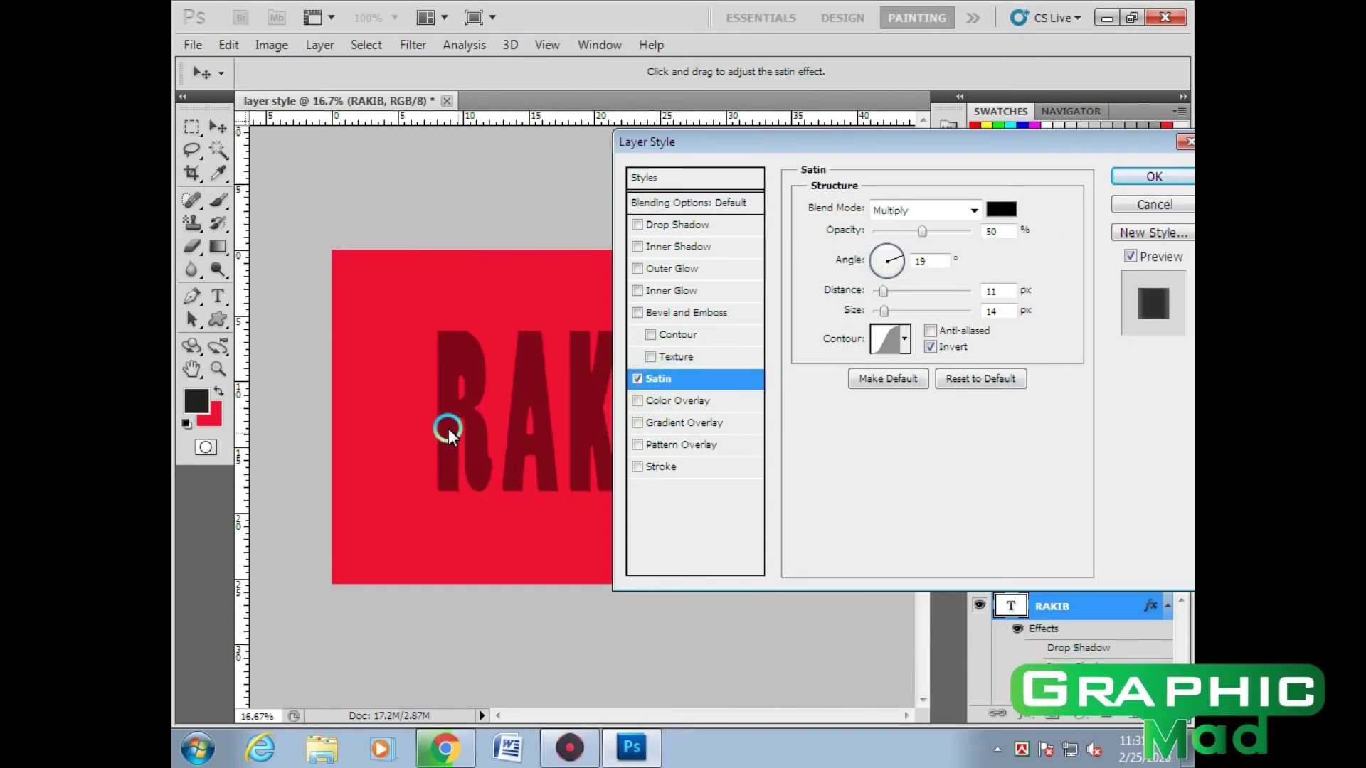
left_click_drag(994, 142, 995, 227)
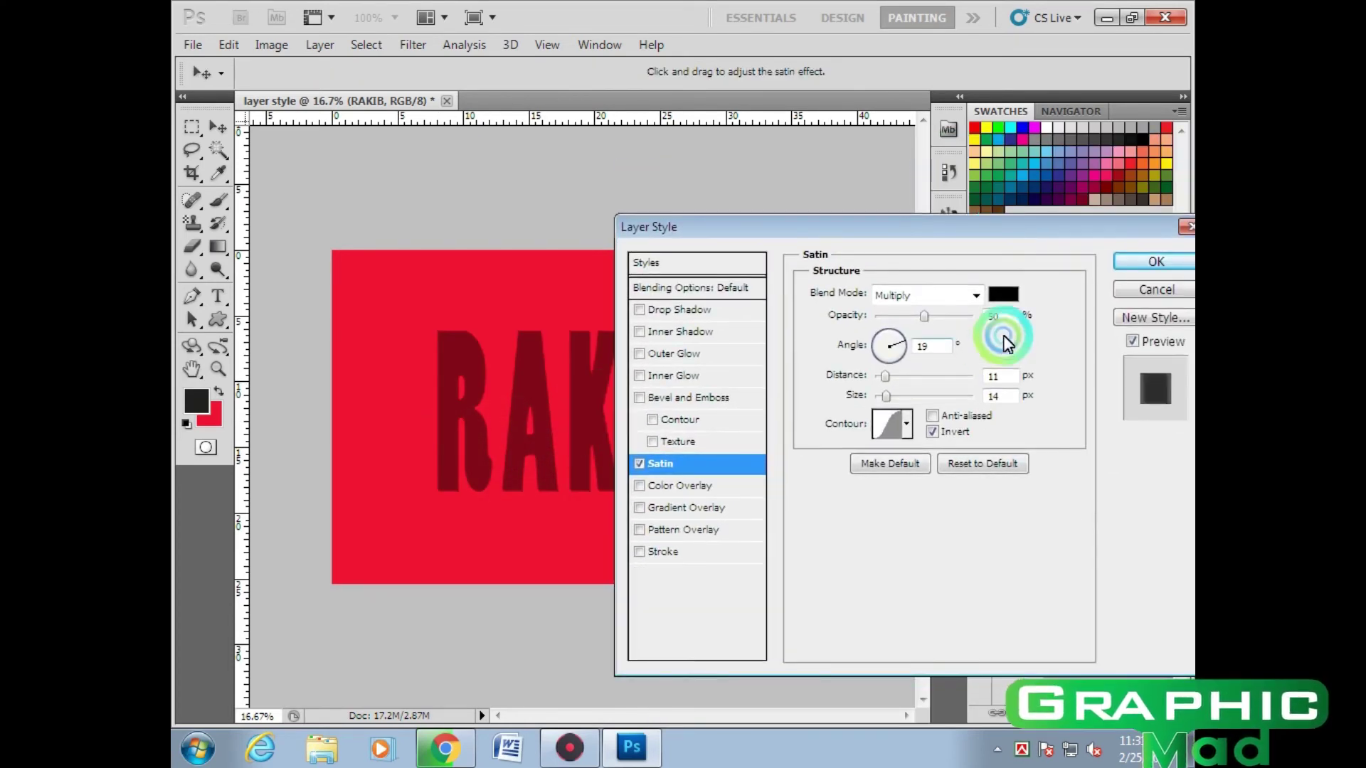
left_click_drag(920, 319, 960, 324)
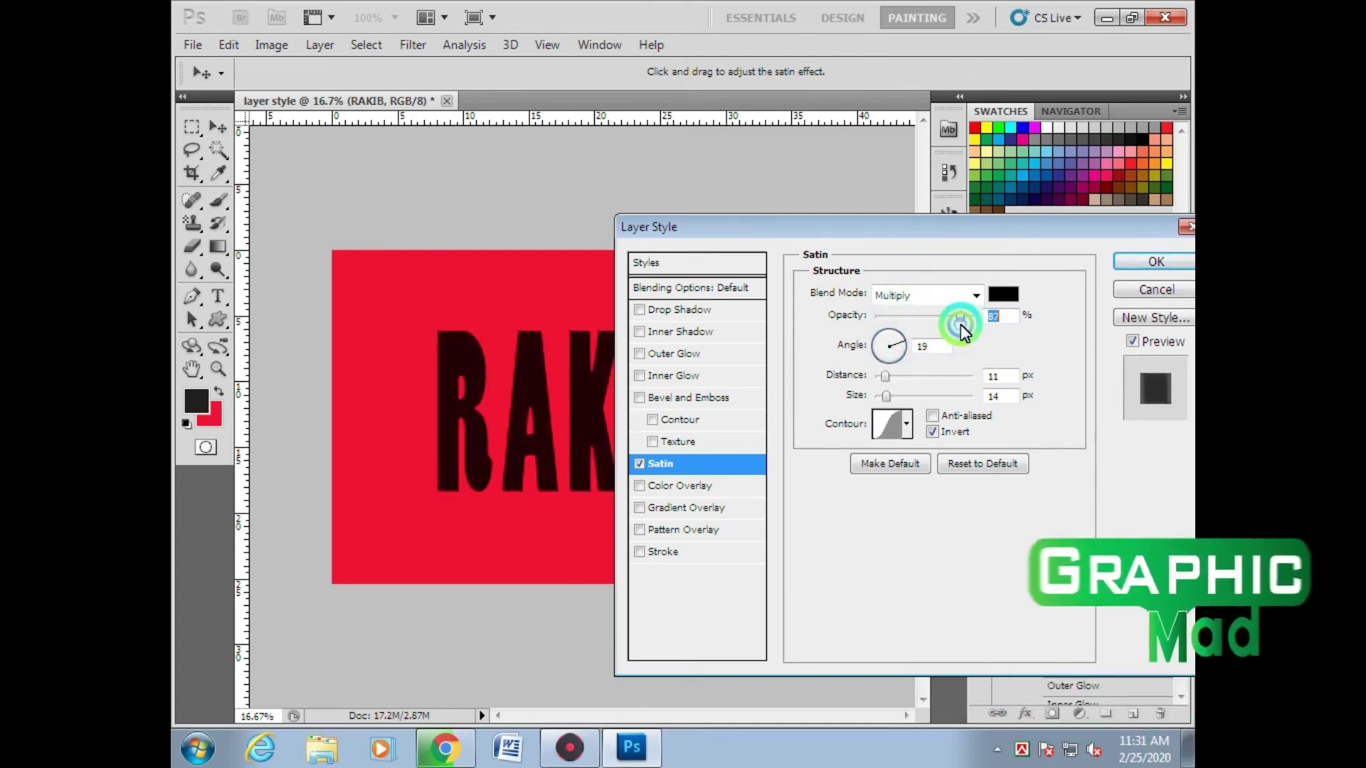
left_click_drag(885, 377, 915, 381)
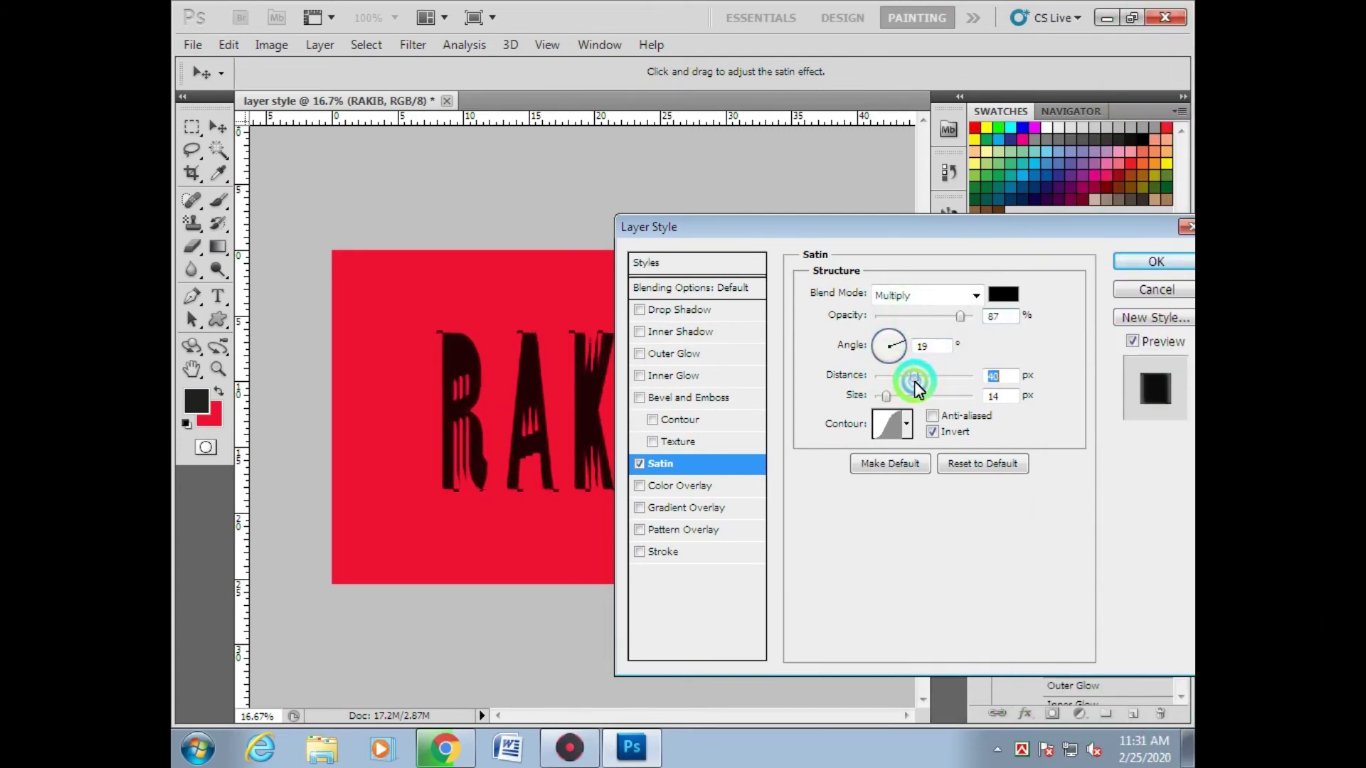
left_click_drag(914, 381, 938, 377)
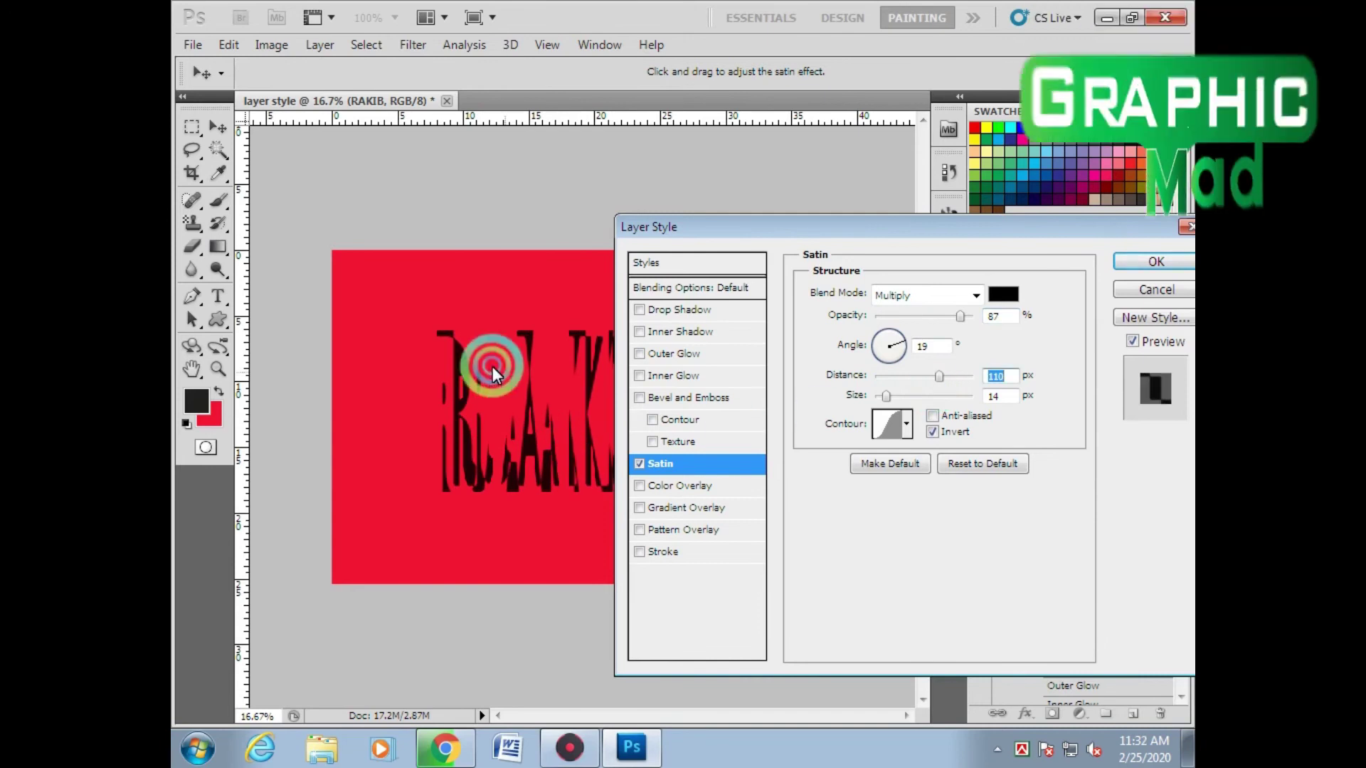
mouse_move(915, 227)
left_mouse_down()
mouse_move(922, 507)
mouse_move(818, 269)
left_mouse_up()
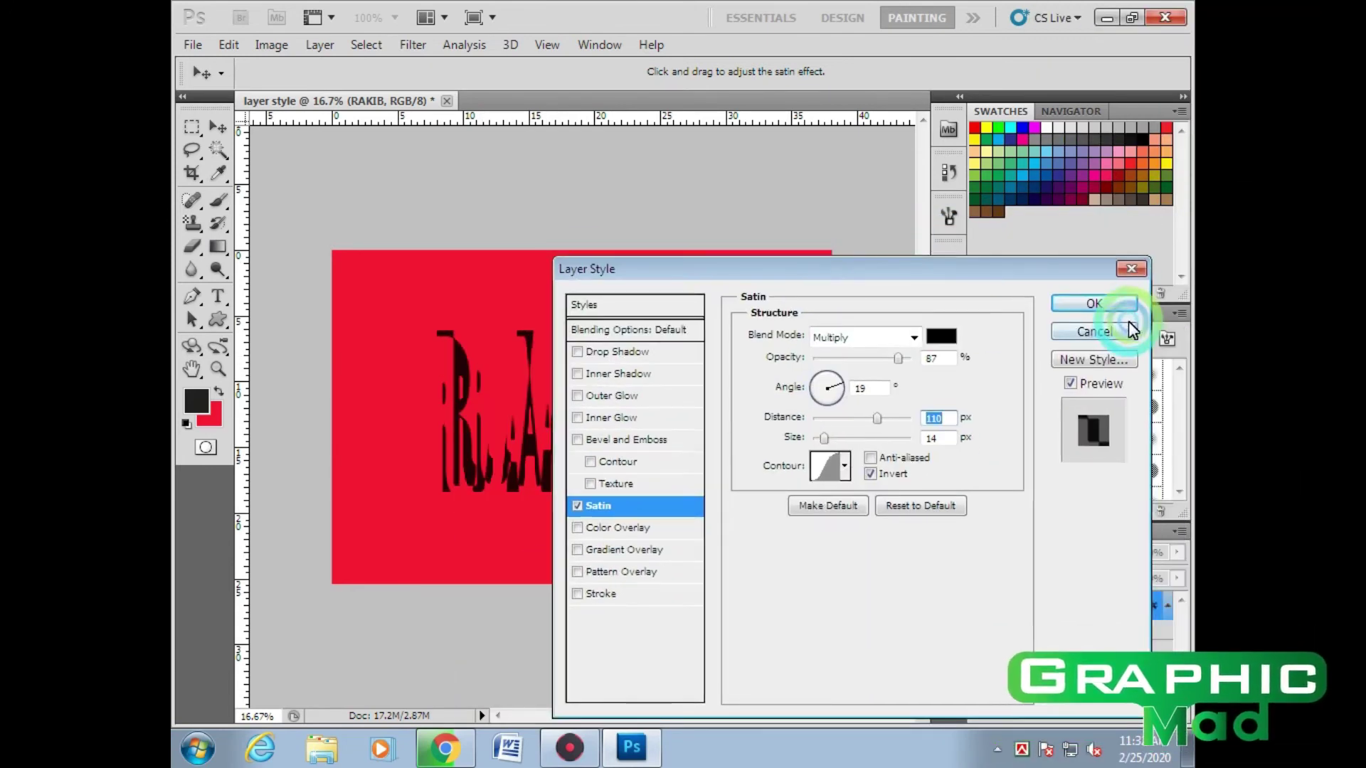
left_click(1115, 331)
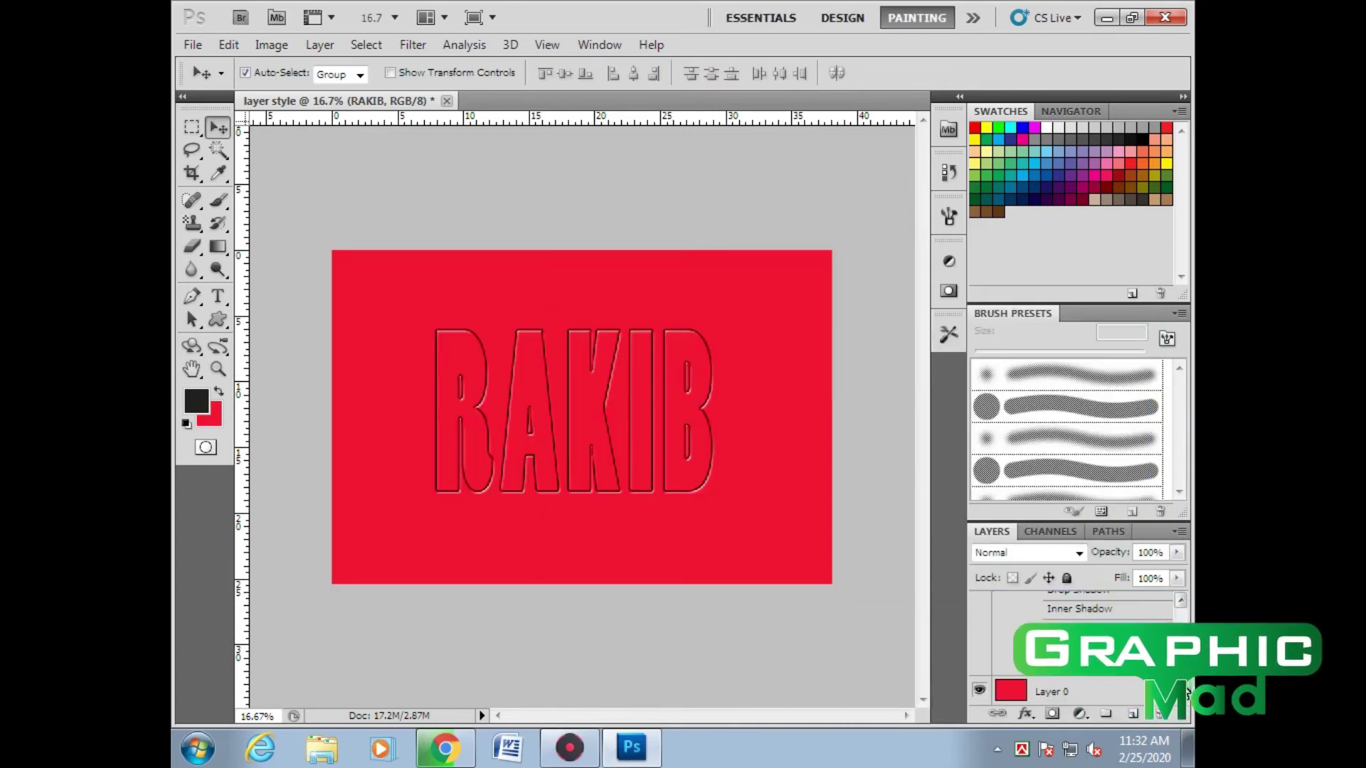
Refill Layer 0 with a near-white background colour
left_click(1005, 691)
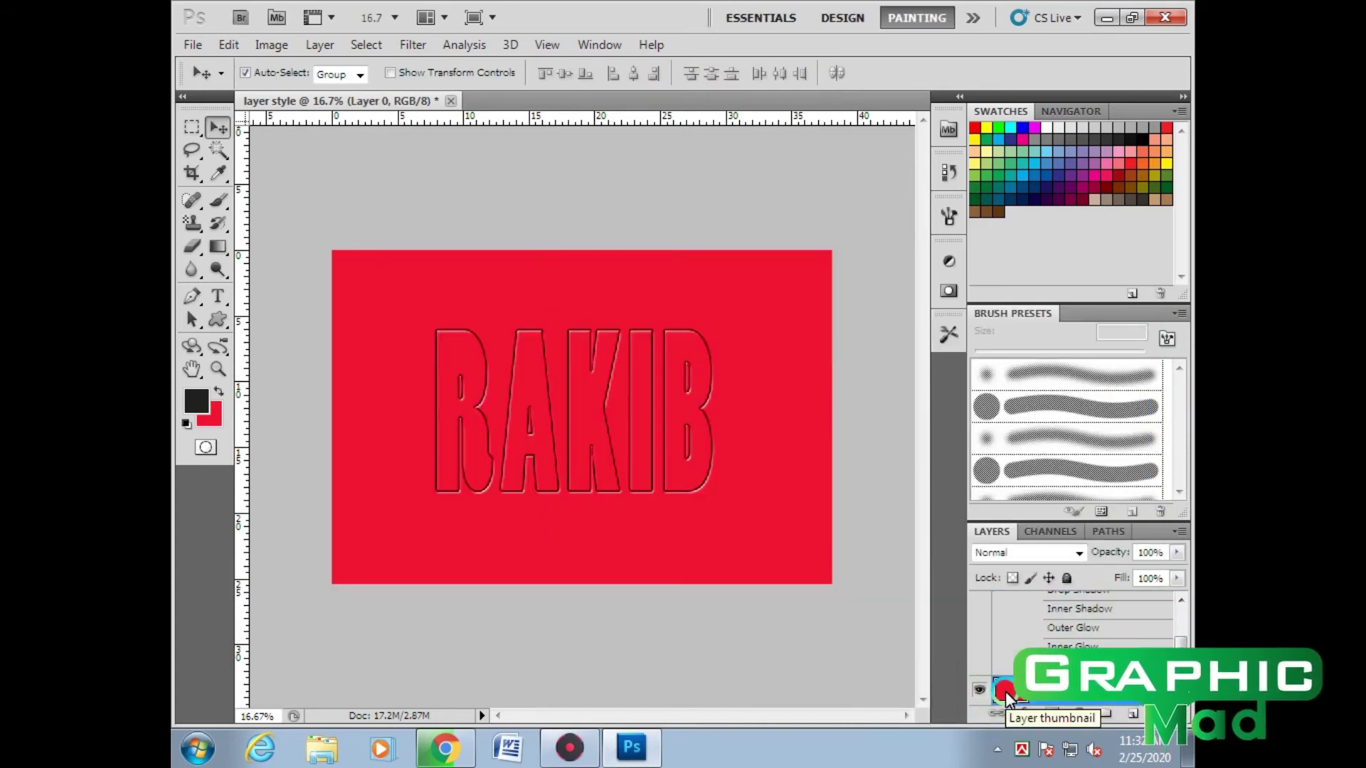
left_click(212, 413)
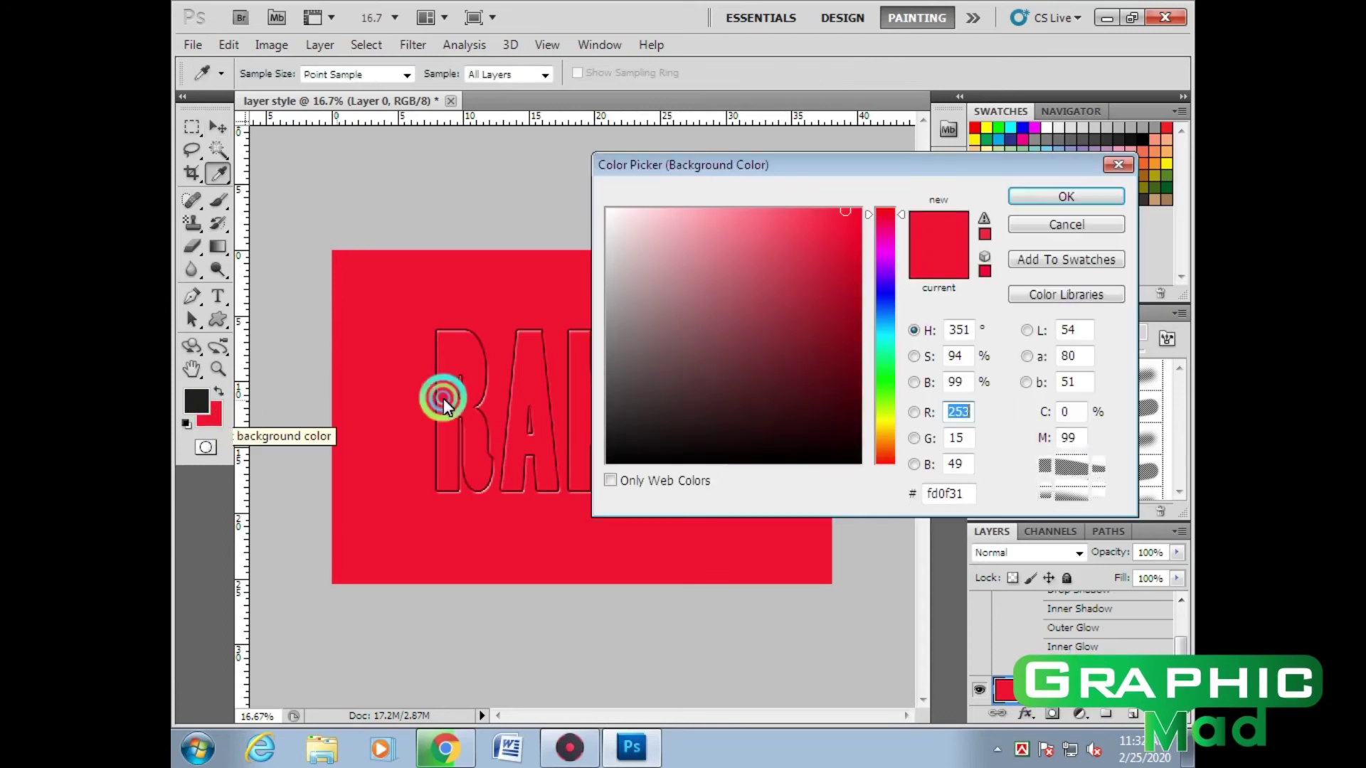
left_click(610, 211)
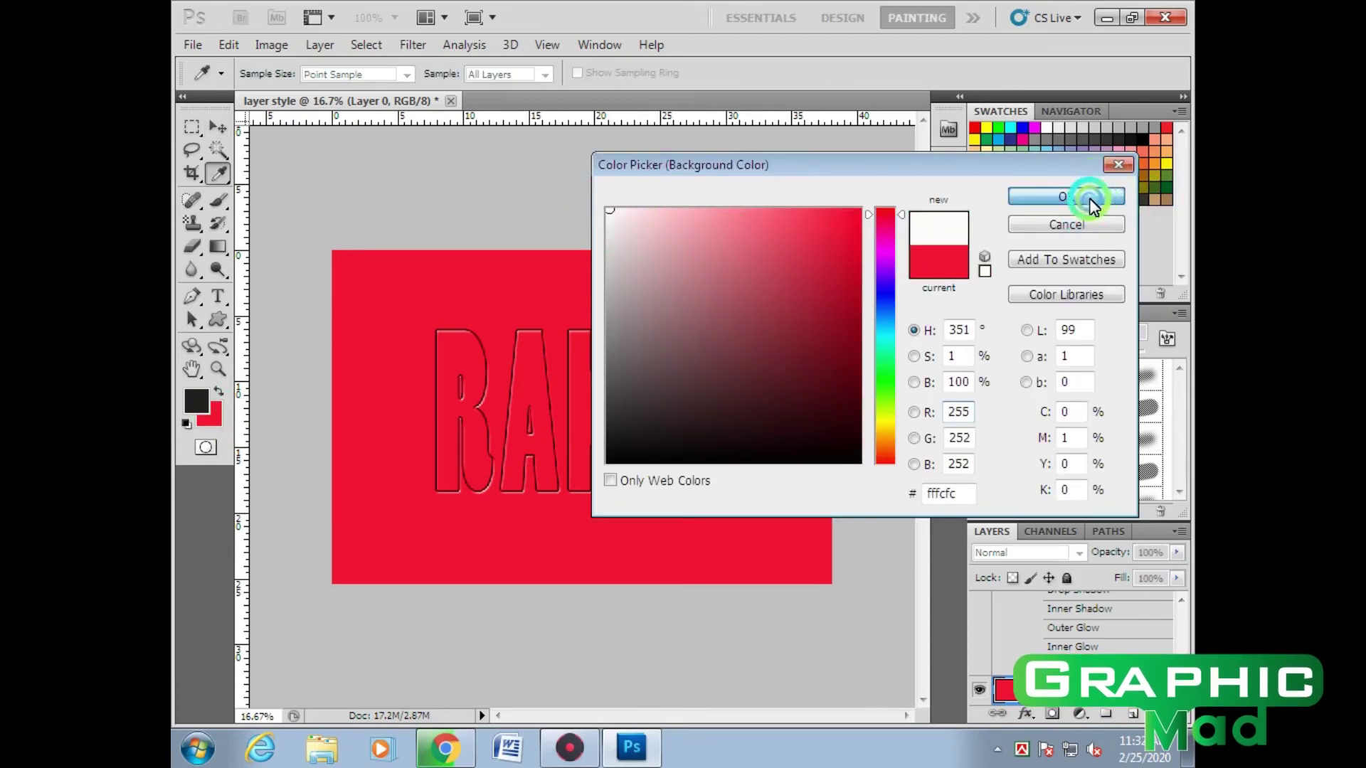
left_click(1092, 202)
key("v")
key("ctrl+BackSpace")
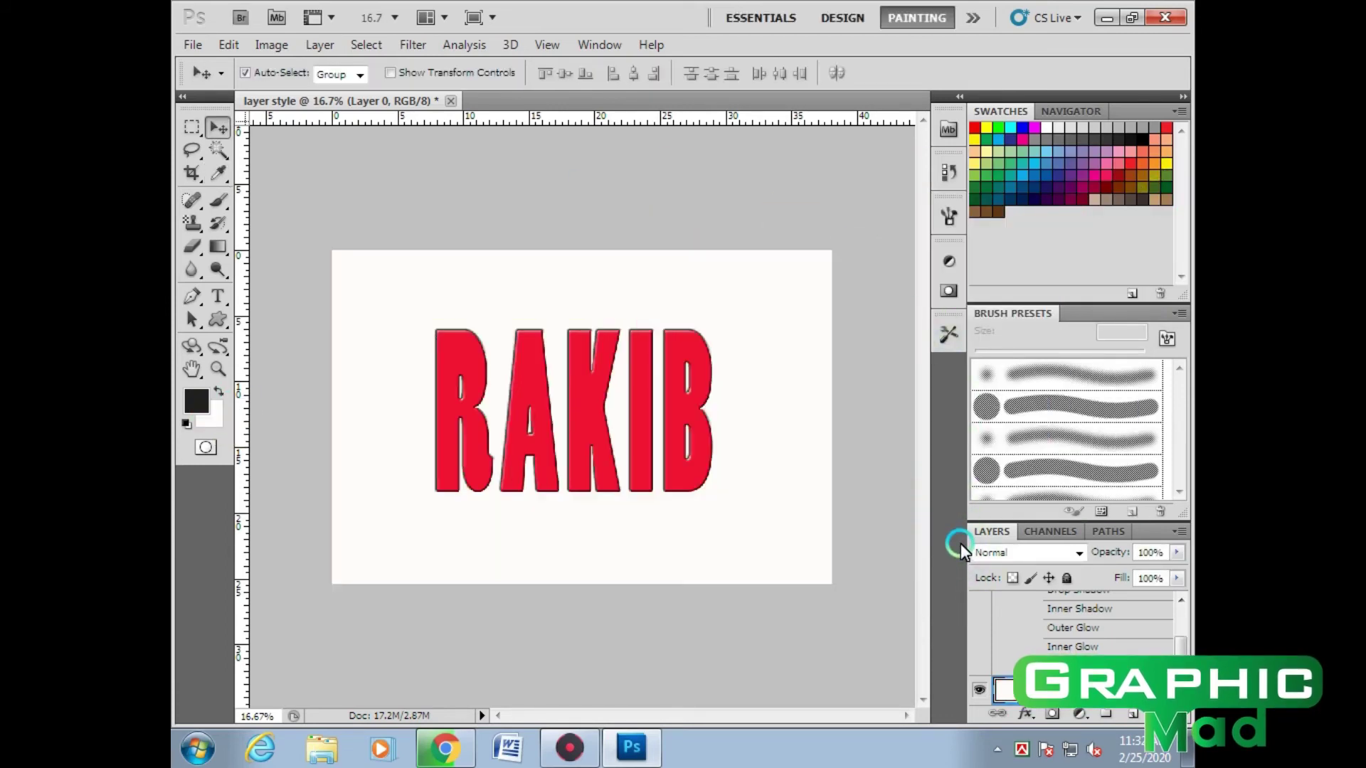
In RAKIB's layer style, turn off Bevel and Emboss, trial a Satin effect, then disable it
scroll(1091, 630, "up", 2)
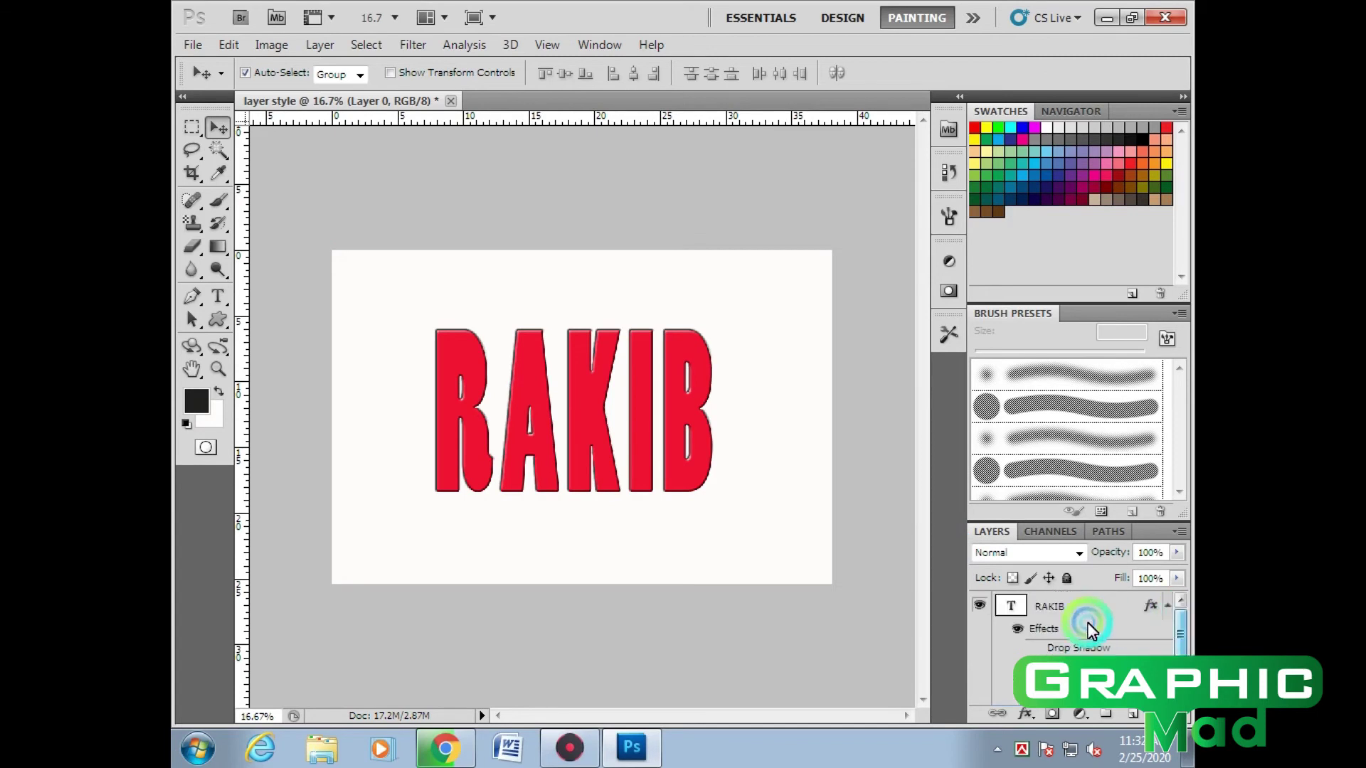
double_click(1074, 607)
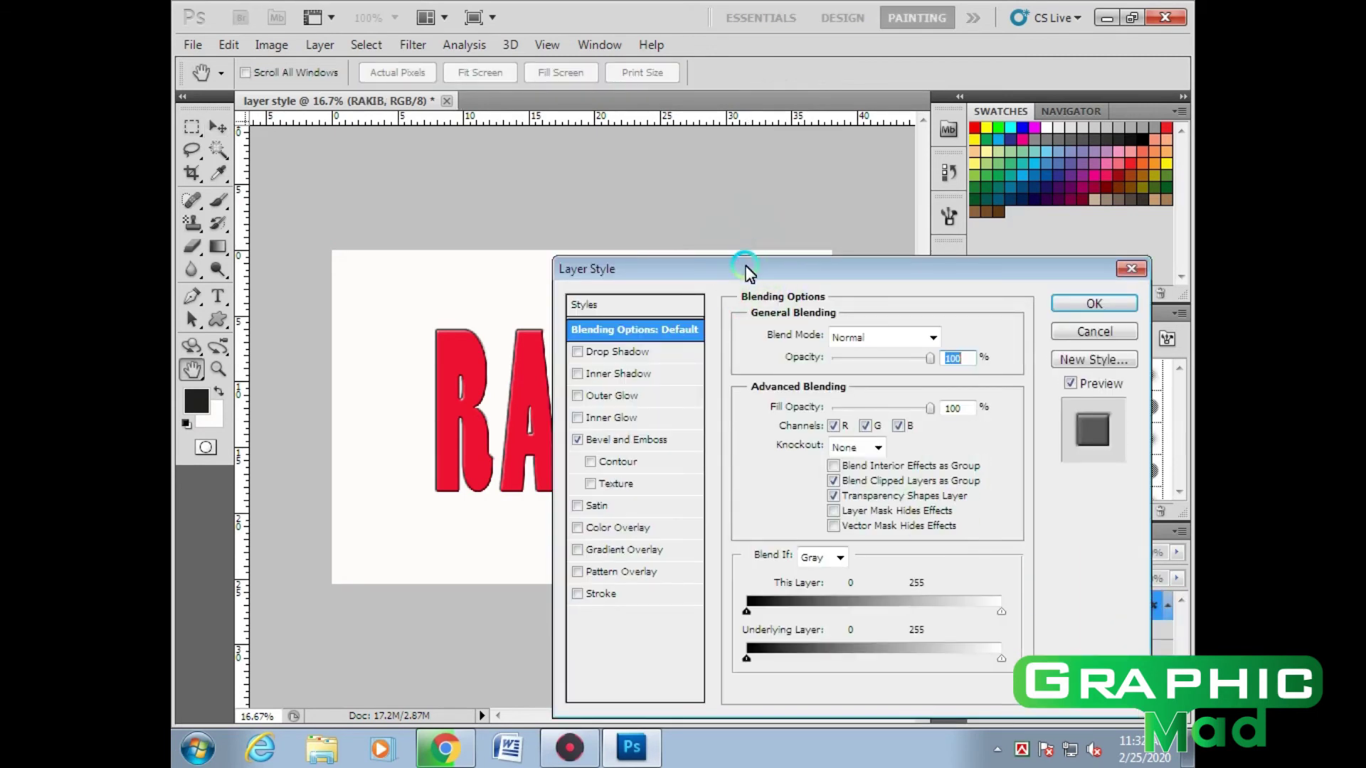
left_click(634, 362)
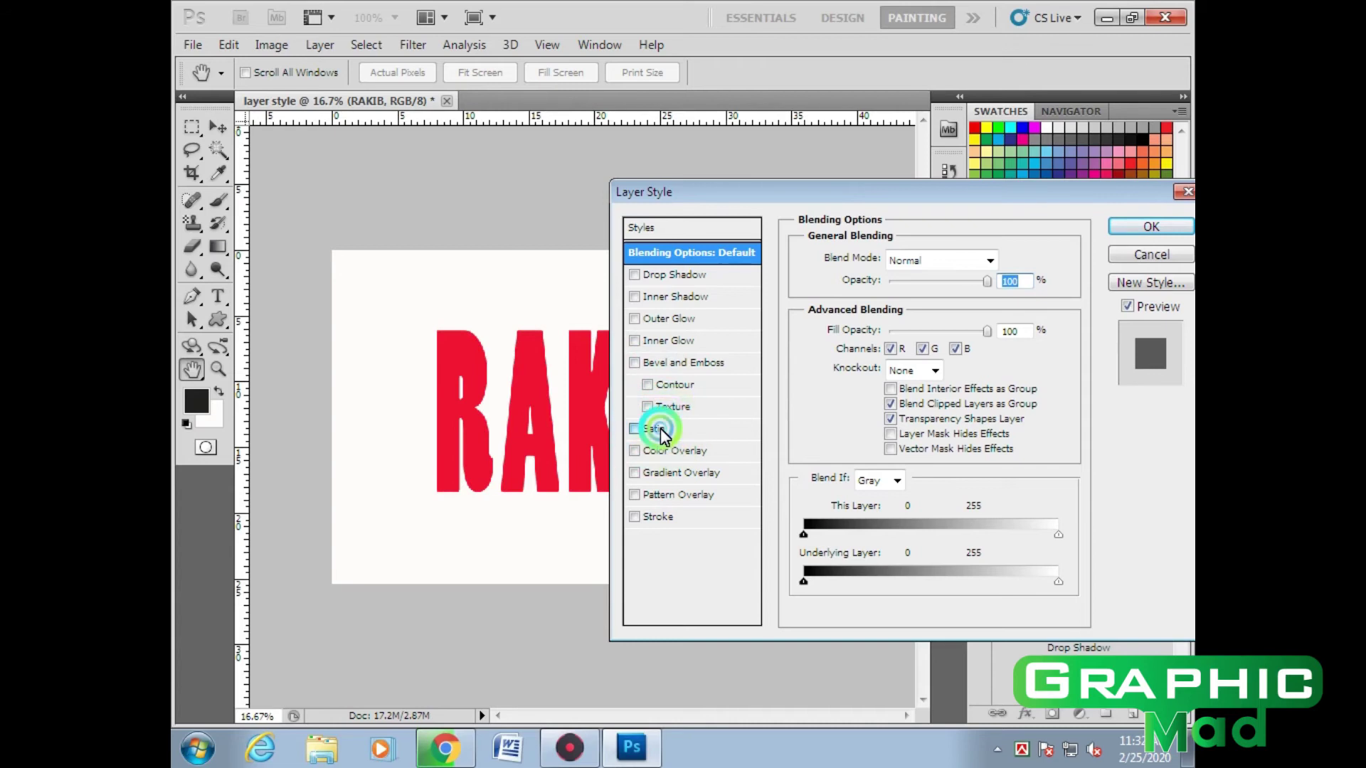
left_click(660, 429)
mouse_move(880, 349)
left_mouse_down()
mouse_move(909, 349)
mouse_move(905, 361)
left_mouse_up()
left_click_drag(535, 369, 532, 414)
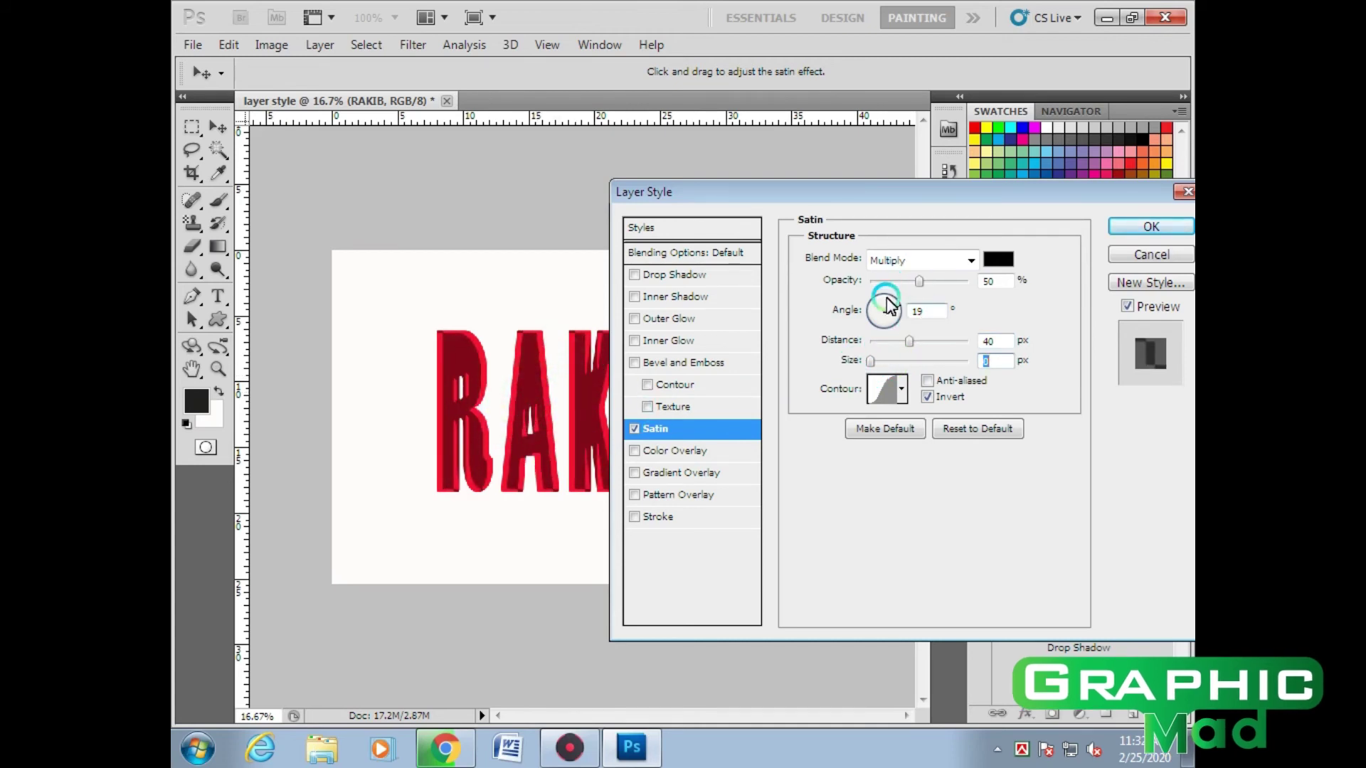
left_click(674, 432)
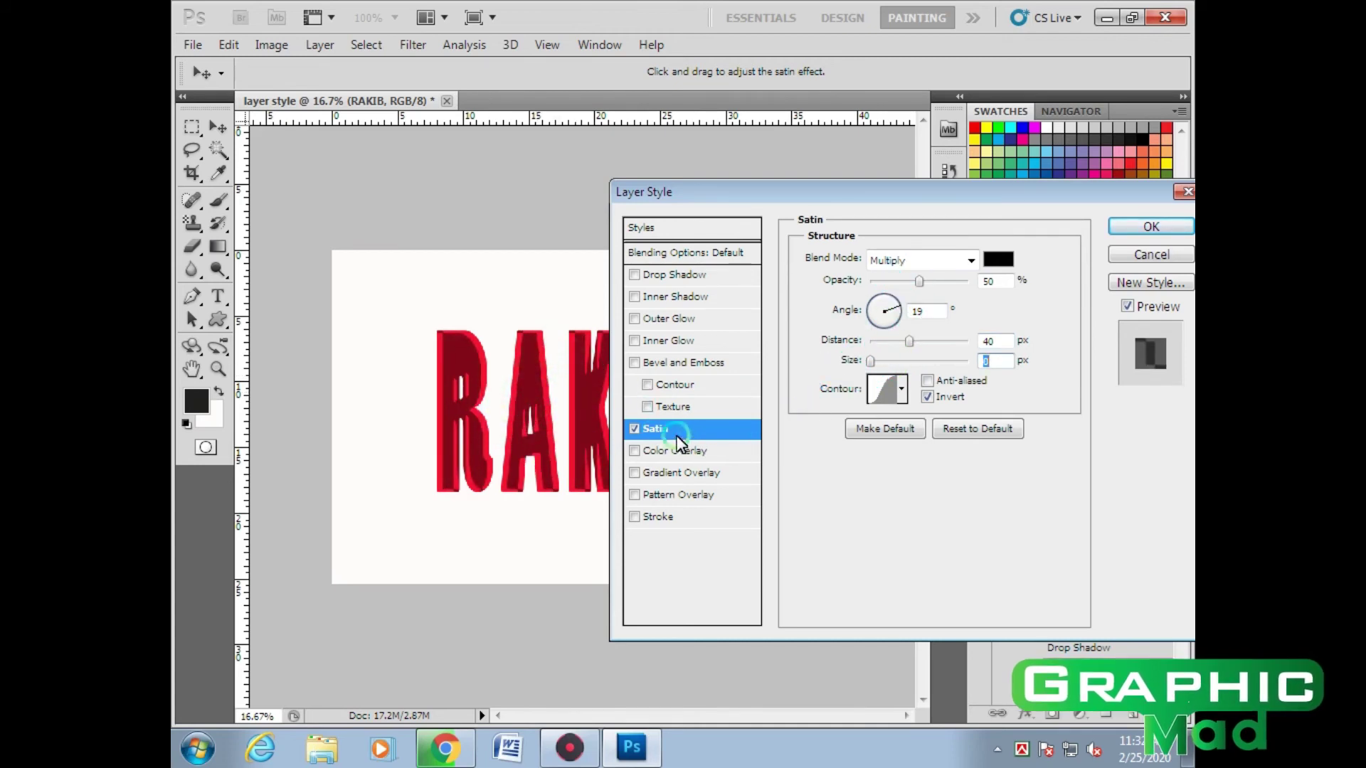
left_click(634, 429)
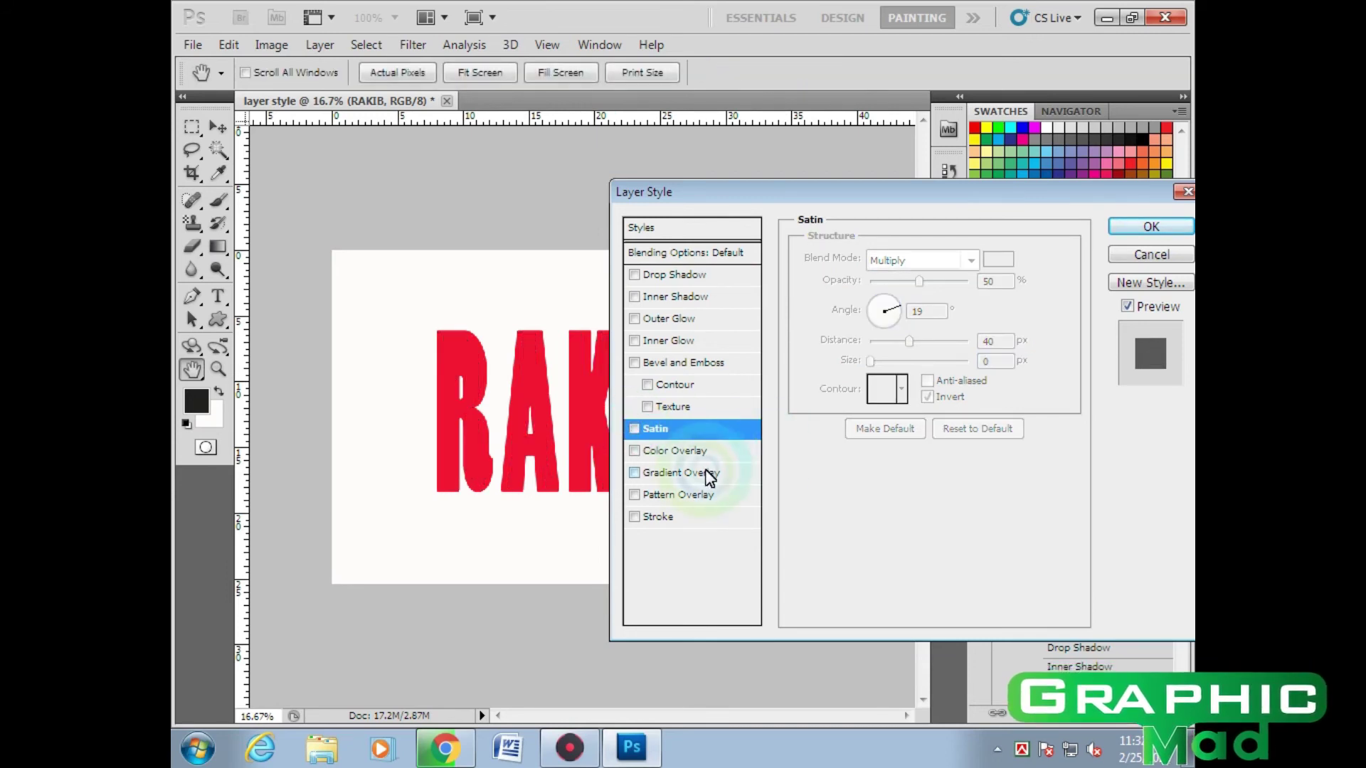
mouse_move(804, 192)
left_mouse_down()
mouse_move(924, 155)
mouse_move(915, 129)
left_mouse_up()
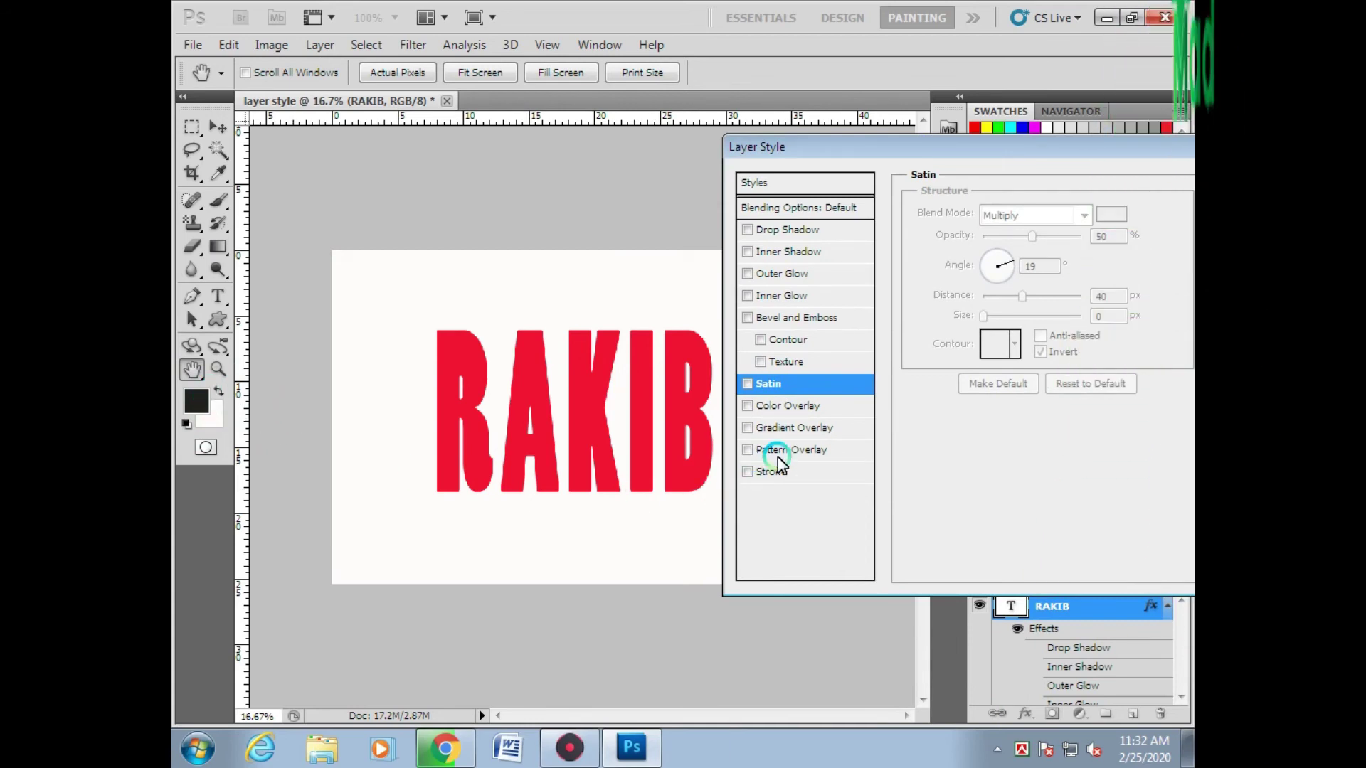
Add a Color Overlay to RAKIB and try green, cyan and blue overlay colours
left_click(800, 406)
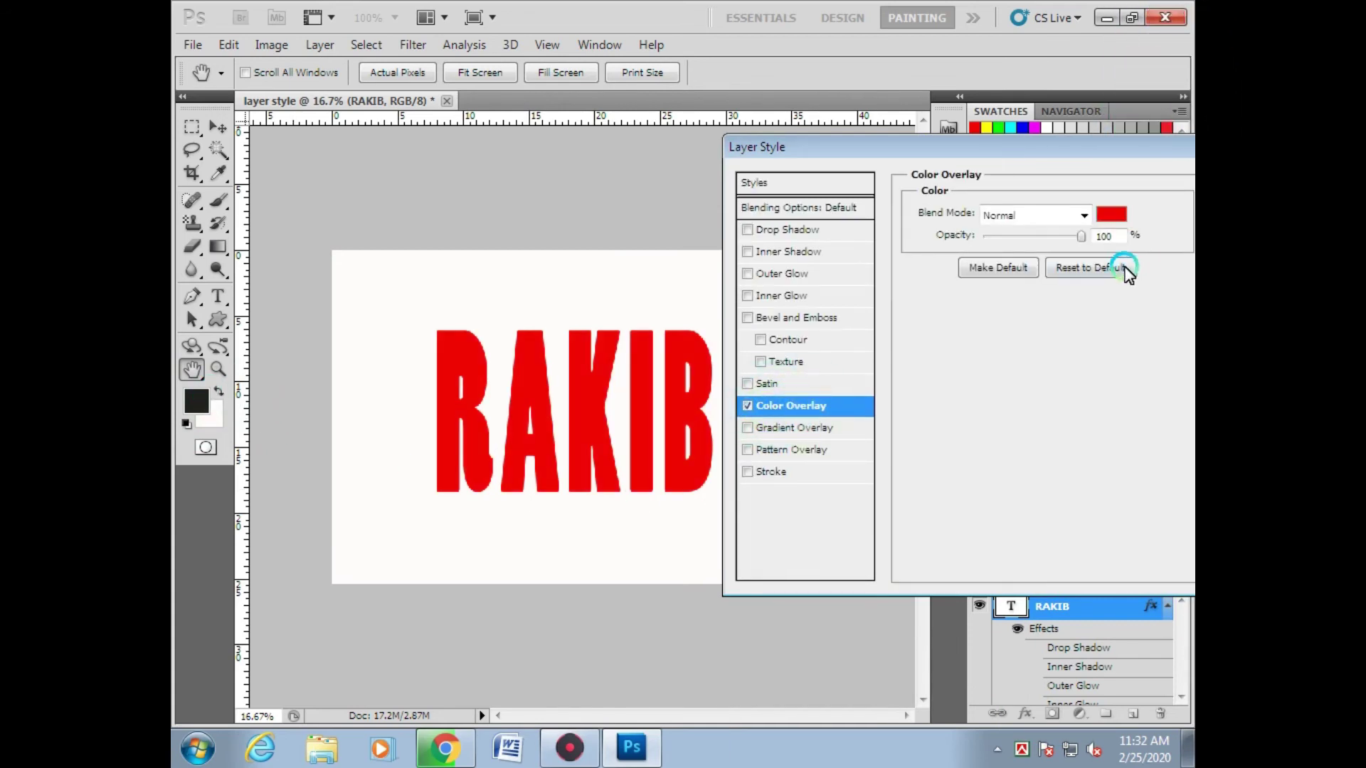
left_click(1111, 214)
left_click(806, 277)
left_click_drag(891, 244, 857, 370)
left_click_drag(845, 279, 855, 228)
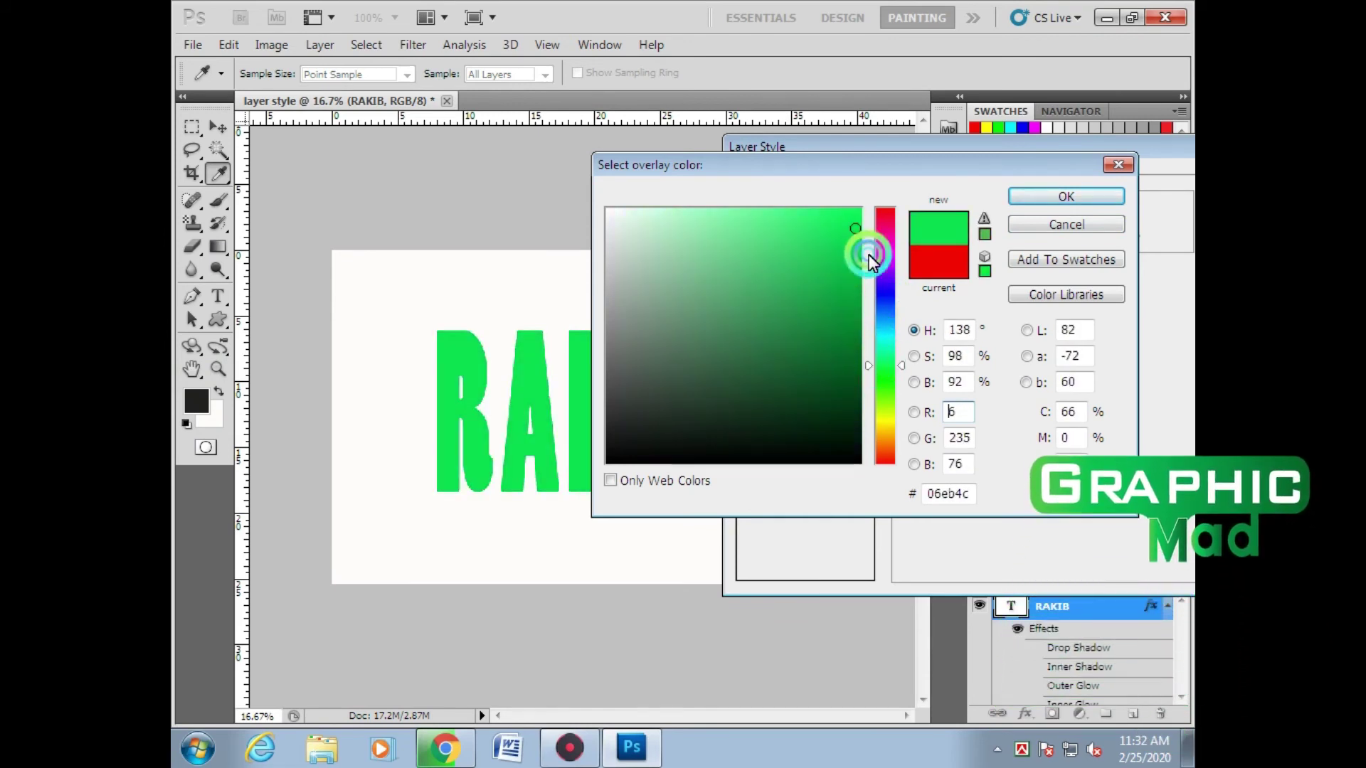
left_click(886, 300)
left_click(886, 321)
mouse_move(854, 280)
left_mouse_down()
mouse_move(845, 247)
mouse_move(818, 329)
left_mouse_up()
left_click(655, 331)
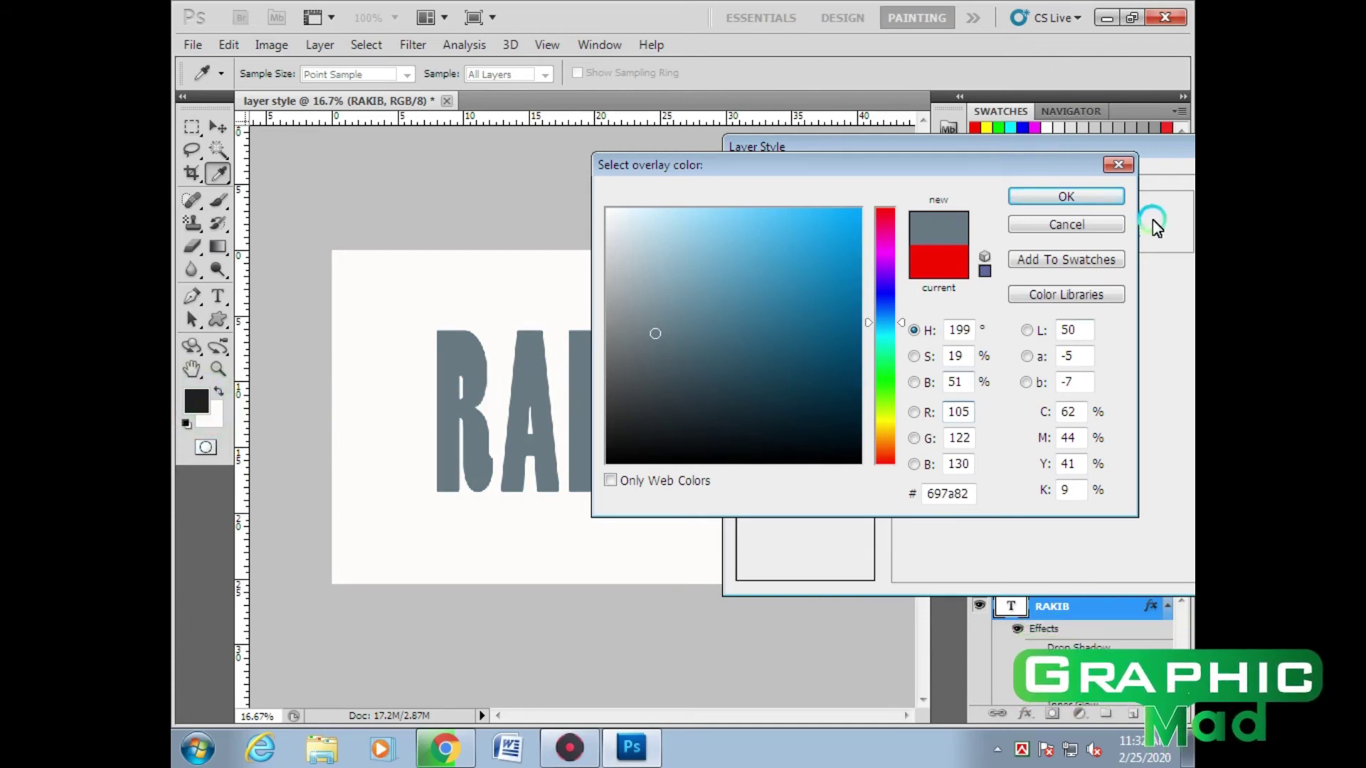
left_click(835, 376)
Settle on a lighter blue overlay colour and confirm it
left_click(683, 351)
left_click(771, 320)
left_click(784, 287)
left_click(881, 347)
left_click(853, 276)
left_click(851, 223)
left_click(881, 299)
left_click(851, 234)
left_click(851, 276)
left_click(835, 240)
left_click_drag(804, 220, 799, 218)
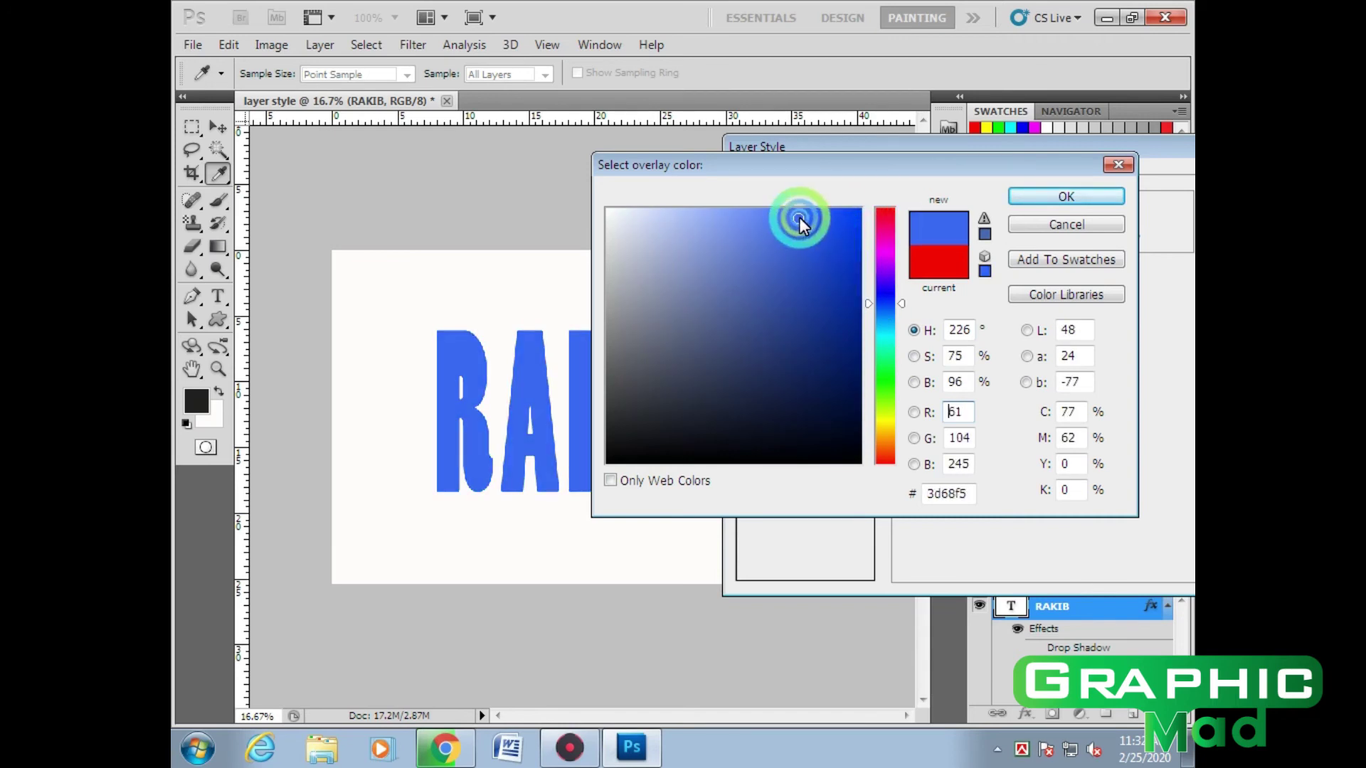
left_click(1047, 205)
left_click(617, 351)
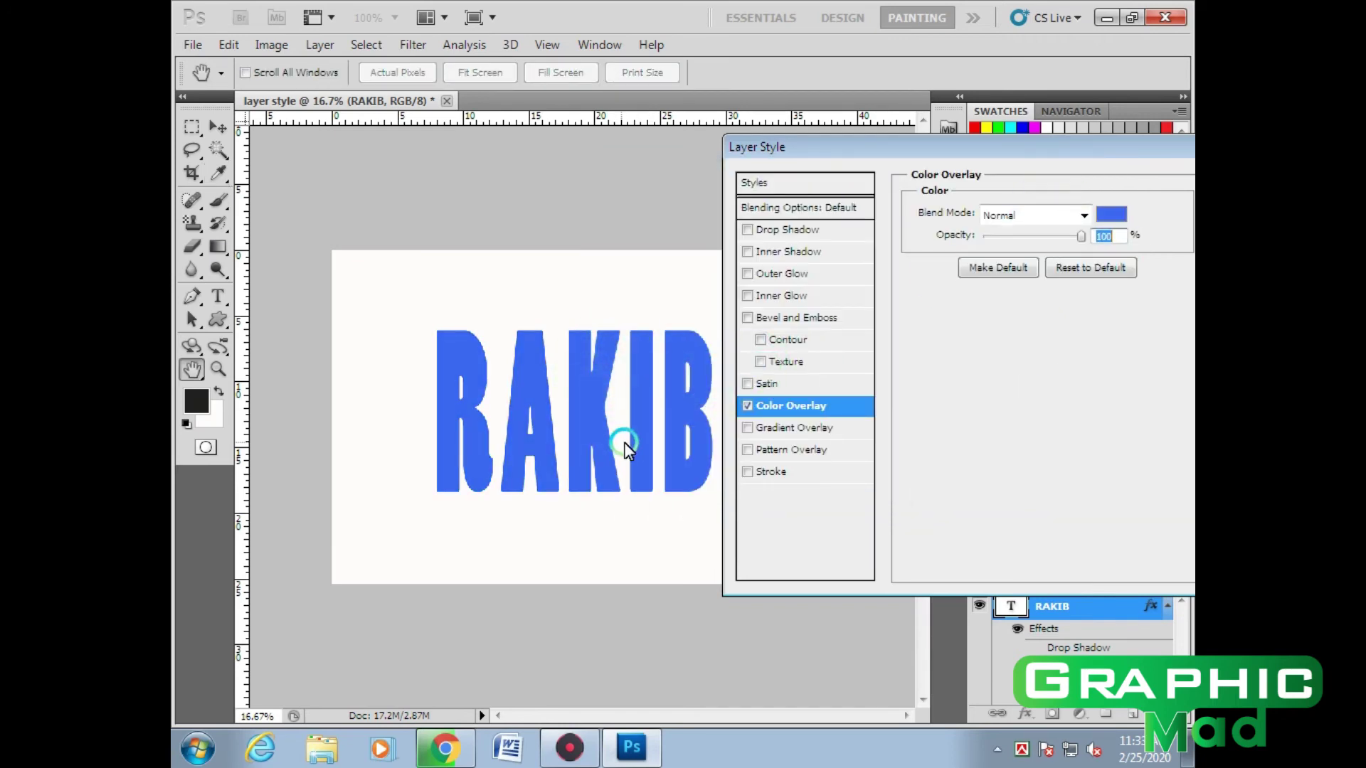
Switch off the Color Overlay and add a white-to-black Gradient Overlay to RAKIB
left_click(747, 407)
left_click(562, 419)
left_click(790, 430)
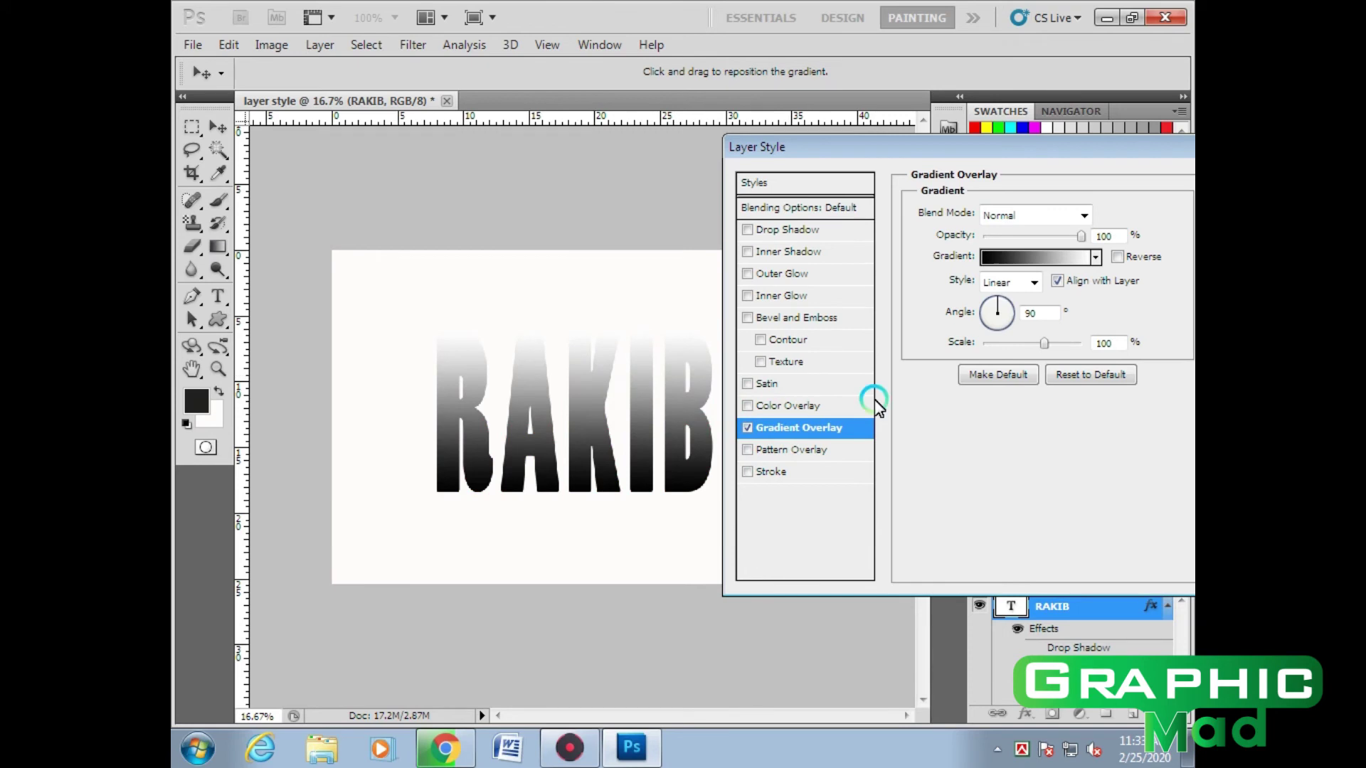
Dismiss the Gradient Editor and browse several preset gradients on RAKIB
left_click(1078, 258)
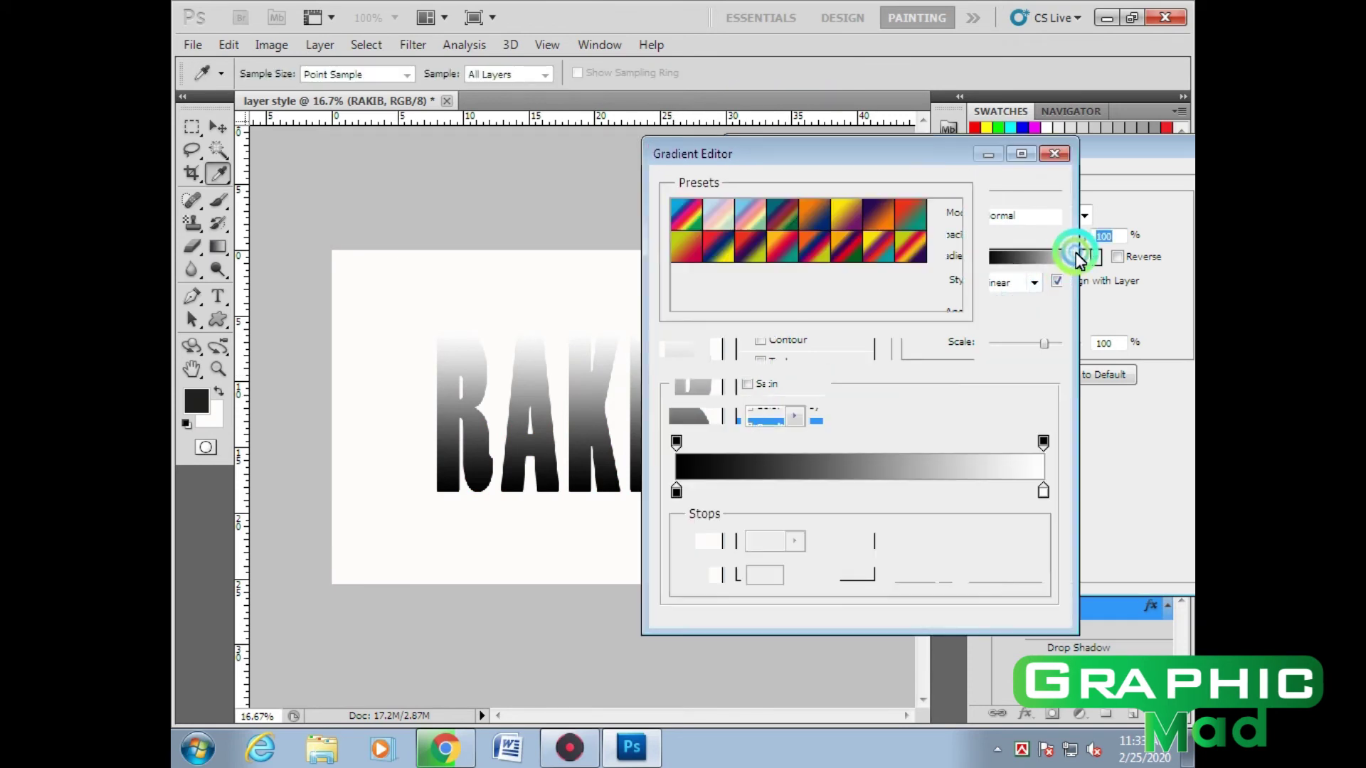
left_click_drag(932, 160, 977, 285)
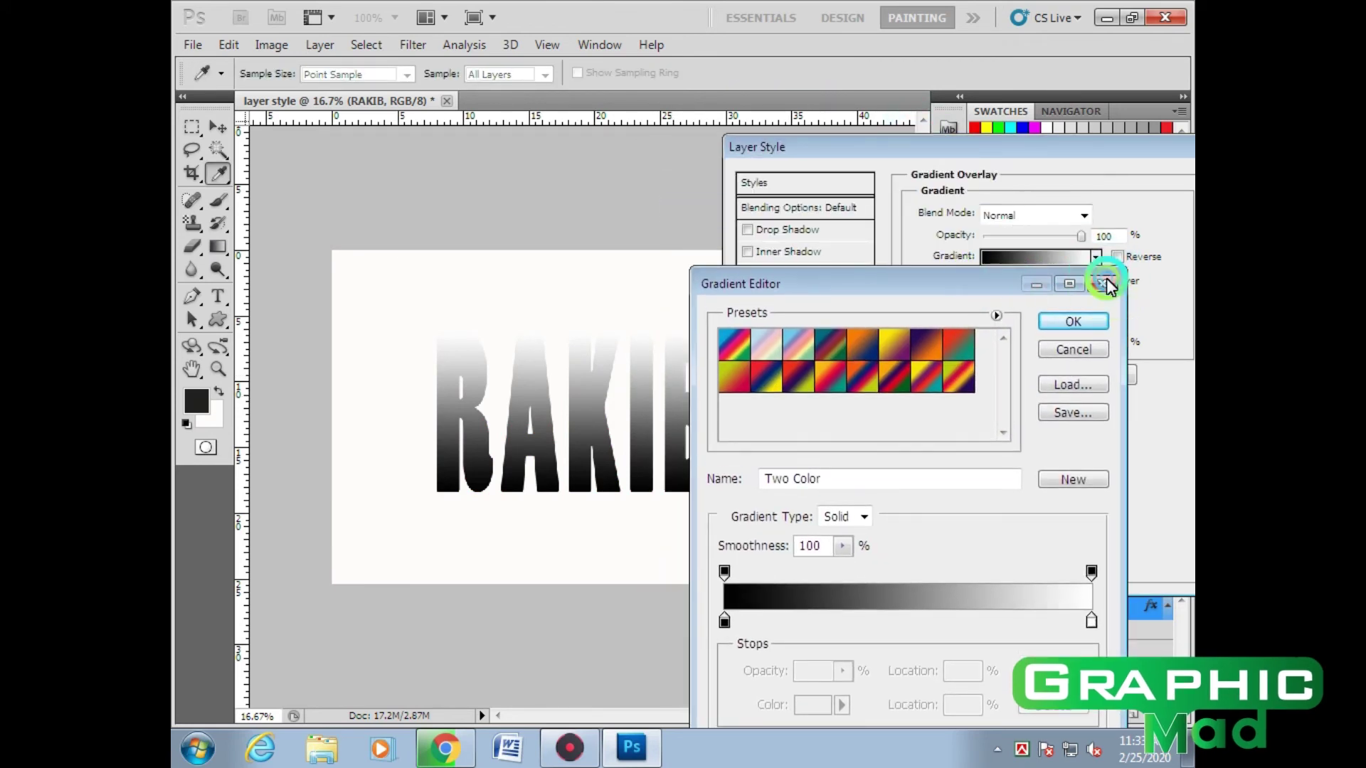
left_click(1101, 280)
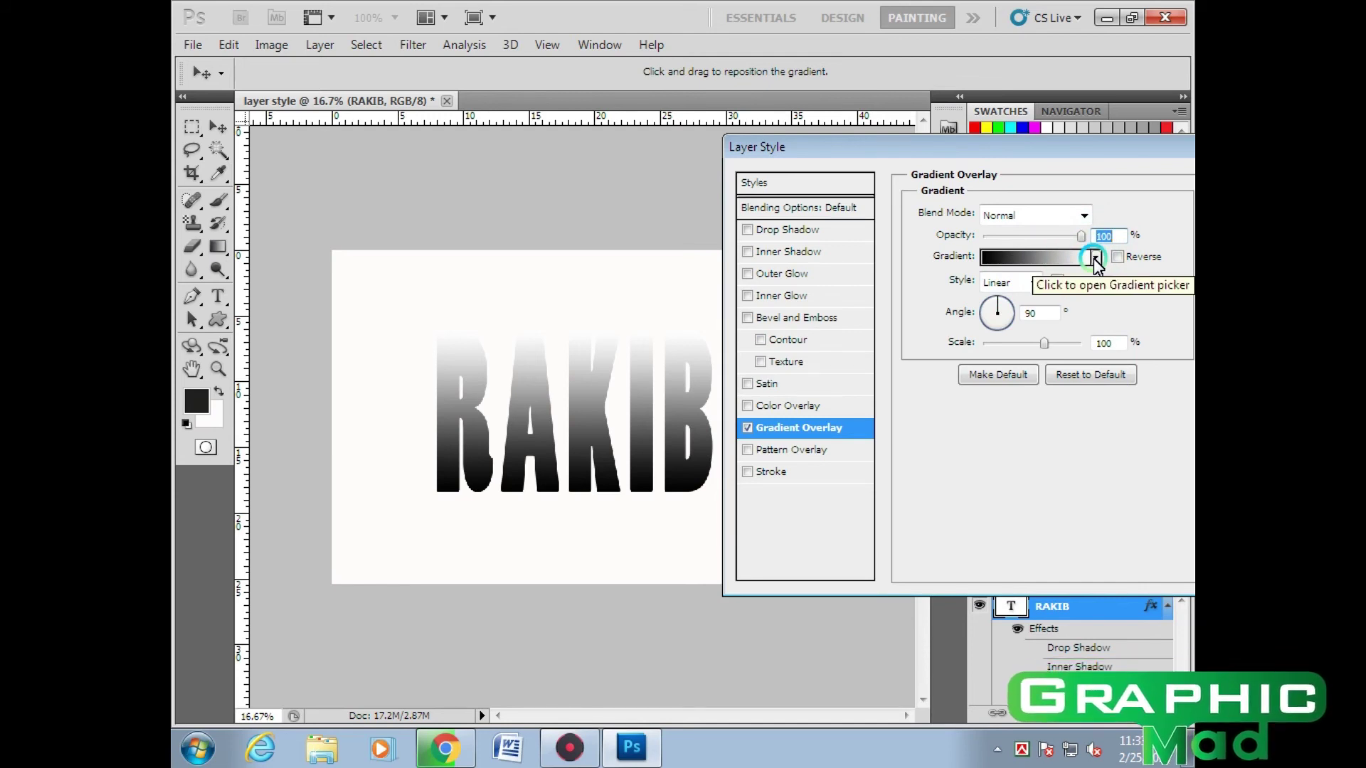
left_click(1096, 257)
left_click(1005, 313)
left_click(954, 323)
left_click(957, 352)
Apply the purple-to-yellow preset gradient at a 38° angle
left_click(1003, 356)
left_click(1047, 356)
left_click(1034, 296)
left_click(944, 296)
left_click(1095, 304)
double_click(1105, 305)
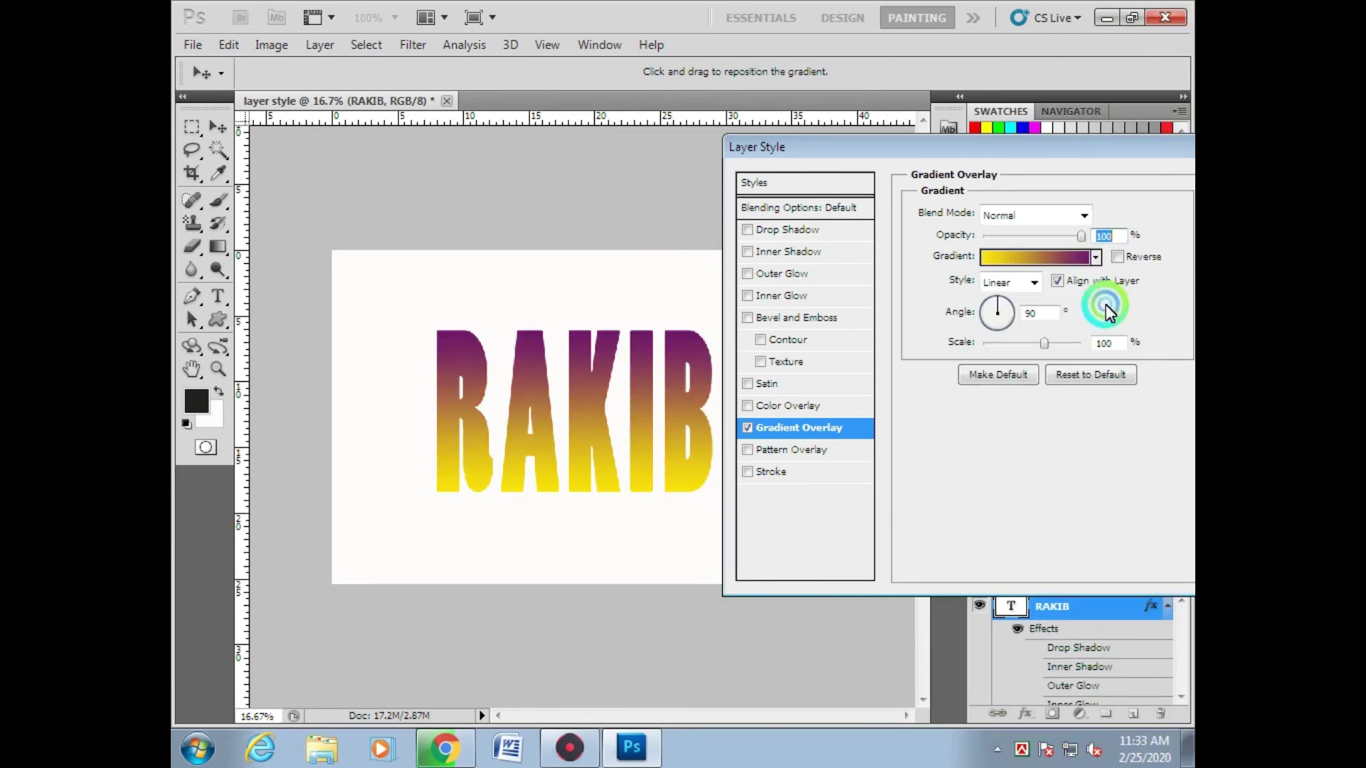
left_click(1010, 303)
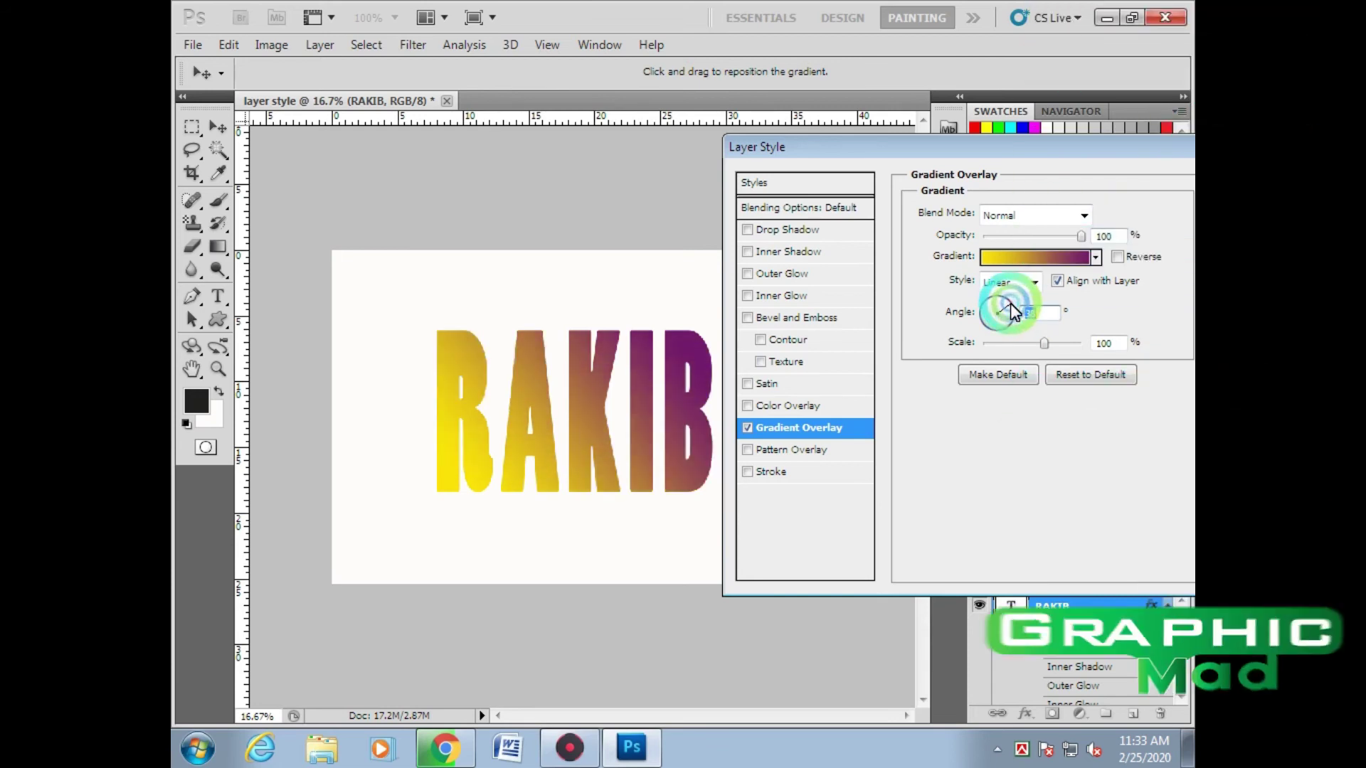
left_click(768, 710)
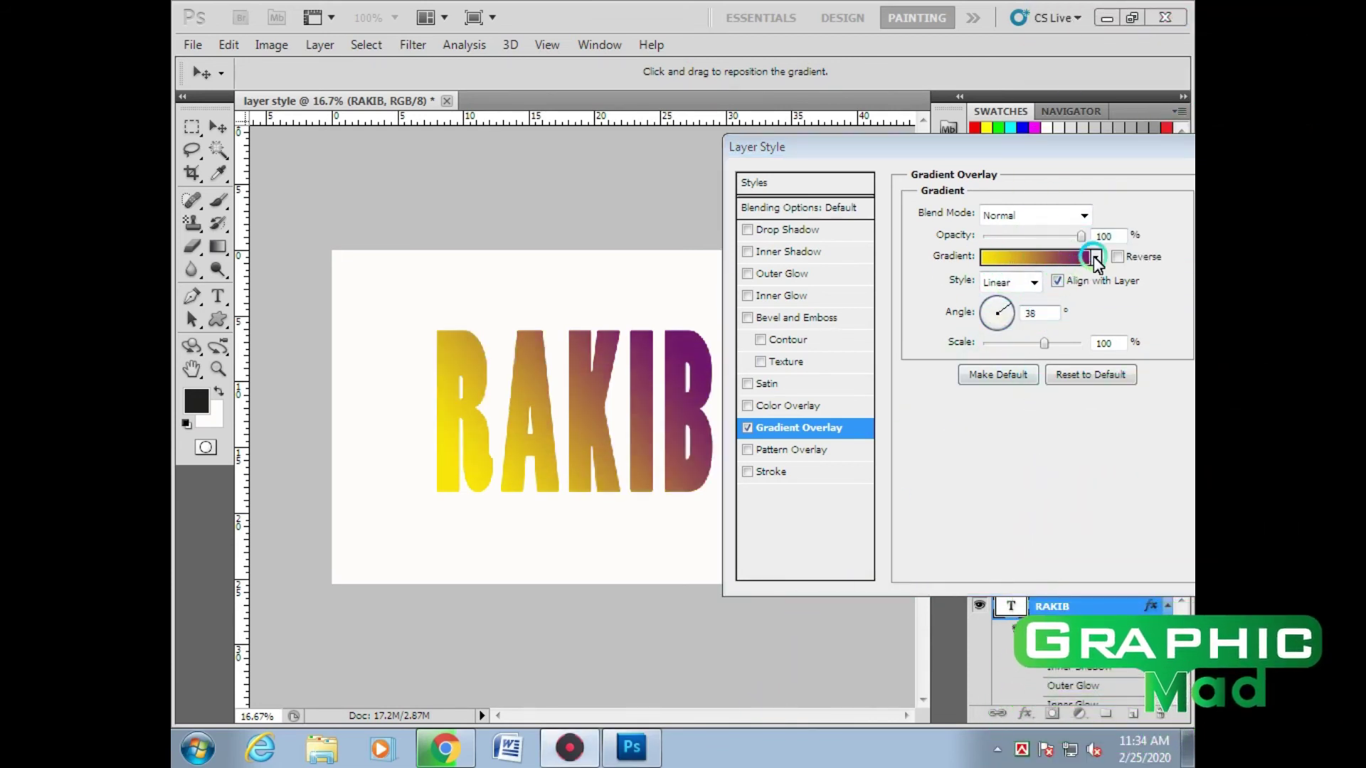
left_click(1096, 256)
Try several preset gradients on RAKIB, ending on a multicolour one
left_click(1000, 335)
left_click(1103, 305)
left_click(1045, 305)
left_click(953, 313)
left_click(1049, 307)
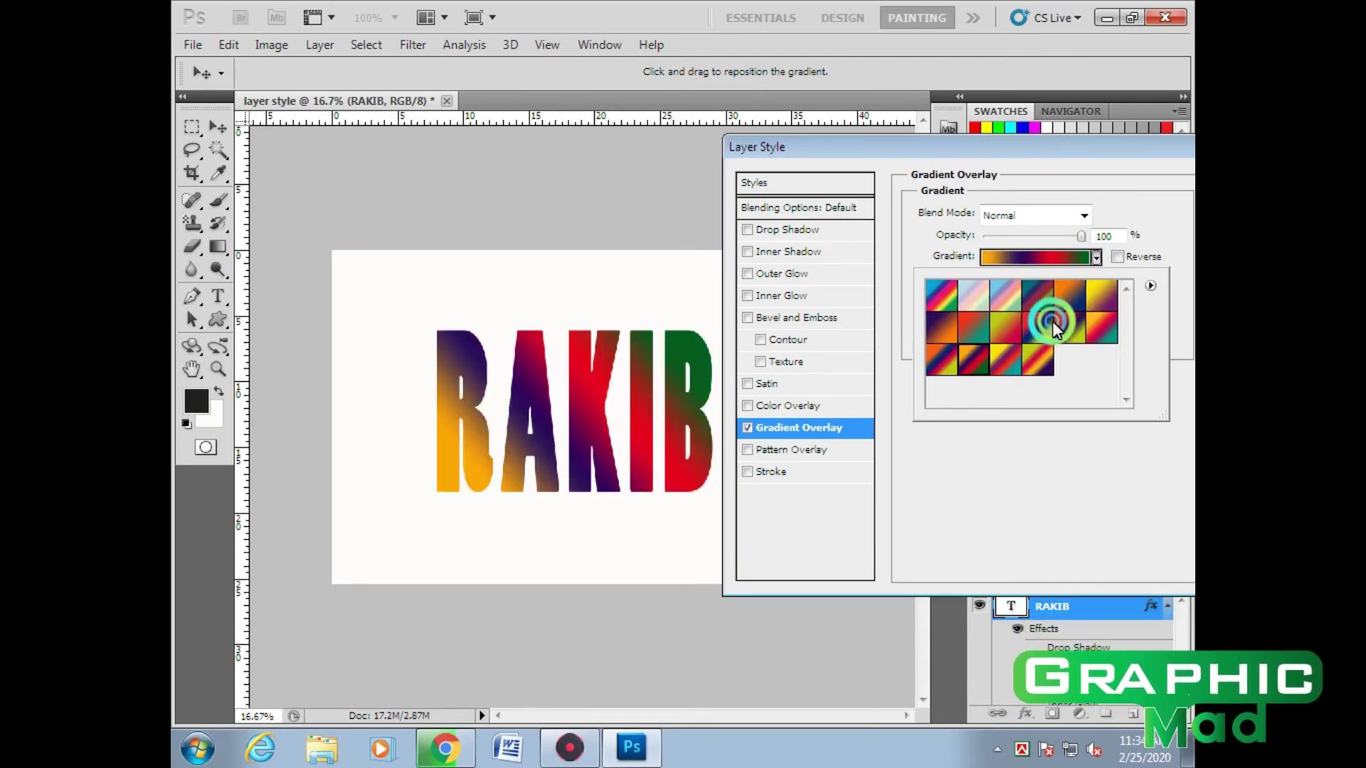
Load the Noise Samples gradients, apply a blue-green noise gradient, and close Layer Style
left_click(1150, 285)
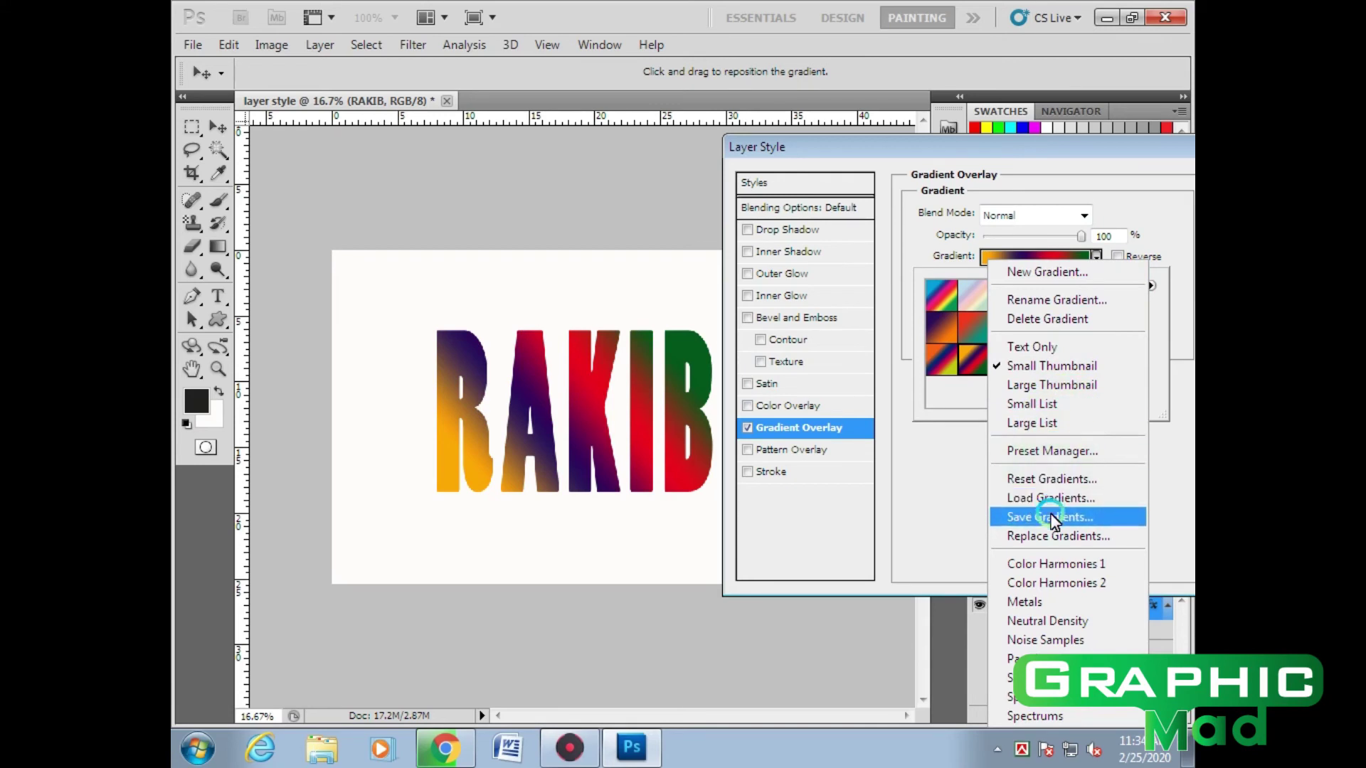
left_click(1036, 640)
left_click(610, 294)
left_click(968, 294)
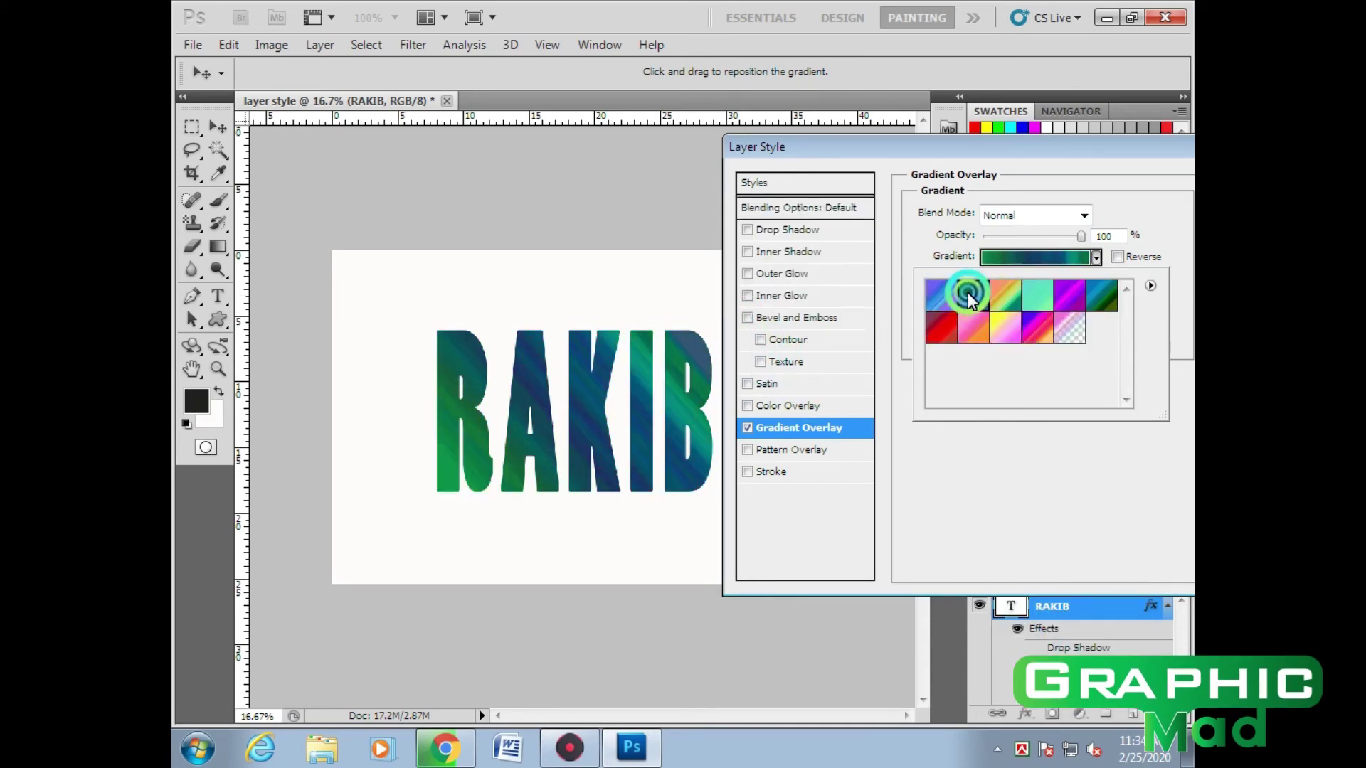
left_click(953, 322)
left_click(1034, 326)
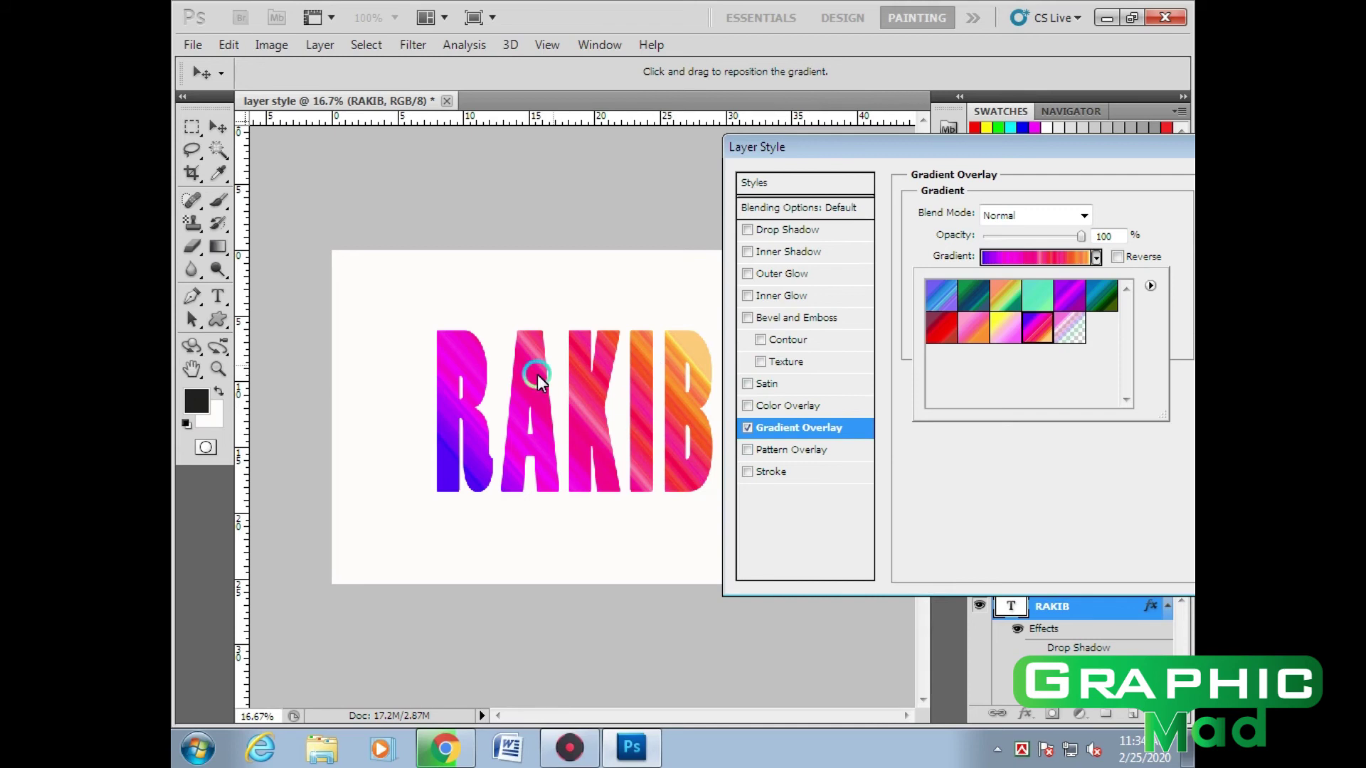
left_click(982, 329)
left_click(1046, 320)
left_click(1074, 299)
left_click(1007, 297)
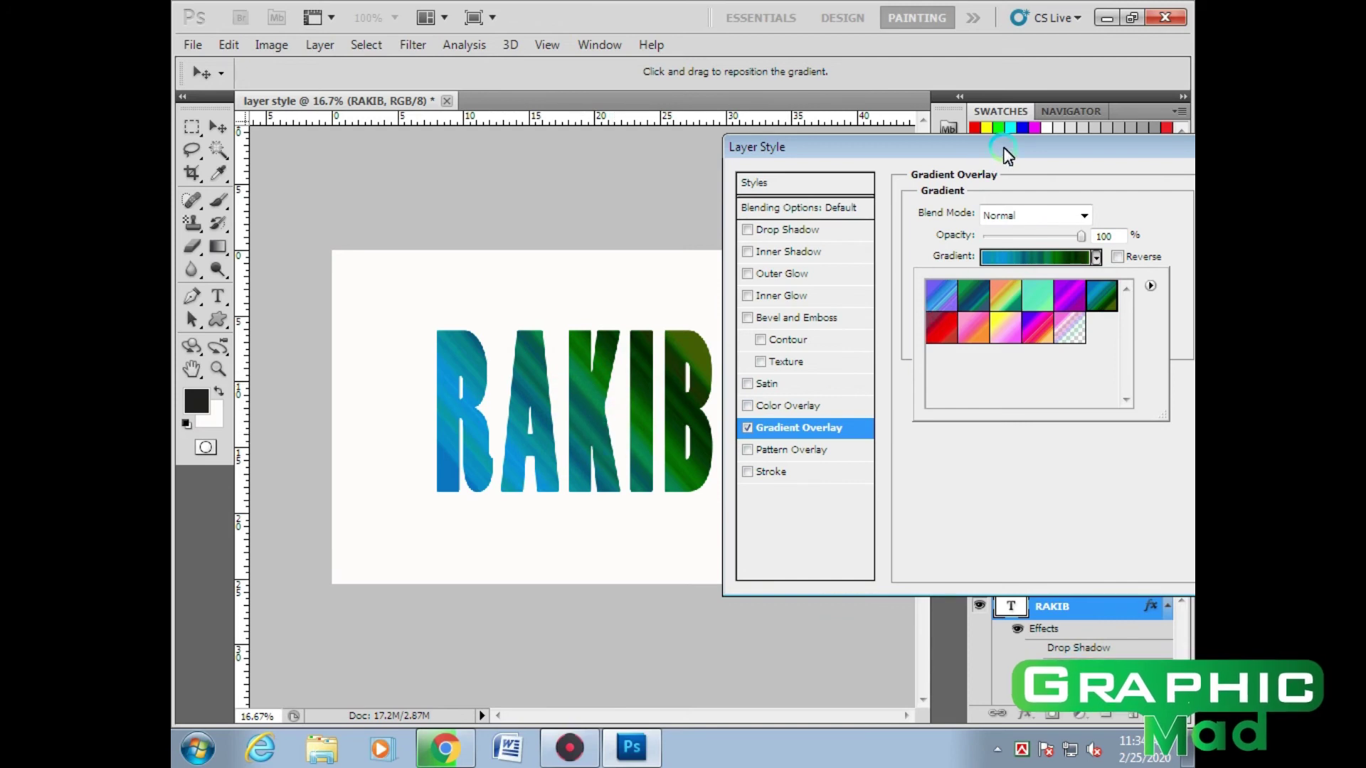
left_click_drag(1007, 154, 829, 185)
left_click(1080, 212)
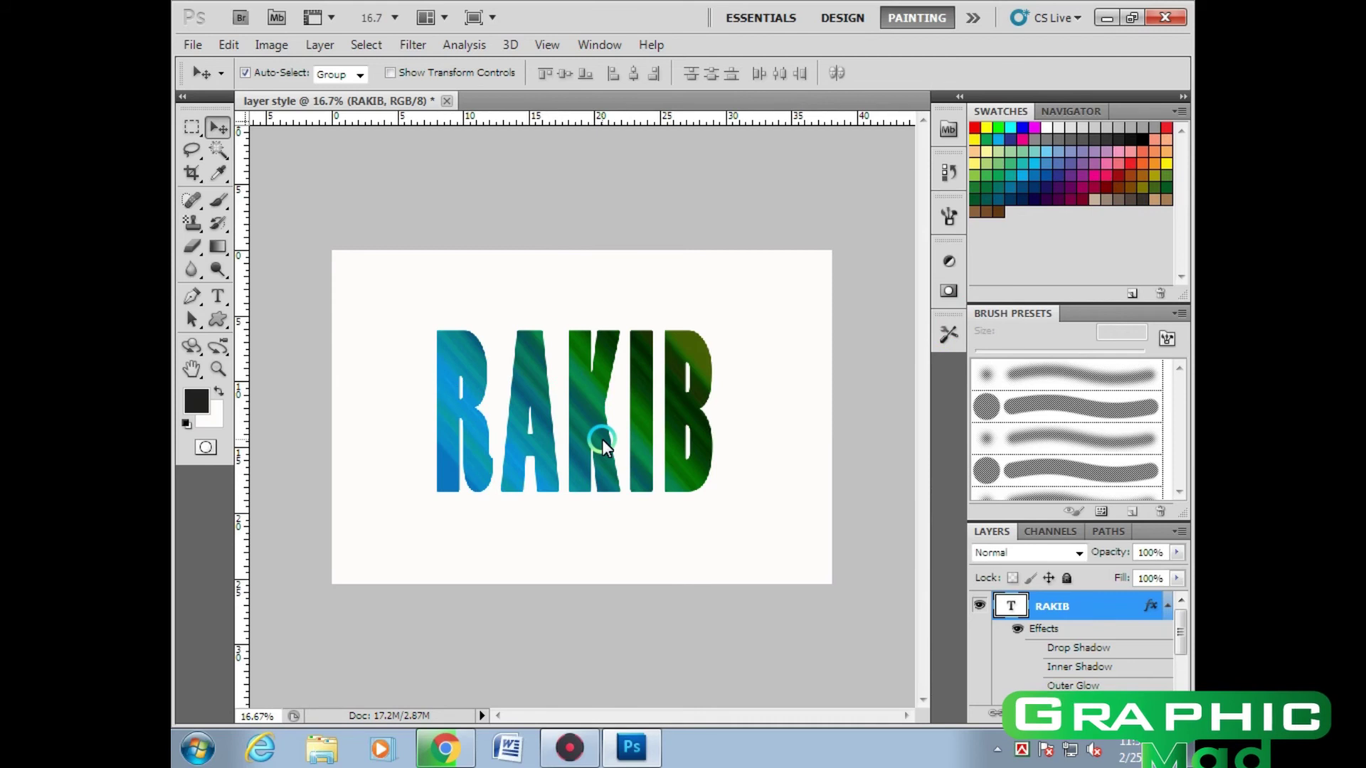
Reopen RAKIB's layer style, turn off Gradient Overlay and enable Pattern Overlay
left_click(1113, 612)
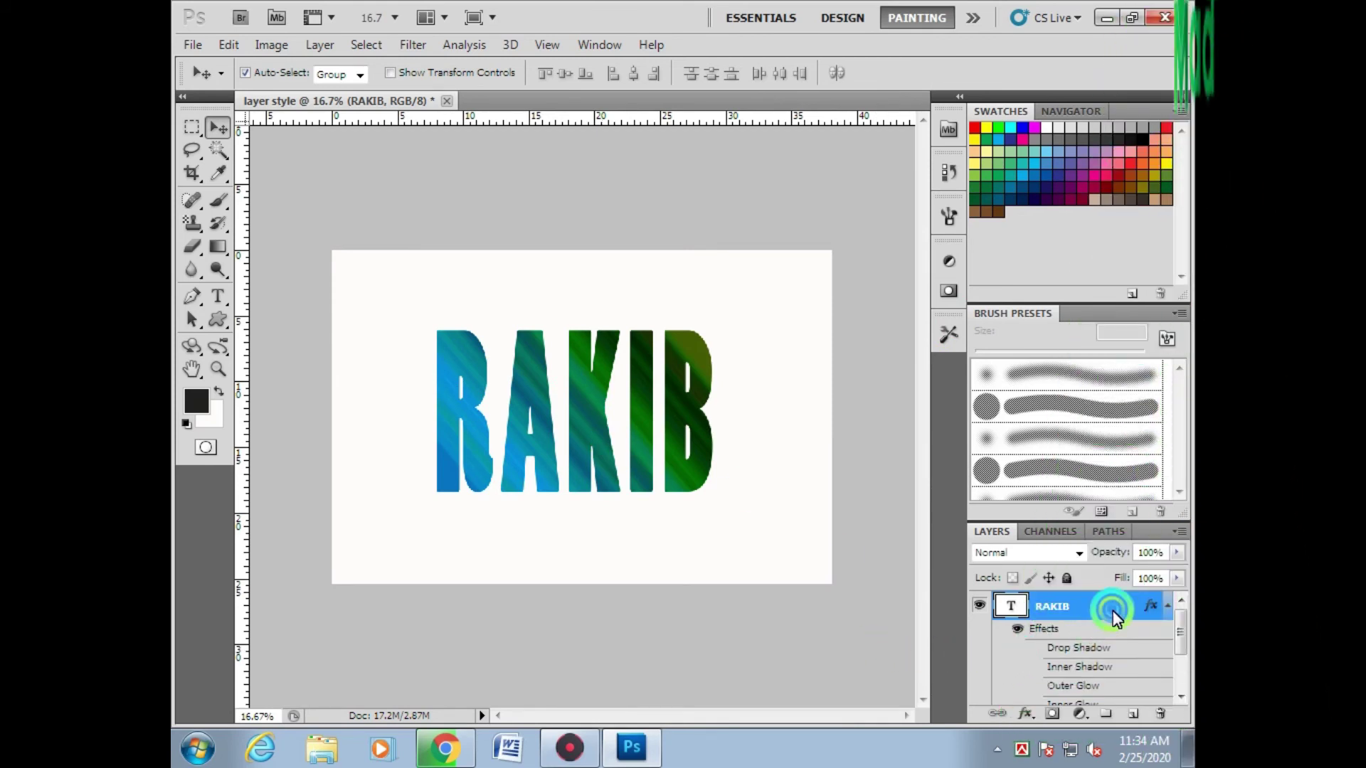
double_click(1112, 612)
left_click(570, 459)
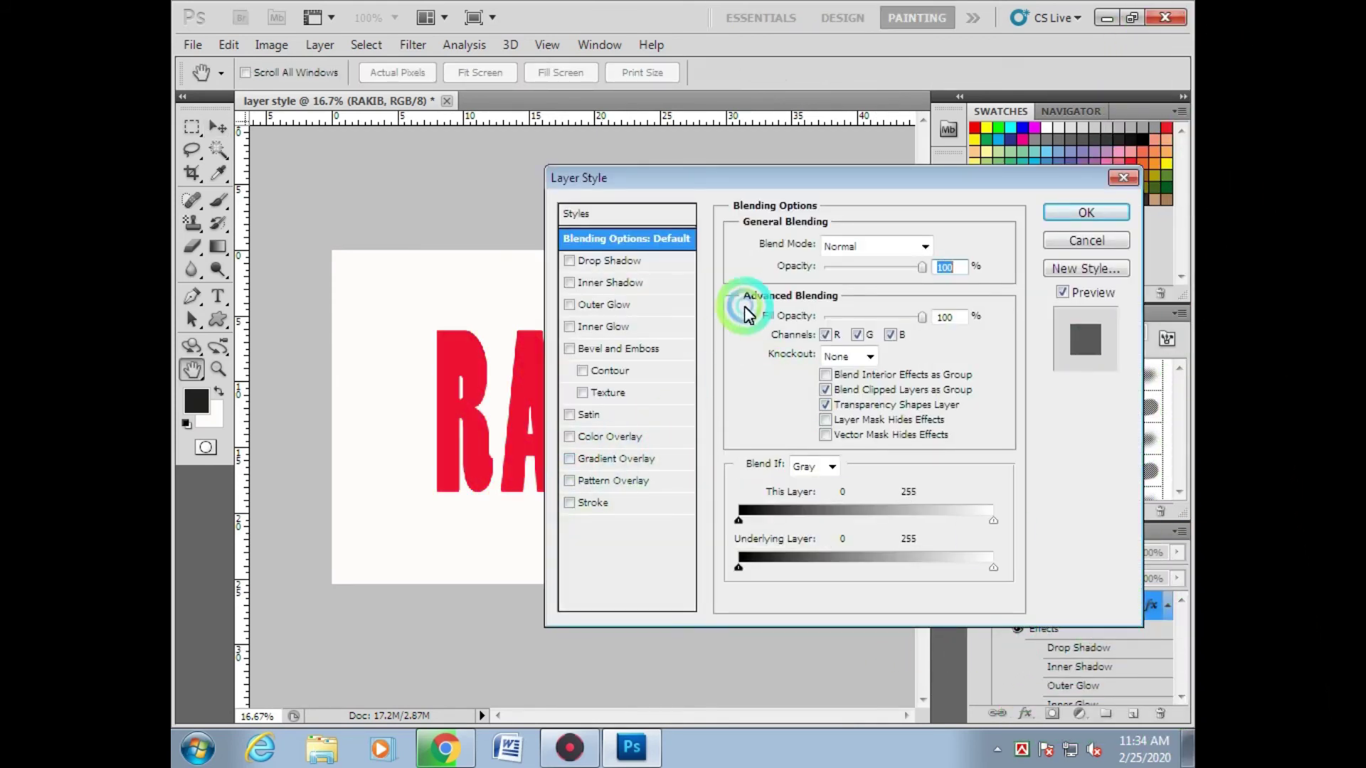
left_click_drag(776, 189, 857, 121)
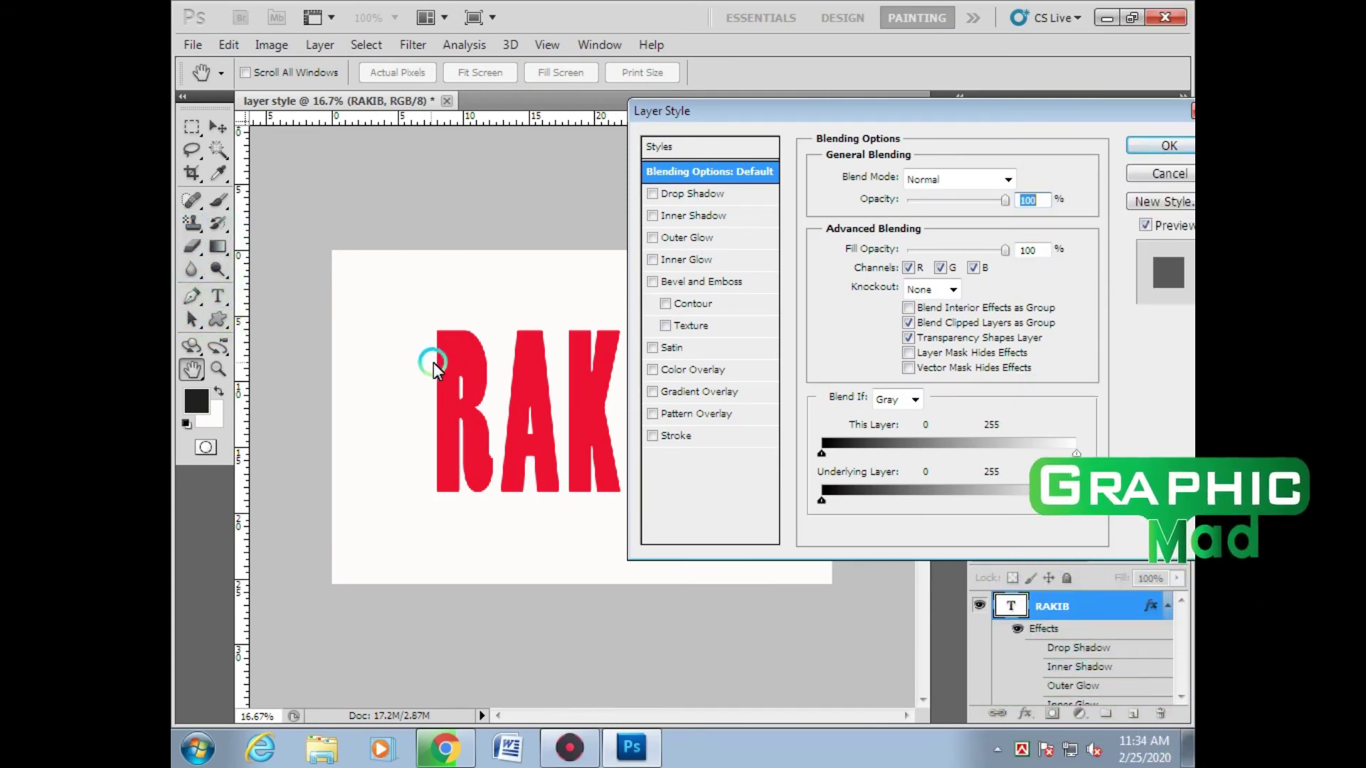
left_click(696, 415)
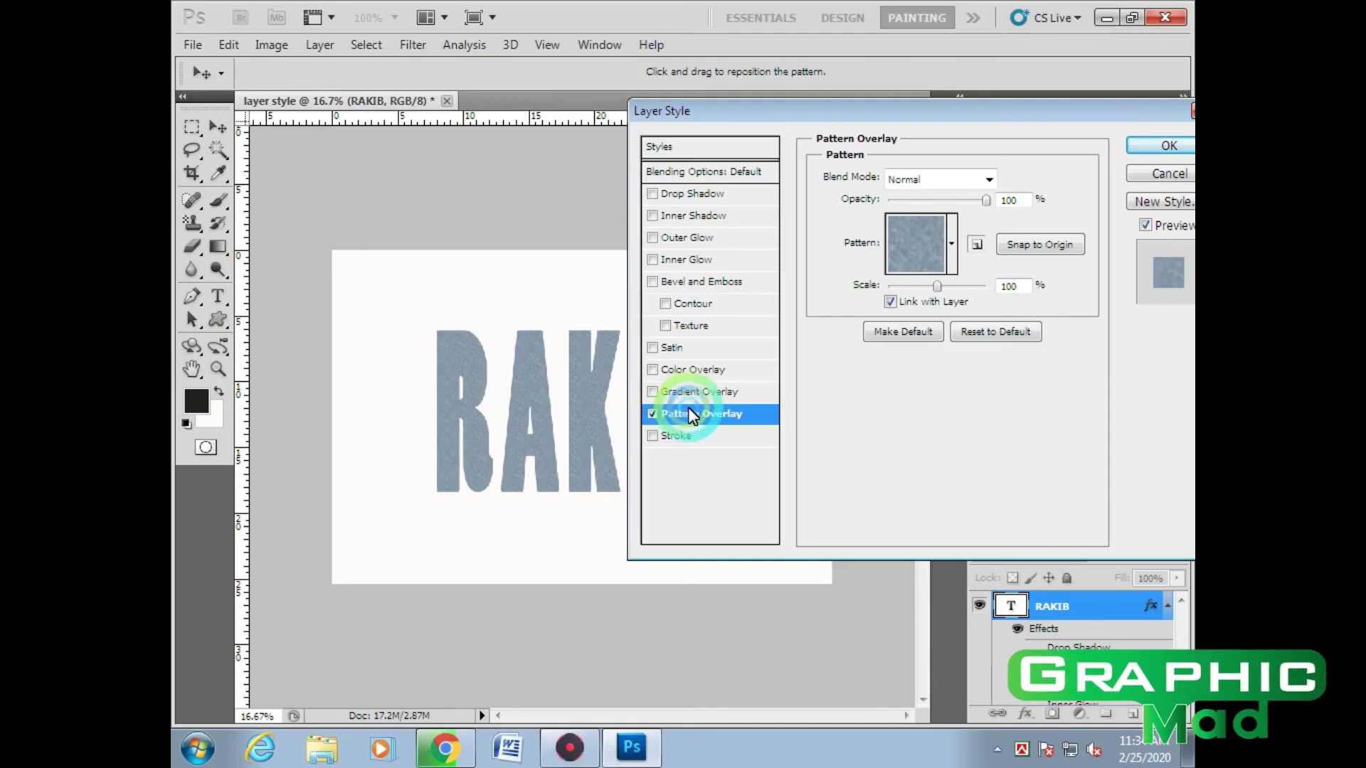
Try several default patterns on RAKIB, ending on the grey woven texture
left_click(952, 243)
left_click(855, 305)
left_click(854, 336)
left_click(921, 336)
left_click(951, 305)
left_click(953, 245)
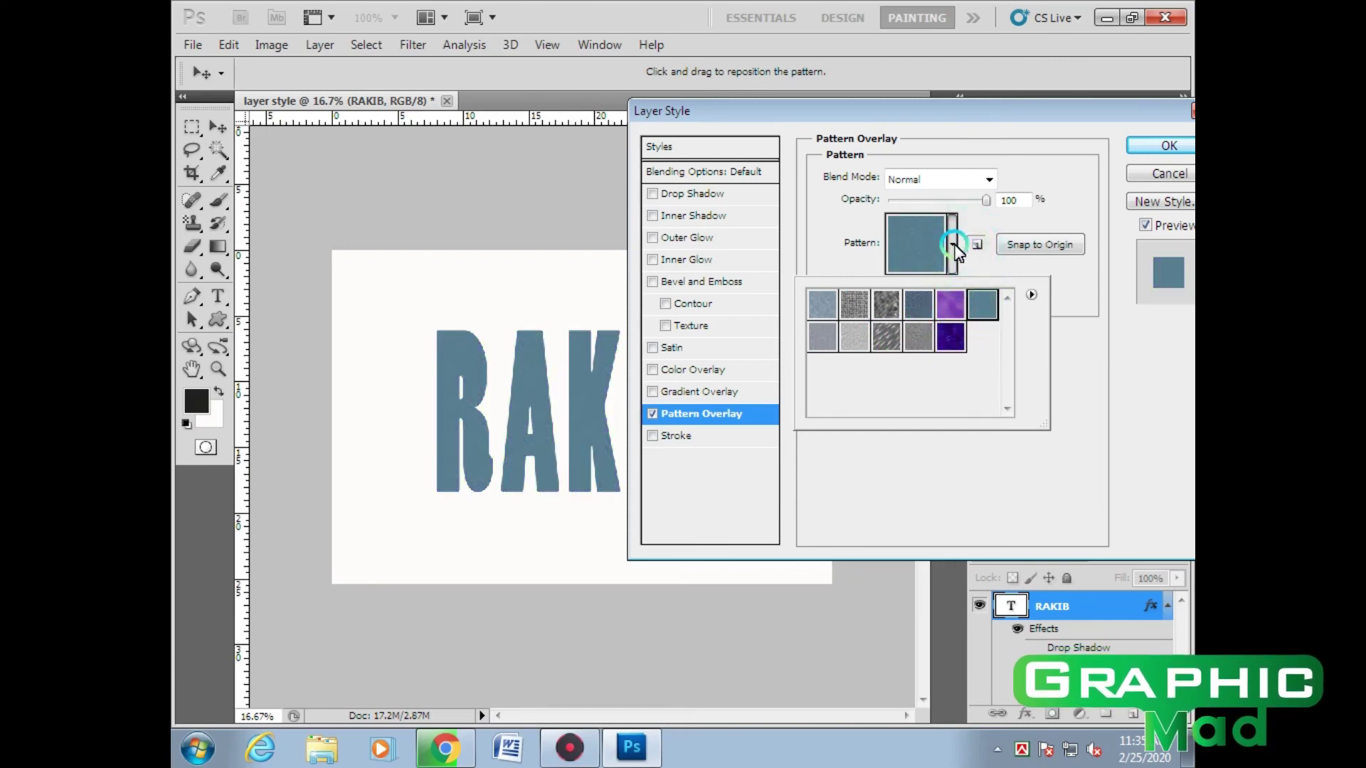
left_click(953, 245)
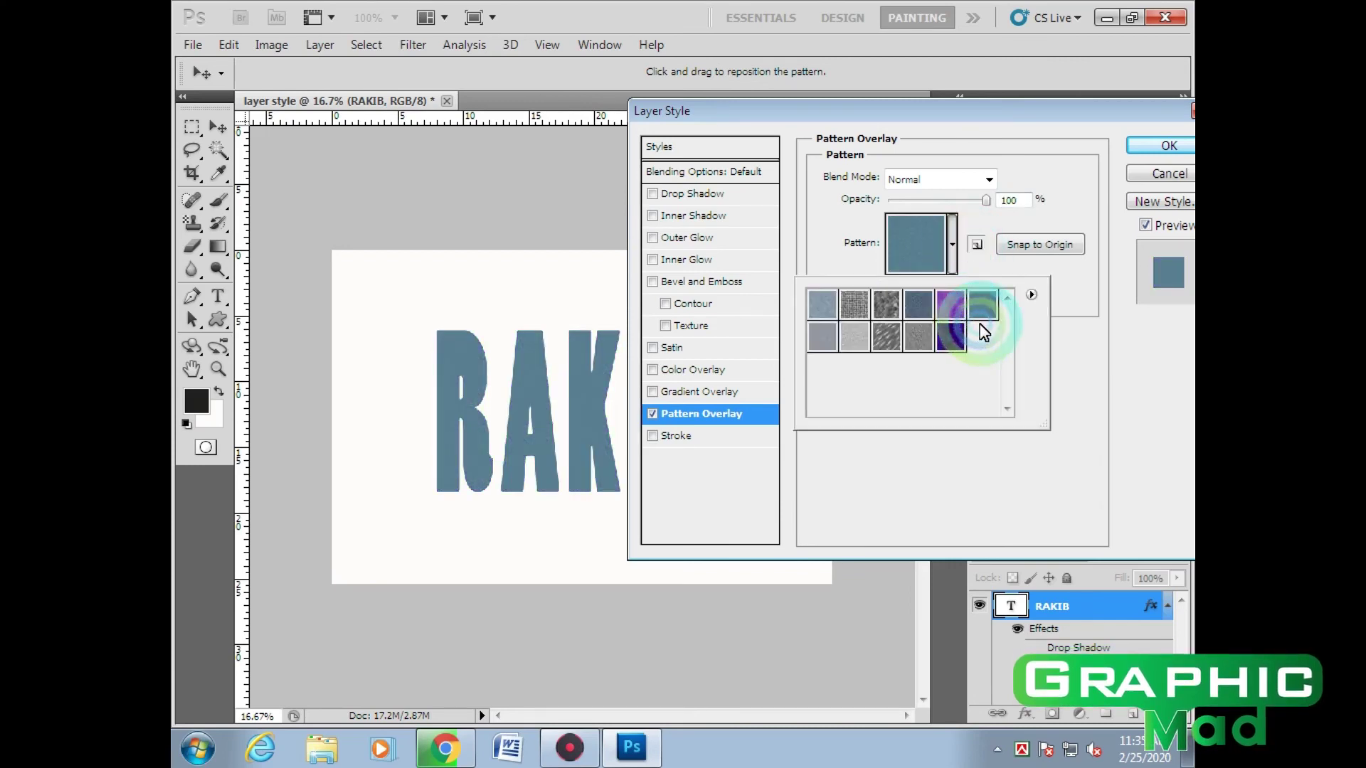
left_click(950, 305)
left_click(862, 309)
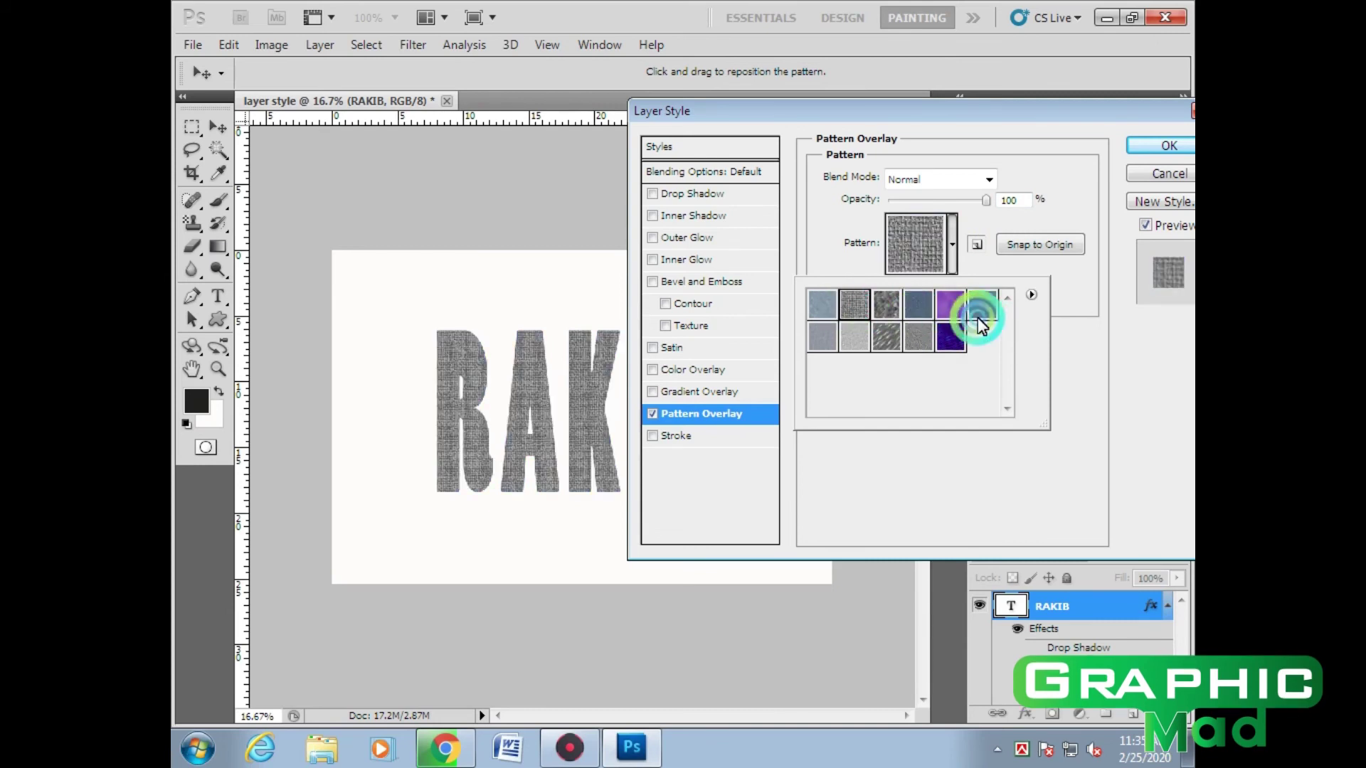
Load the Patterns 2 set and apply its purple pattern to the text
left_click(1031, 295)
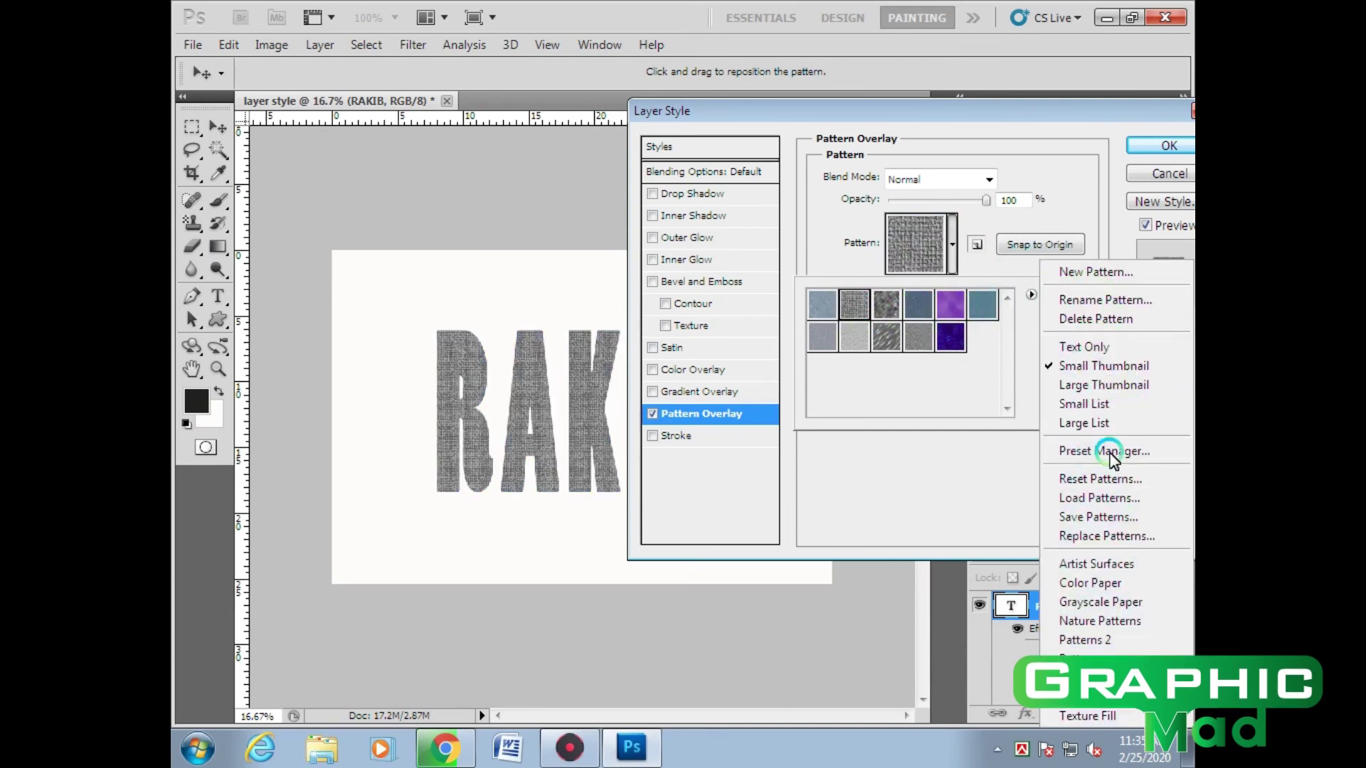
left_click(1103, 643)
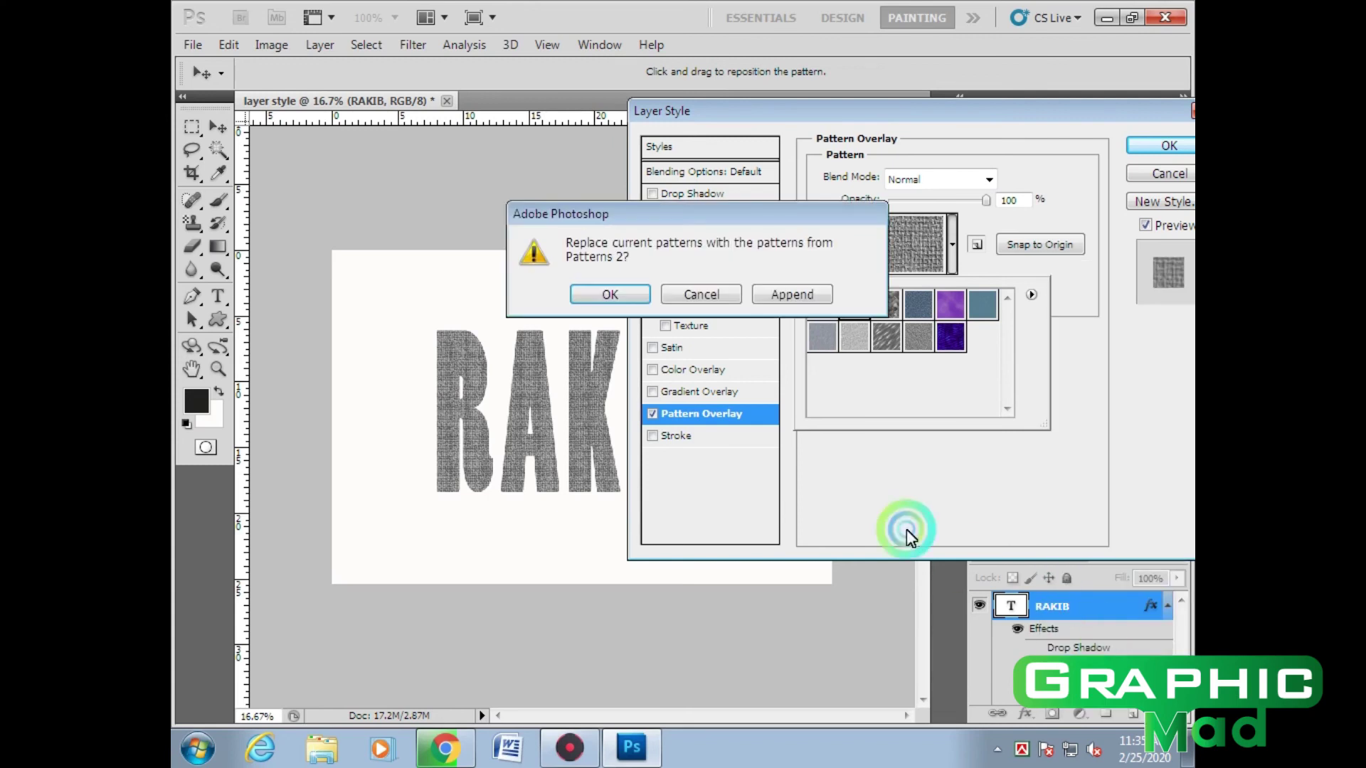
left_click(610, 295)
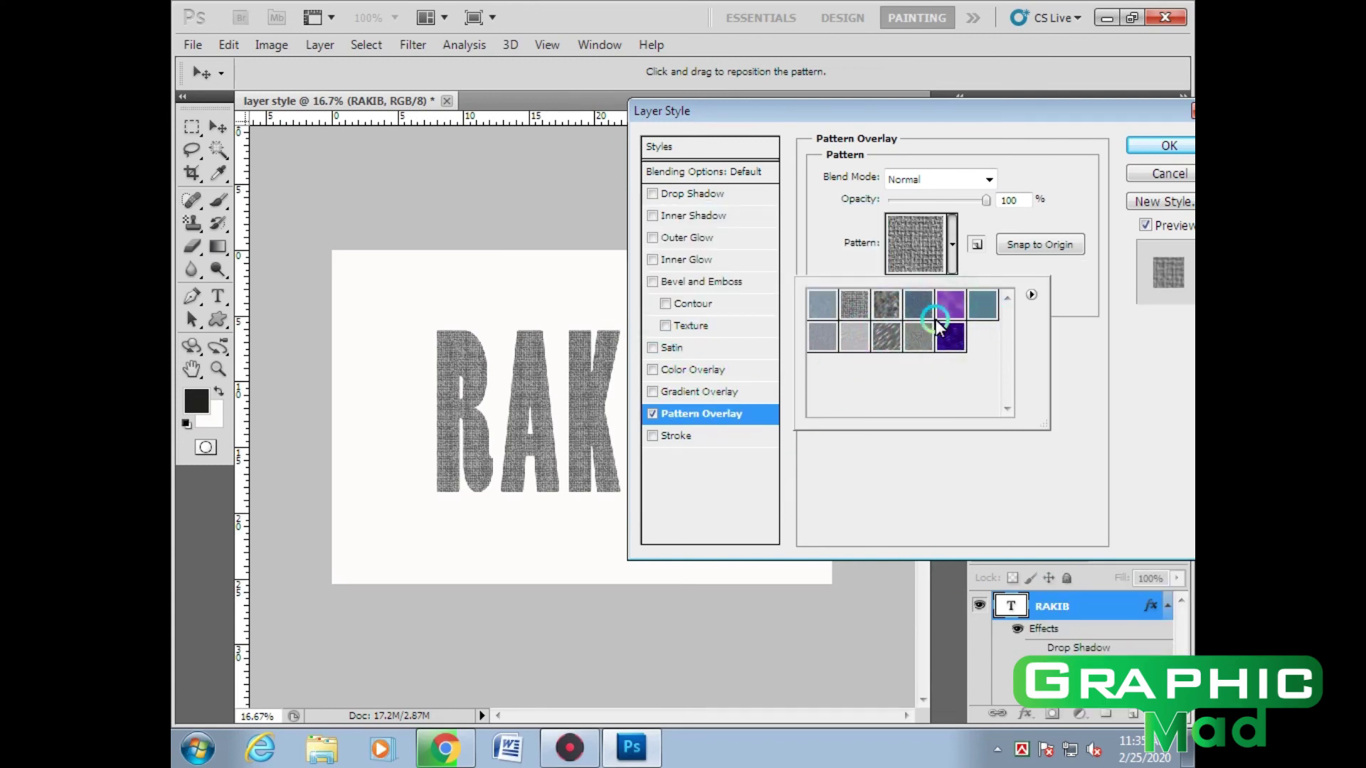
left_click(950, 304)
Load the Artist Surfaces pattern set and try several grey patterns on RAKIB
left_click(1030, 295)
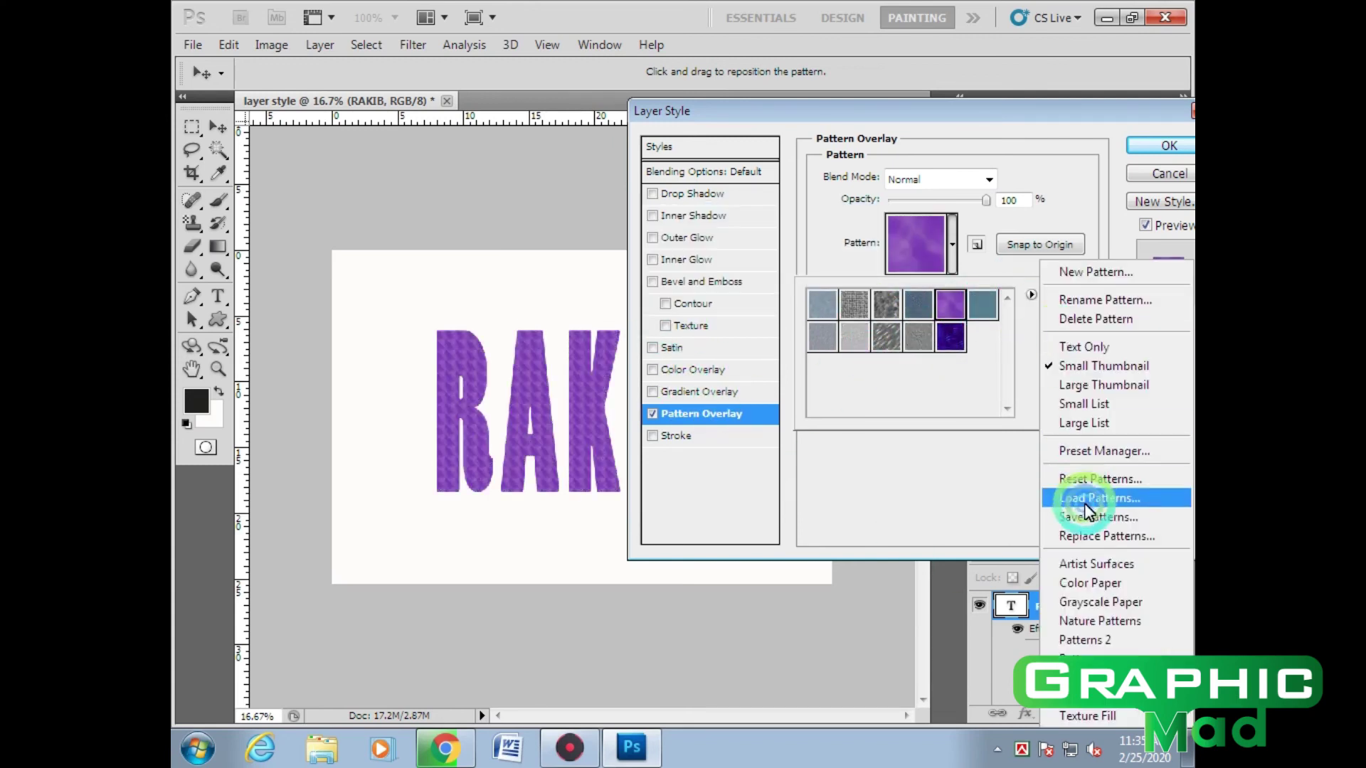
left_click(1096, 570)
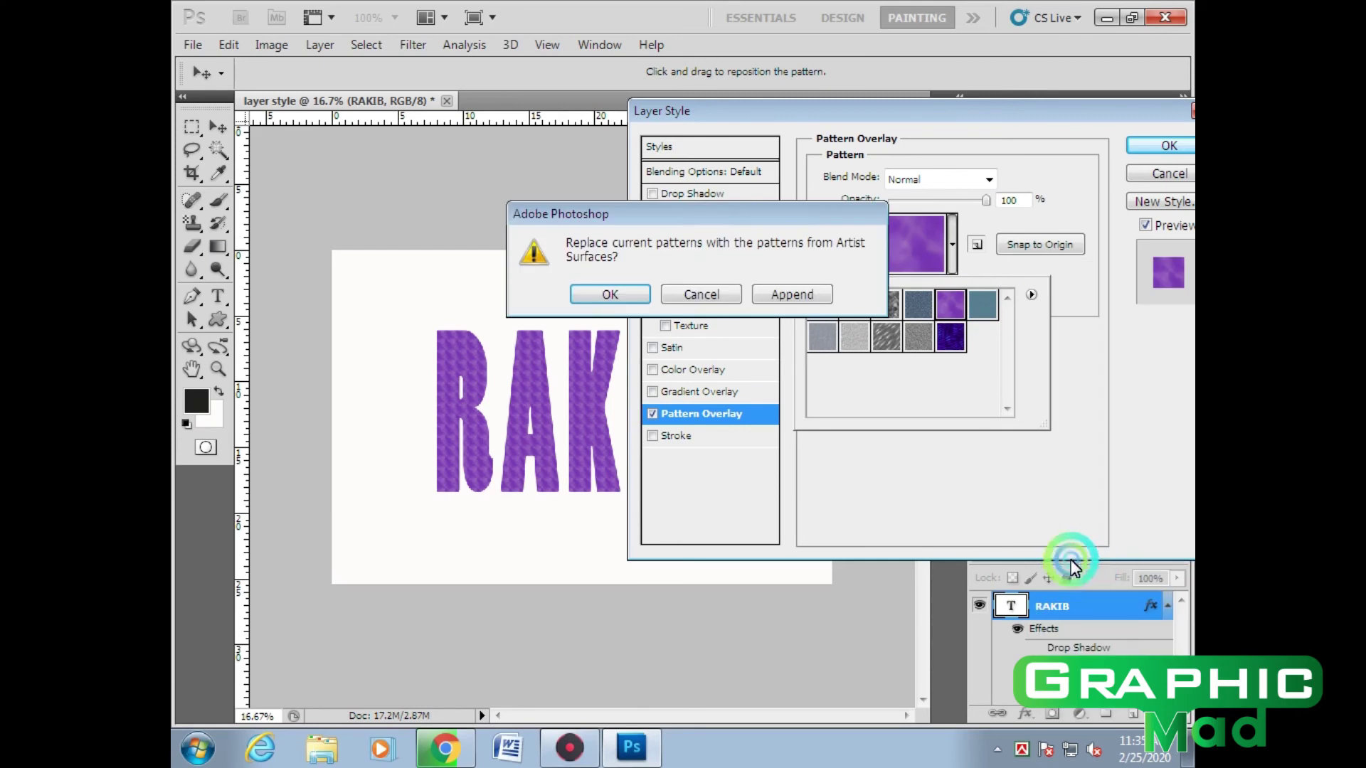
left_click(630, 293)
left_click(885, 340)
left_click(882, 366)
left_click(854, 336)
left_click(950, 304)
Load the Color Paper set, try several paper patterns, then switch Pattern Overlay off
left_click(1033, 294)
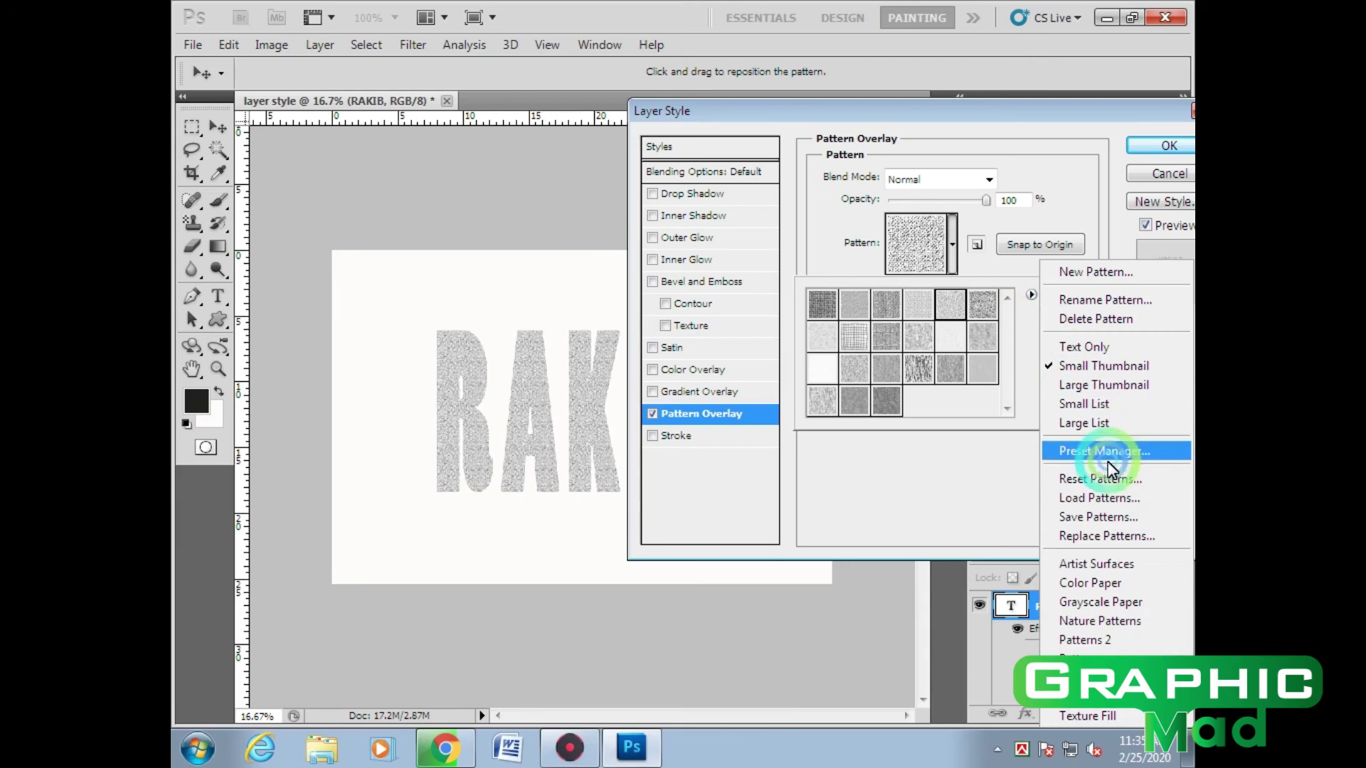
left_click(1103, 584)
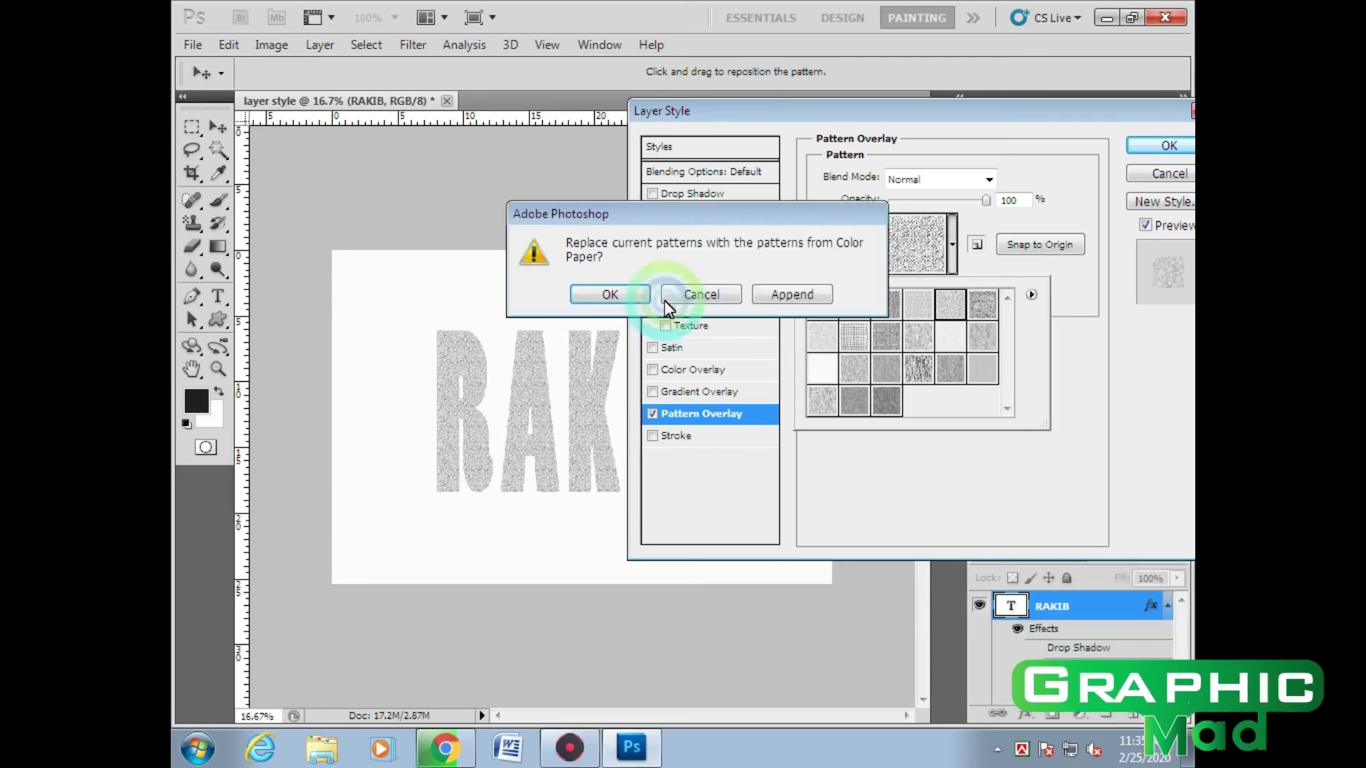
left_click(630, 293)
left_click(886, 336)
left_click(854, 368)
left_click(888, 397)
left_click(918, 368)
left_click(953, 370)
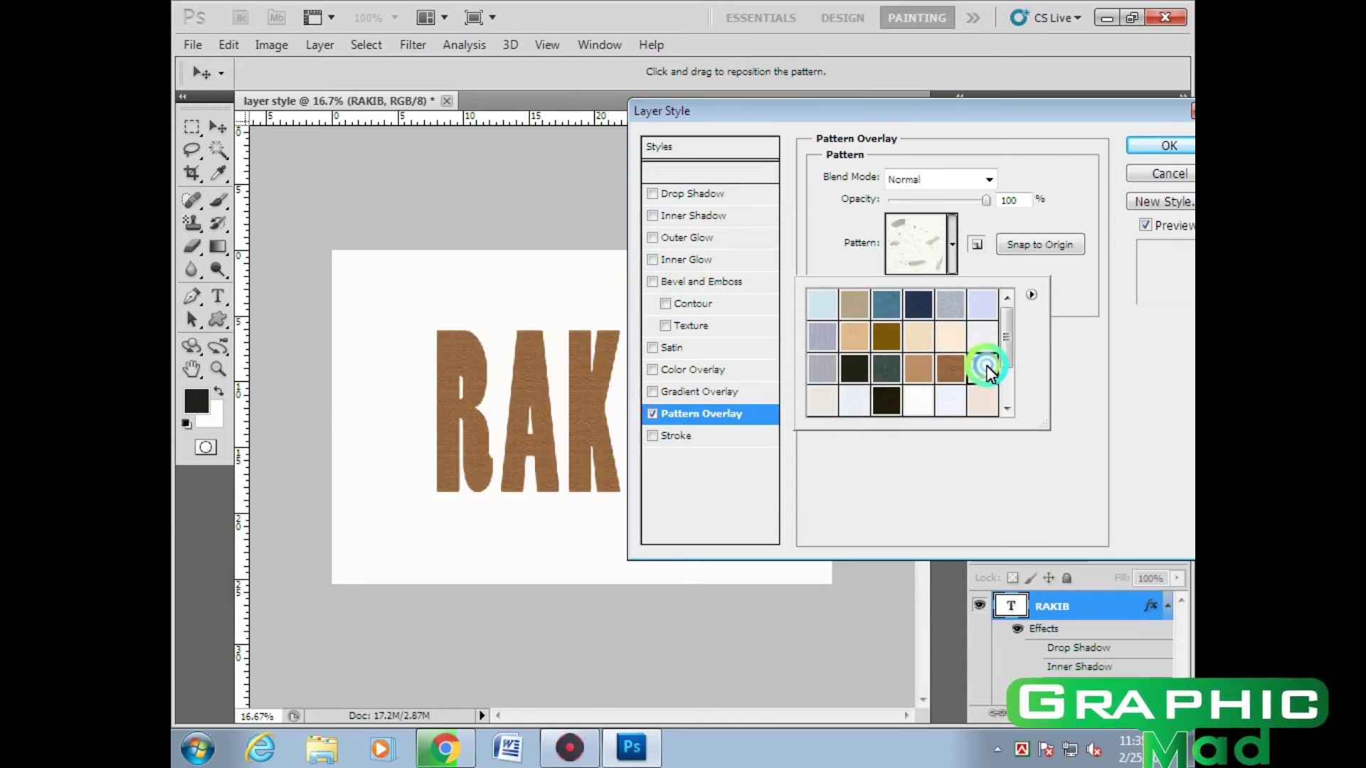
left_click(950, 337)
left_click(918, 304)
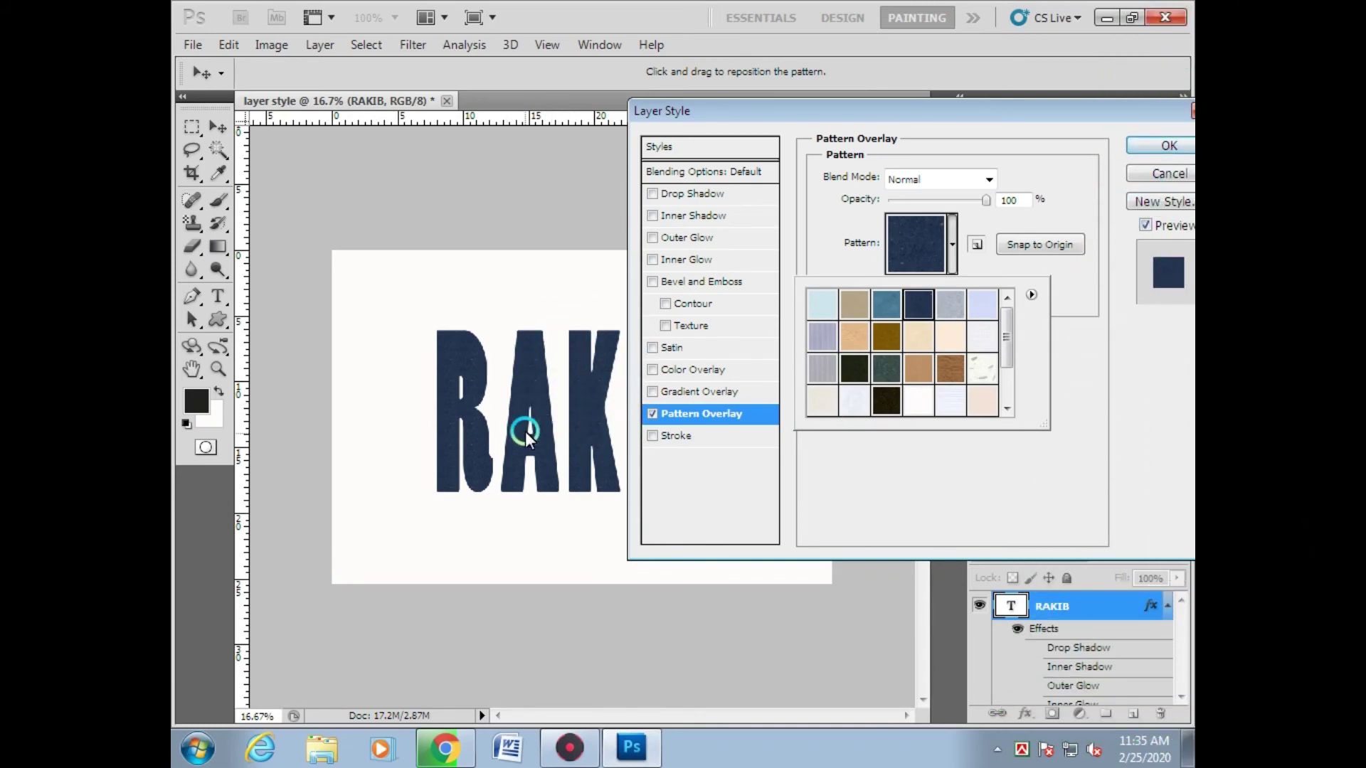
left_click(652, 414)
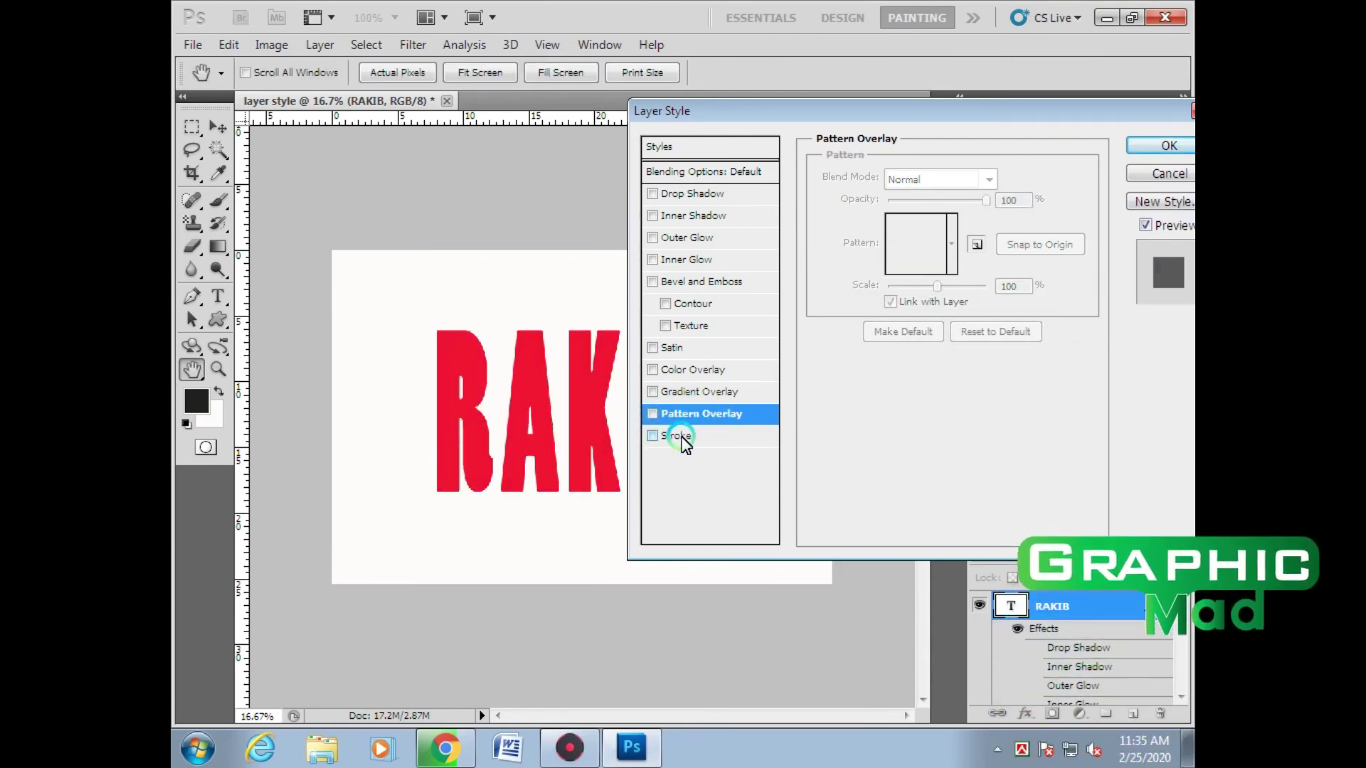
Add a Stroke outline to the RAKIB text and raise its size to 16 px
left_click(680, 436)
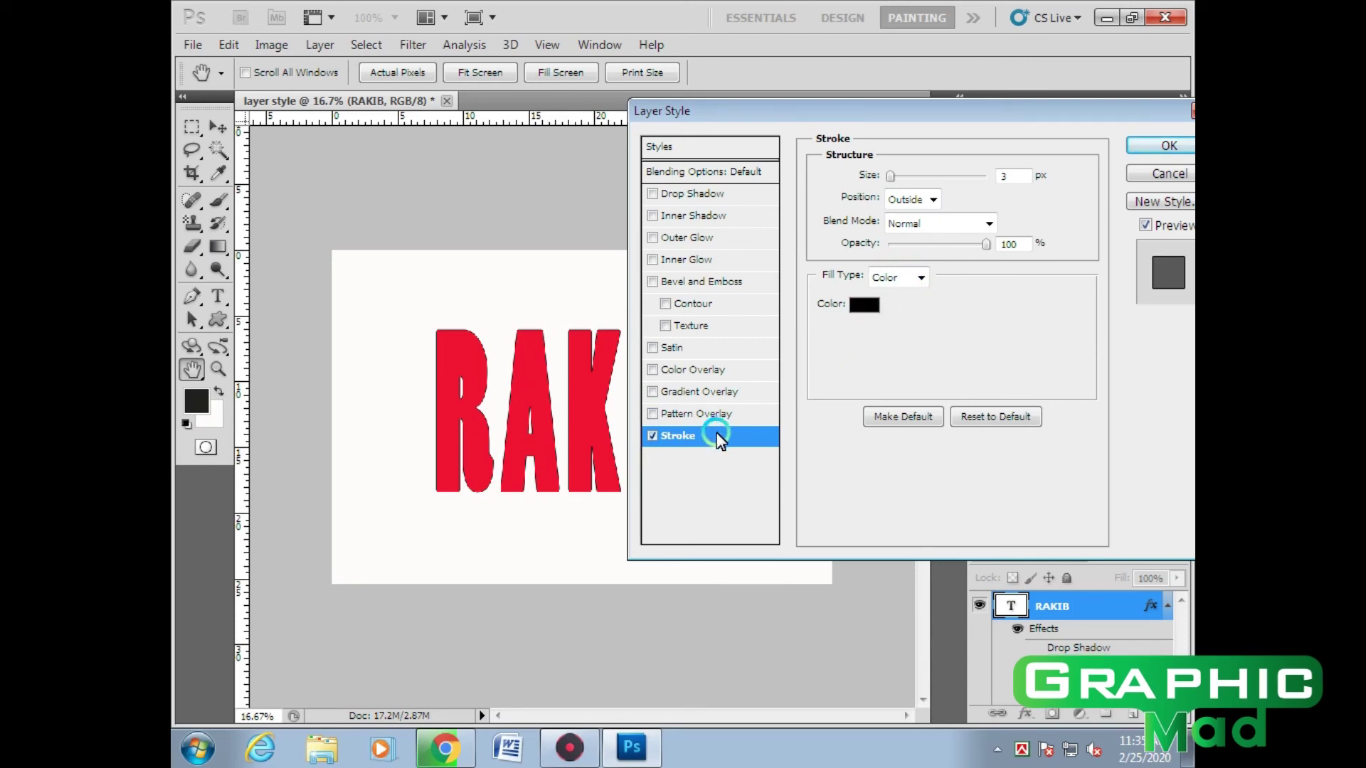
left_click_drag(895, 182, 902, 177)
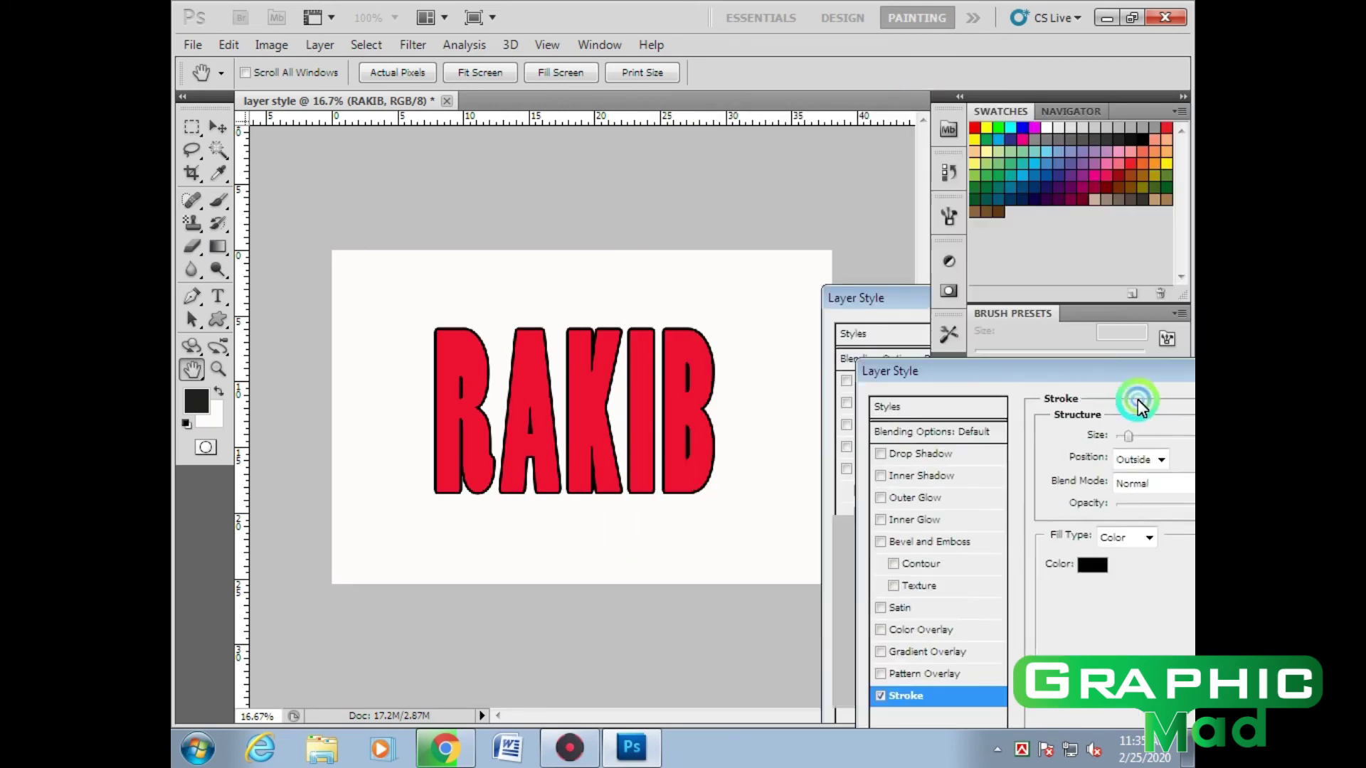
left_click_drag(906, 118, 974, 148)
Try several outline colours in the Color Picker, settling on a bright blue
left_click(937, 339)
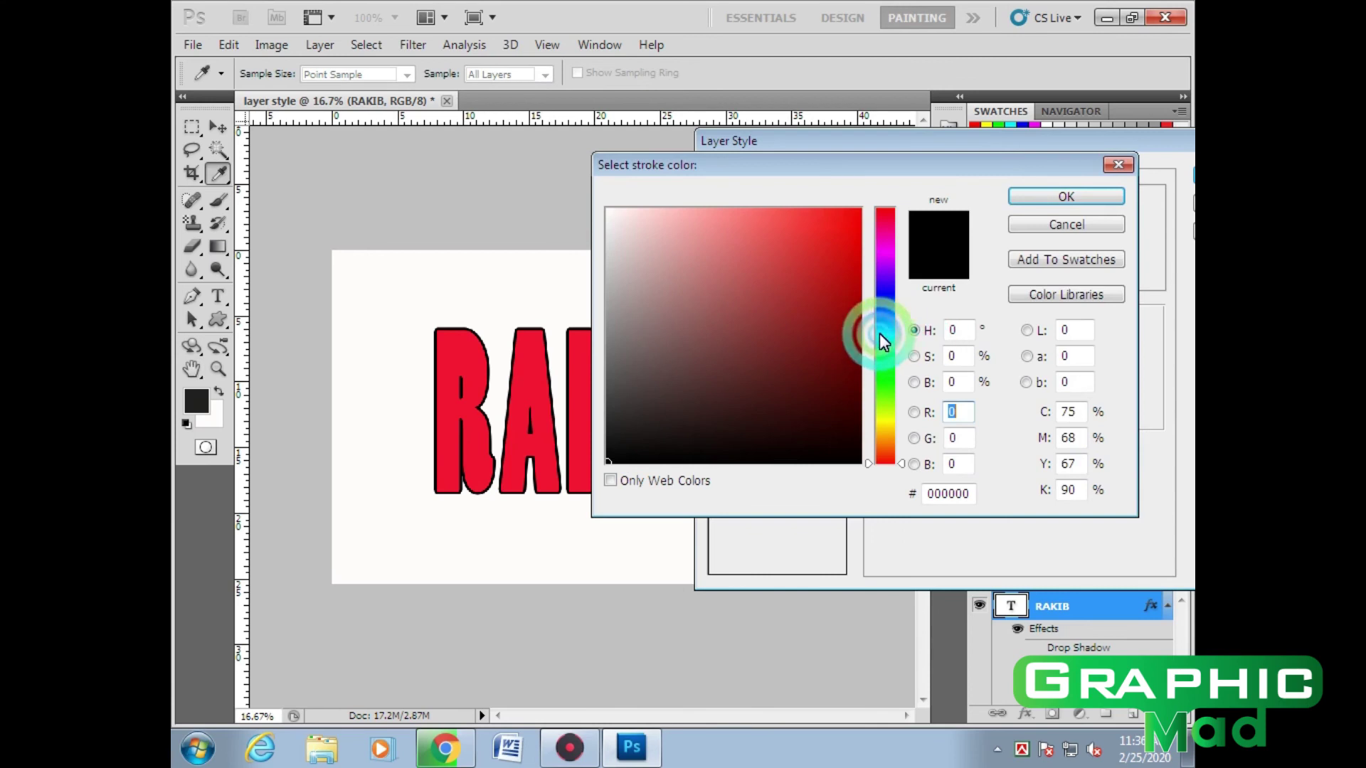
left_click(886, 327)
left_click(855, 211)
left_click_drag(855, 308, 844, 273)
left_click(885, 232)
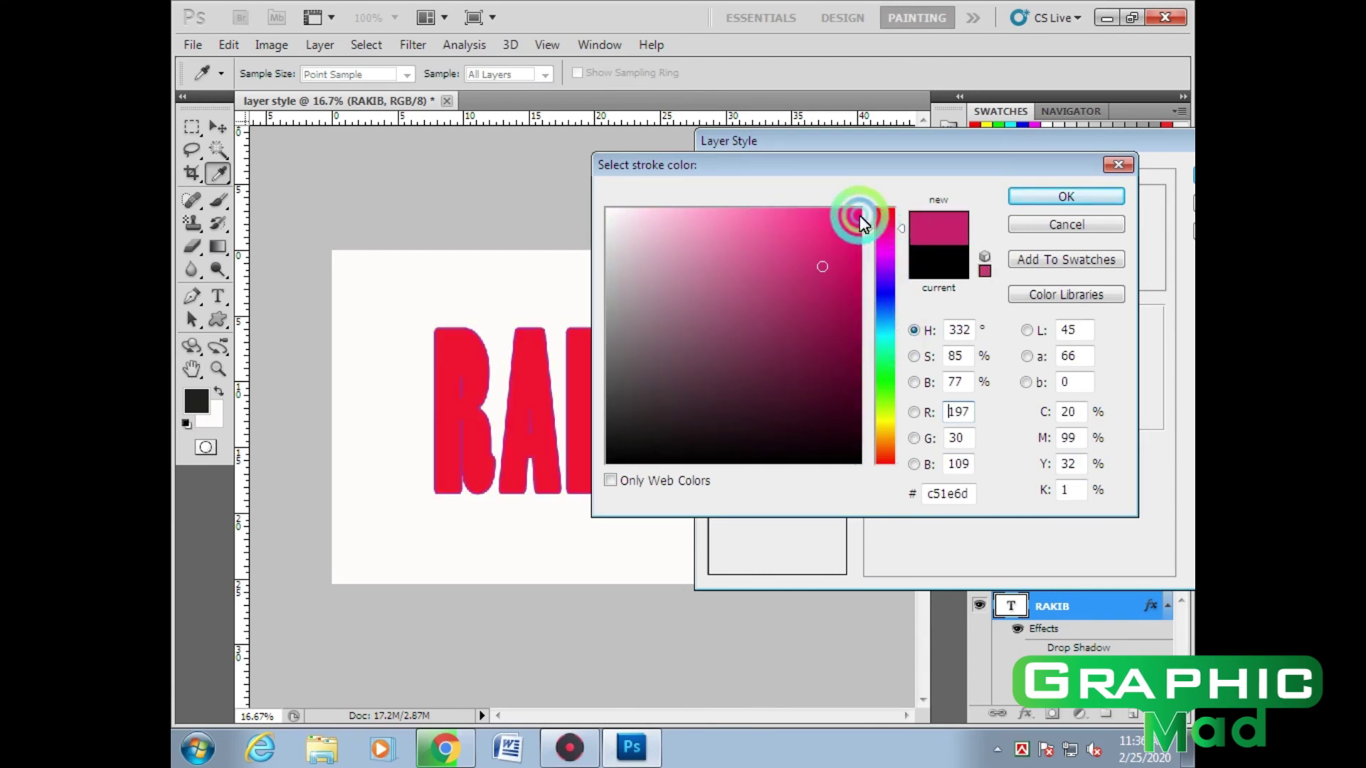
left_click(884, 397)
left_click(821, 253)
left_click(830, 326)
left_click(886, 308)
left_click(845, 240)
left_click(771, 212)
left_click(759, 279)
left_click(790, 358)
mouse_move(885, 363)
left_mouse_down()
mouse_move(885, 409)
mouse_move(822, 263)
left_mouse_up()
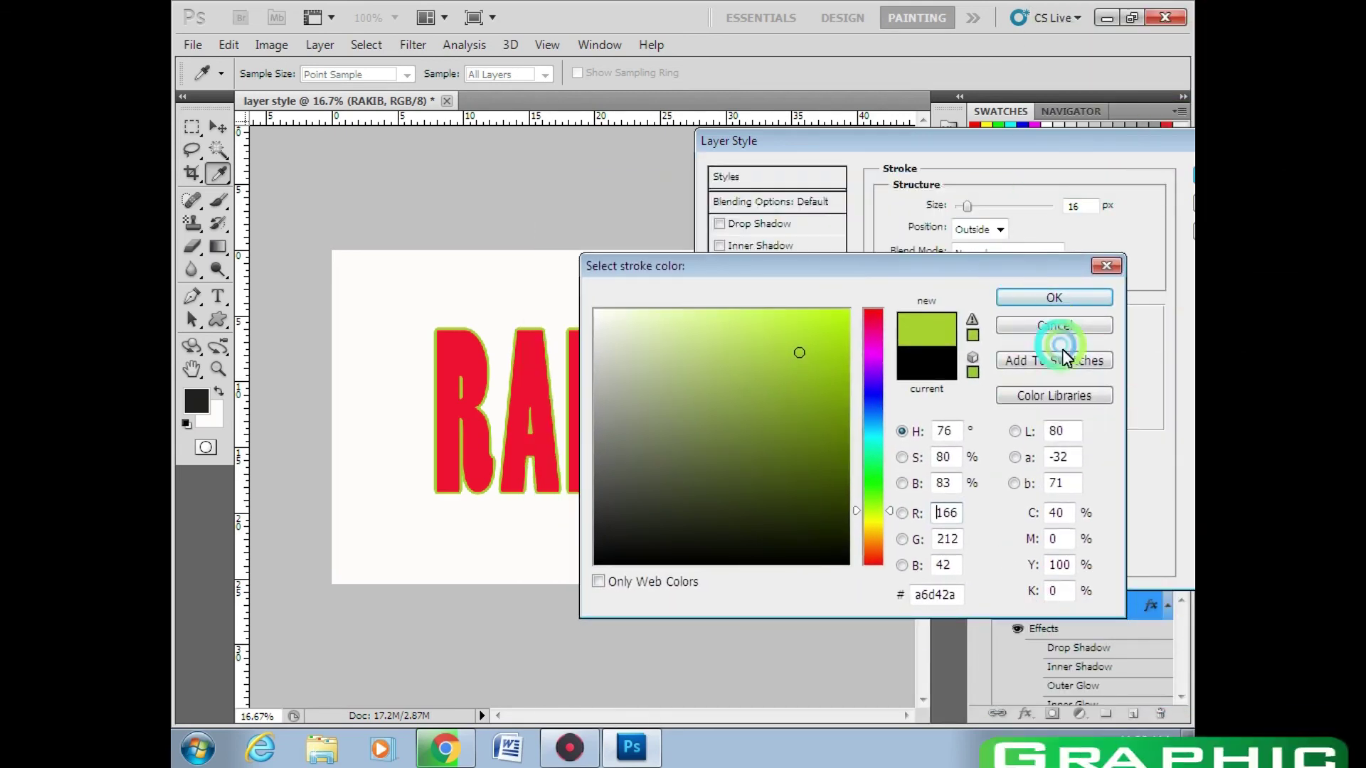
left_click(873, 391)
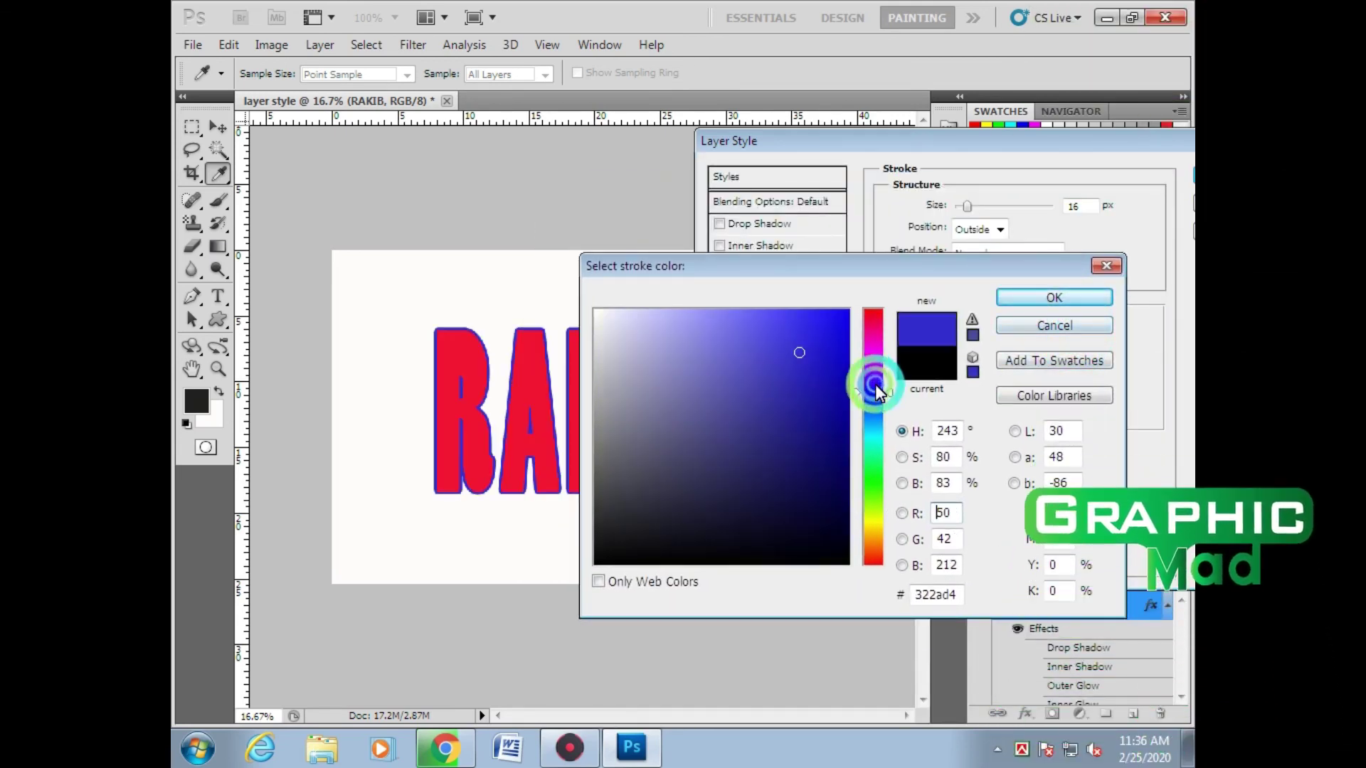
left_click_drag(823, 335, 843, 314)
left_click(1046, 299)
Confirm the bright blue stroke, then toggle the stroke off and back on to compare
left_click(476, 501)
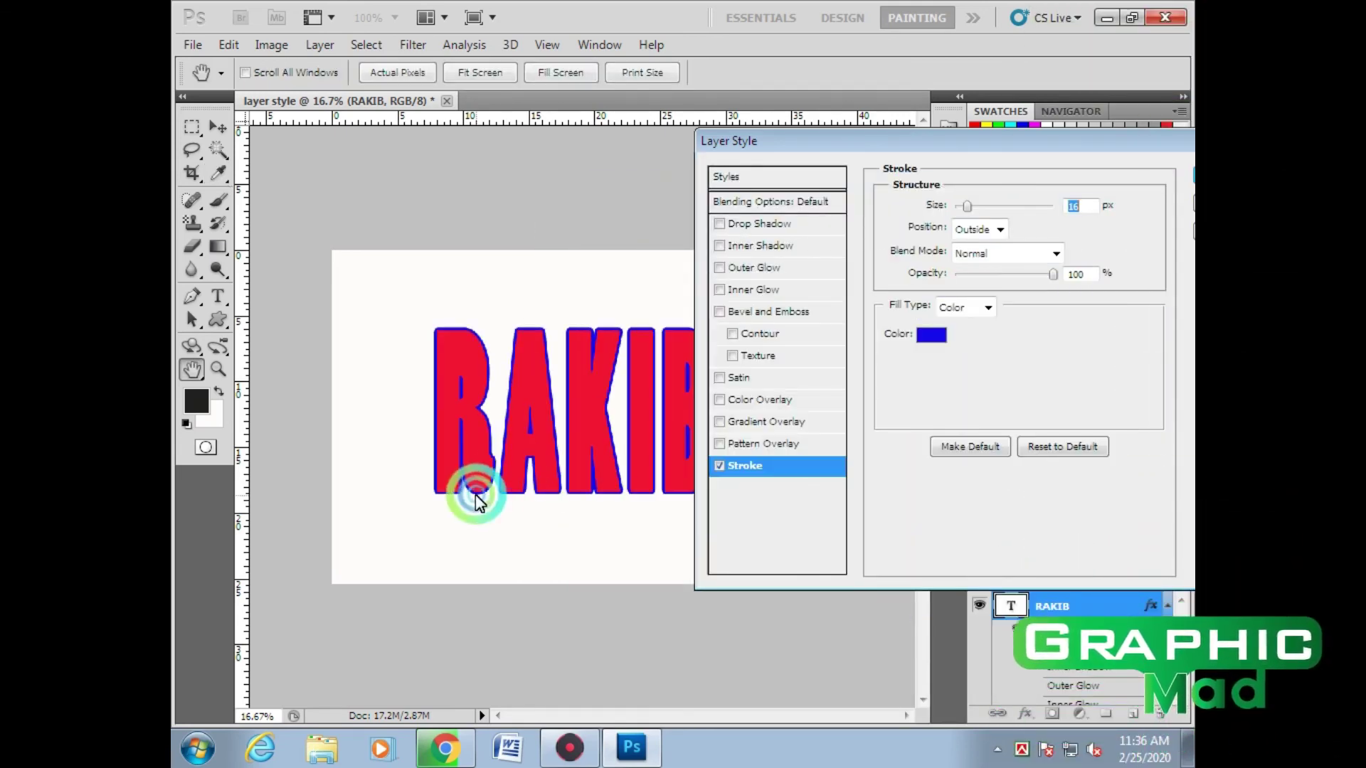
left_click(728, 505)
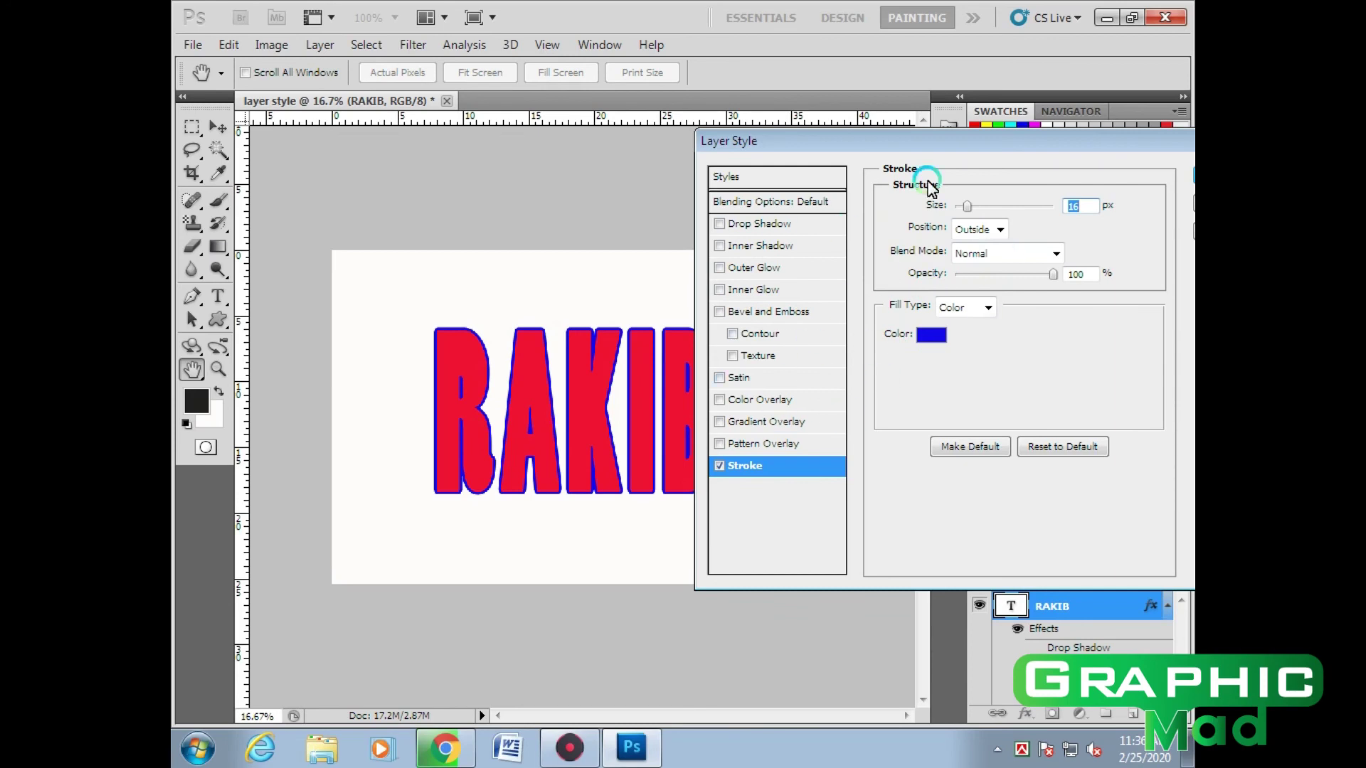
left_click_drag(986, 151, 902, 175)
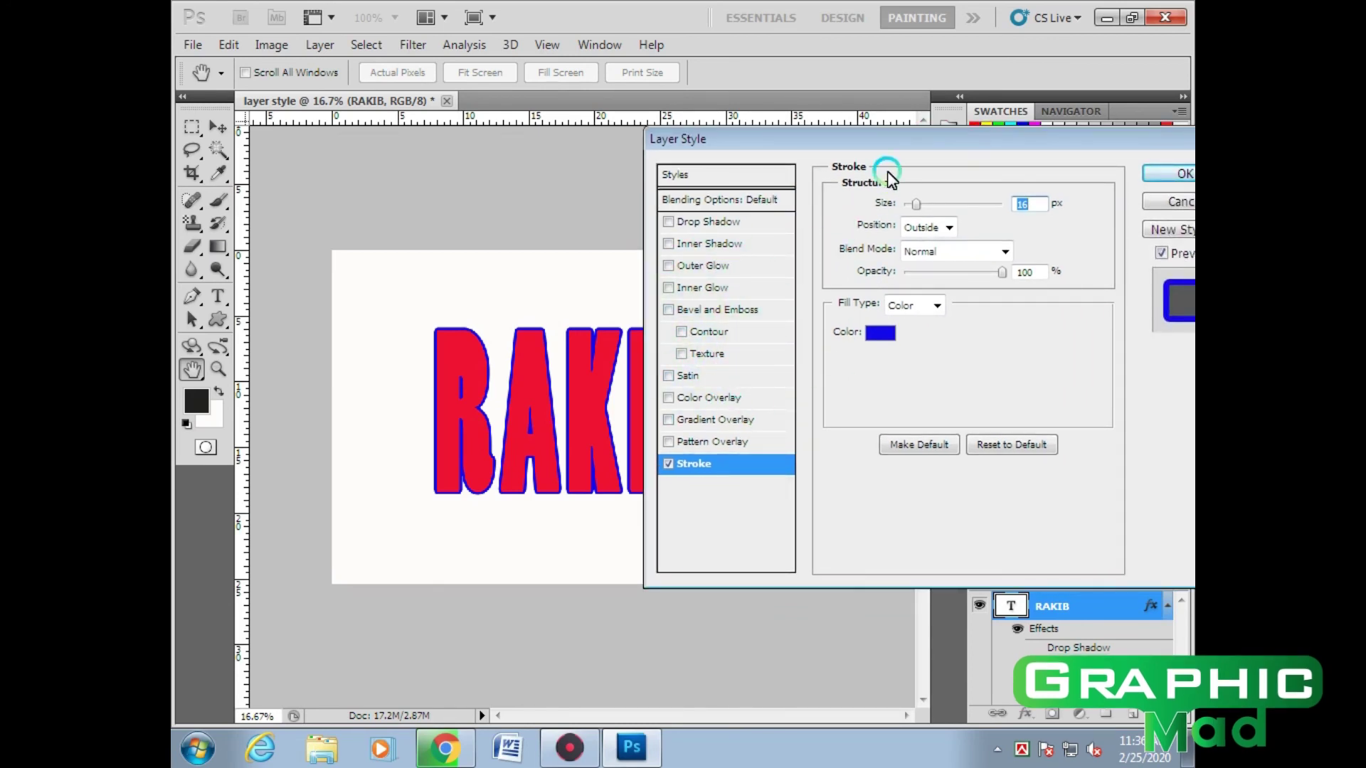
left_click_drag(869, 148, 932, 134)
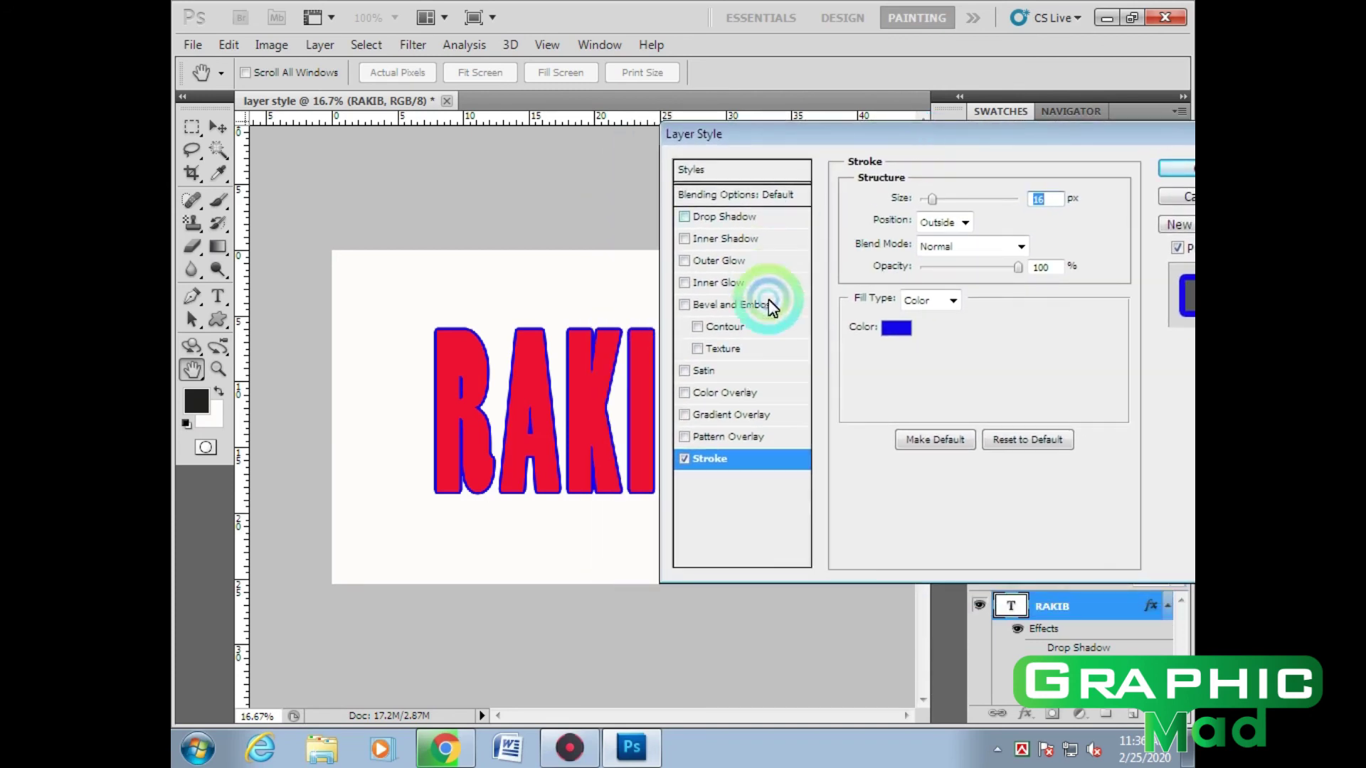
left_click(684, 459)
left_click(704, 462)
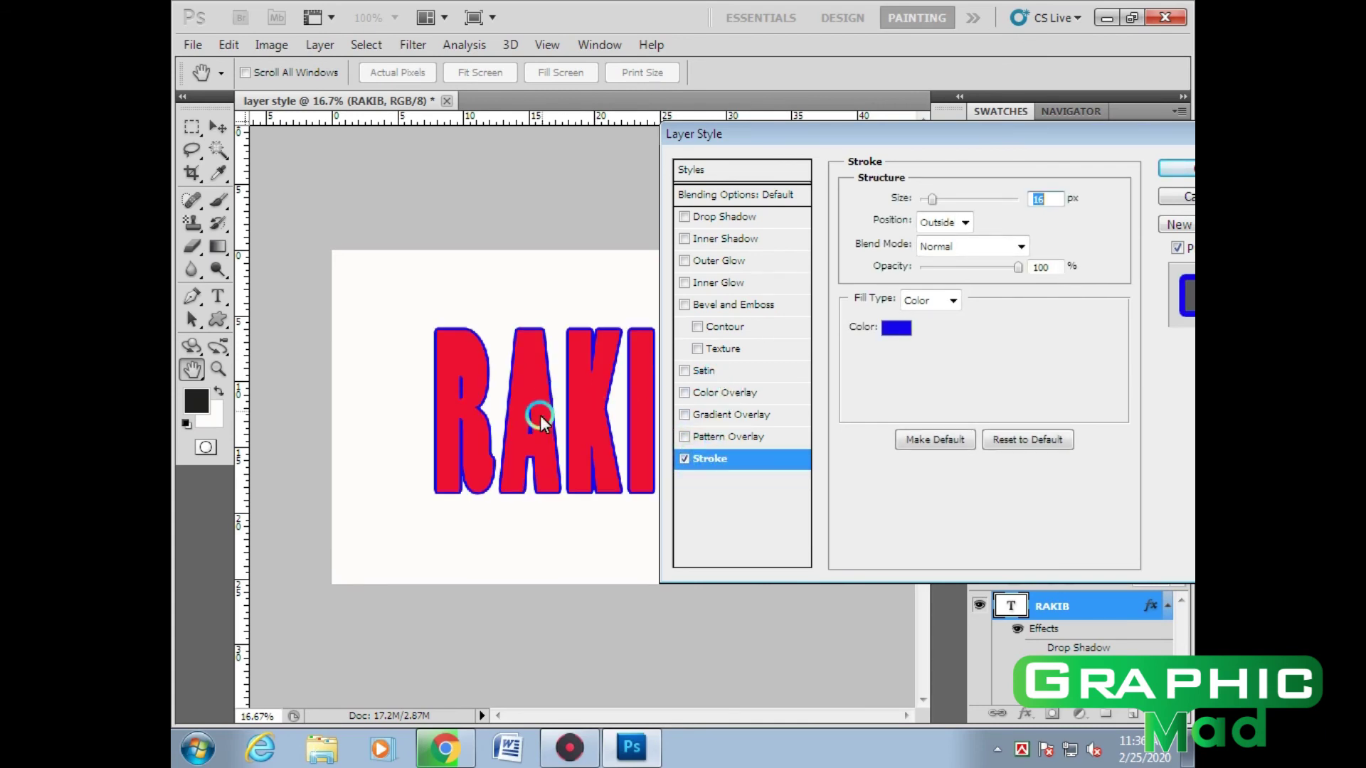
Try several Color Overlay colours, then cancel the picker and switch the colour overlay off
left_click(749, 396)
left_click(1049, 202)
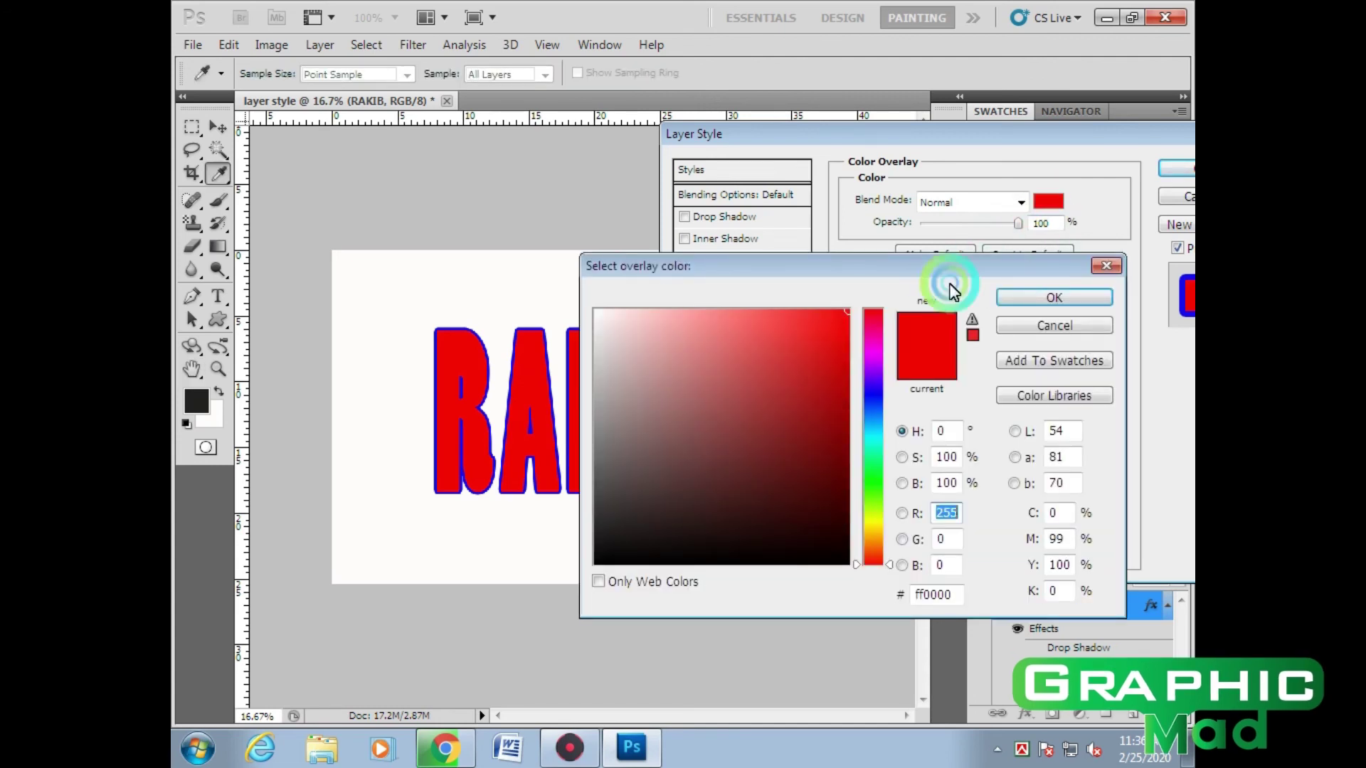
left_click(783, 342)
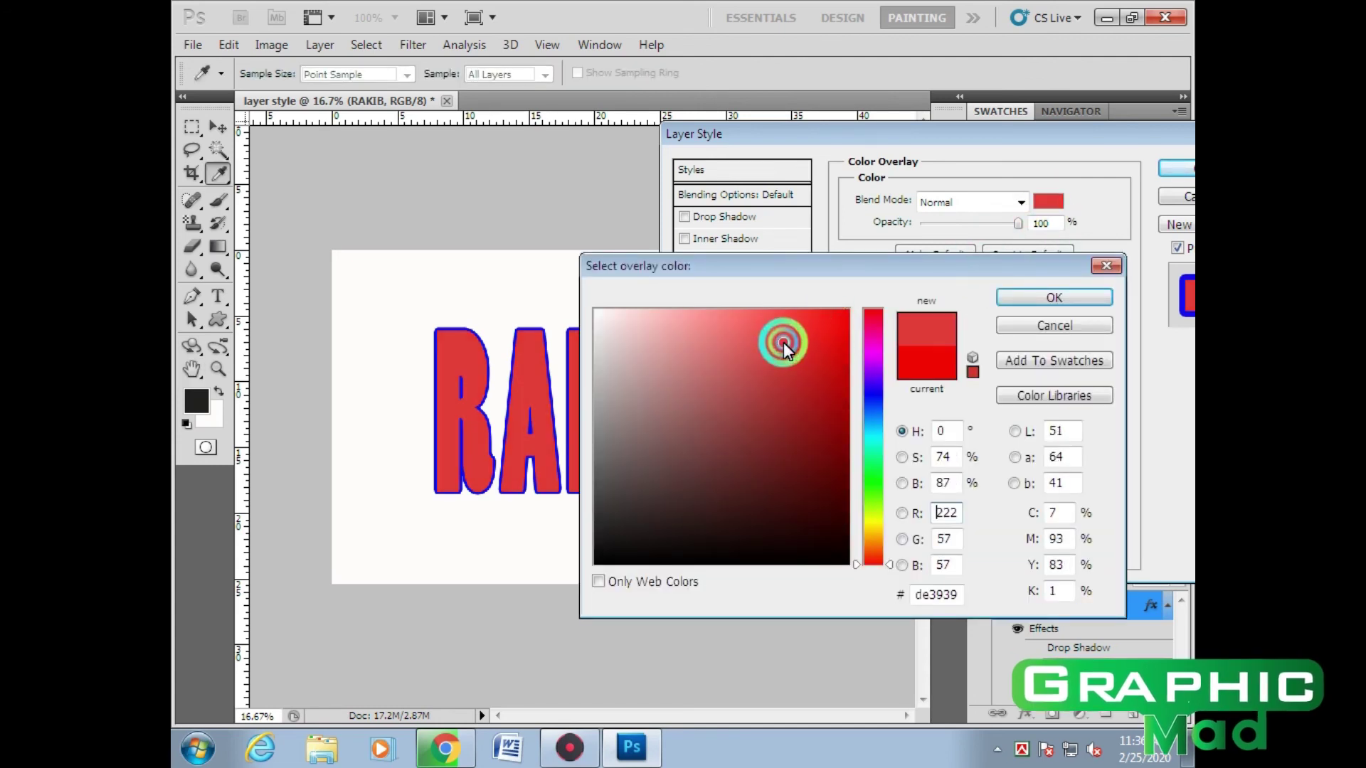
left_click(545, 307)
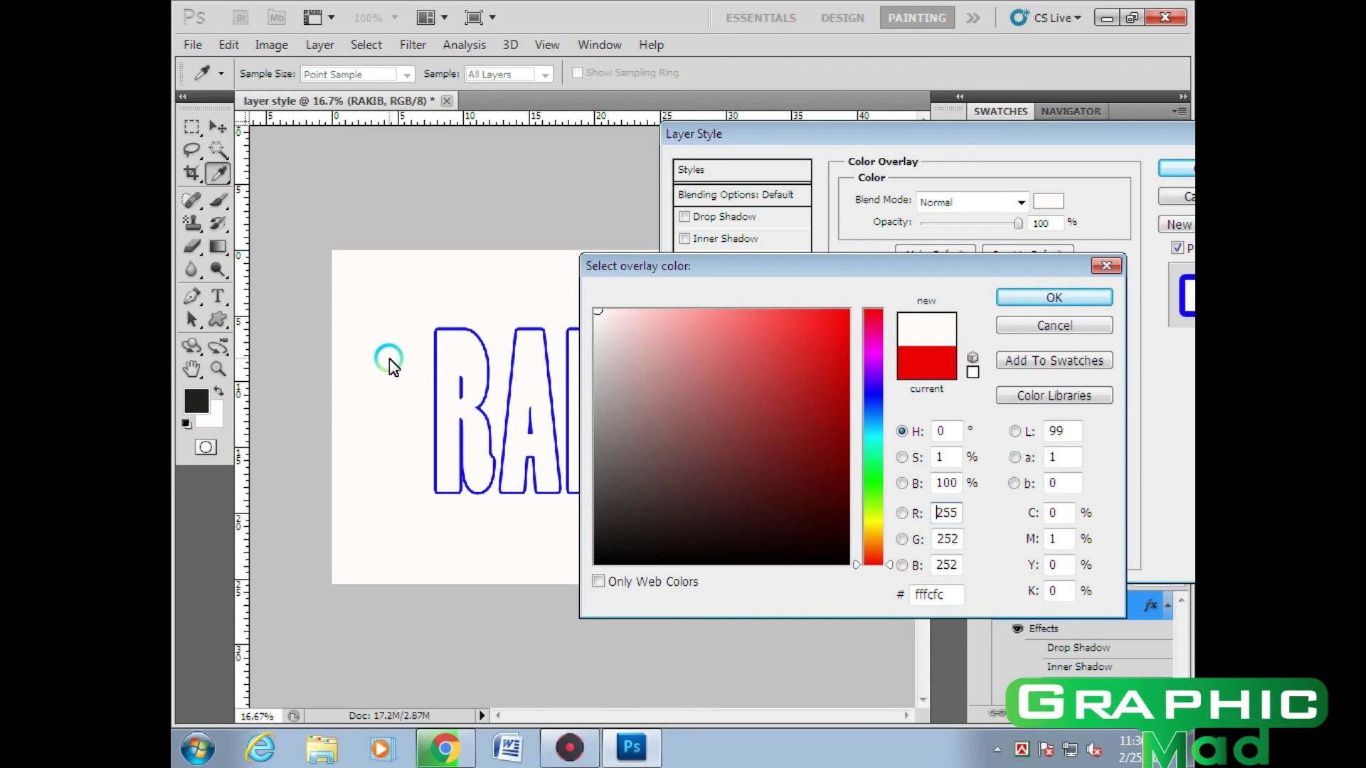
mouse_move(625, 424)
left_mouse_down()
mouse_move(801, 455)
mouse_move(738, 360)
mouse_move(676, 360)
left_mouse_up()
left_click_drag(787, 292, 1044, 225)
left_click(749, 496)
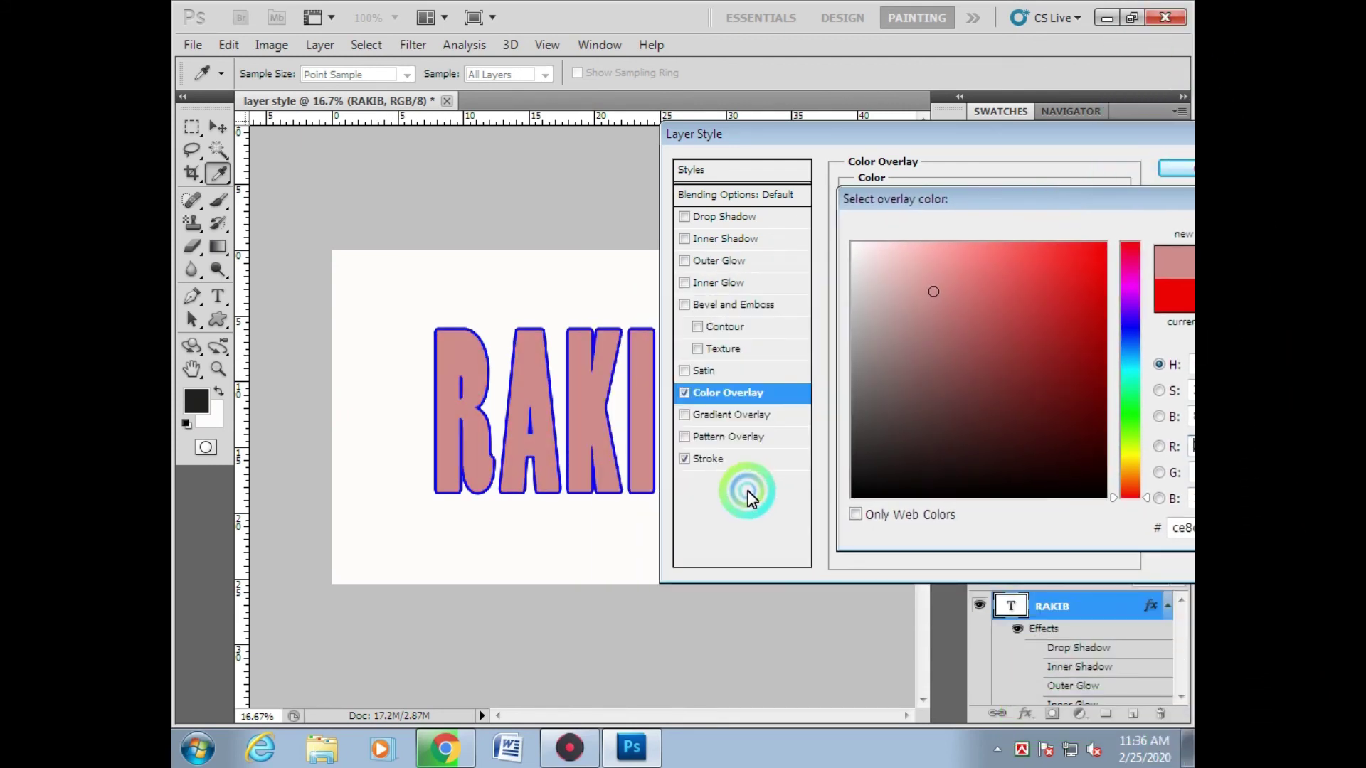
mouse_move(984, 310)
left_mouse_down()
mouse_move(1122, 259)
mouse_move(1091, 265)
mouse_move(1085, 387)
mouse_move(911, 391)
mouse_move(881, 305)
left_mouse_up()
mouse_move(966, 200)
left_mouse_down()
mouse_move(782, 479)
mouse_move(699, 434)
left_mouse_up()
left_click(971, 499)
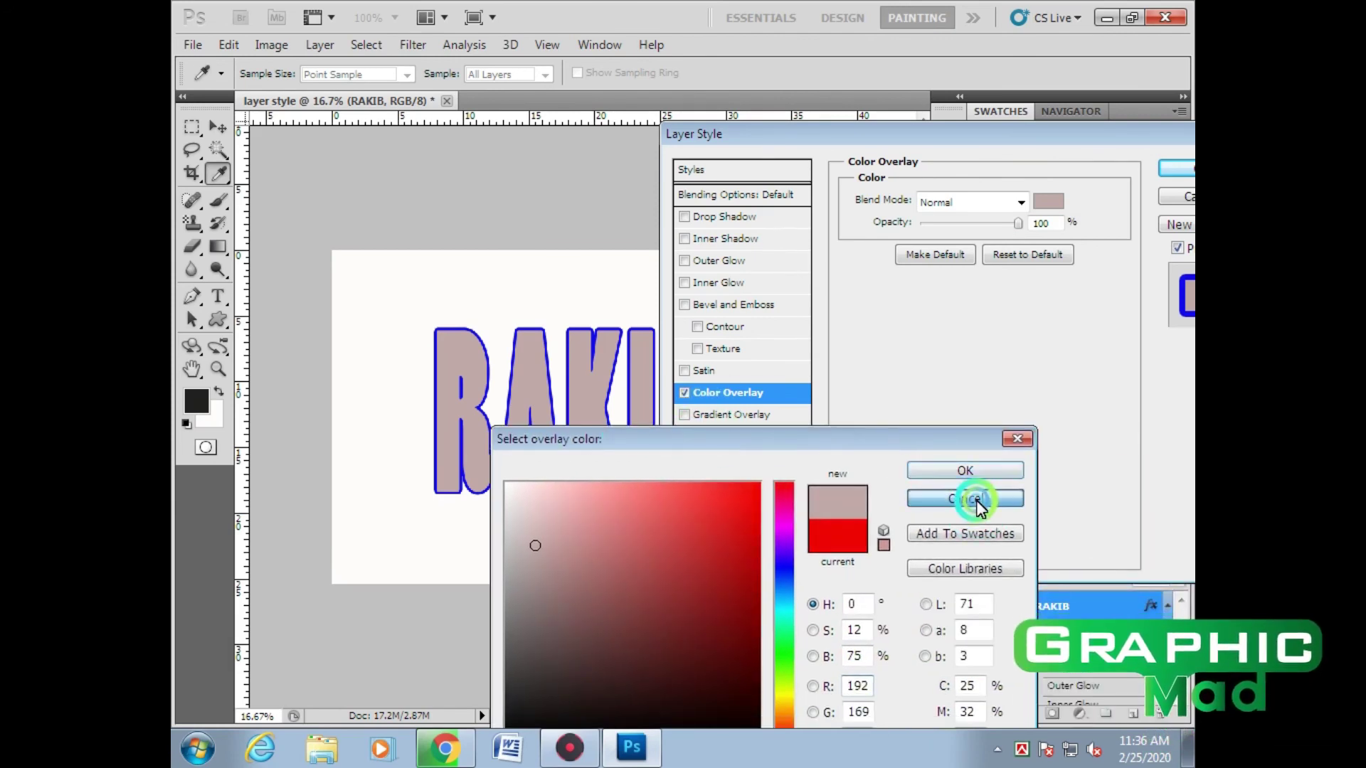
left_click(685, 393)
Apply a 38° blue-green linear Gradient Overlay, shifting it within the letters, with Color Overlay left off
left_click(722, 417)
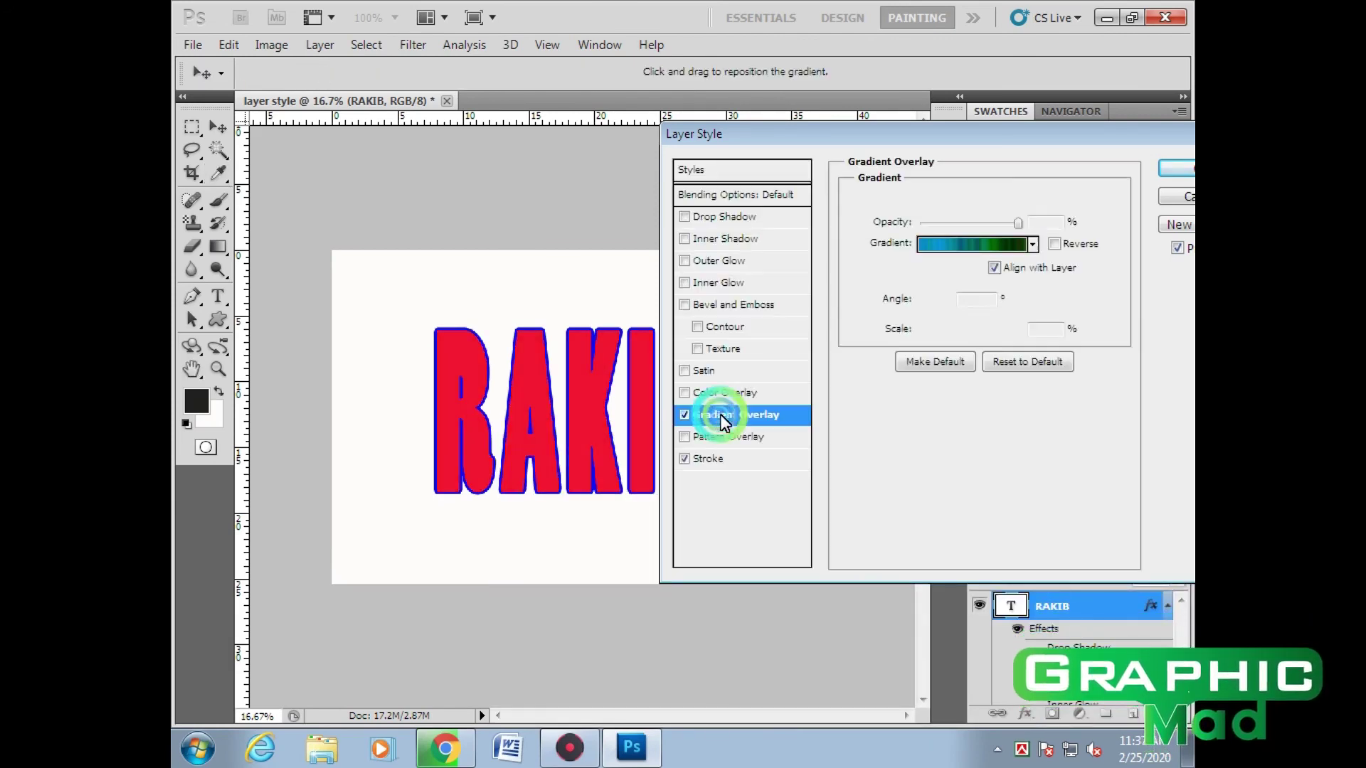
left_click_drag(511, 318, 517, 436)
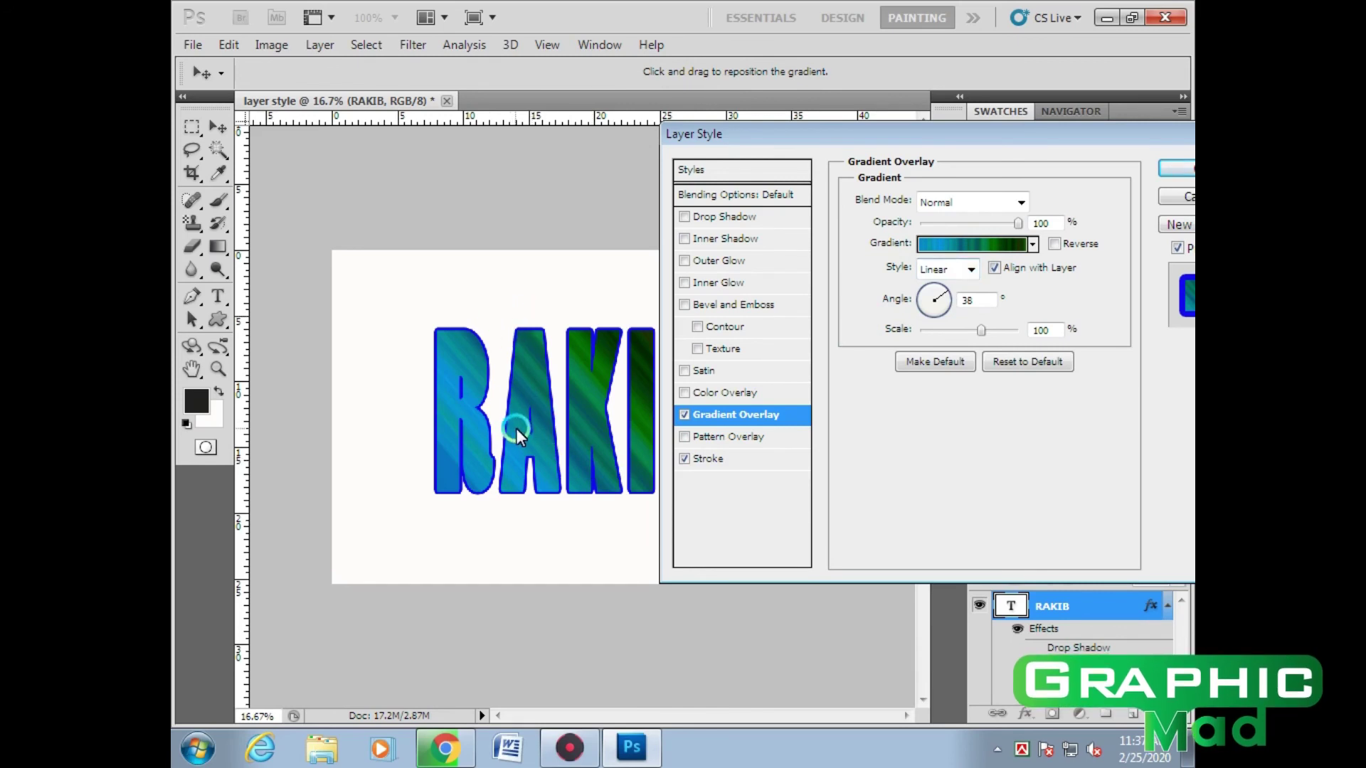
left_click(727, 392)
left_click(716, 415)
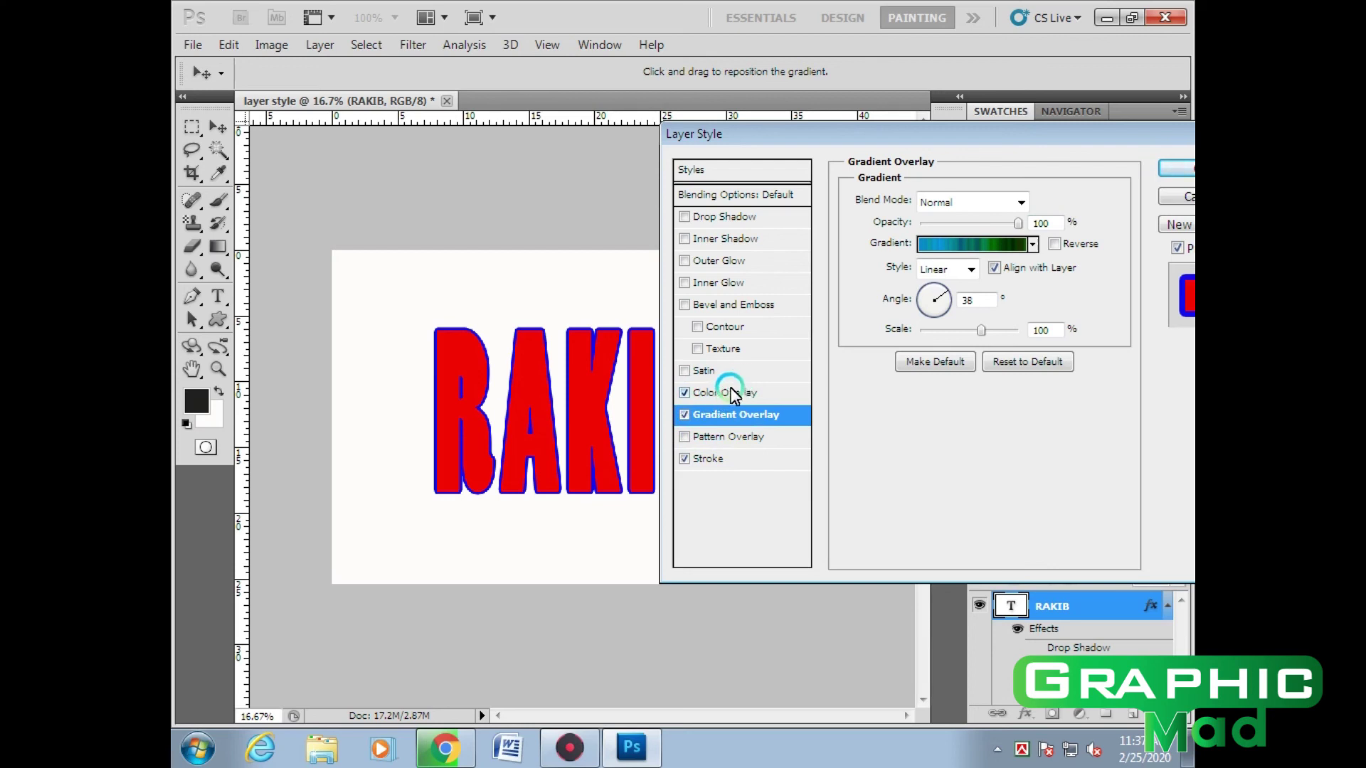
left_click(684, 392)
left_click(686, 414)
left_click(685, 416)
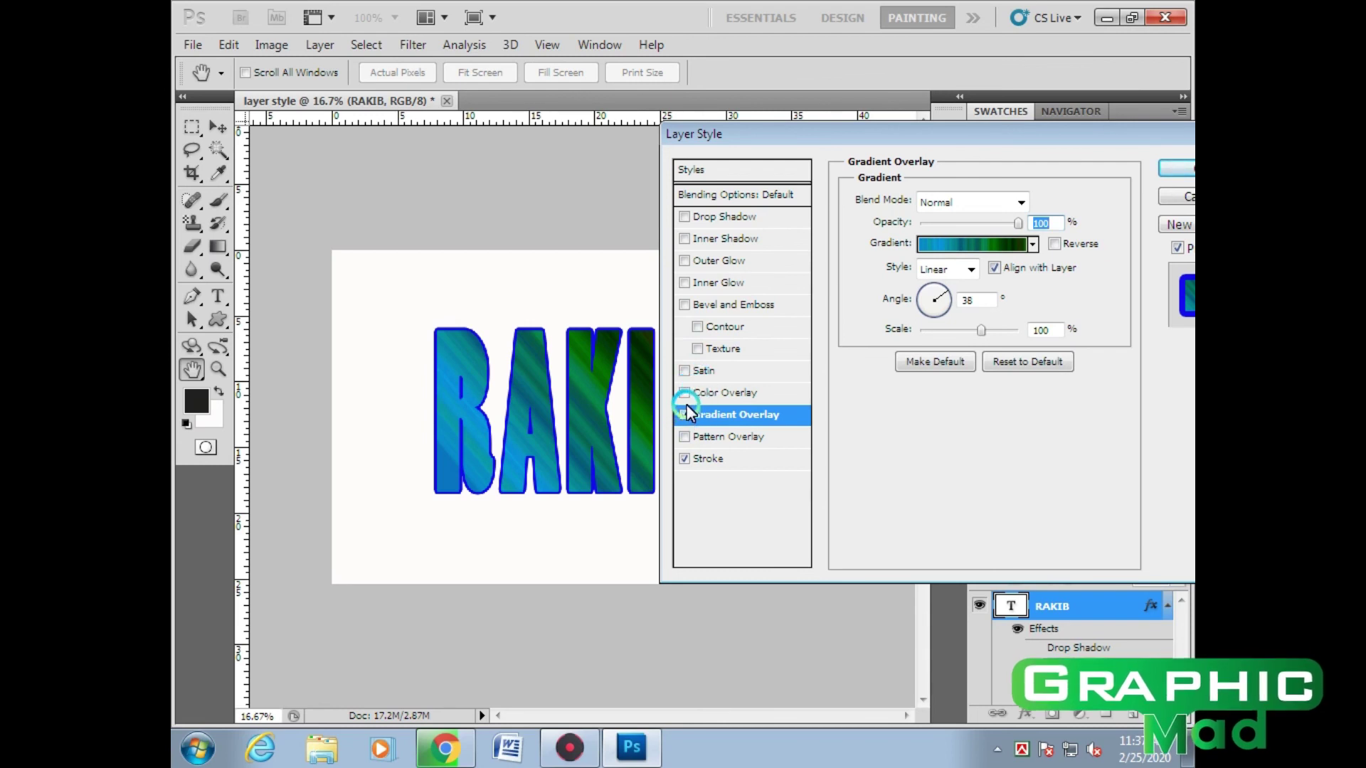
Enable Satin and add a Bevel and Emboss with a 65 px size
left_click(703, 368)
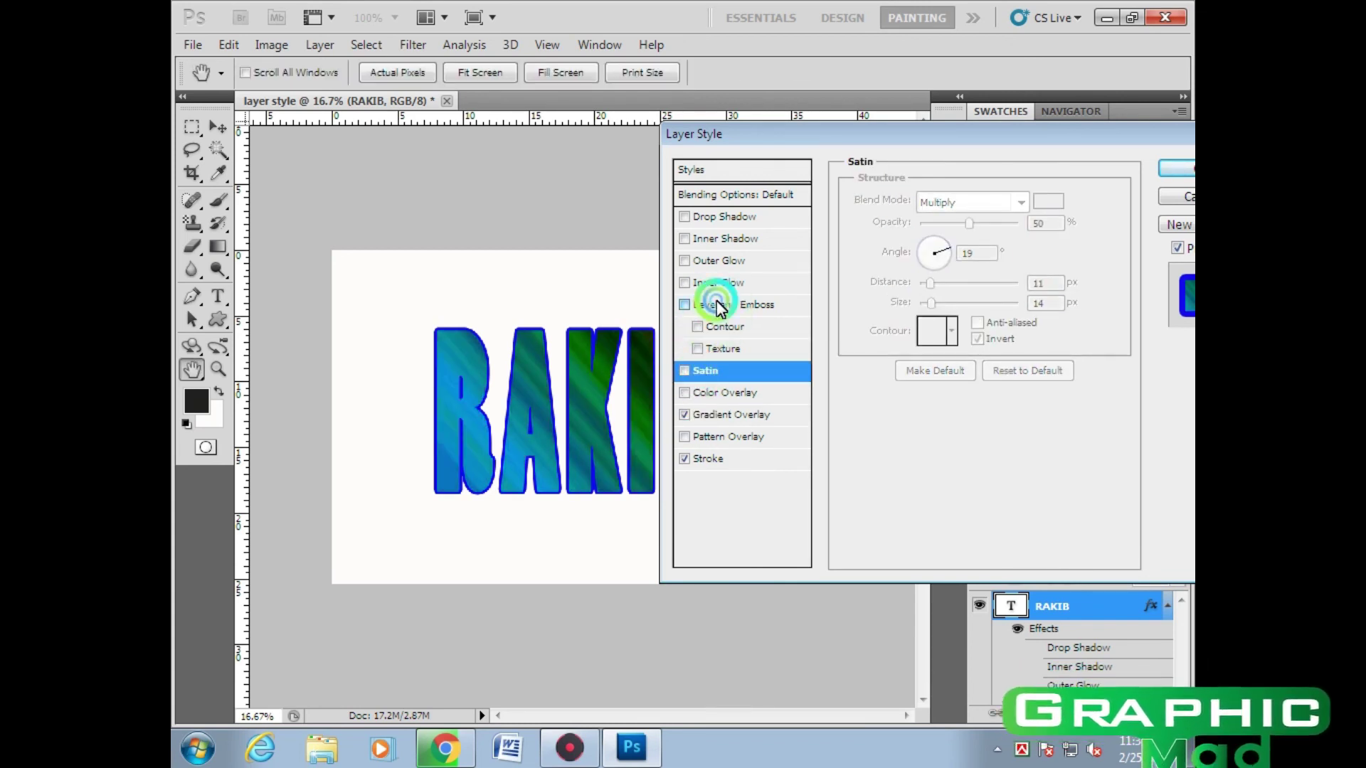
left_click(715, 304)
mouse_move(936, 287)
left_mouse_down()
mouse_move(961, 290)
mouse_move(966, 308)
left_mouse_up()
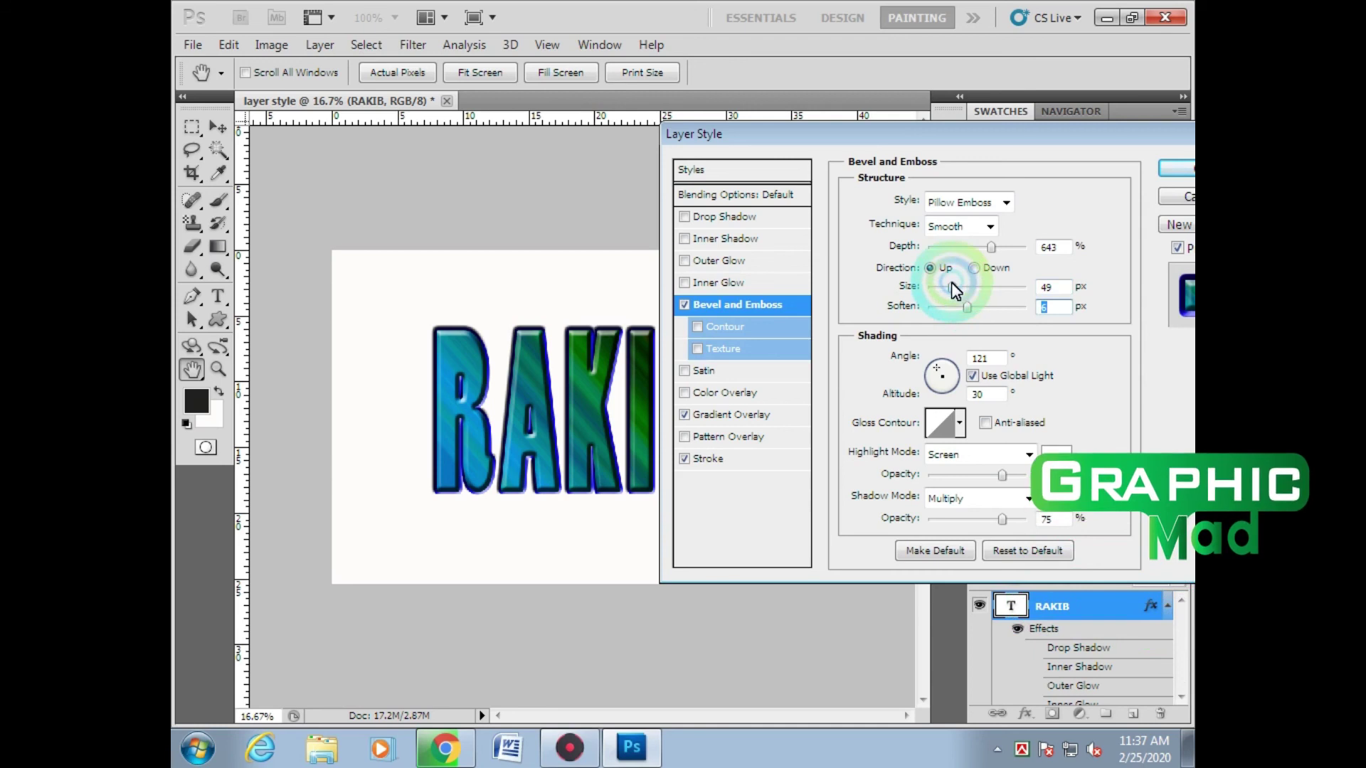
left_click_drag(955, 287, 958, 286)
left_click(726, 309)
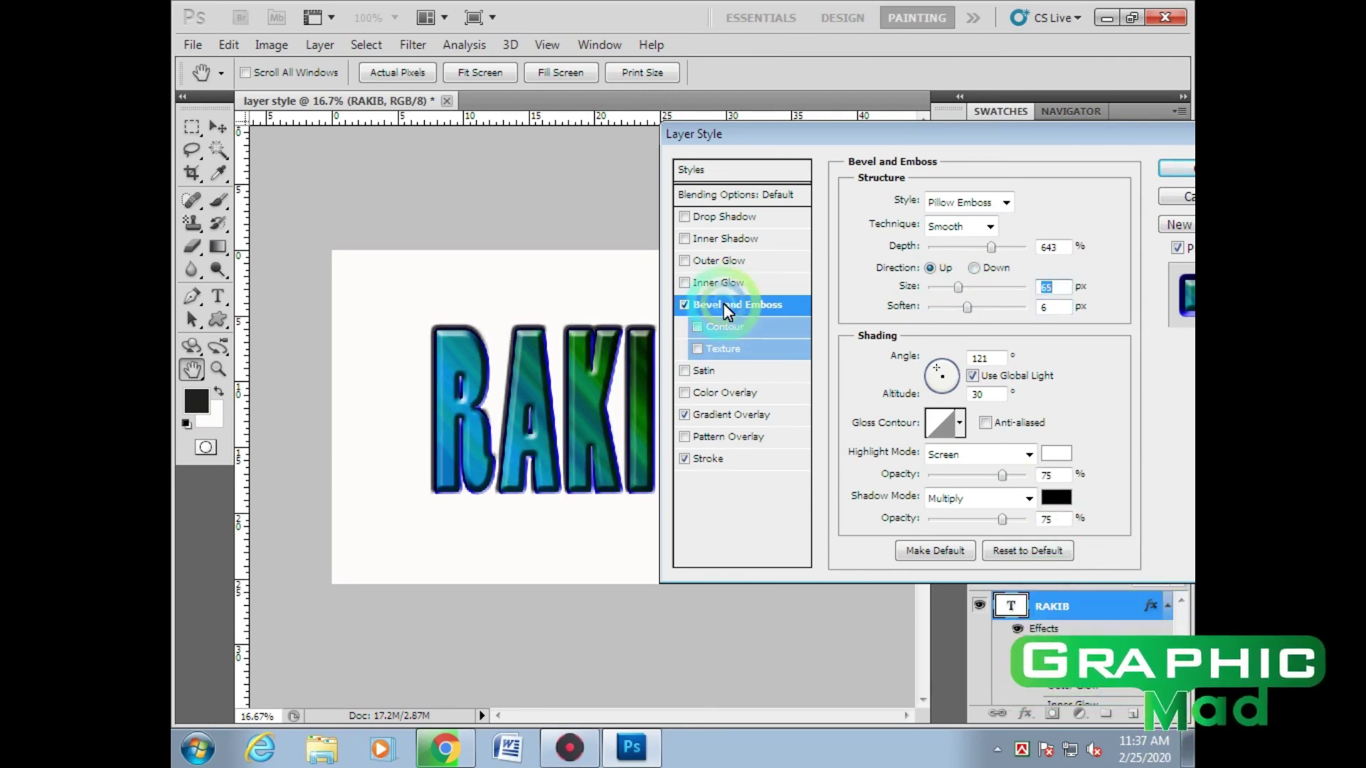
Add Inner Glow, Outer Glow, Inner Shadow and Drop Shadow effects to RAKIB
left_click(718, 282)
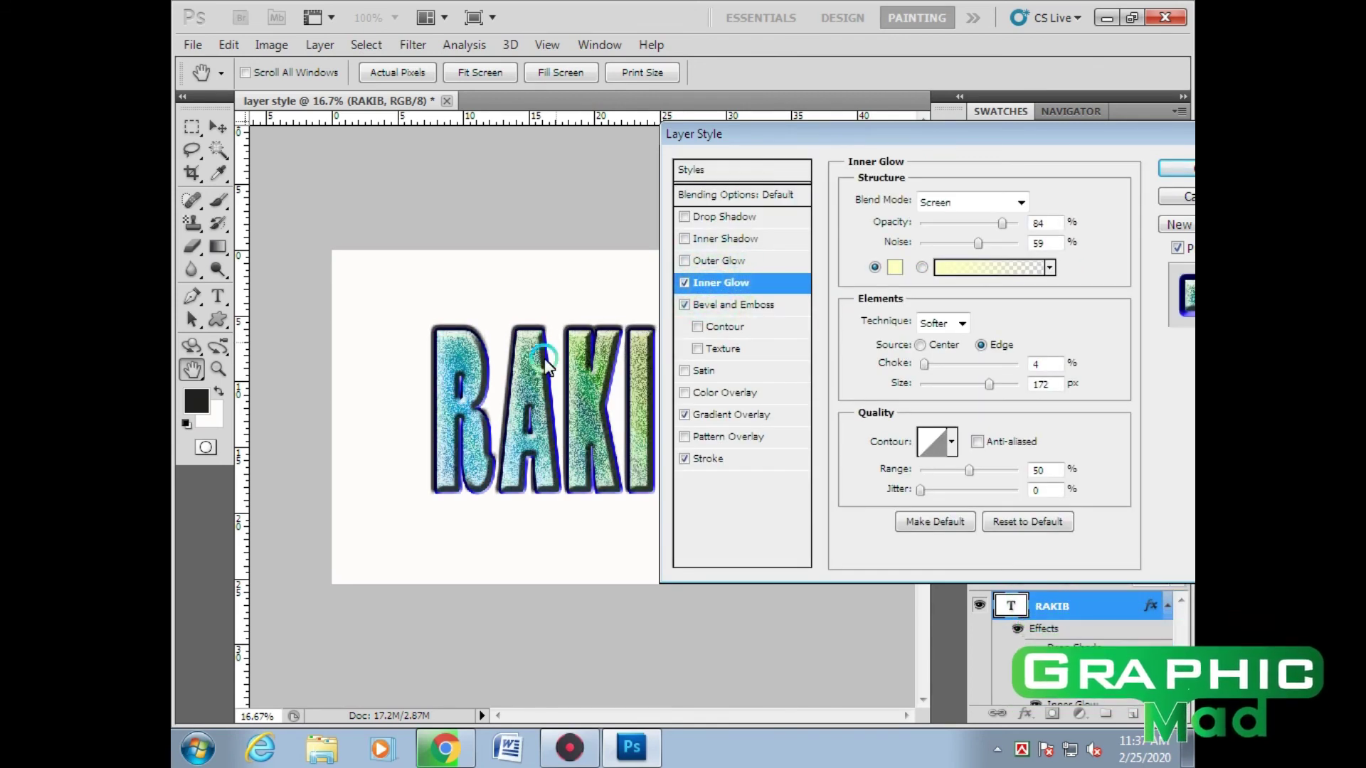
left_click(720, 261)
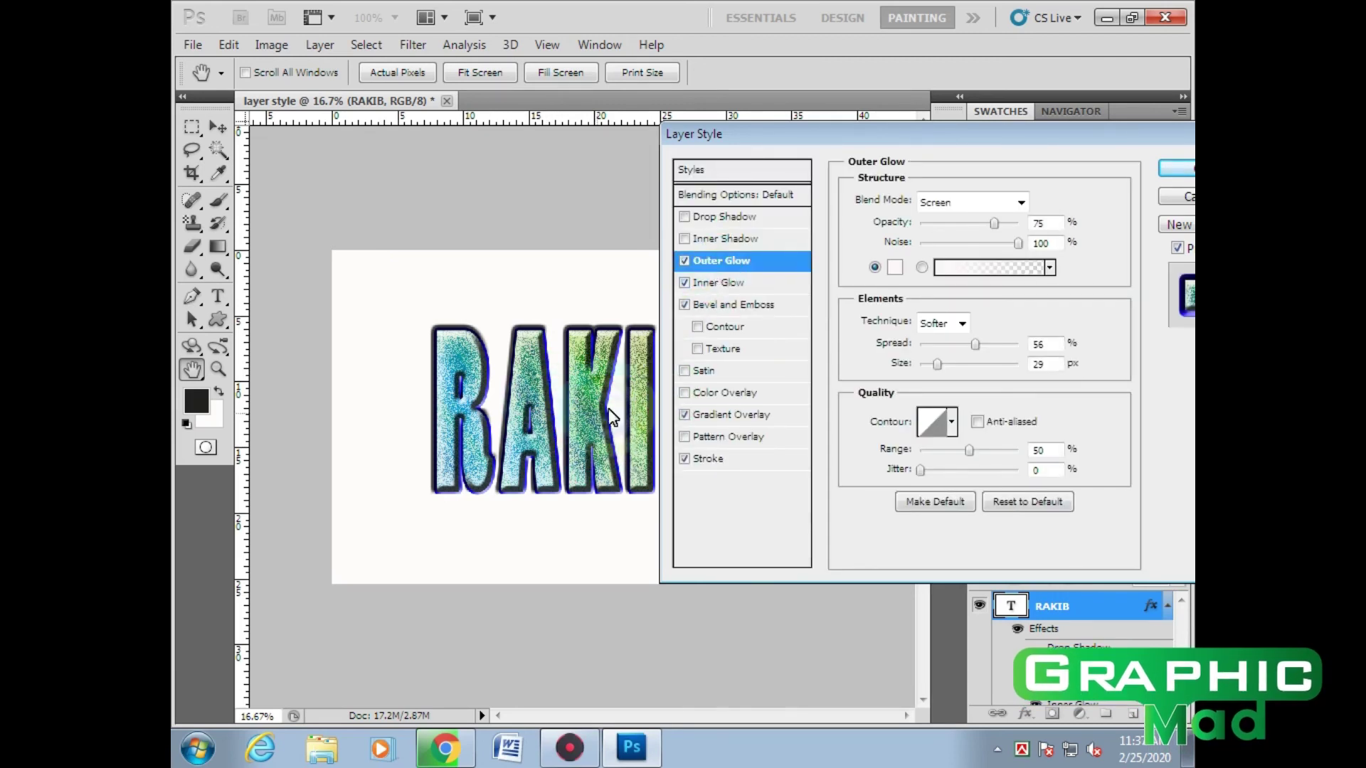
left_click(737, 242)
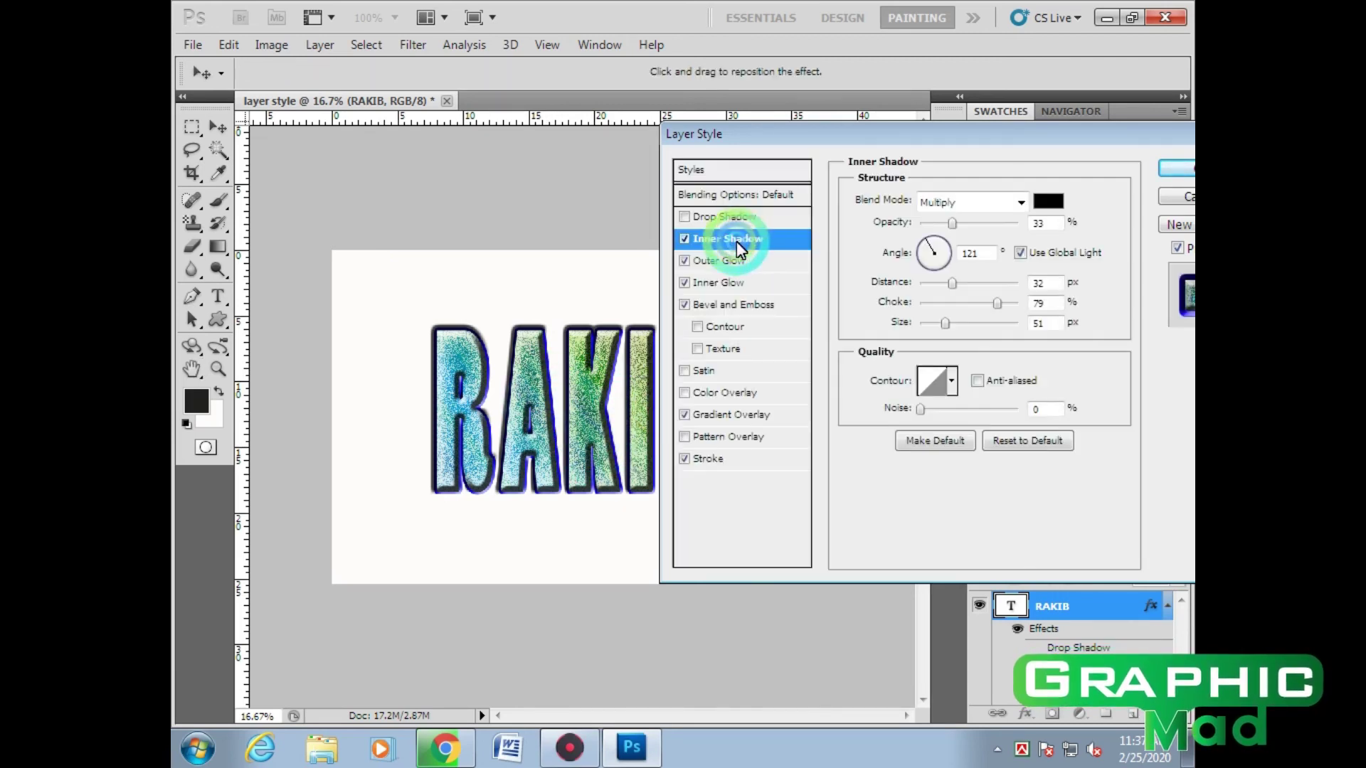
left_click(732, 216)
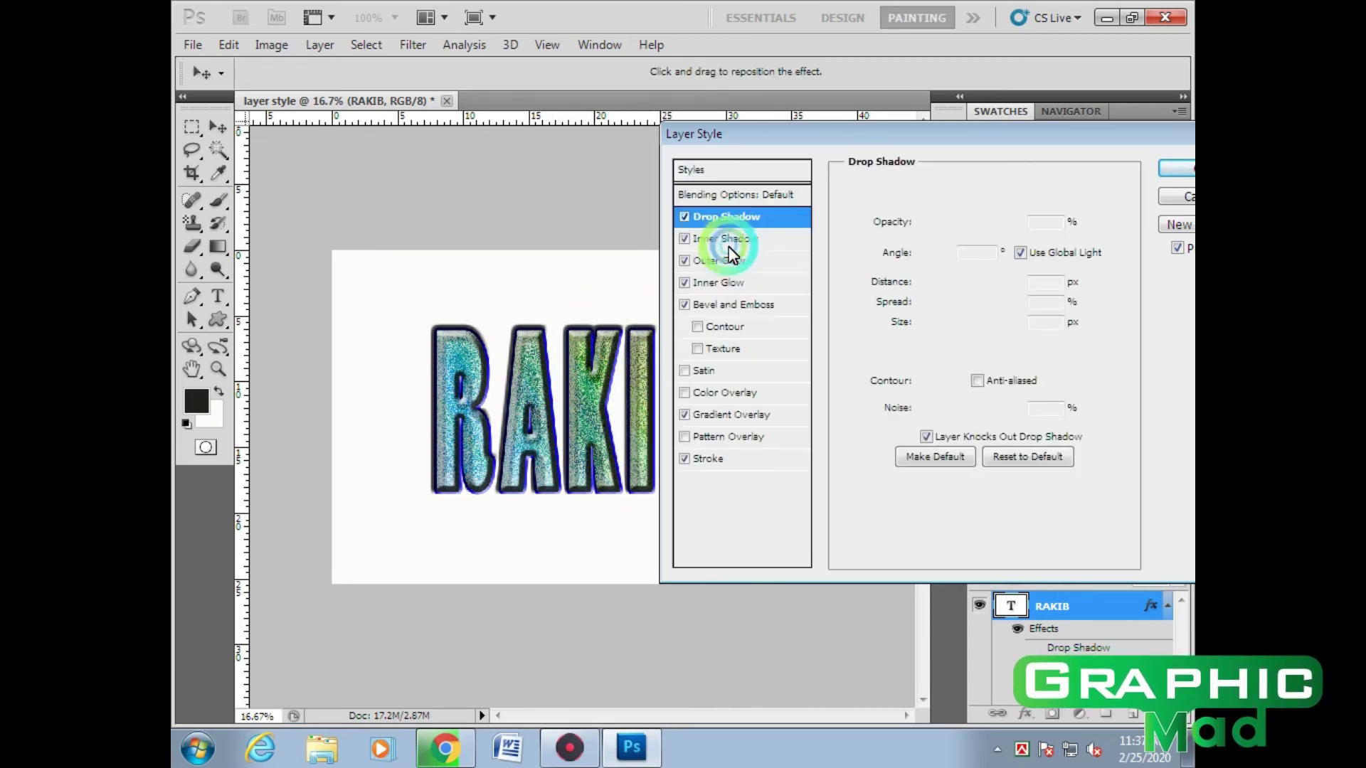
Turn off the Gradient Overlay and Stroke effects and apply the layer style
mouse_move(880, 134)
left_mouse_down()
mouse_move(1173, 372)
mouse_move(939, 158)
left_mouse_up()
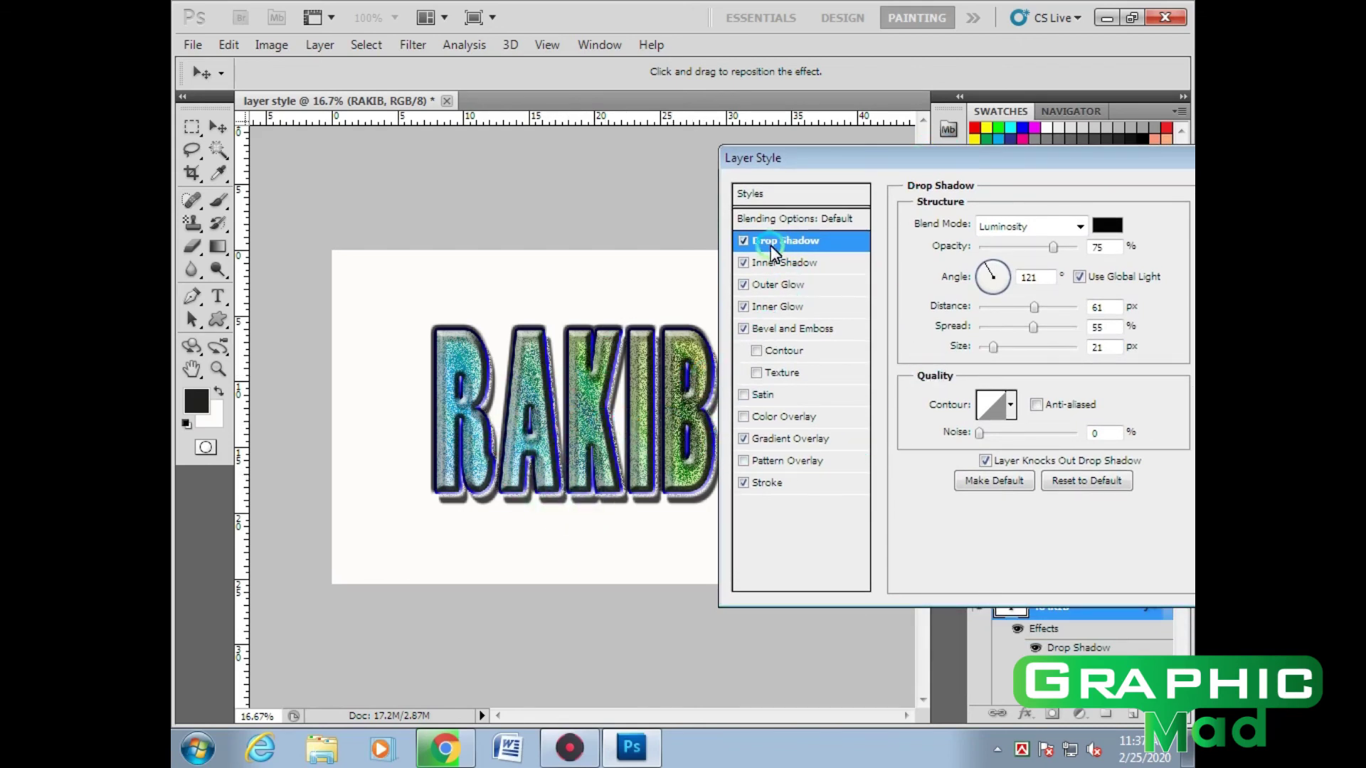
left_click_drag(962, 159, 907, 163)
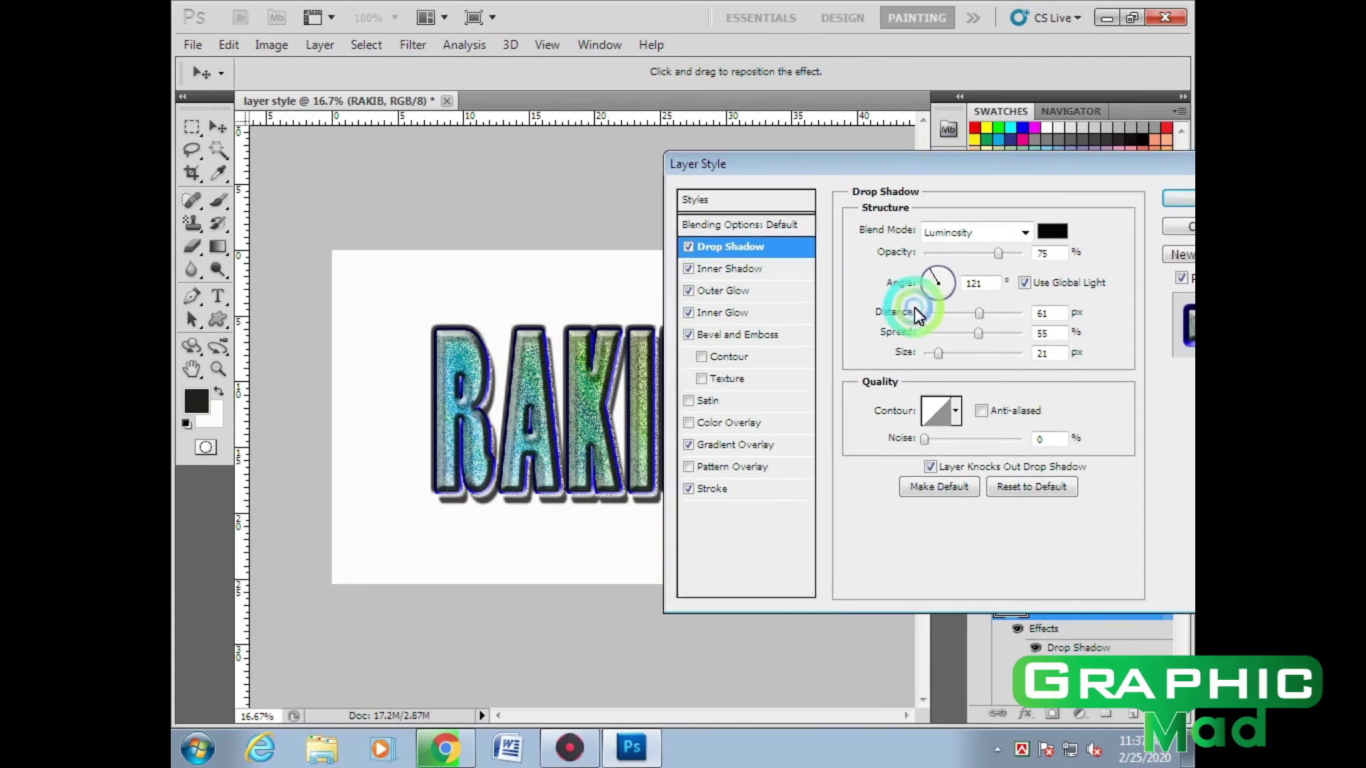
left_click(695, 446)
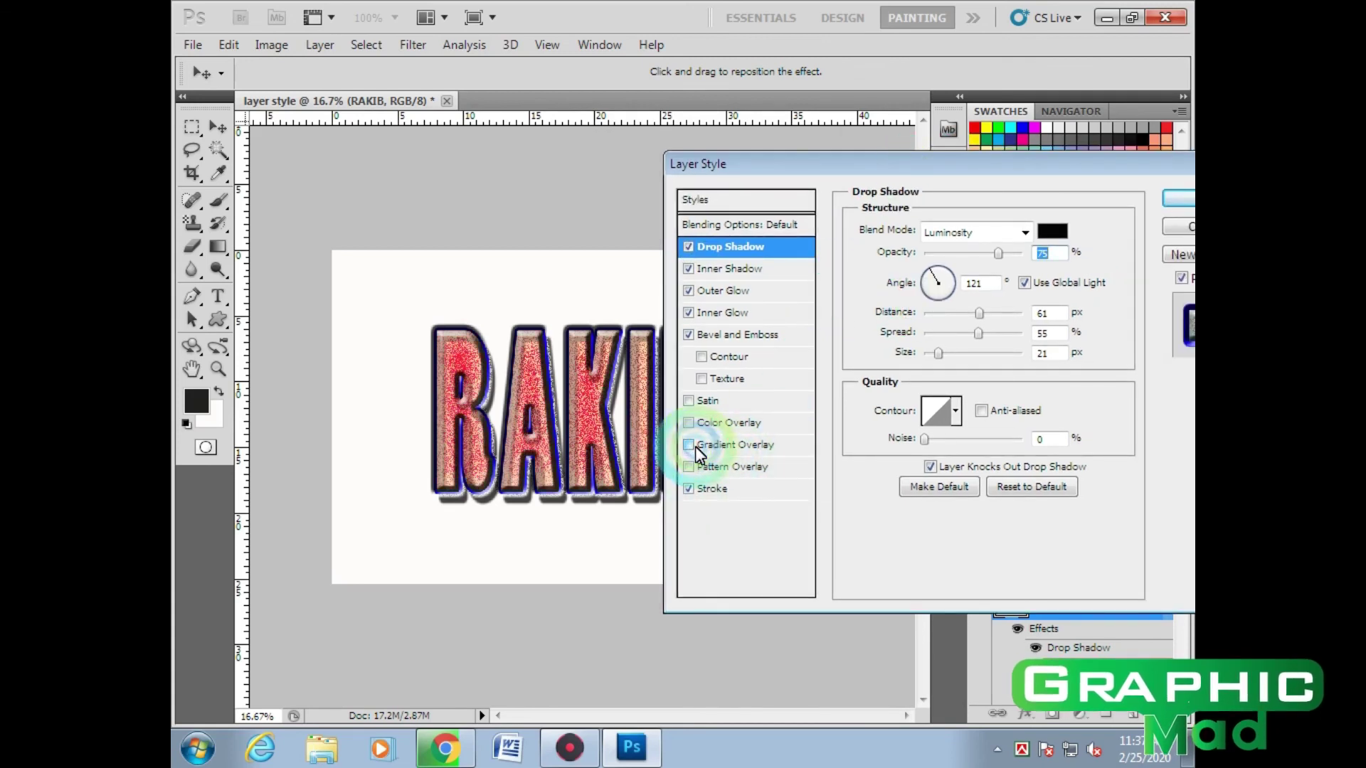
left_click(697, 489)
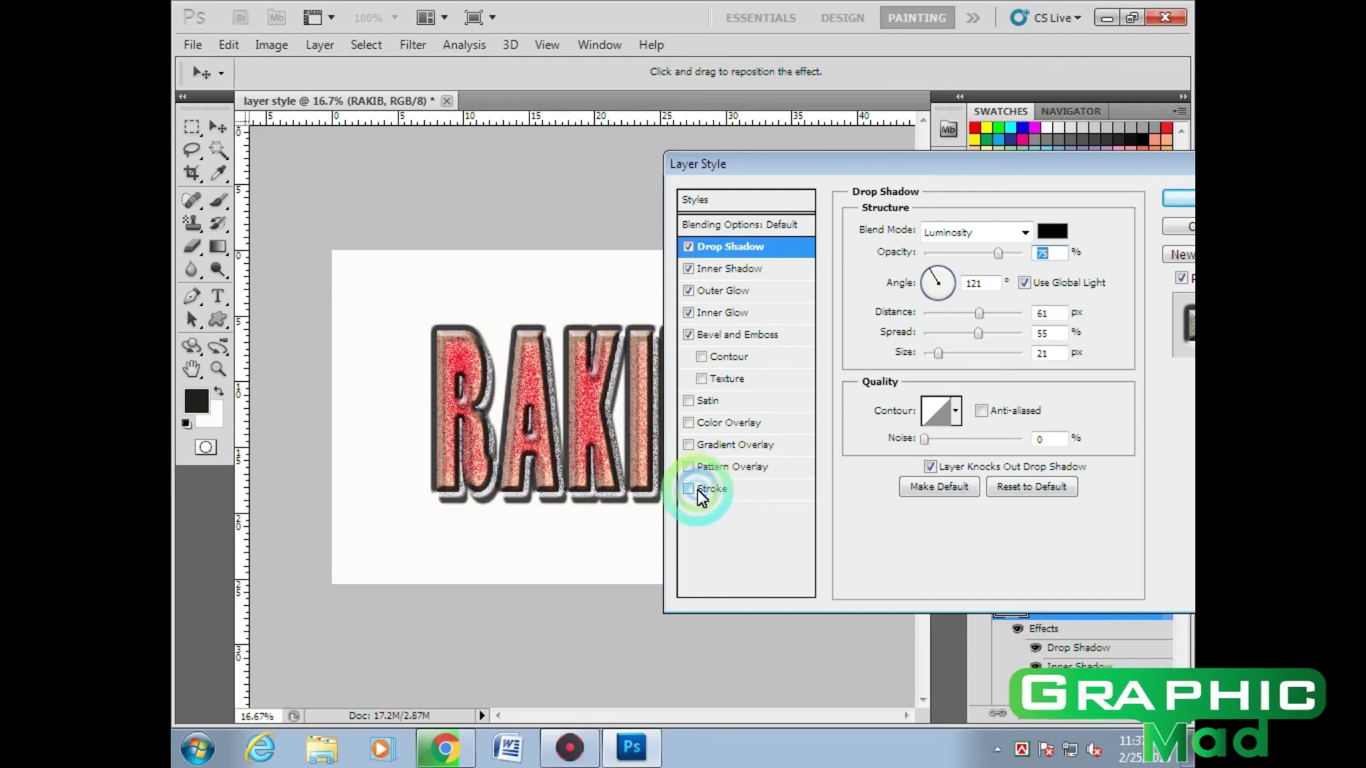
left_click_drag(964, 165, 914, 170)
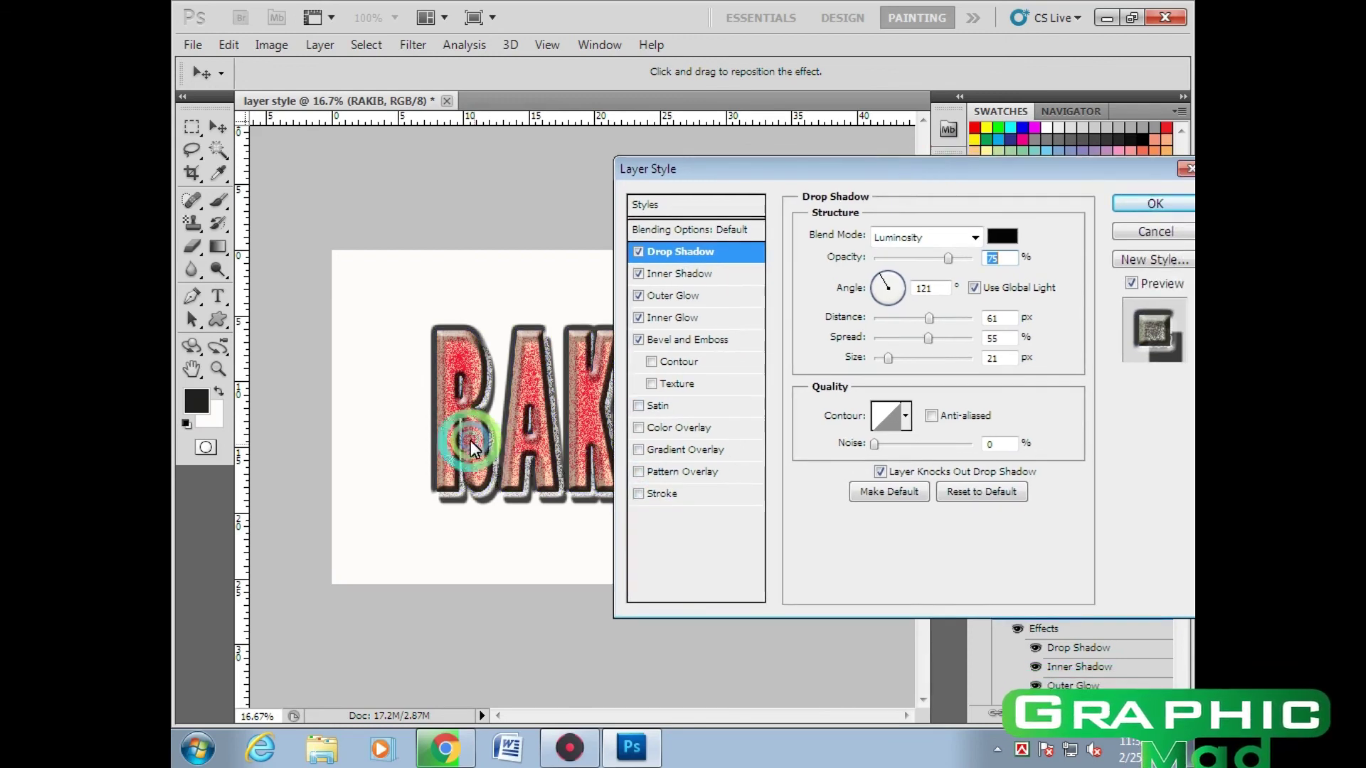
left_click(1158, 204)
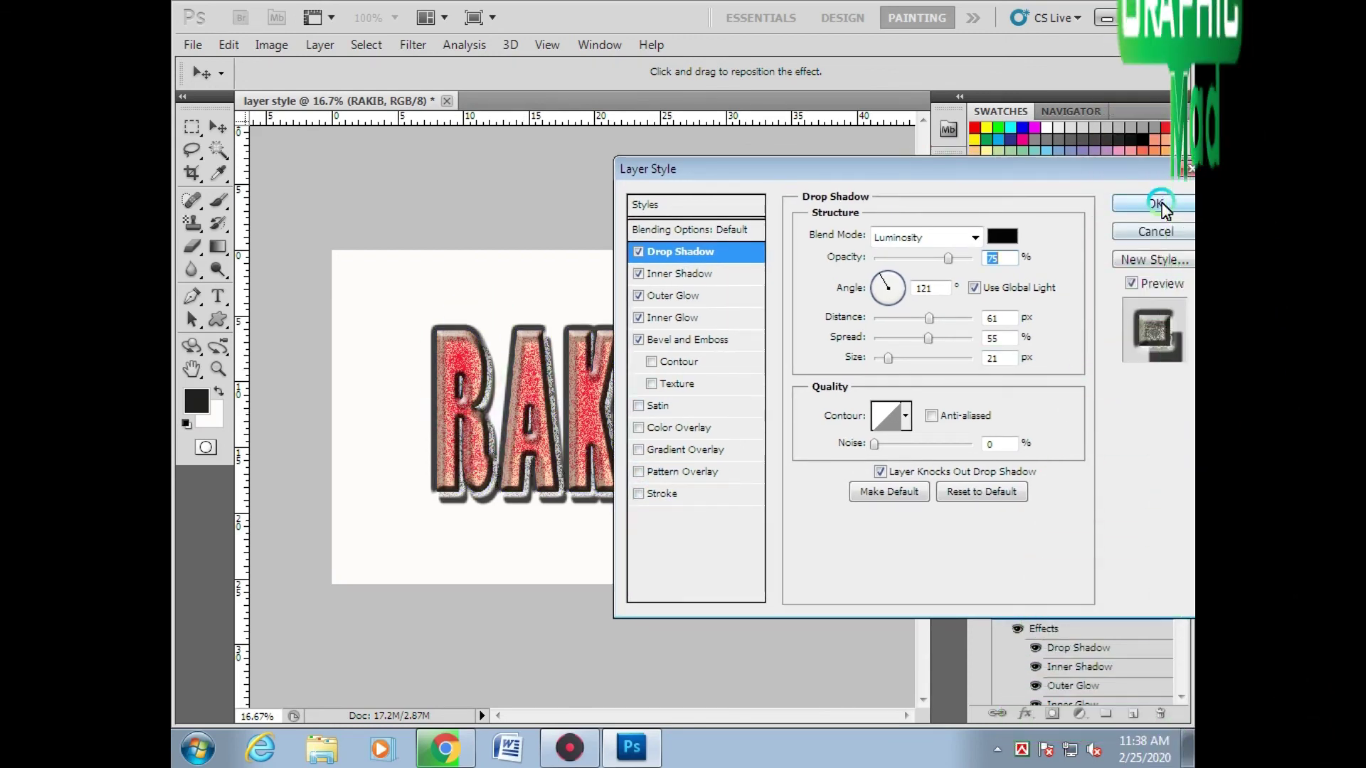
Reposition the RAKIB text on the canvas with the Move tool
left_click_drag(546, 415, 559, 412)
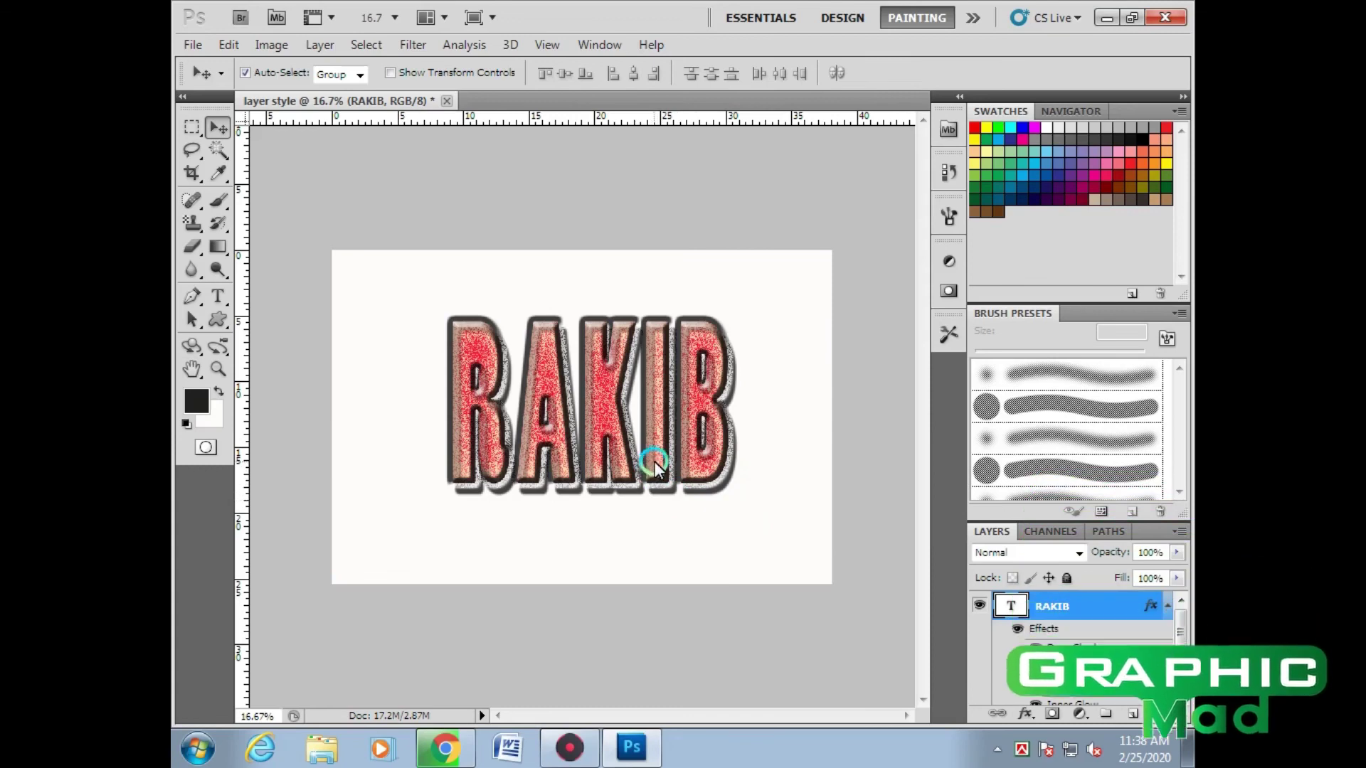
left_click_drag(655, 461, 639, 470)
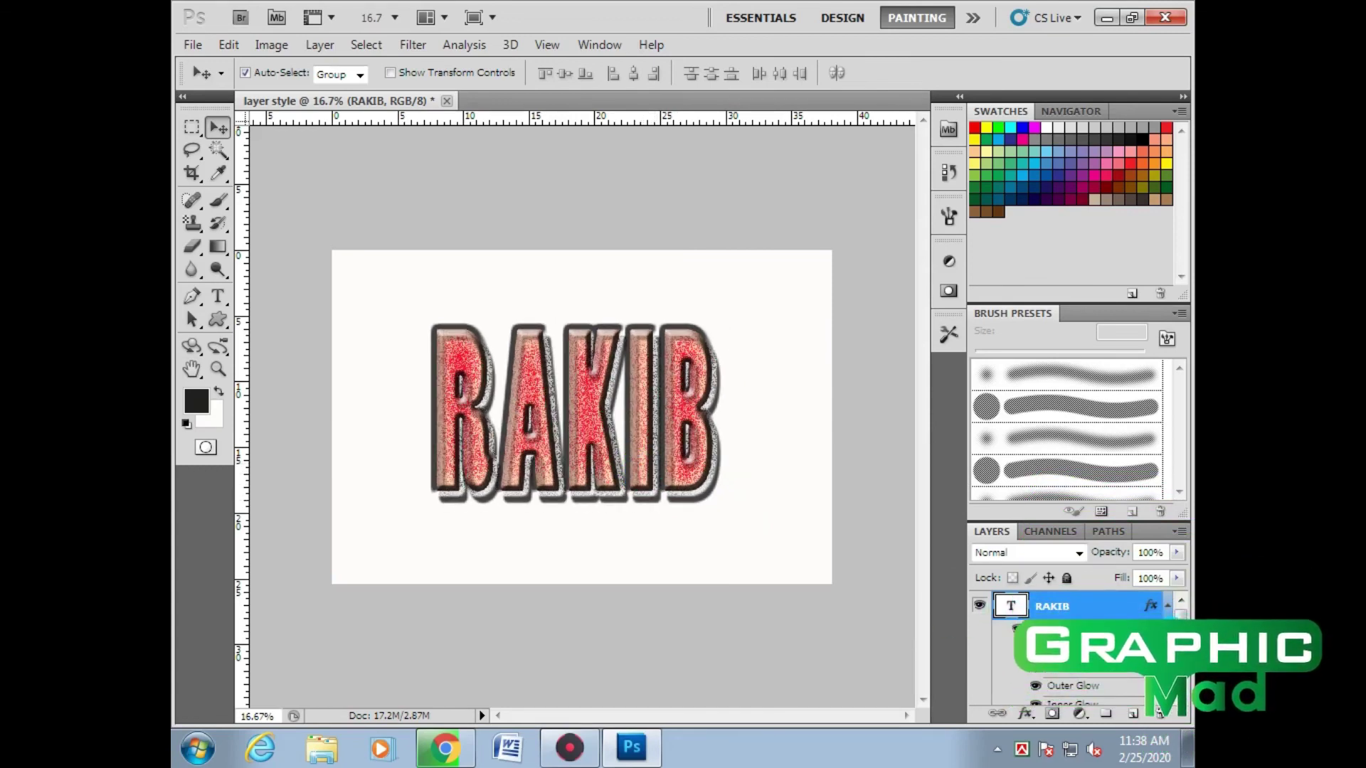
scroll(1074, 640, "down", 2)
mouse_move(591, 442)
left_mouse_down()
mouse_move(571, 434)
mouse_move(600, 424)
left_mouse_up()
left_click(534, 401)
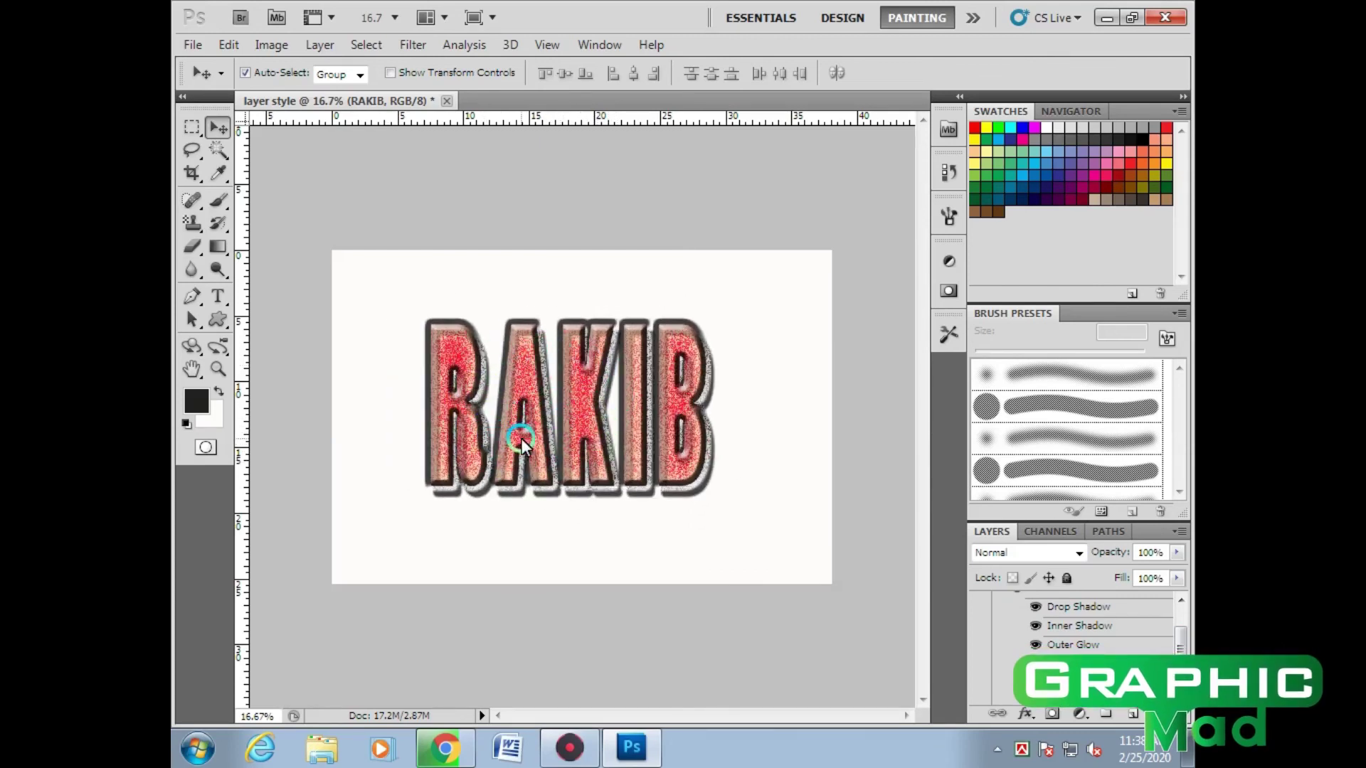
left_click_drag(523, 438, 563, 406)
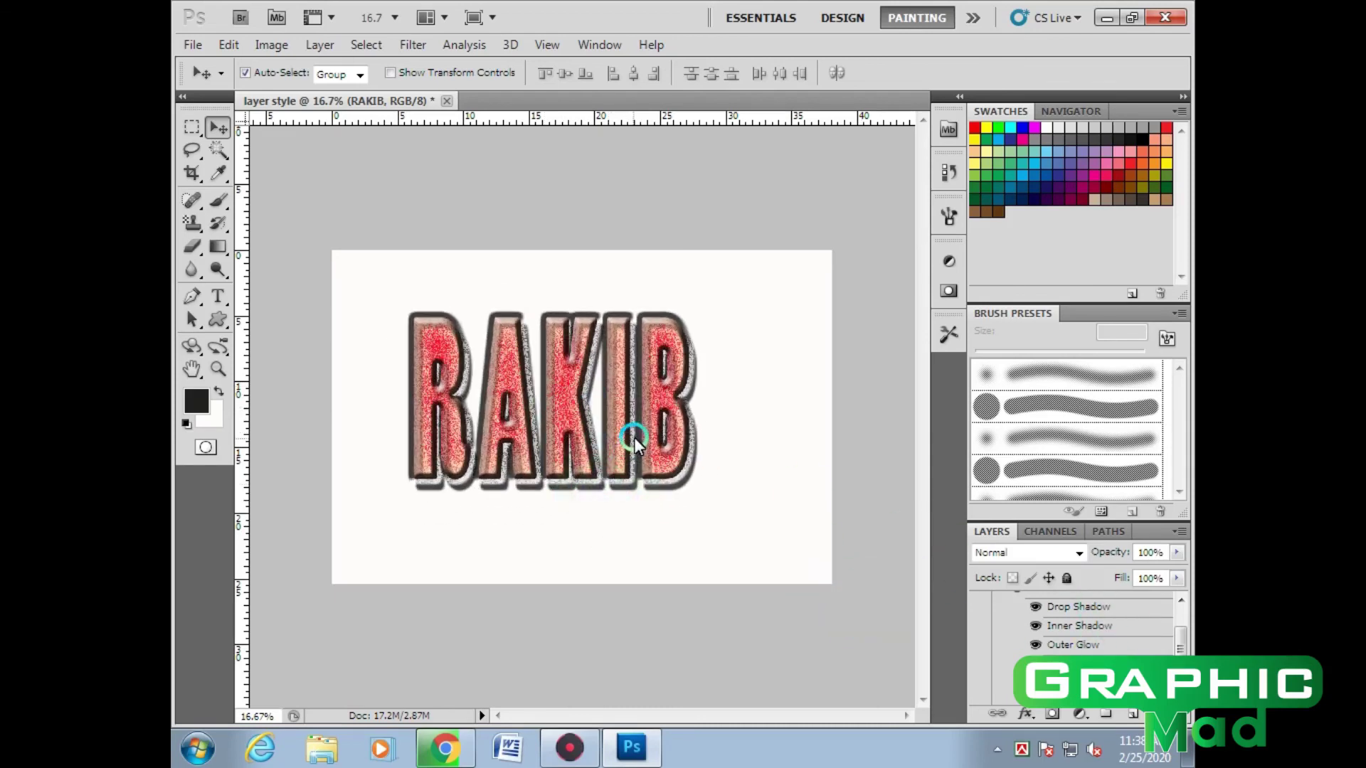
left_click_drag(624, 412, 613, 439)
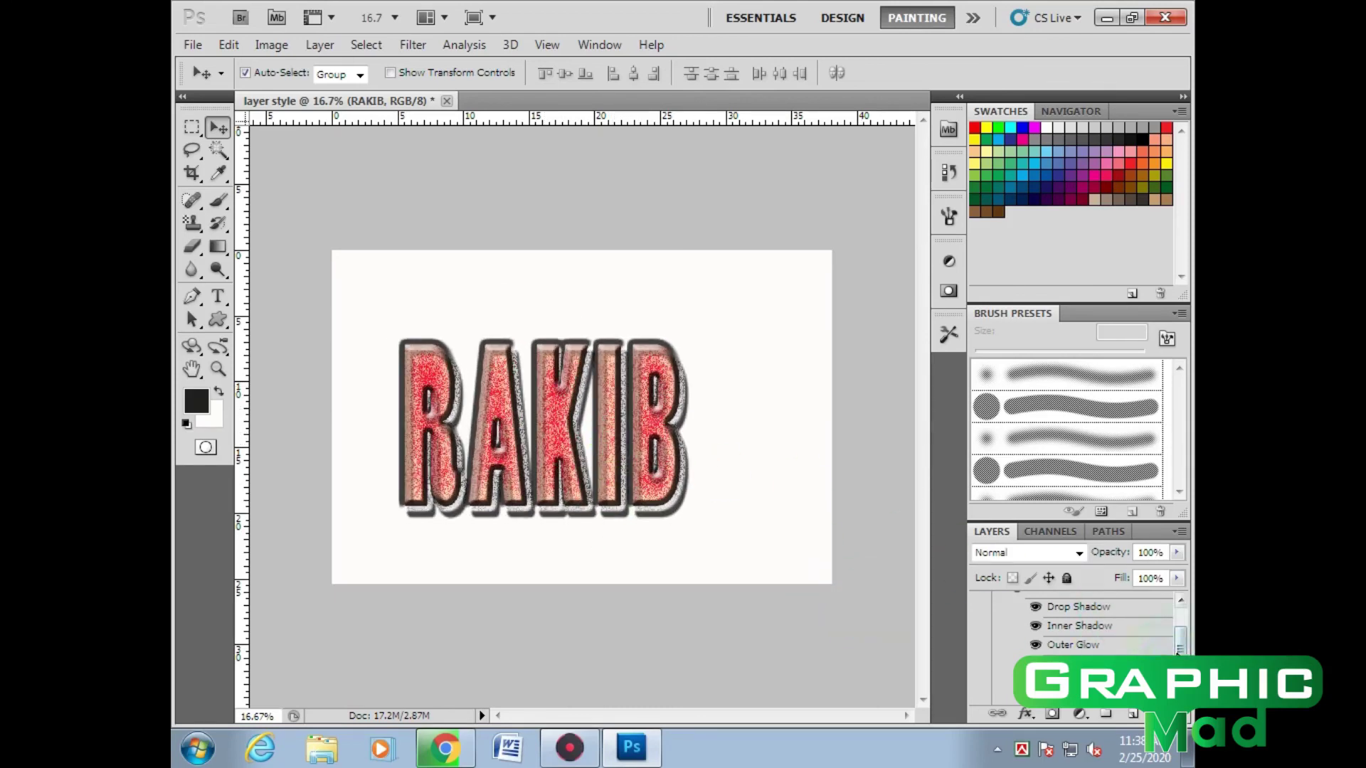
left_click_drag(1177, 650, 1179, 622)
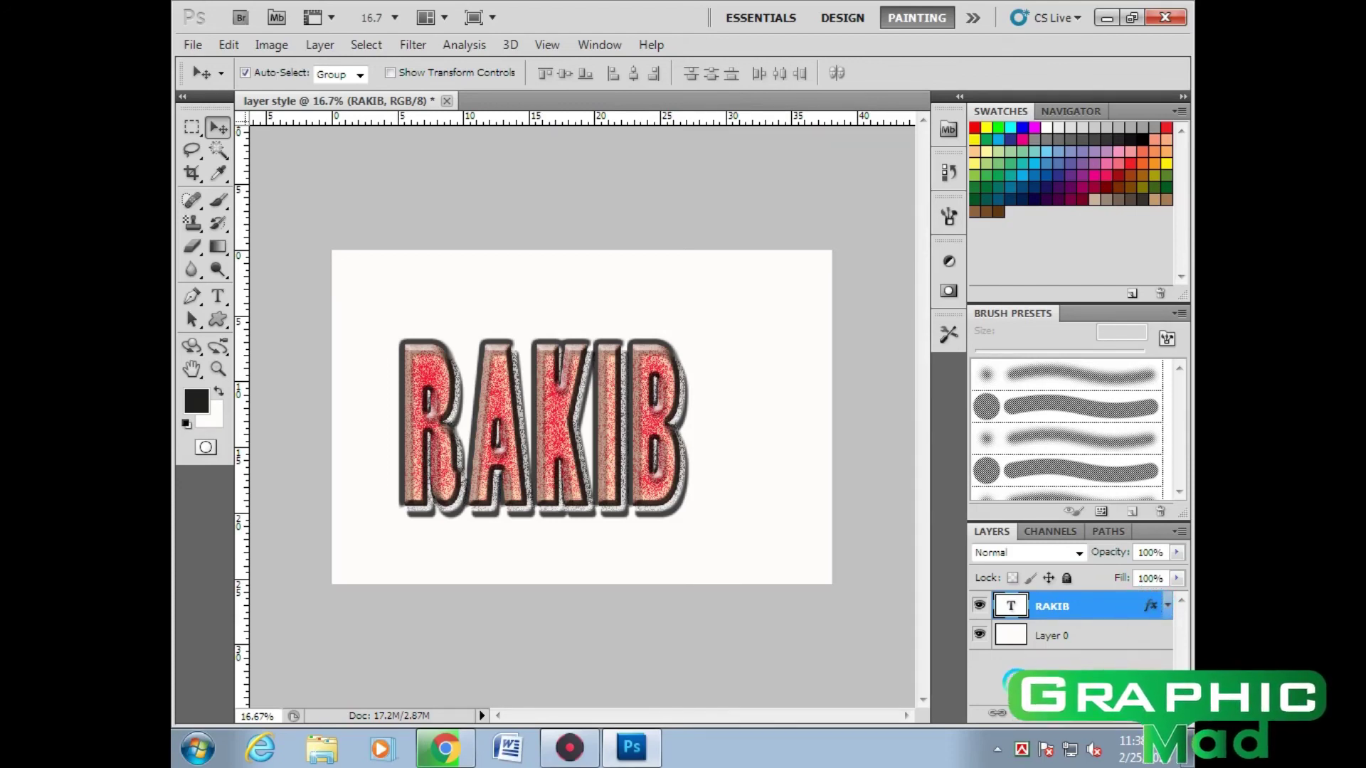
Copy RAKIB's layer style and move the text down to the canvas bottom edge
right_click(1107, 606)
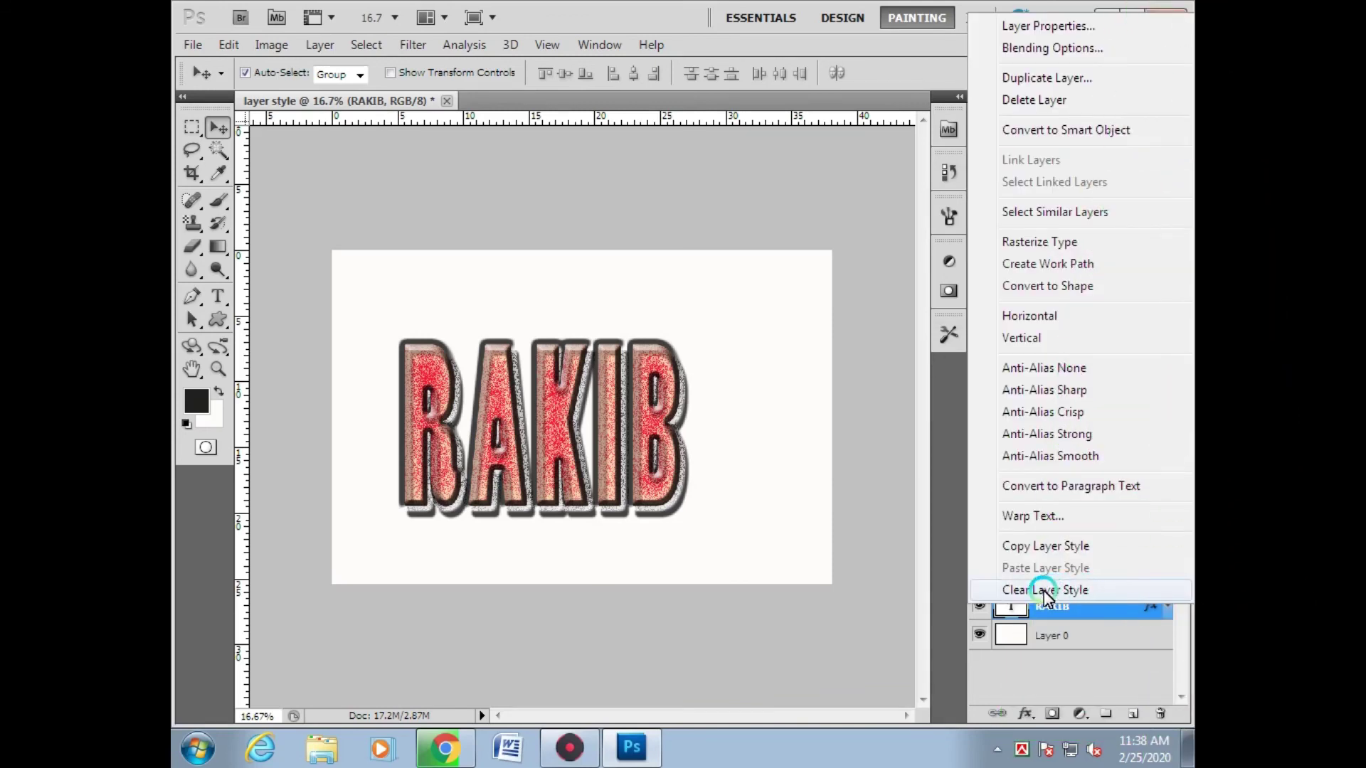
left_click(1045, 547)
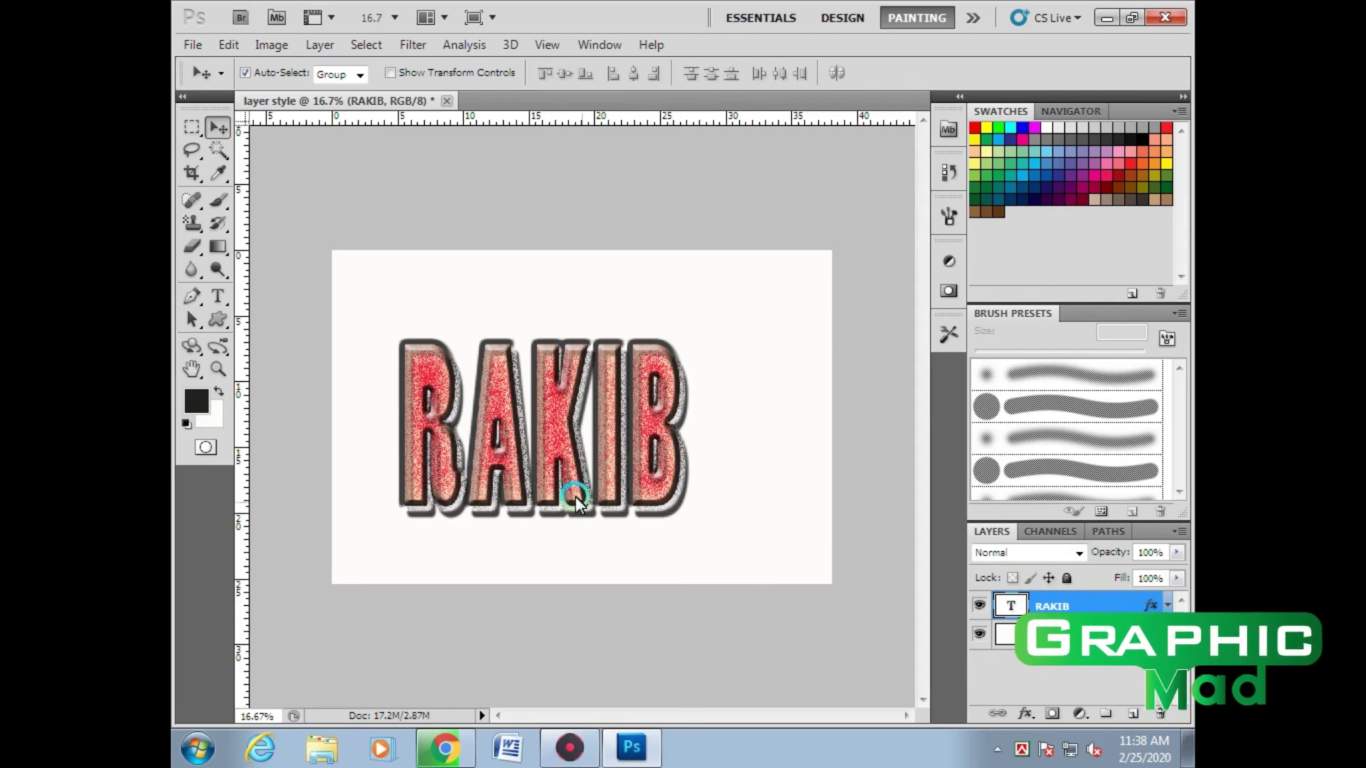
left_click_drag(559, 436, 582, 514)
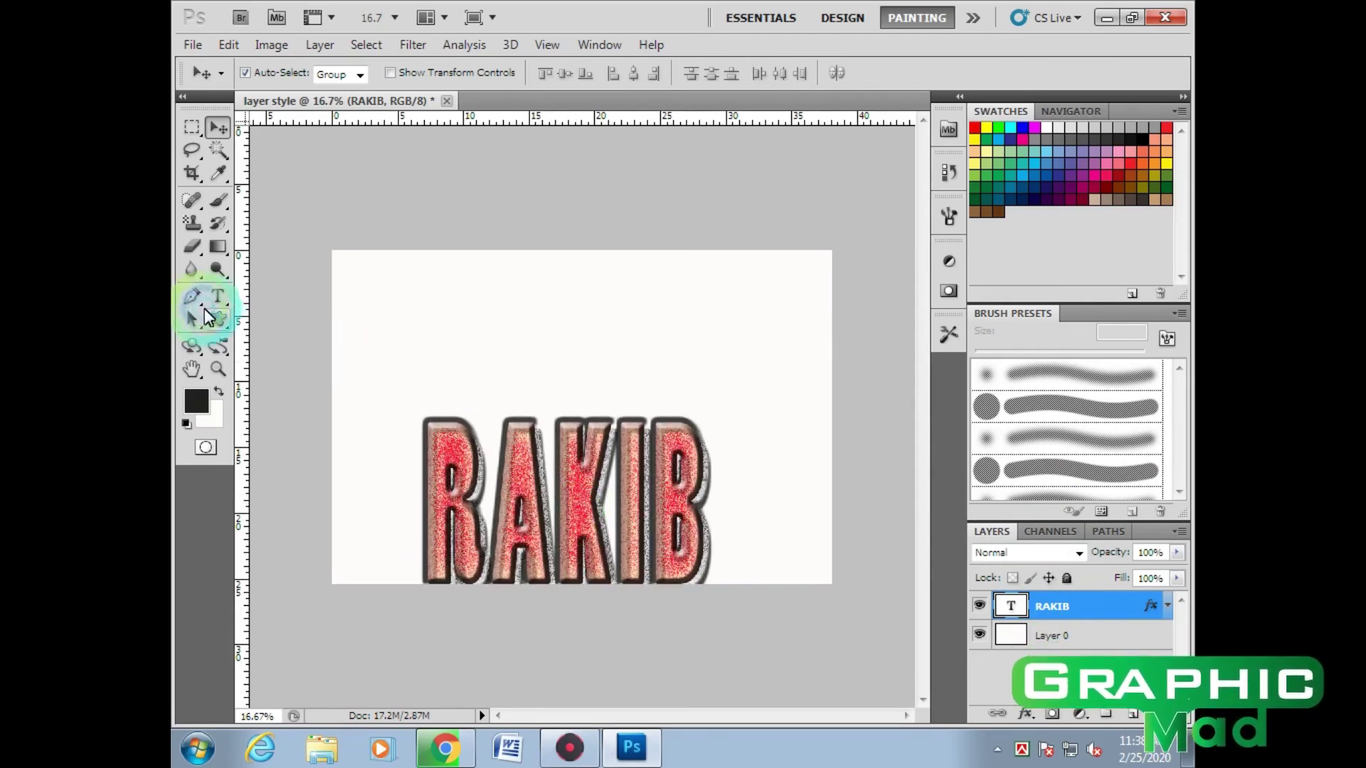
Add a new 'my' text layer above RAKIB
left_click(217, 296)
left_click(481, 324)
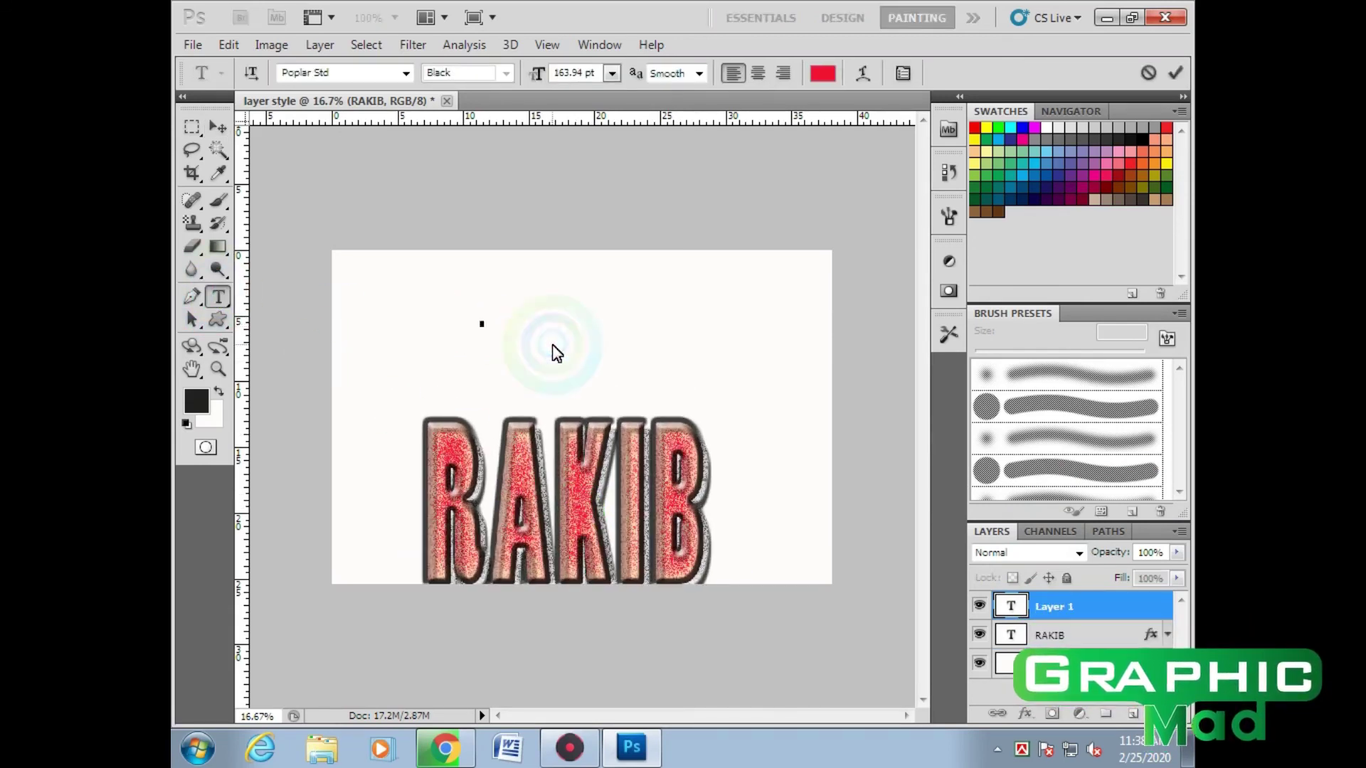
type("my")
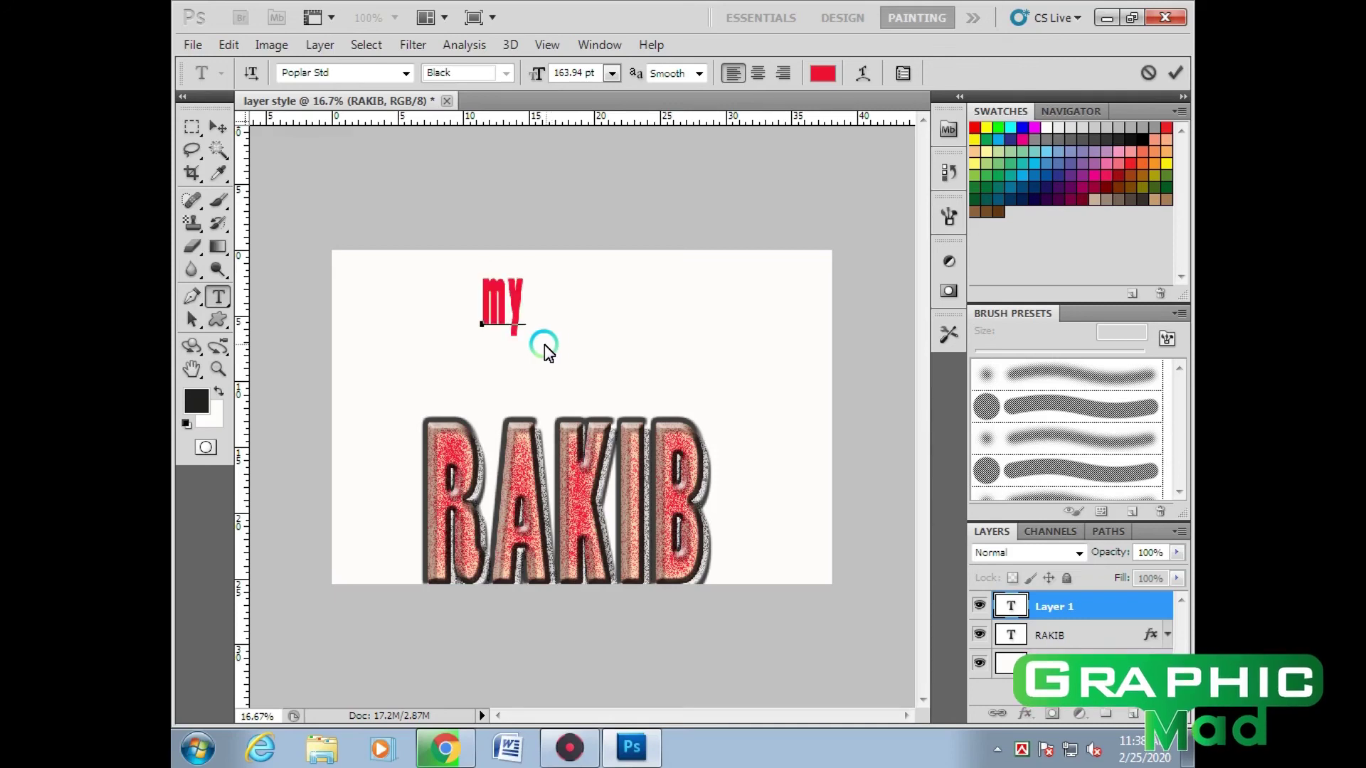
left_click(218, 127)
left_click(429, 294)
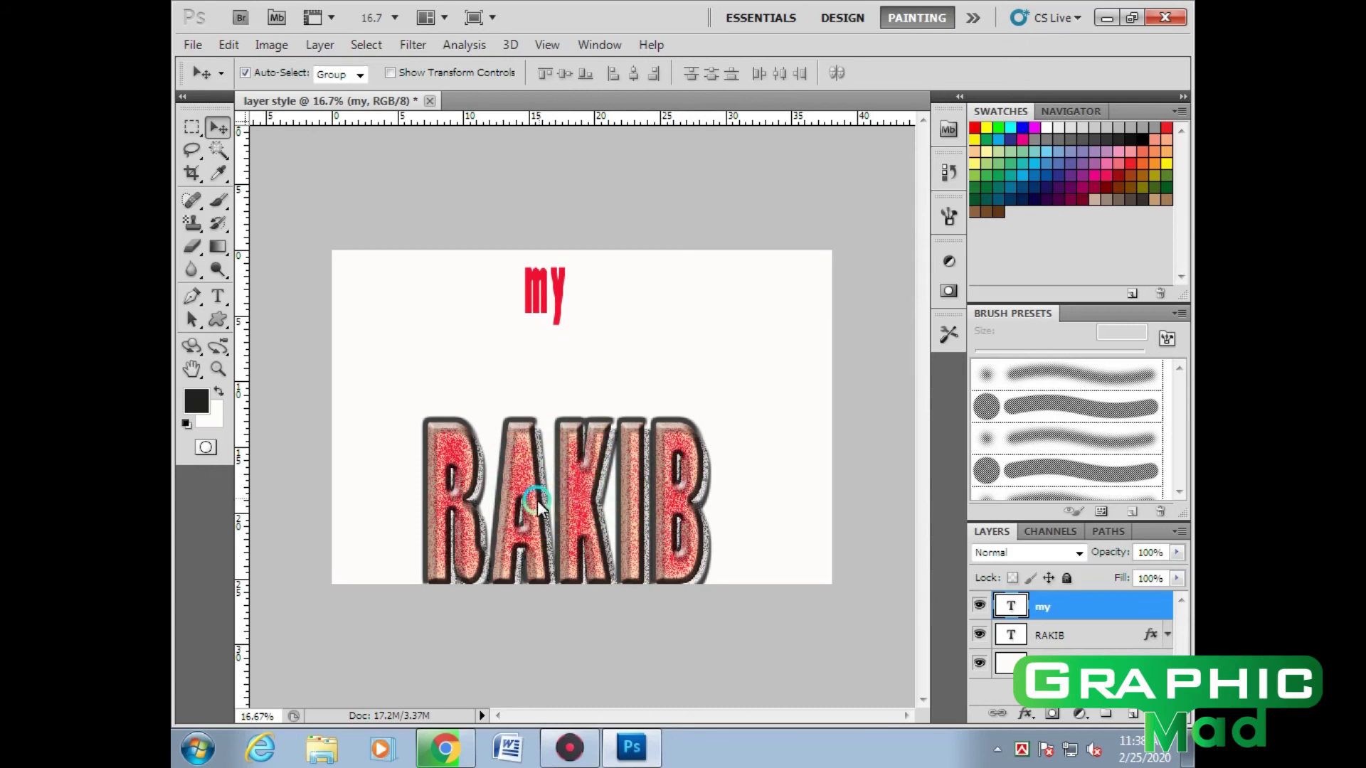
Paste RAKIB's layer style onto the my layer and nudge RAKIB higher
right_click(1088, 608)
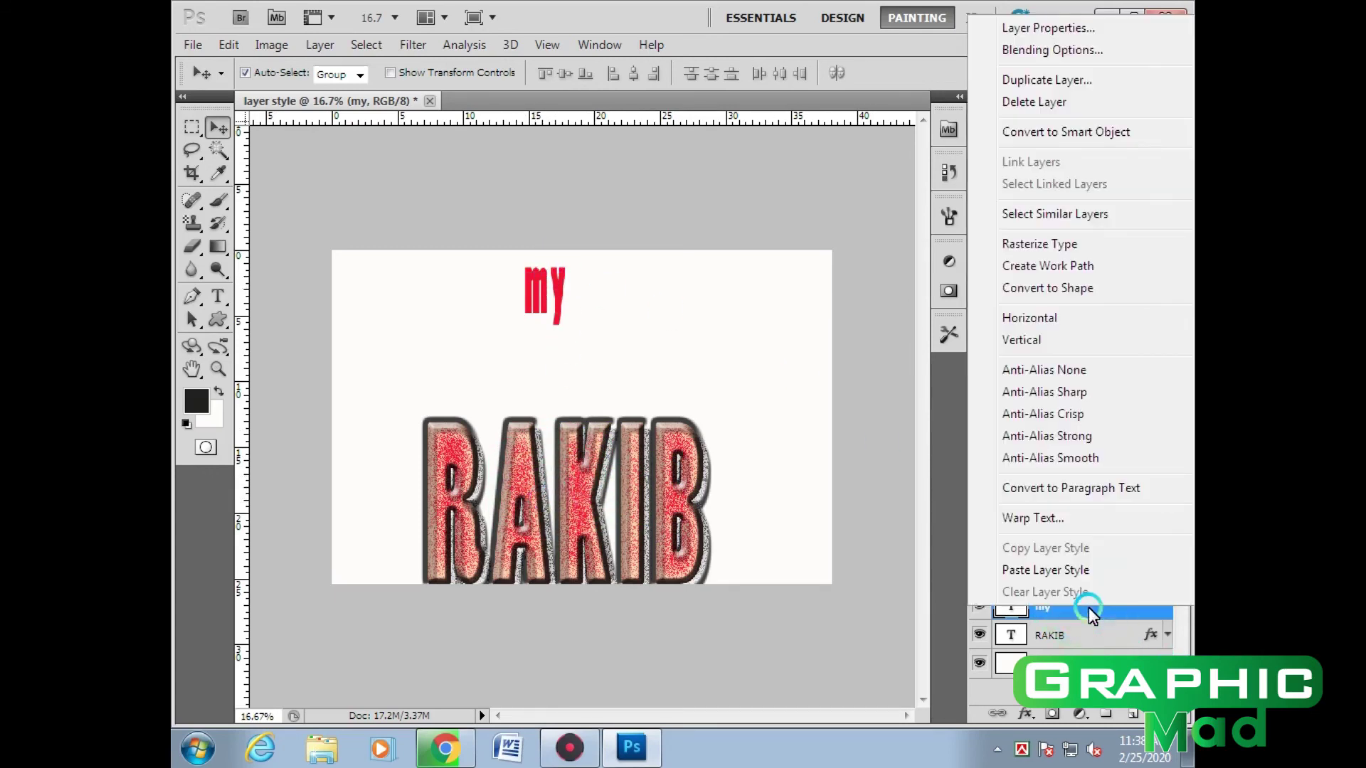
left_click(1061, 572)
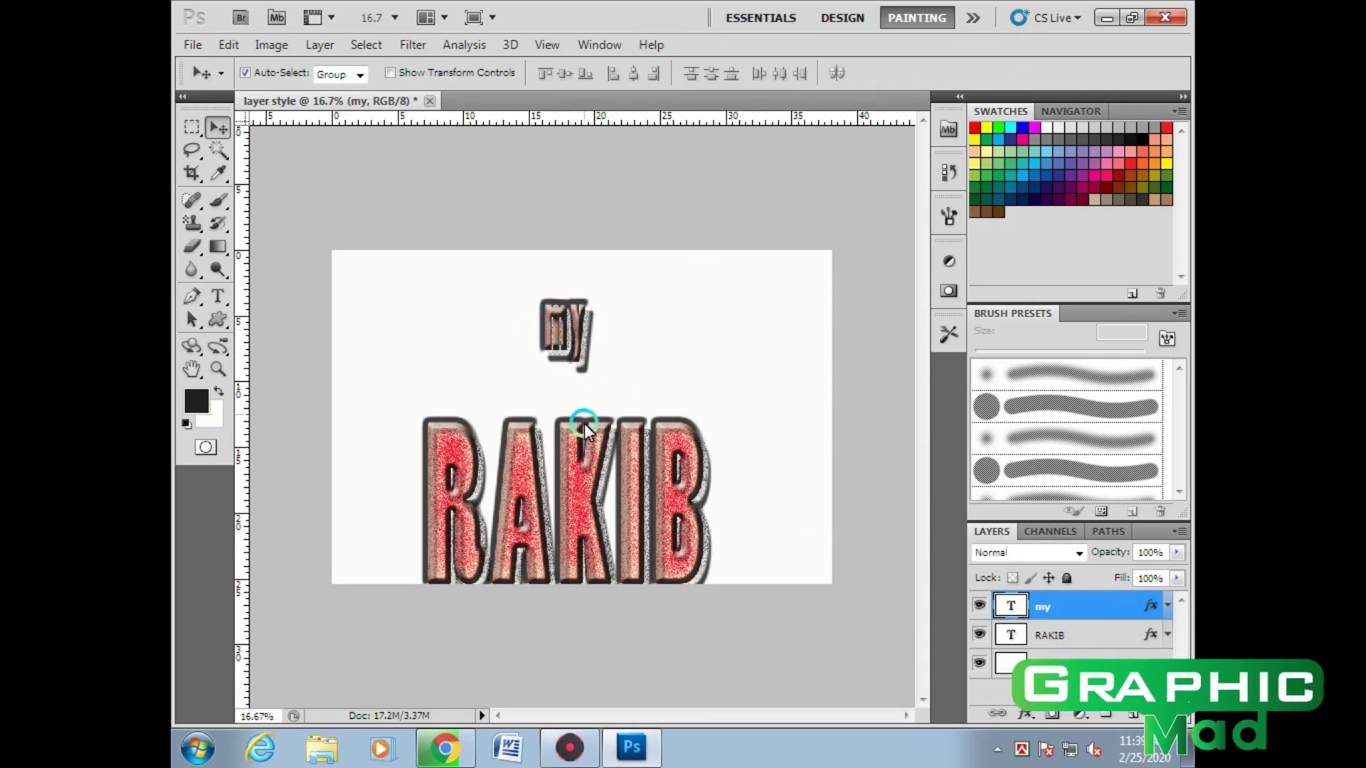
left_click_drag(584, 424, 582, 395)
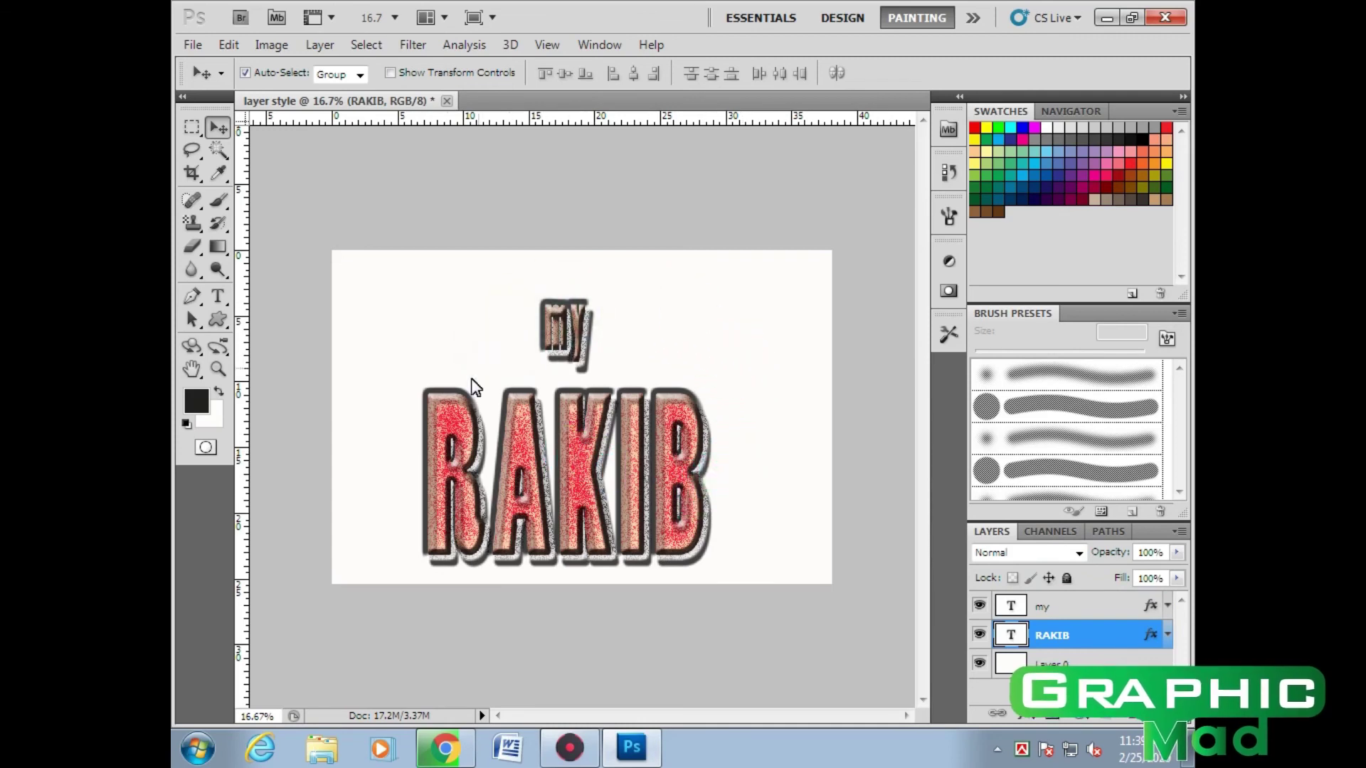
Clear the layer style from the my text layer
double_click(1090, 633)
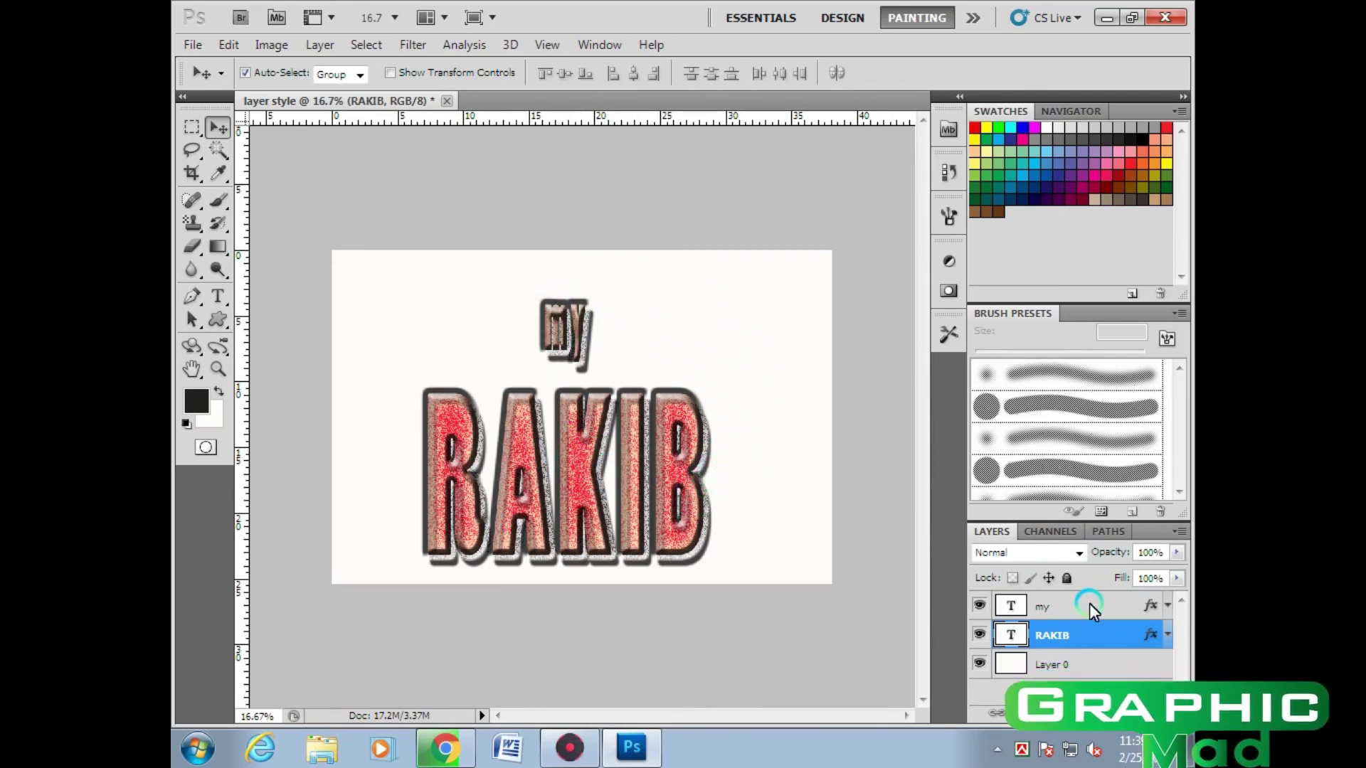
left_click(1092, 603)
right_click(1094, 604)
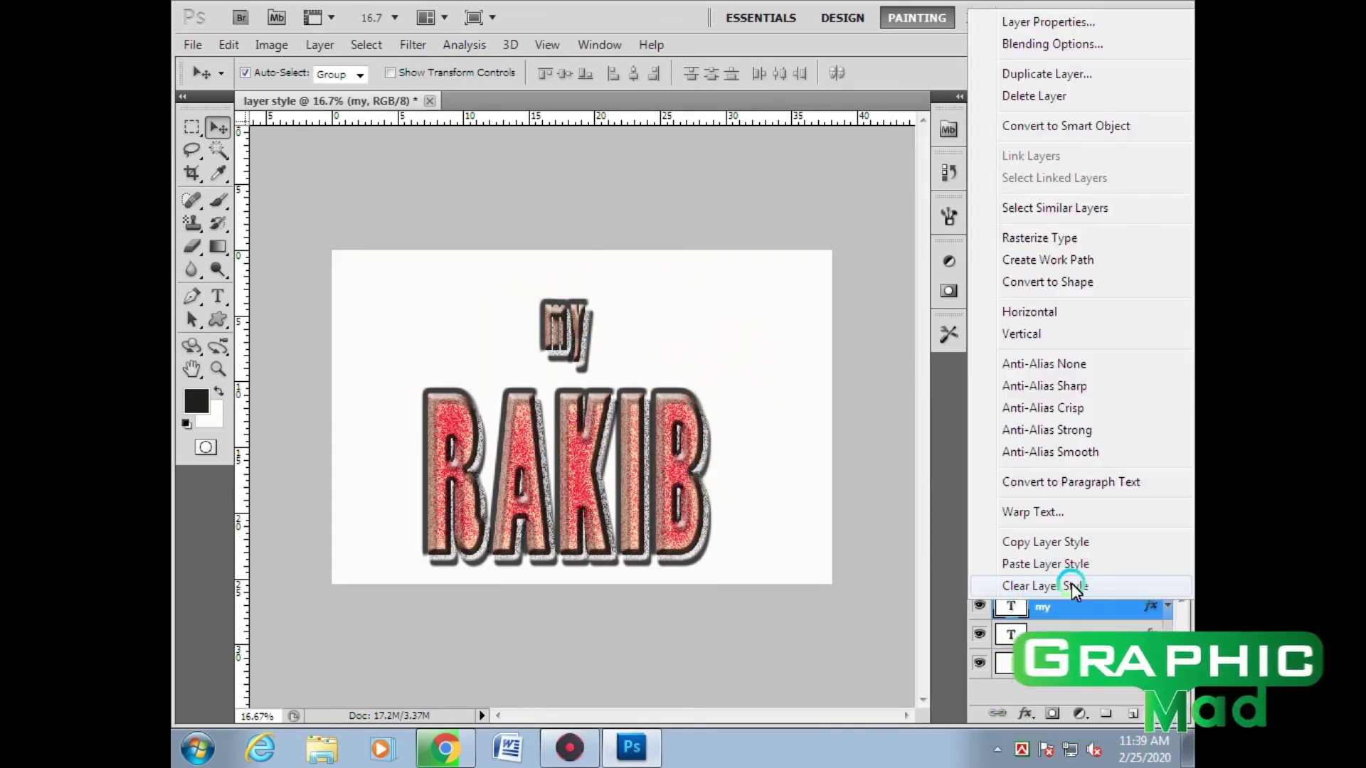
left_click(1039, 583)
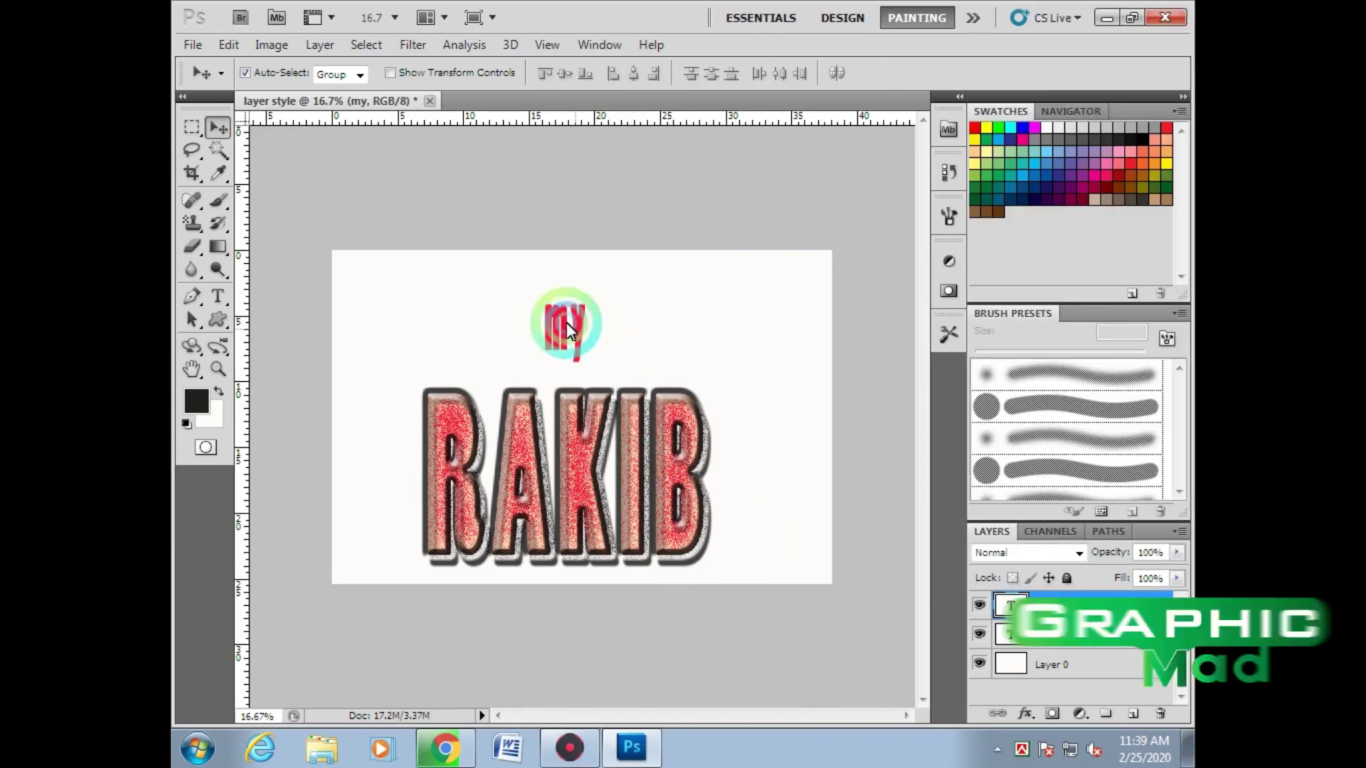
left_click(828, 596)
Clear the layer style from the RAKIB layer and nudge the text up slightly
left_click(1108, 633)
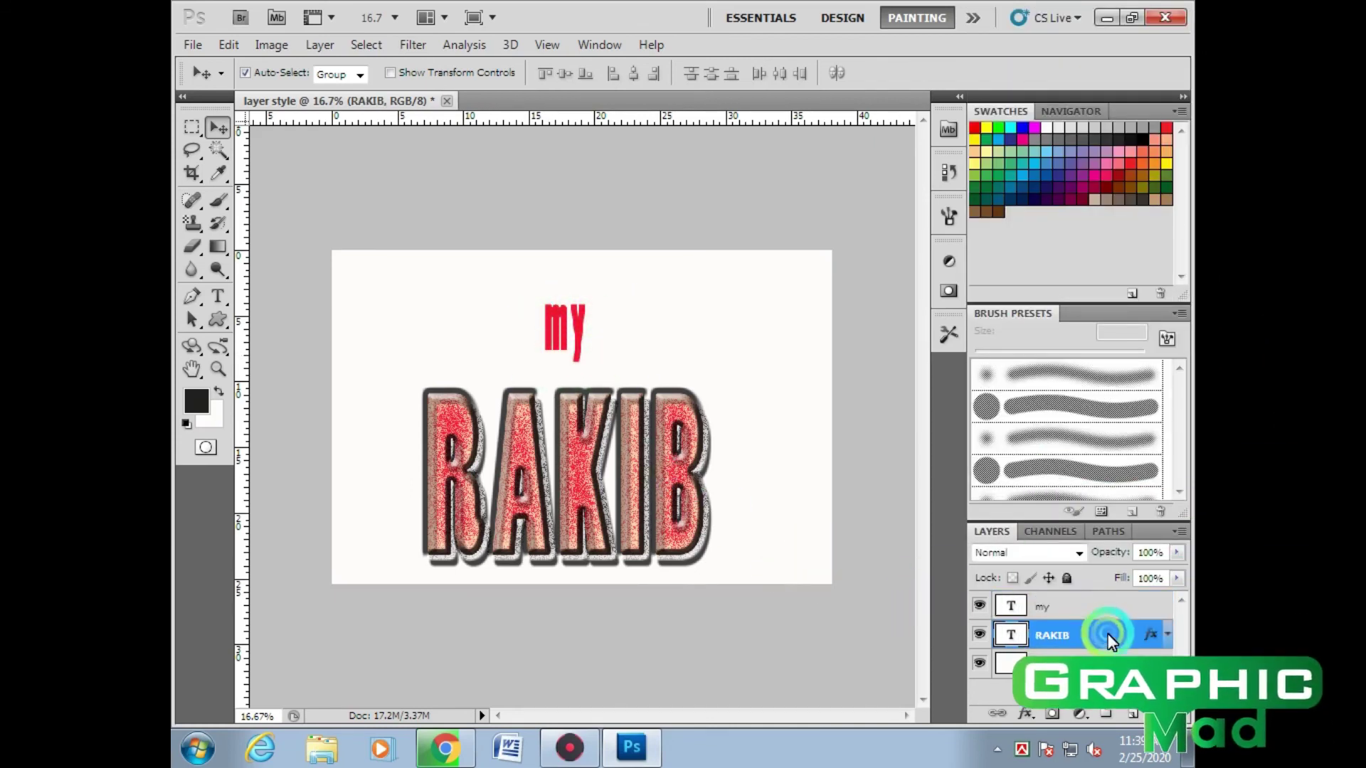
right_click(1108, 633)
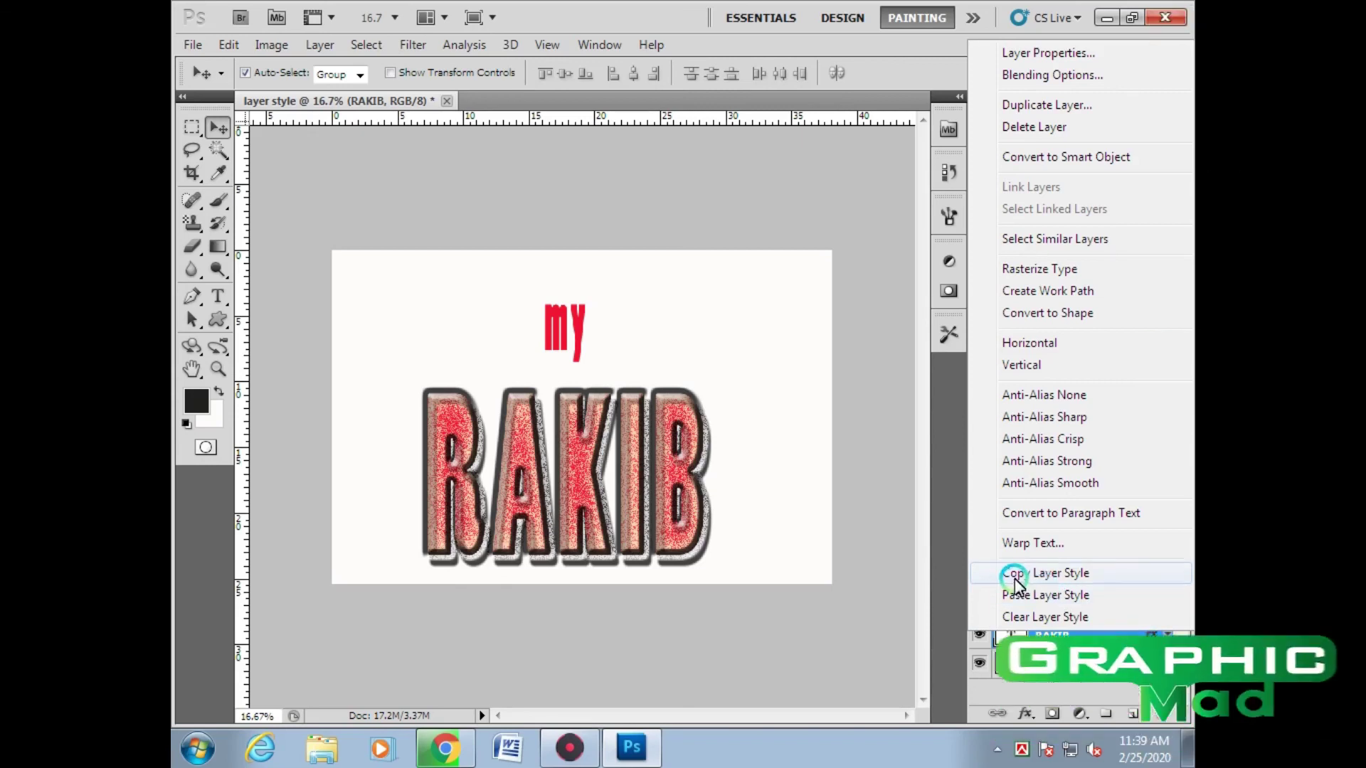
left_click(1041, 618)
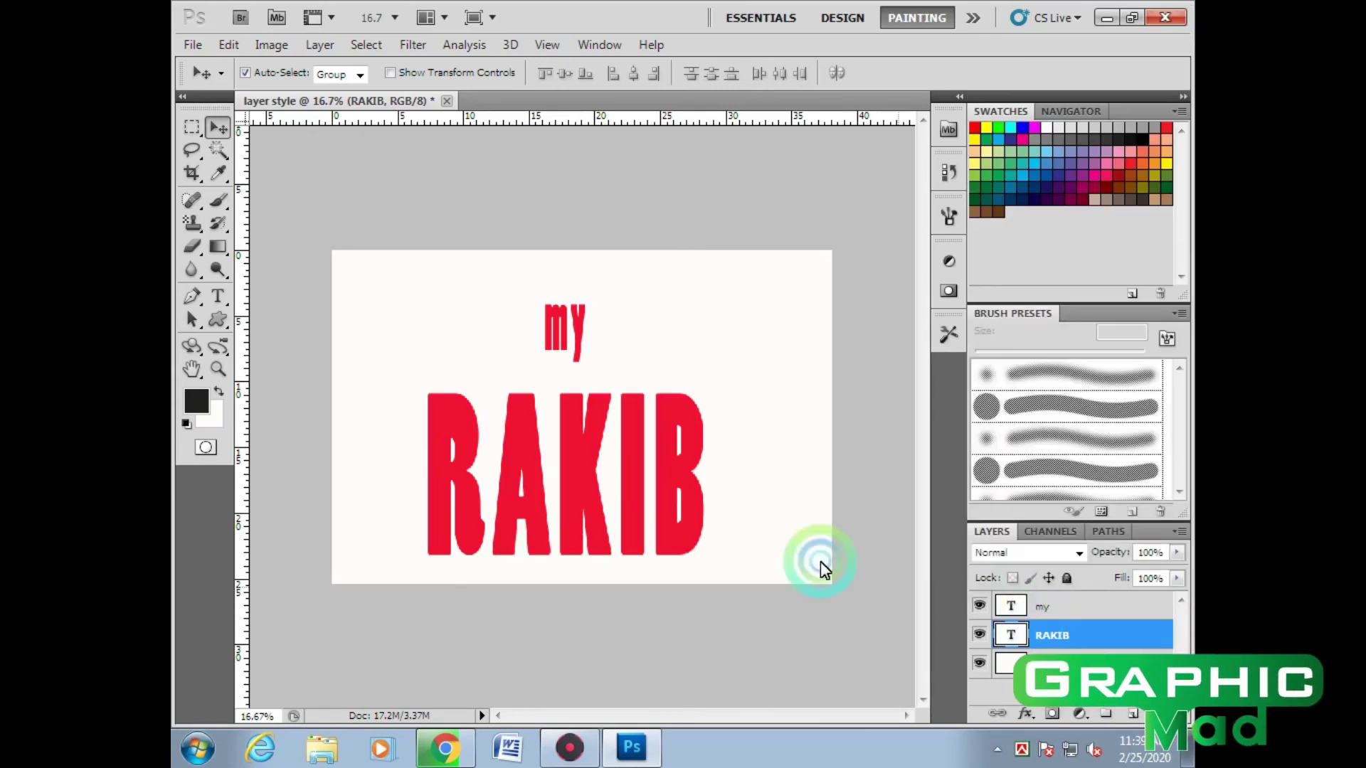
left_click_drag(597, 511, 595, 503)
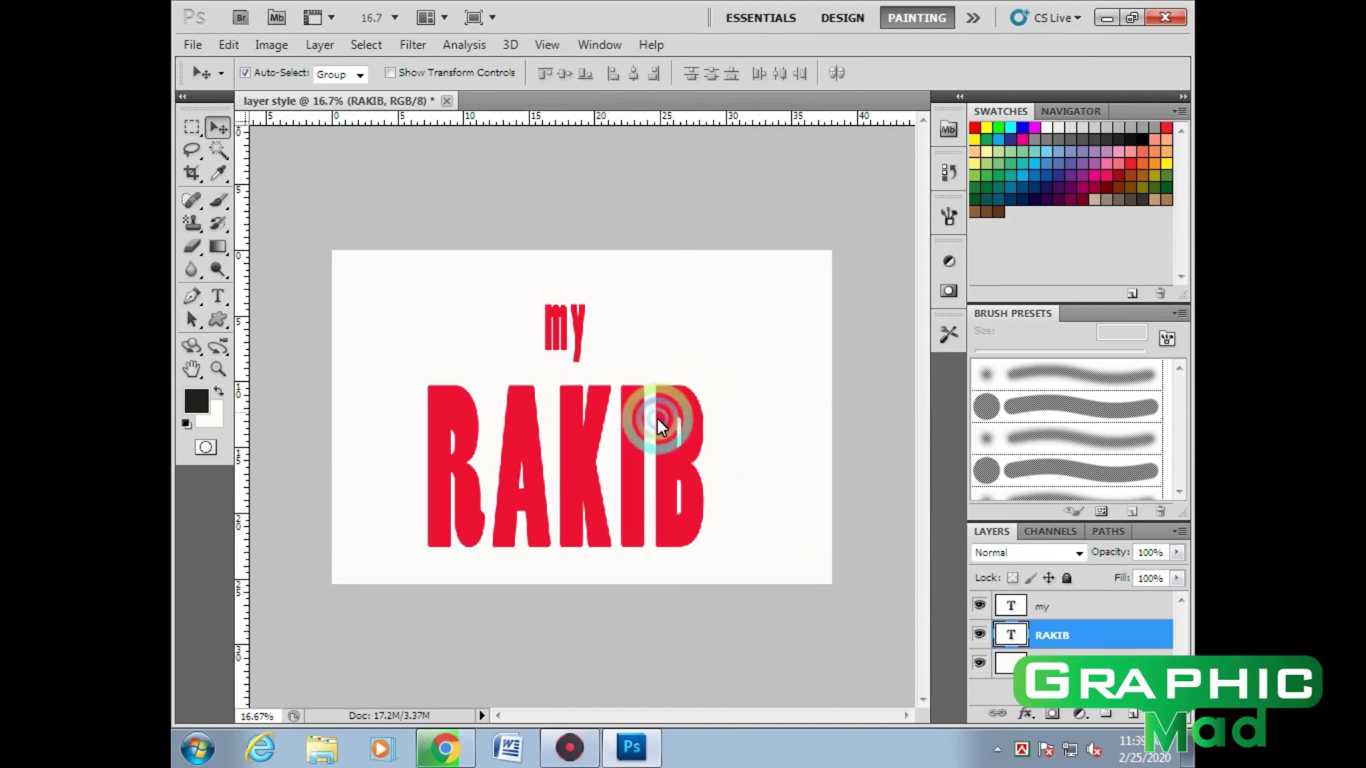